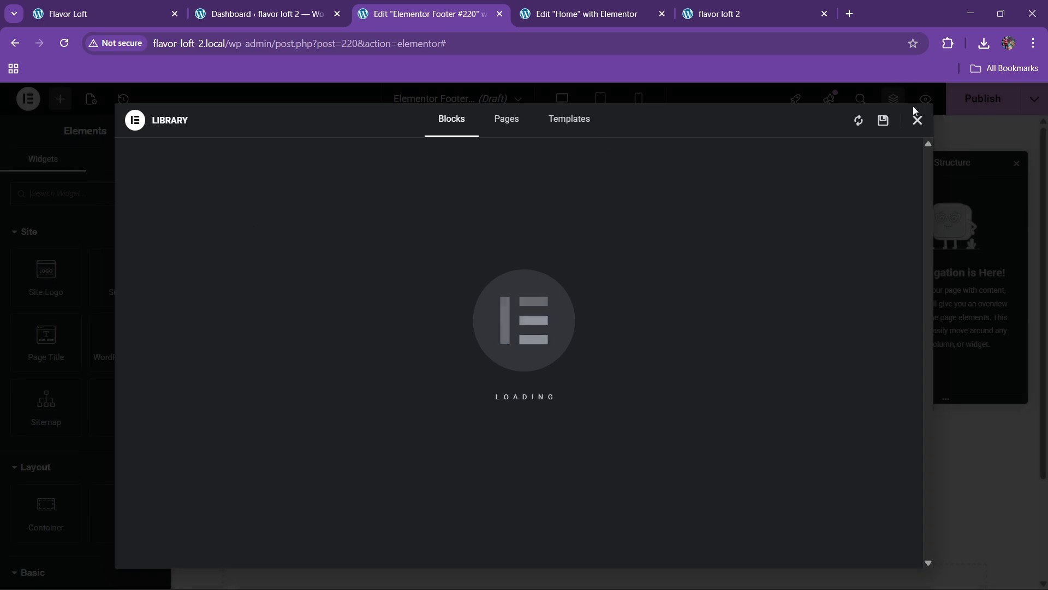
Close the template library and add a row-direction flexbox container to the empty footer template.
click(918, 120)
scroll(542, 310, down, 2)
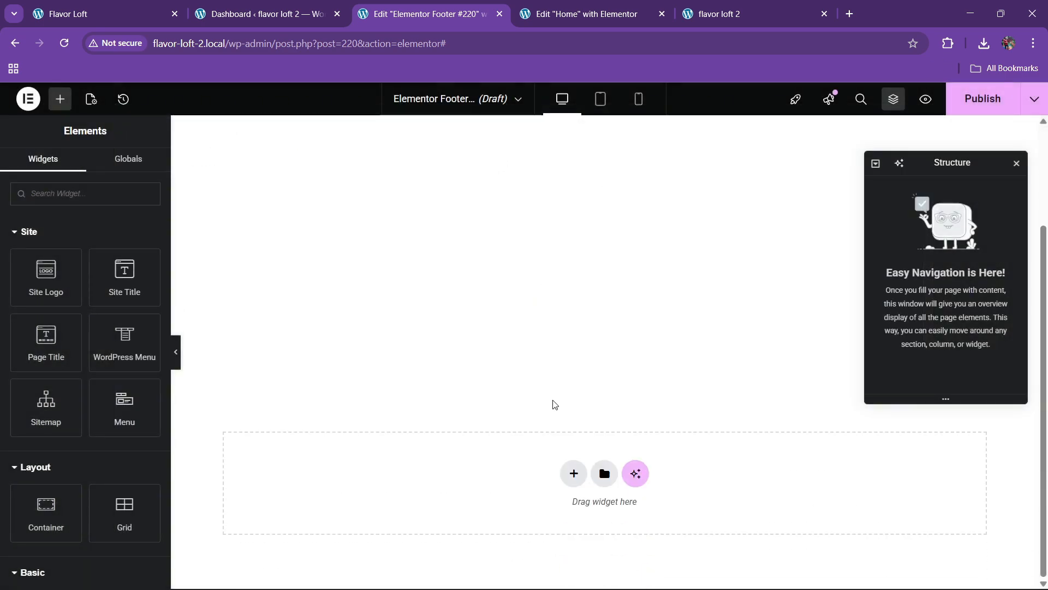
click(573, 479)
click(571, 491)
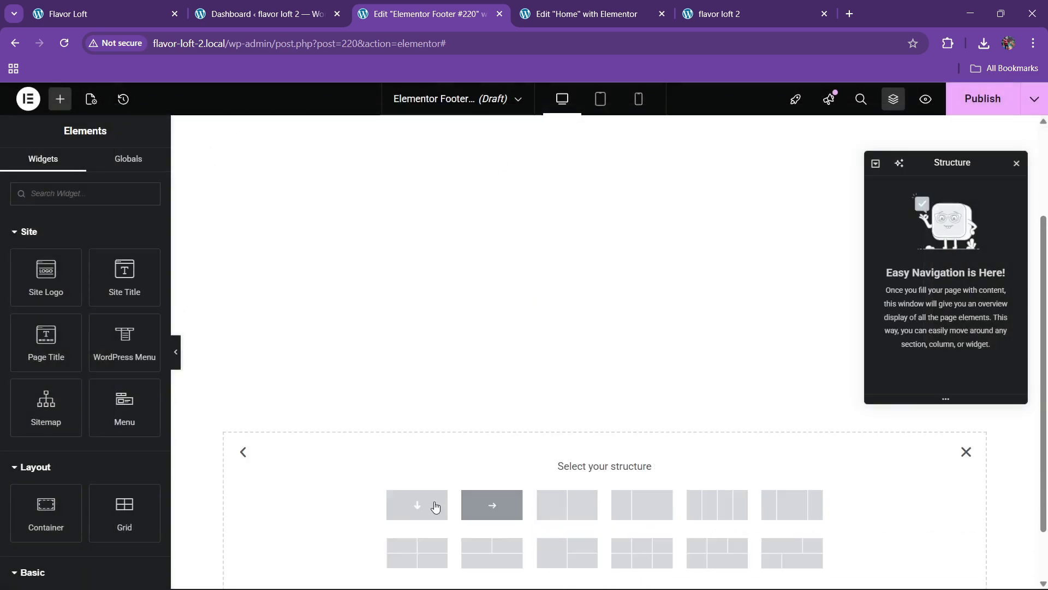
click(488, 505)
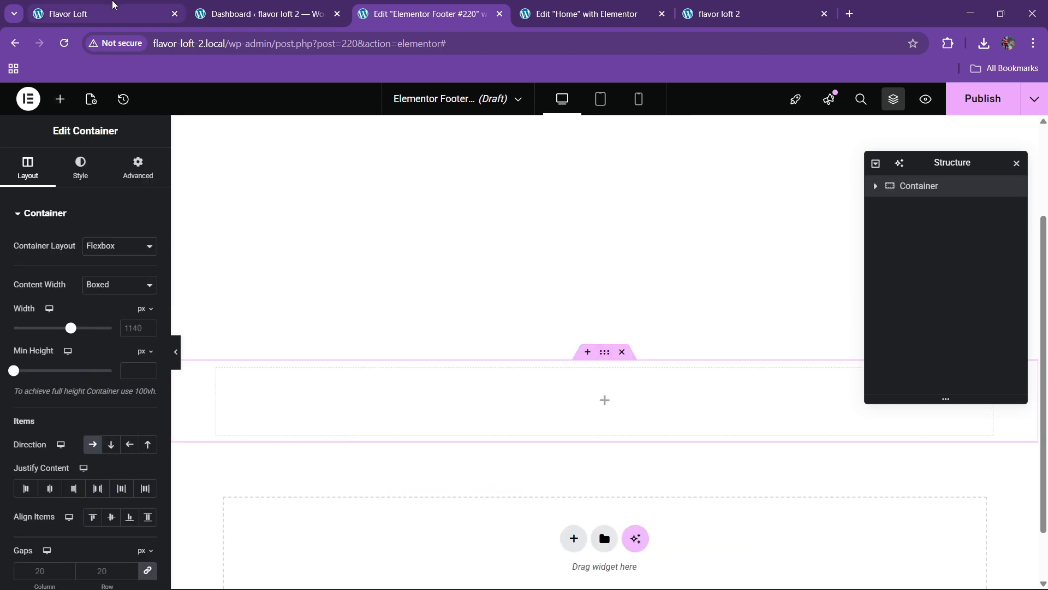
Sample the lower dark background of the reference Flavor Loft footer with the Color Picker extension and copy its hex code #262525.
click(113, 8)
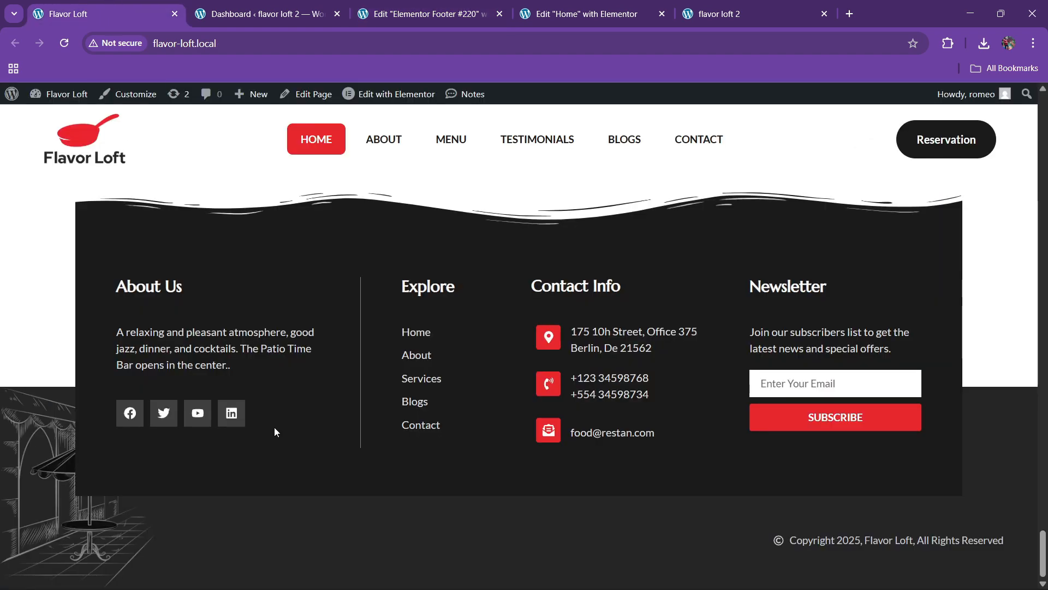
click(948, 43)
click(764, 145)
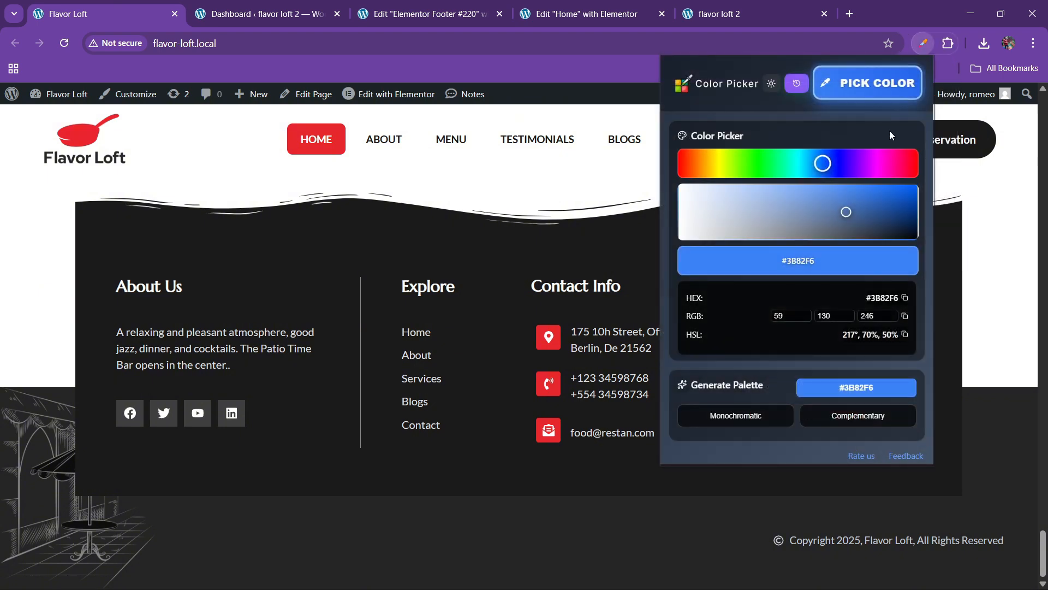
click(873, 87)
click(704, 434)
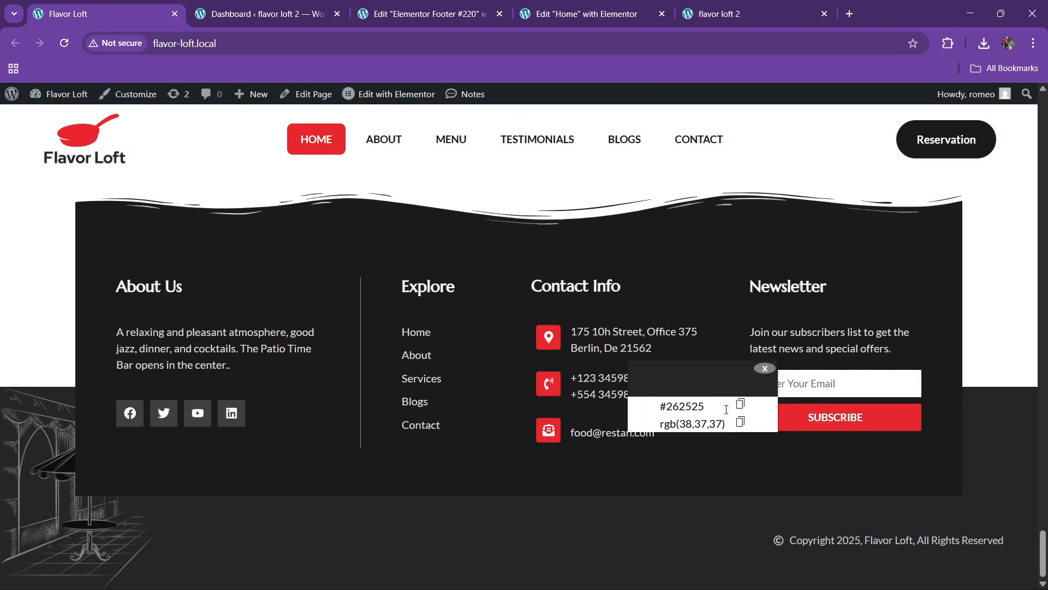
drag(713, 404, 657, 408)
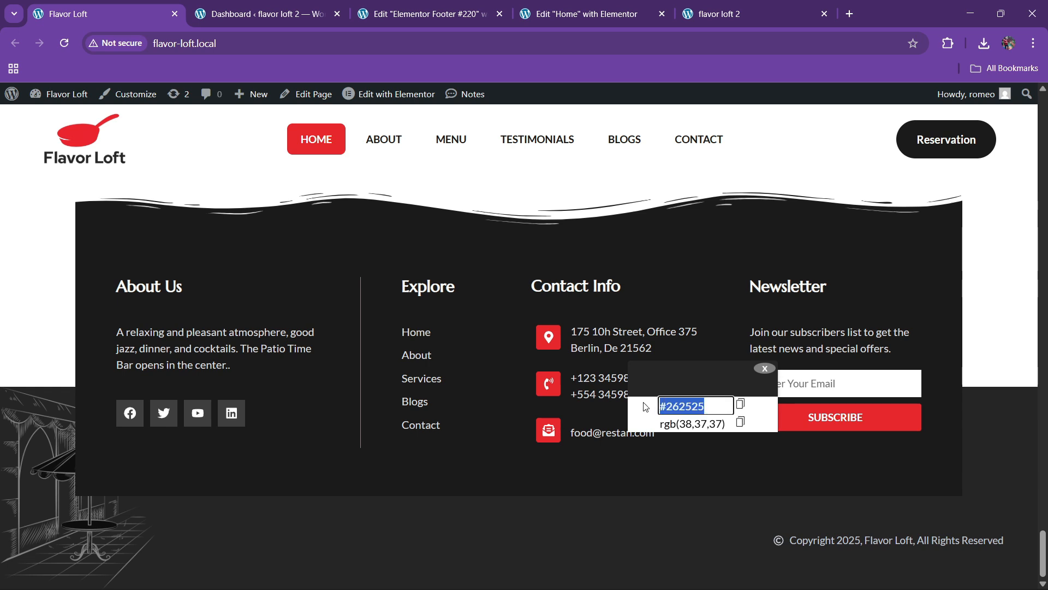
key(ctrl+3)
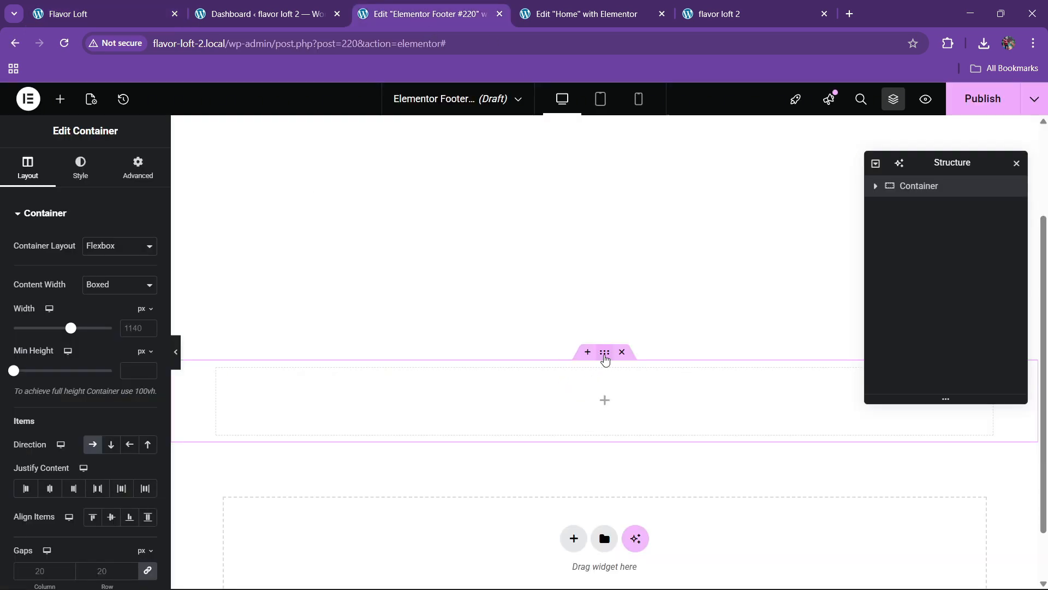
Set the container's content width to Full Width and center its items with both Justify Content and Align Items.
click(105, 293)
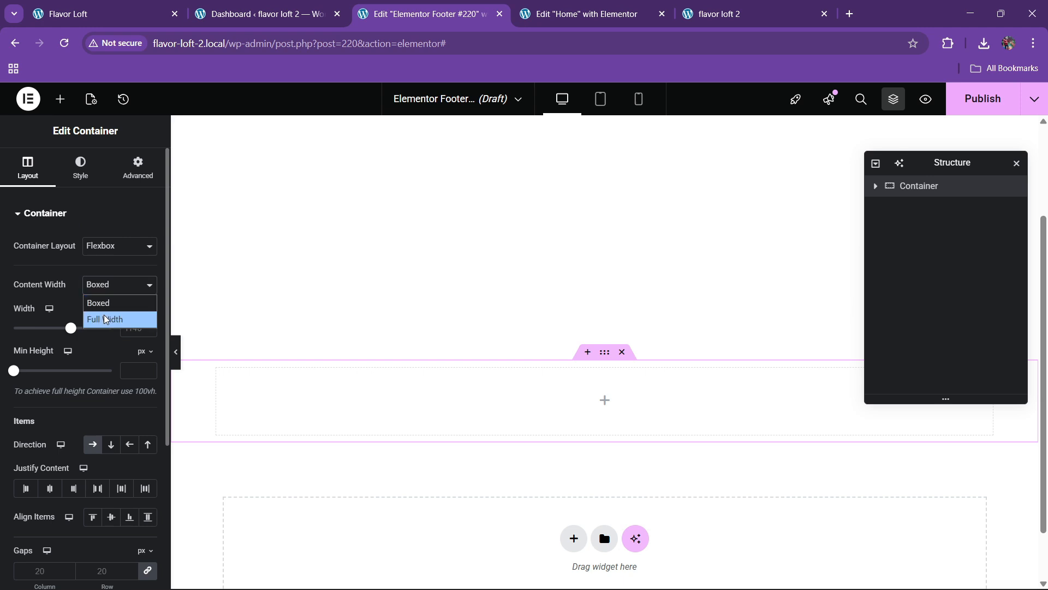
click(106, 319)
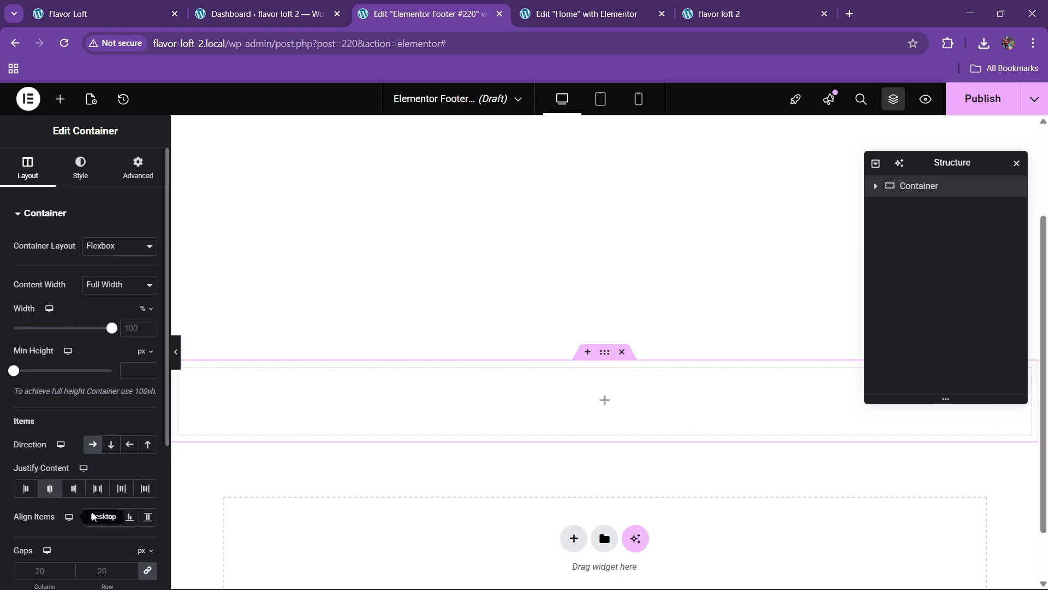
click(111, 516)
Unlink the container's padding with all sides at 0 and give it a classic background color of #262525.
click(138, 167)
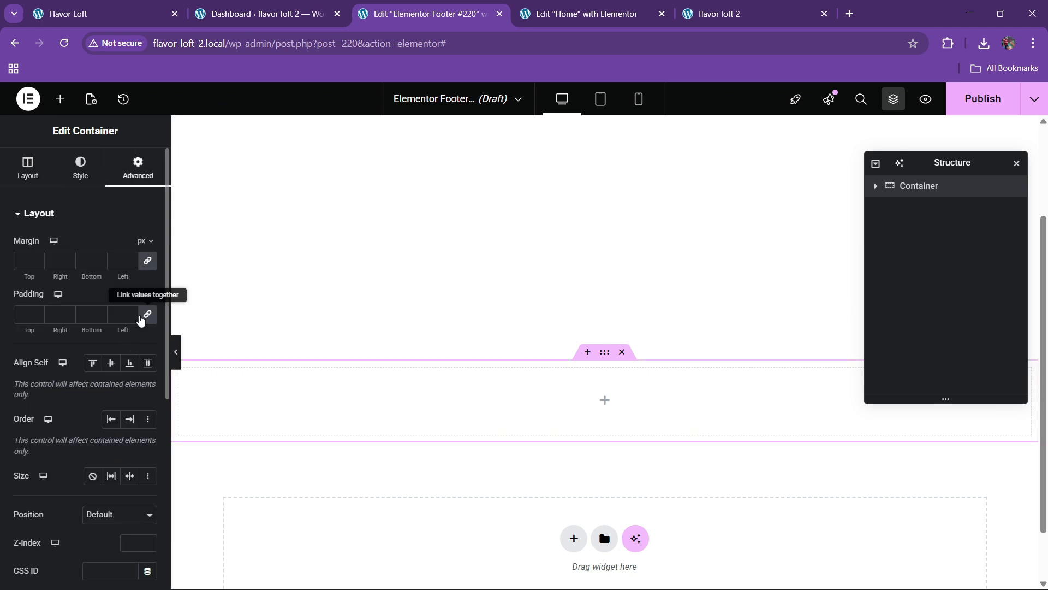
click(147, 314)
click(80, 169)
click(93, 274)
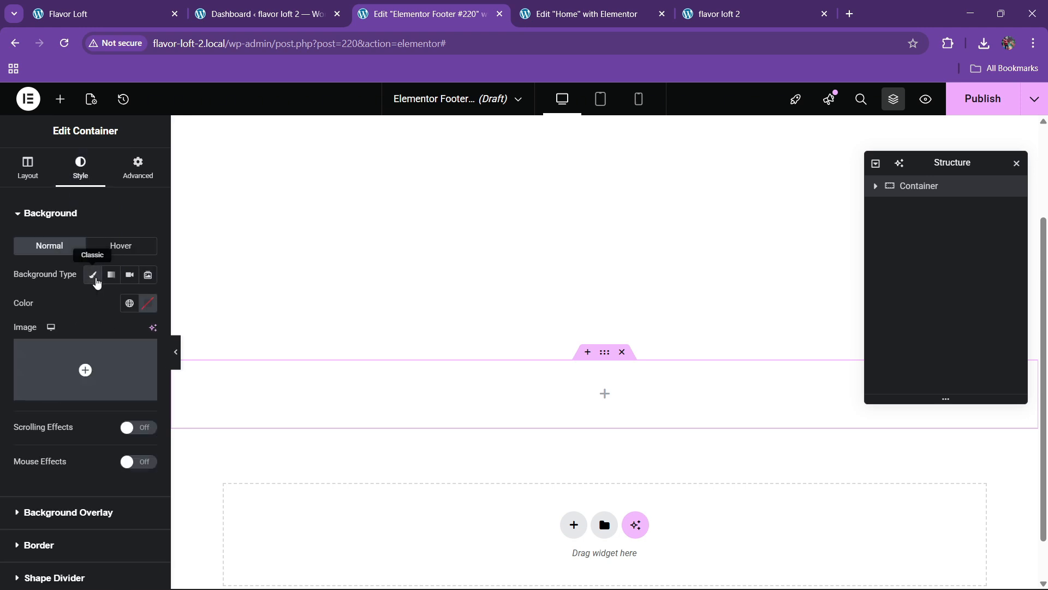
click(143, 307)
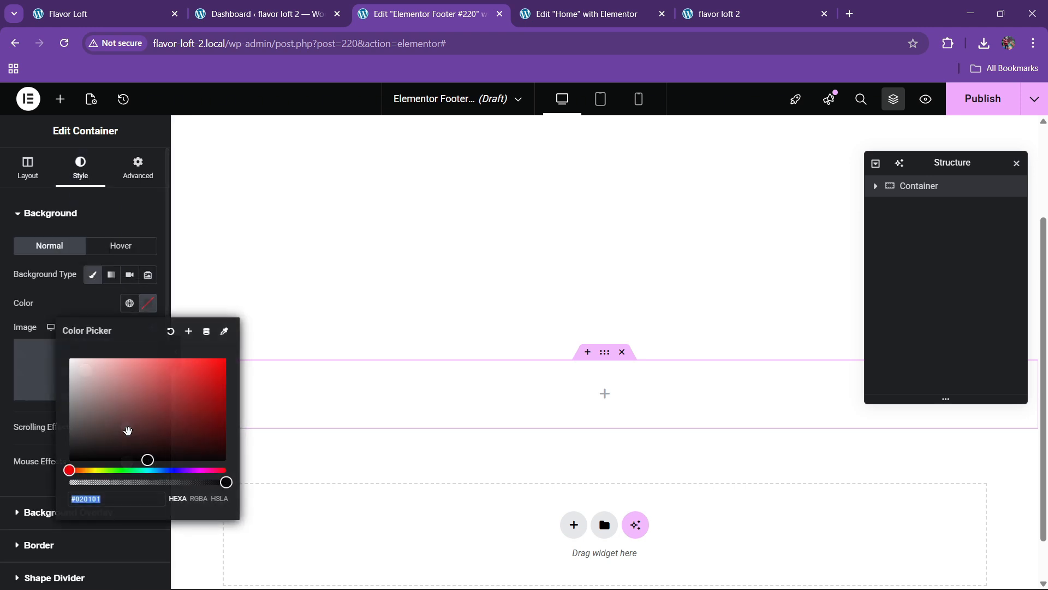
click(74, 445)
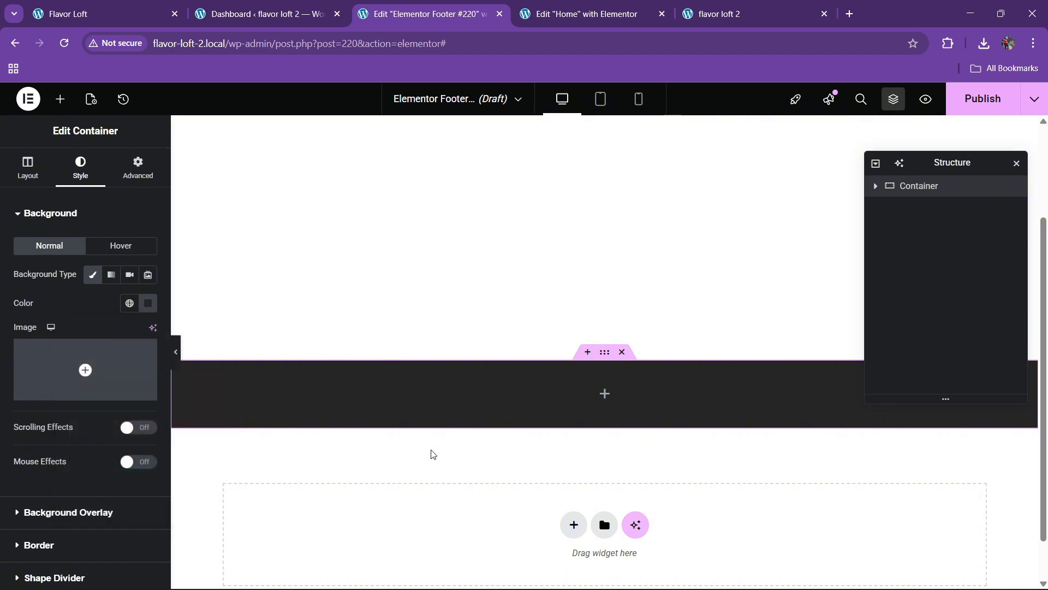
Check the reference footer and set the container's top and bottom padding to 40 px.
click(133, 5)
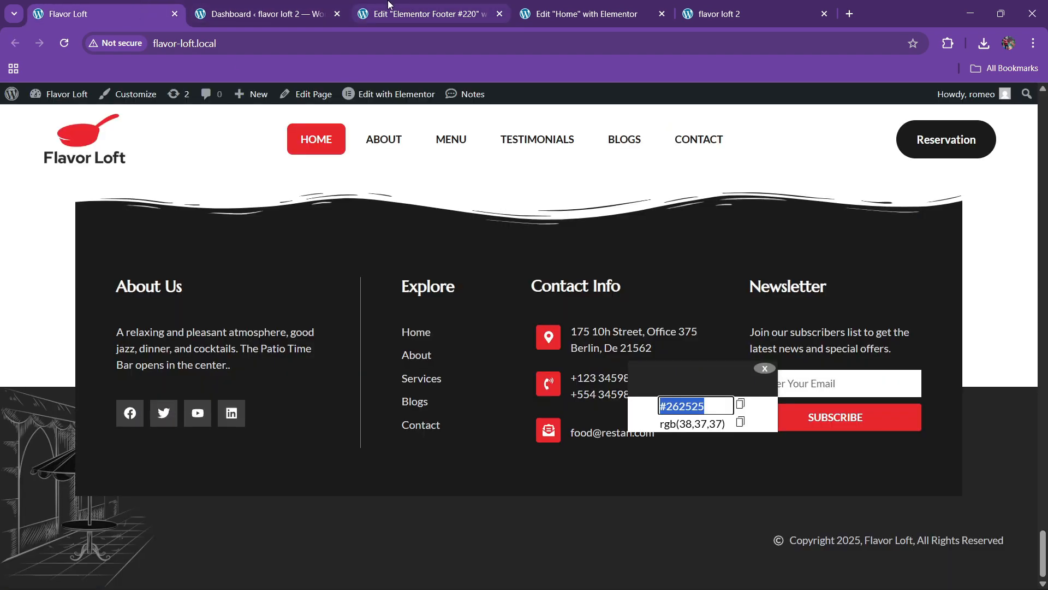
click(429, 13)
click(133, 168)
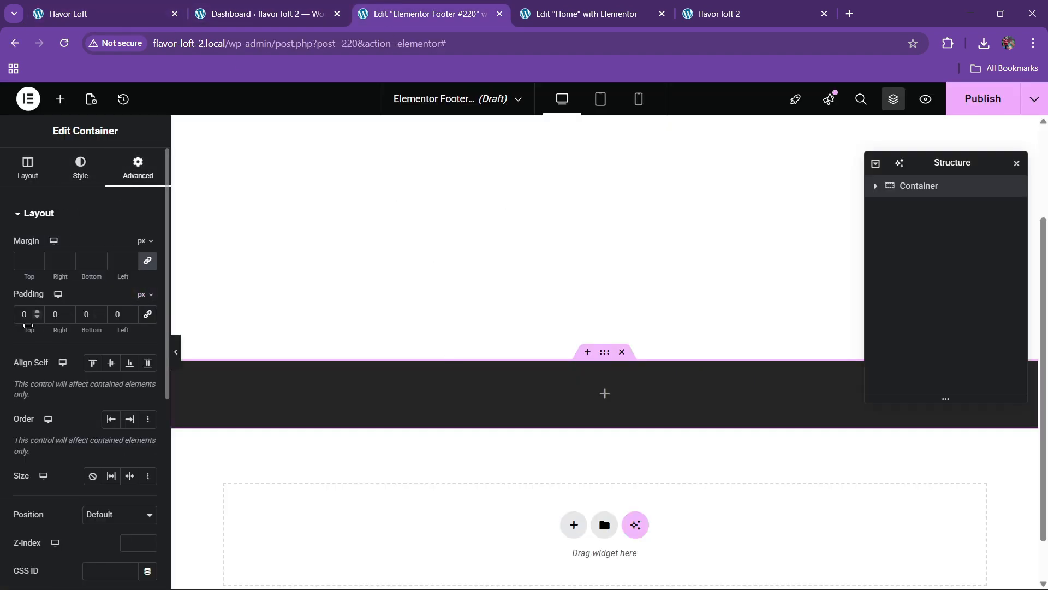
text(4)
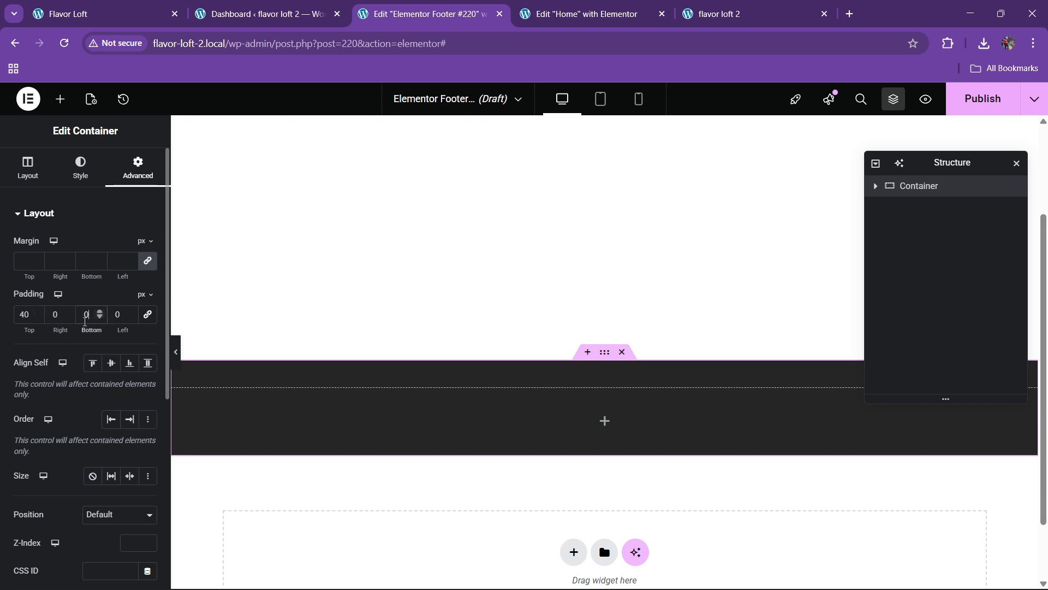
text(4)
Add an Image widget inside the footer container and open the media library to choose its picture.
click(60, 99)
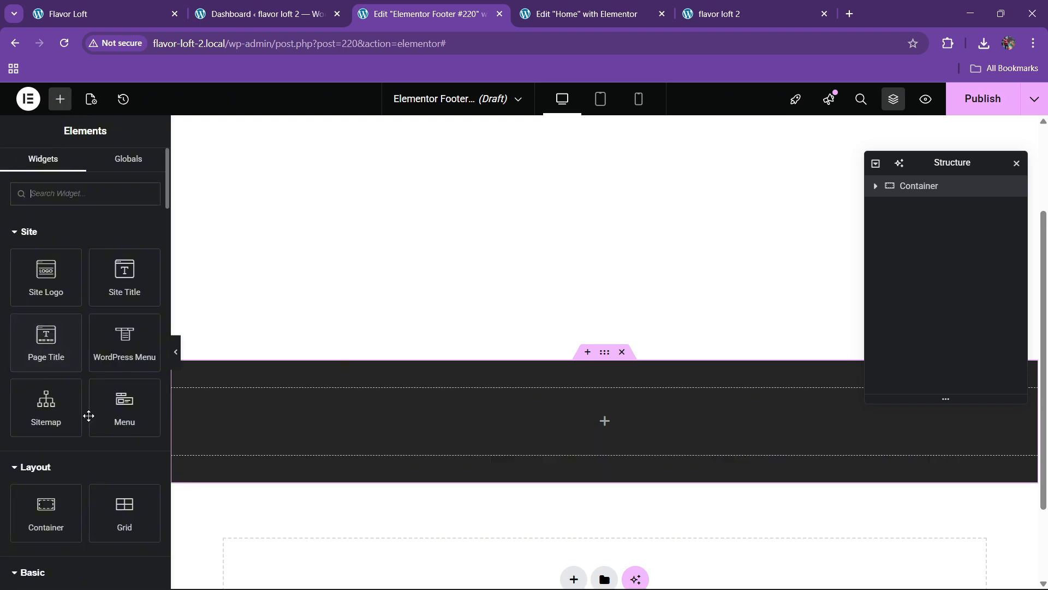
scroll(93, 437, down, 2)
drag(125, 480, 289, 425)
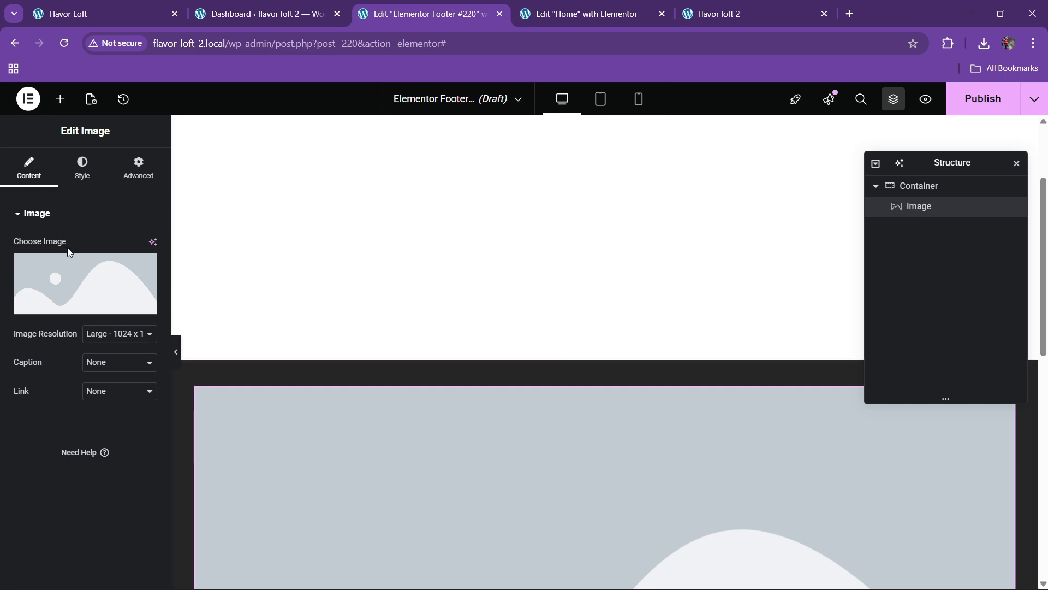
click(70, 278)
Look through the media library for the umbrella illustration used in the reference site's footer.
click(153, 16)
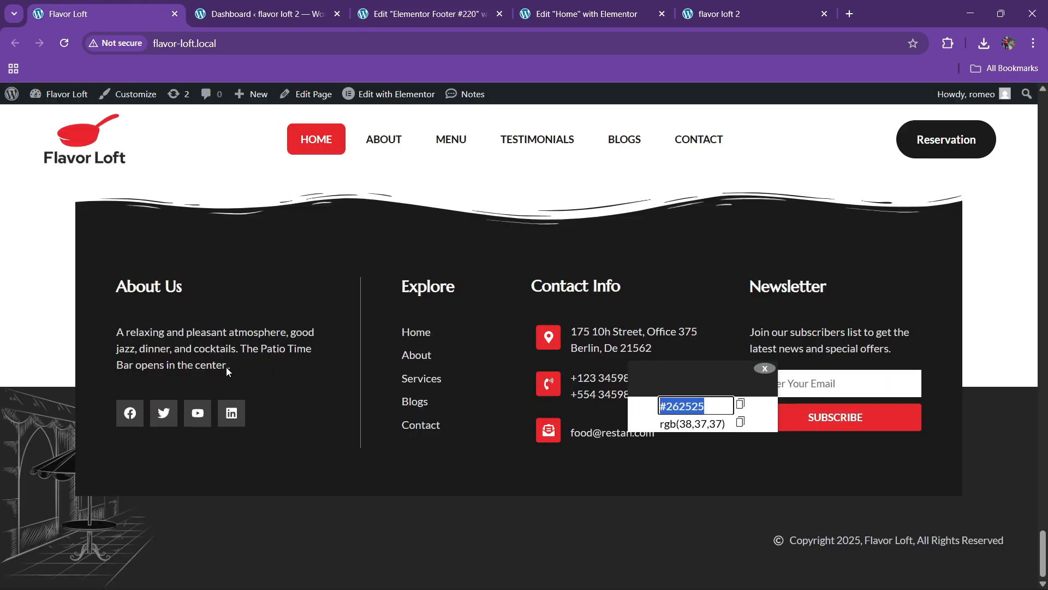
click(423, 13)
scroll(410, 386, down, 5)
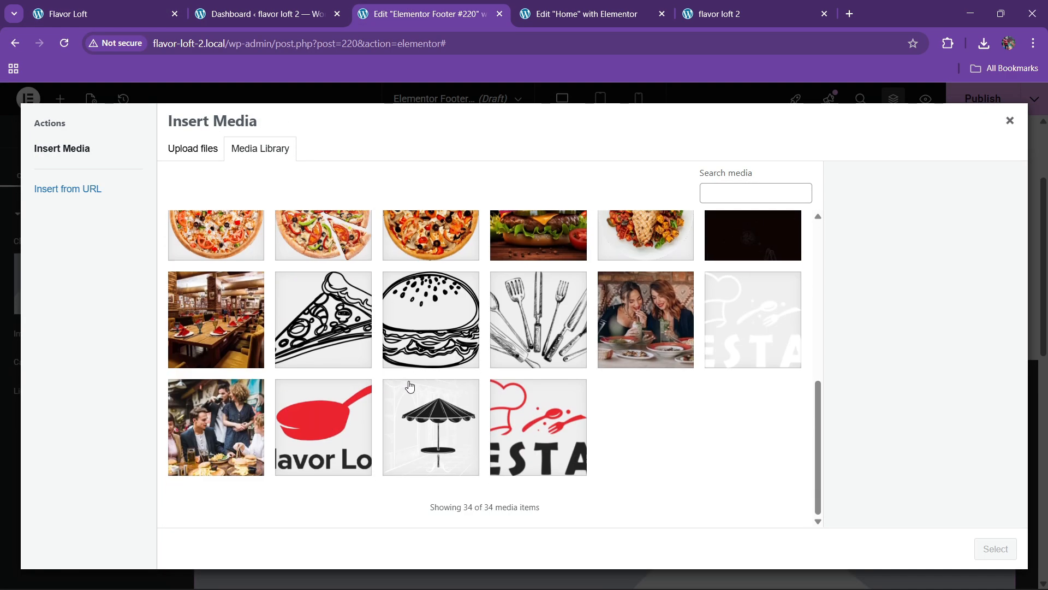
scroll(418, 452, up, 10)
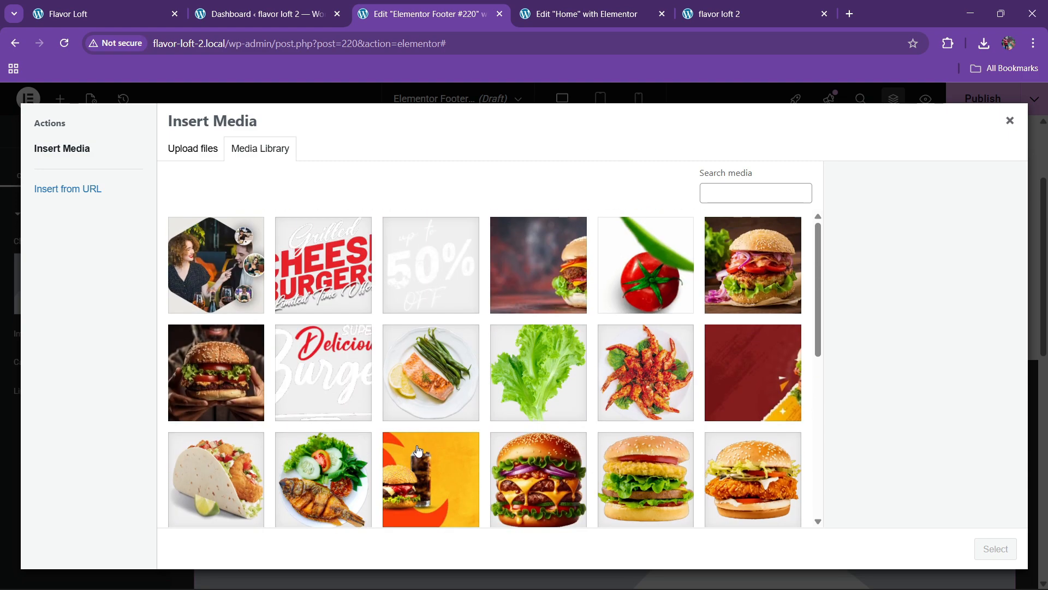
scroll(344, 450, down, 4)
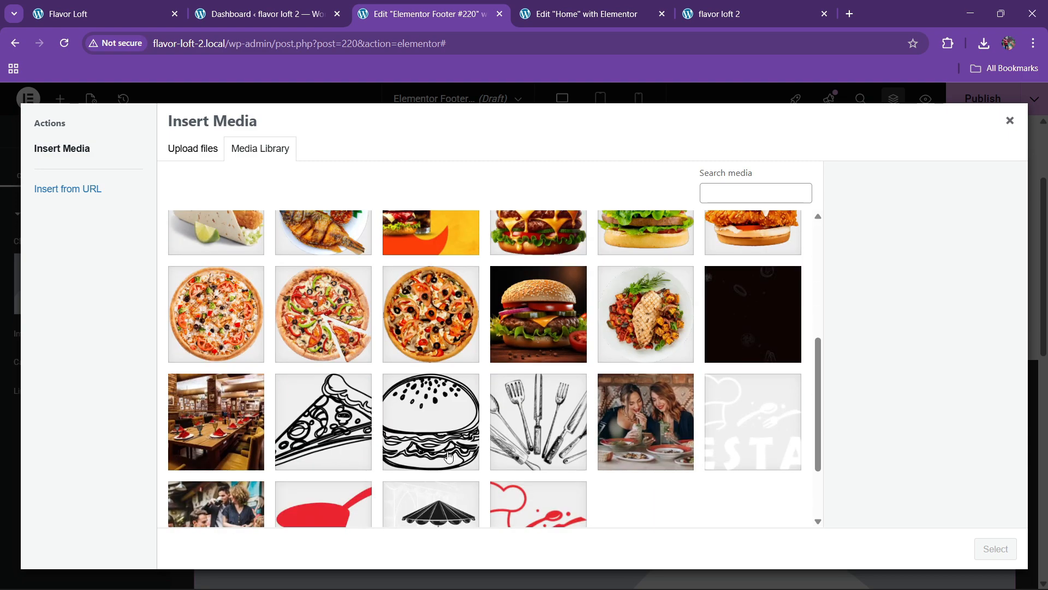
click(526, 437)
scroll(650, 445, down, 2)
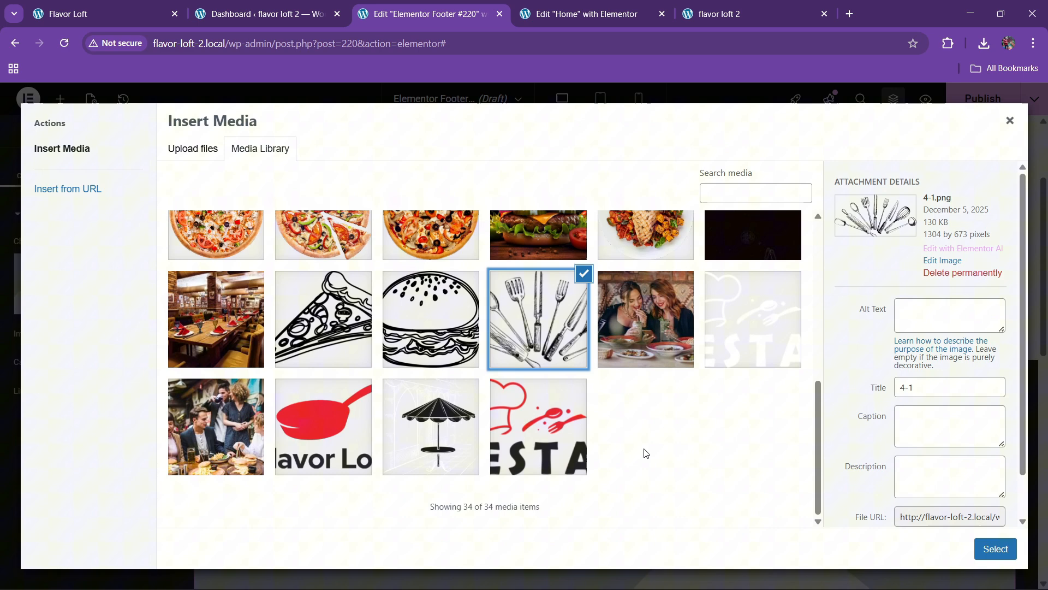
click(112, 7)
click(415, 12)
click(405, 442)
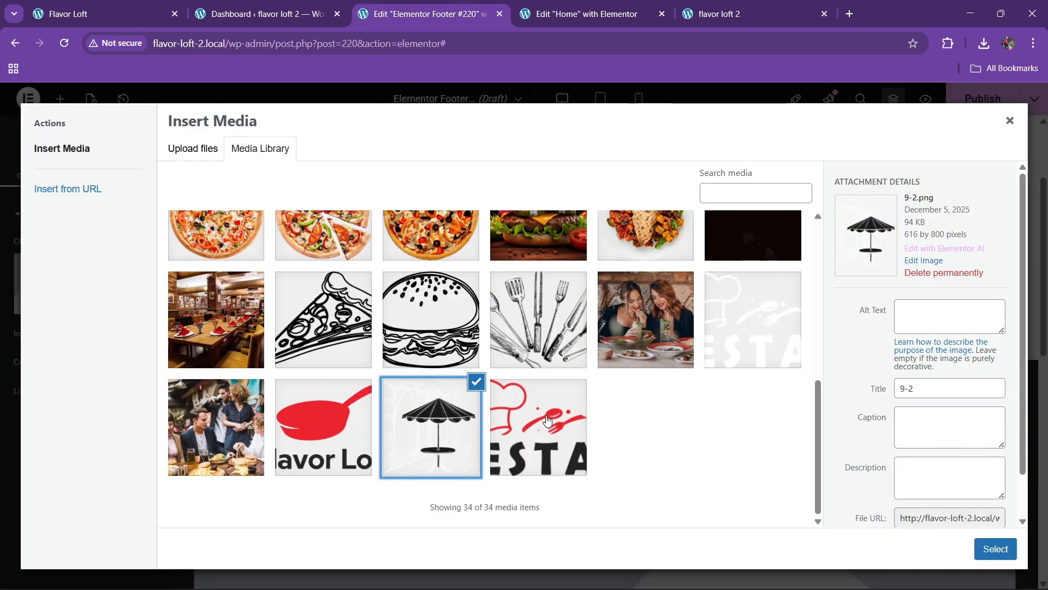
scroll(461, 424, up, 6)
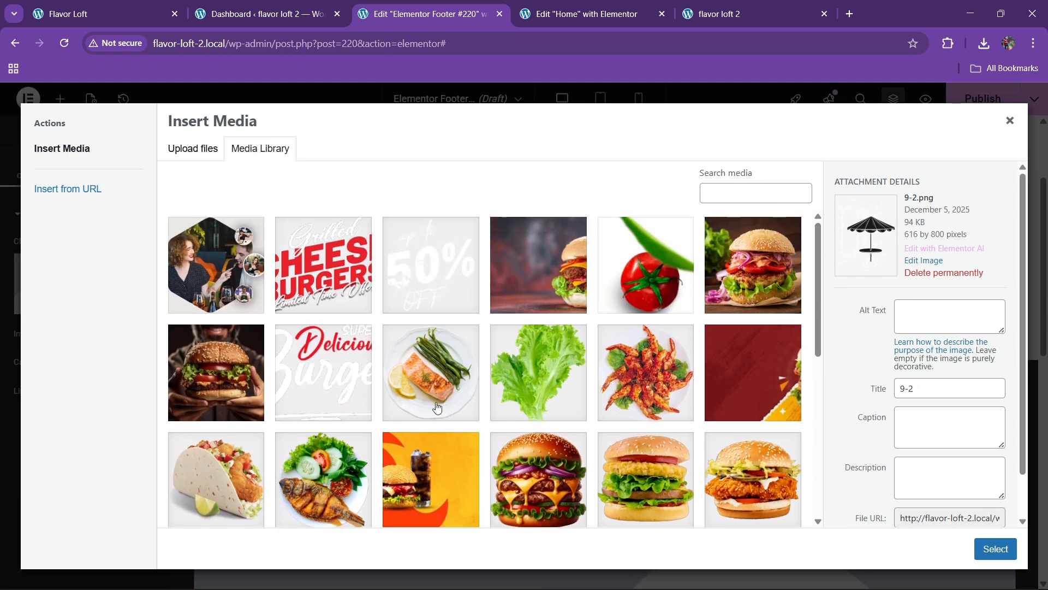
Download the umbrella illustration from the reference site's footer as 9-2.png.
click(101, 14)
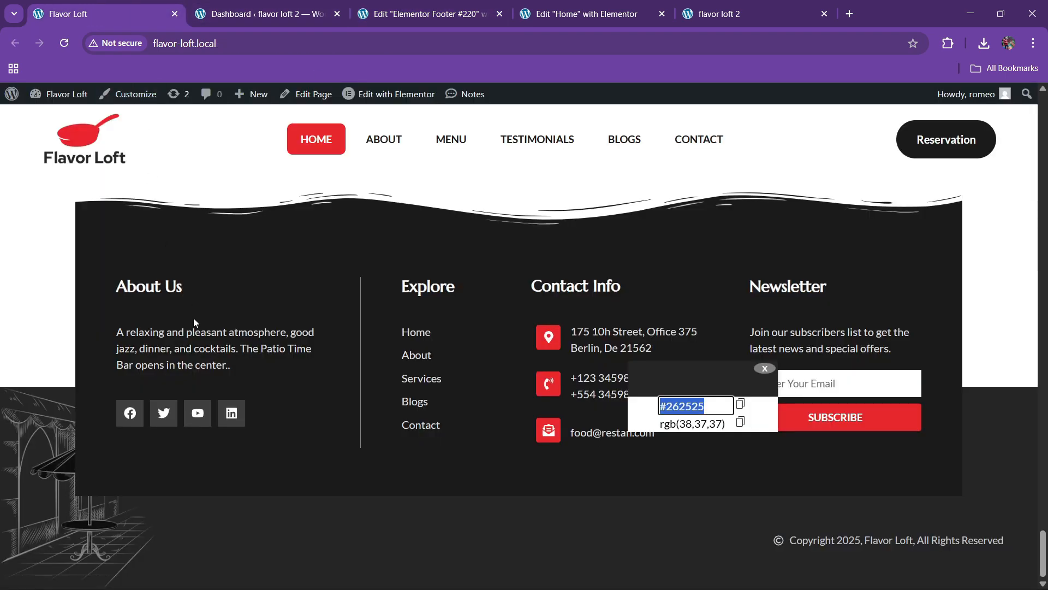
right_click(49, 472)
click(91, 333)
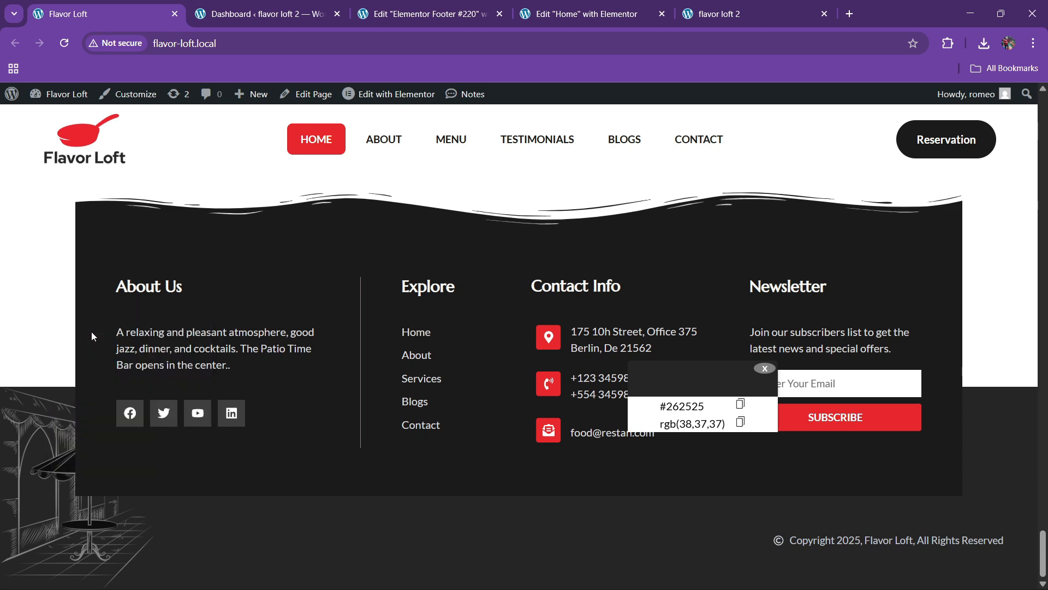
click(383, 303)
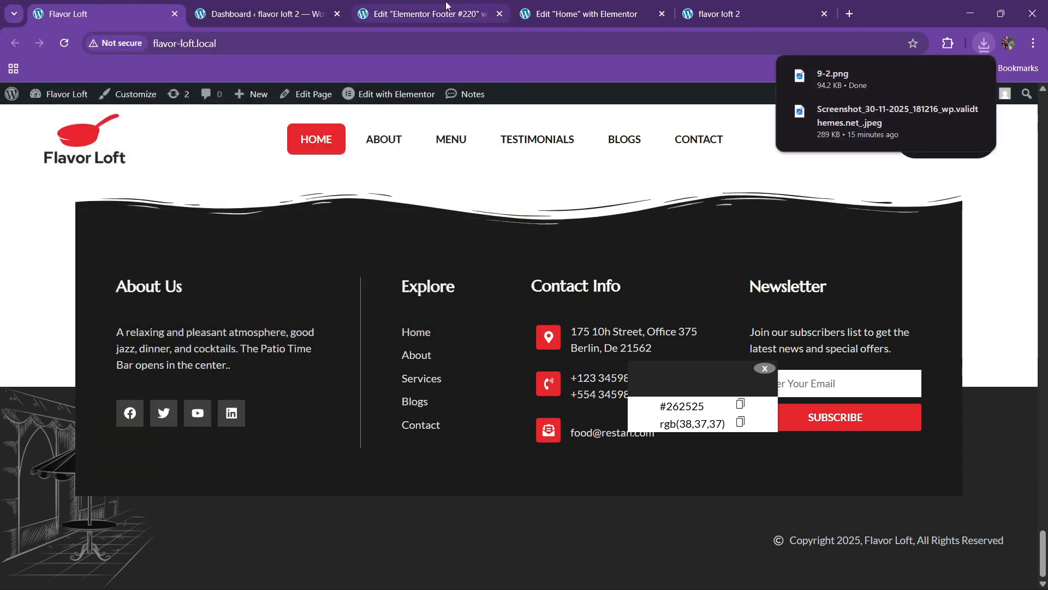
Upload the downloaded 9-2.png to the media library and insert it into the footer's Image widget.
click(446, 7)
click(206, 159)
click(551, 333)
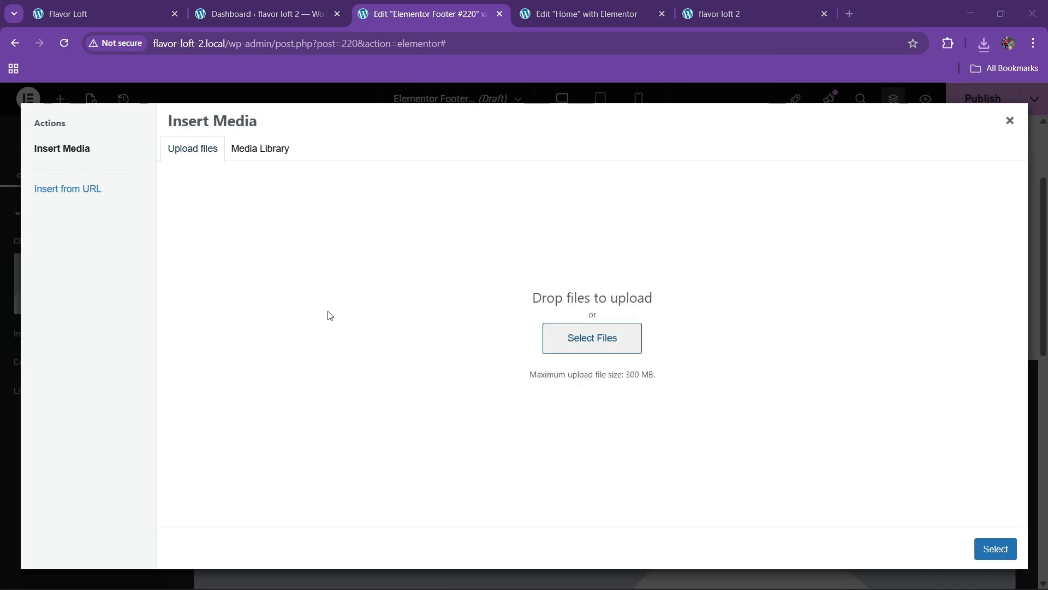
click(180, 145)
double_click(180, 146)
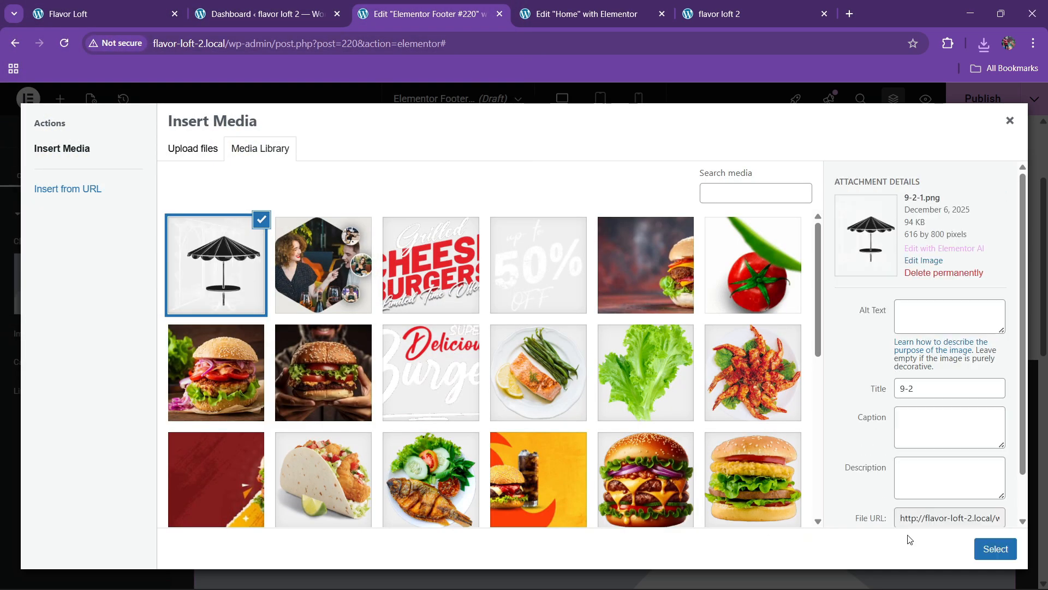
click(995, 548)
scroll(541, 415, down, 3)
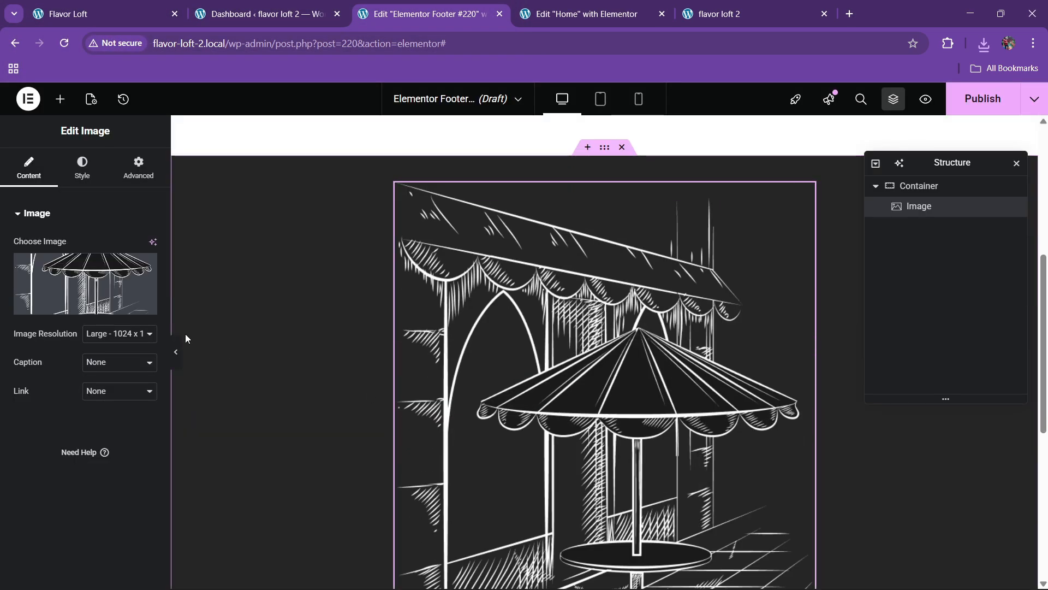
click(93, 182)
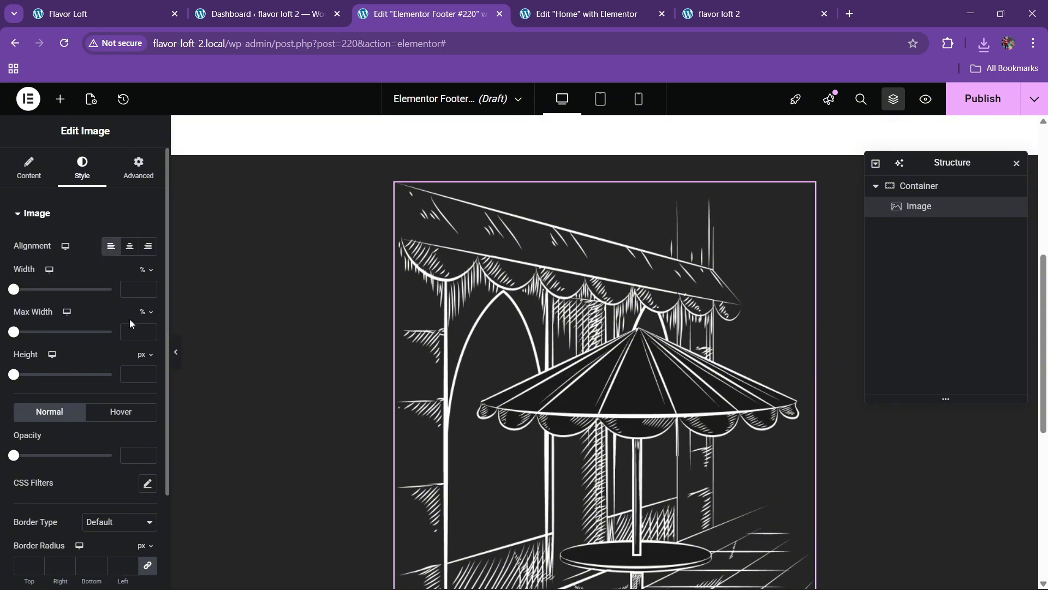
click(919, 186)
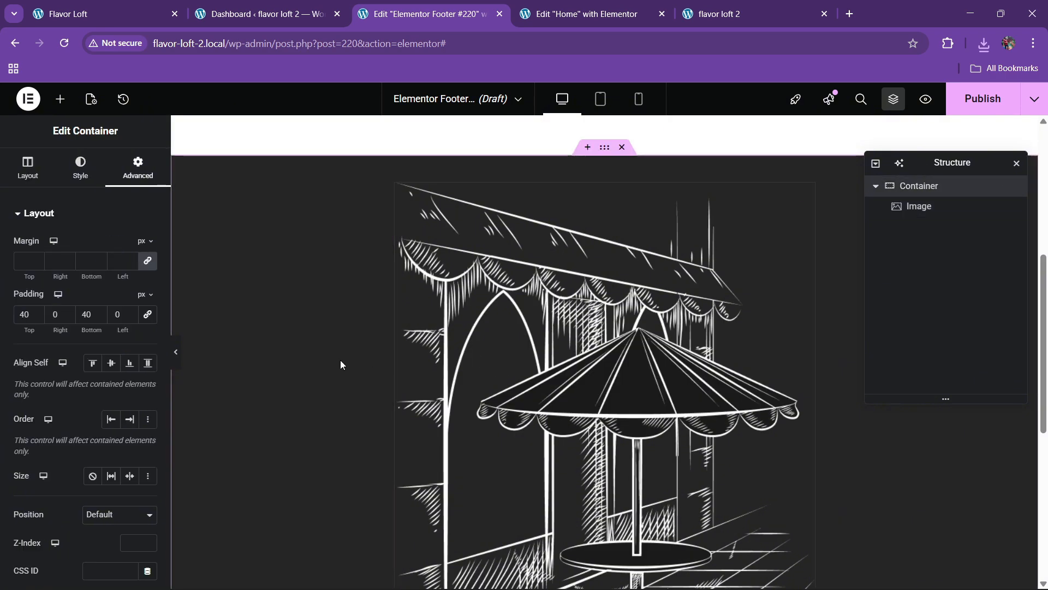
click(21, 184)
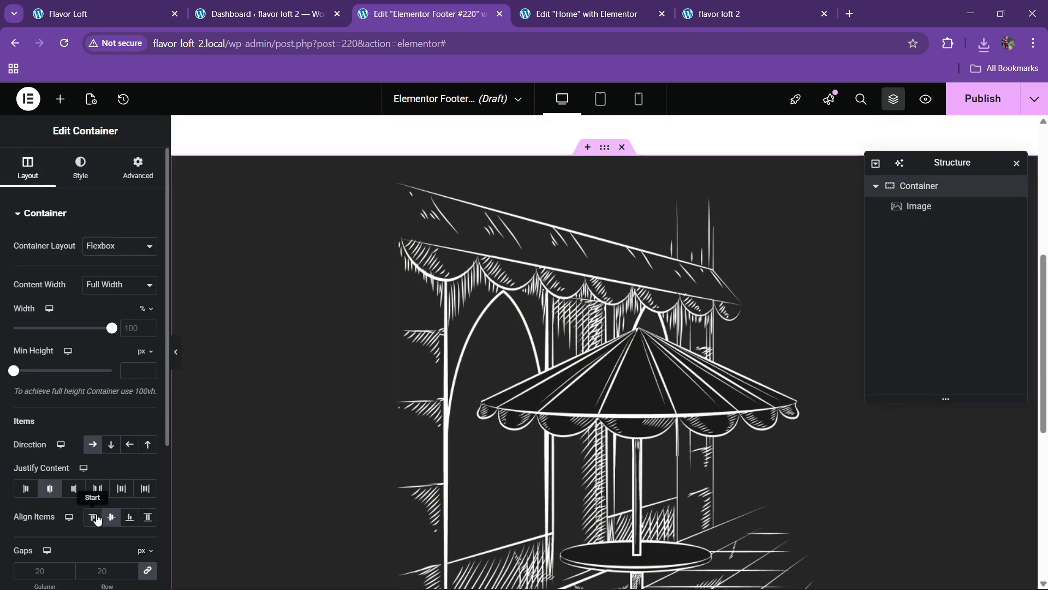
scroll(96, 516, down, 1)
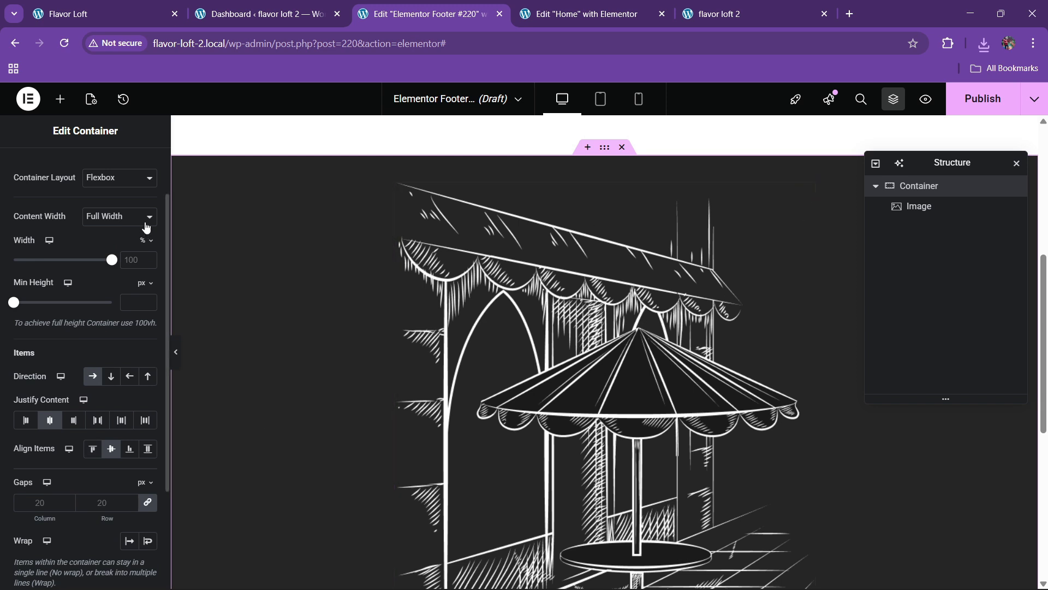
scroll(143, 218, up, 1)
click(138, 166)
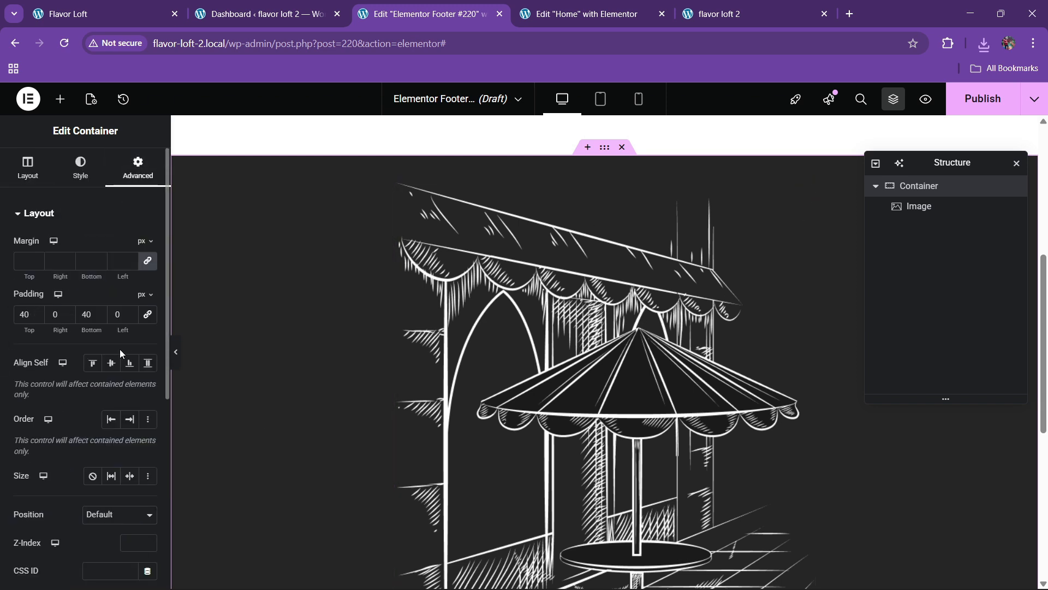
Set the umbrella image's width to Custom at 19%.
click(437, 262)
click(138, 167)
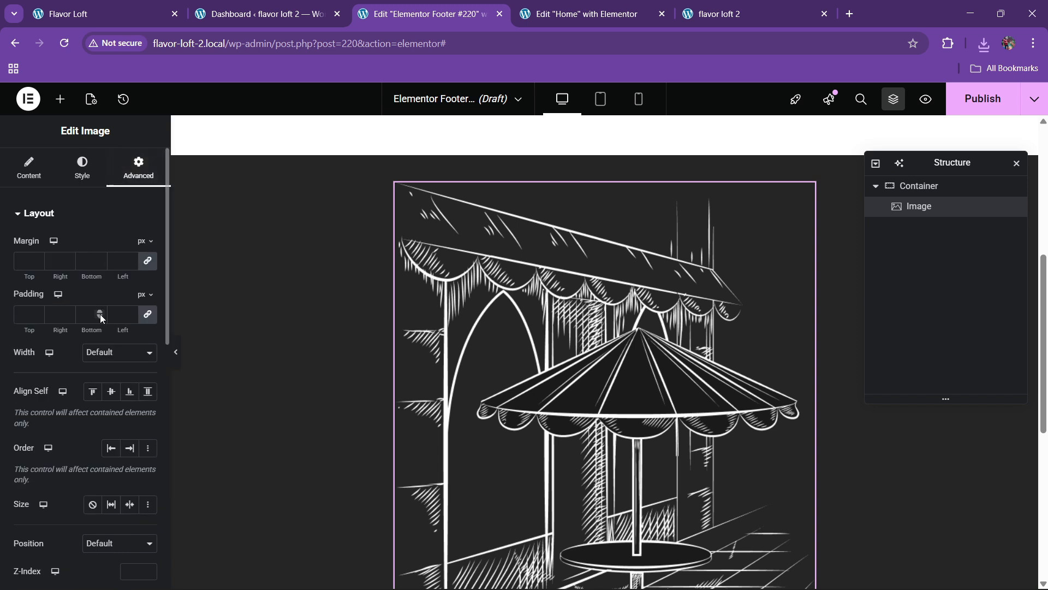
click(119, 352)
click(98, 418)
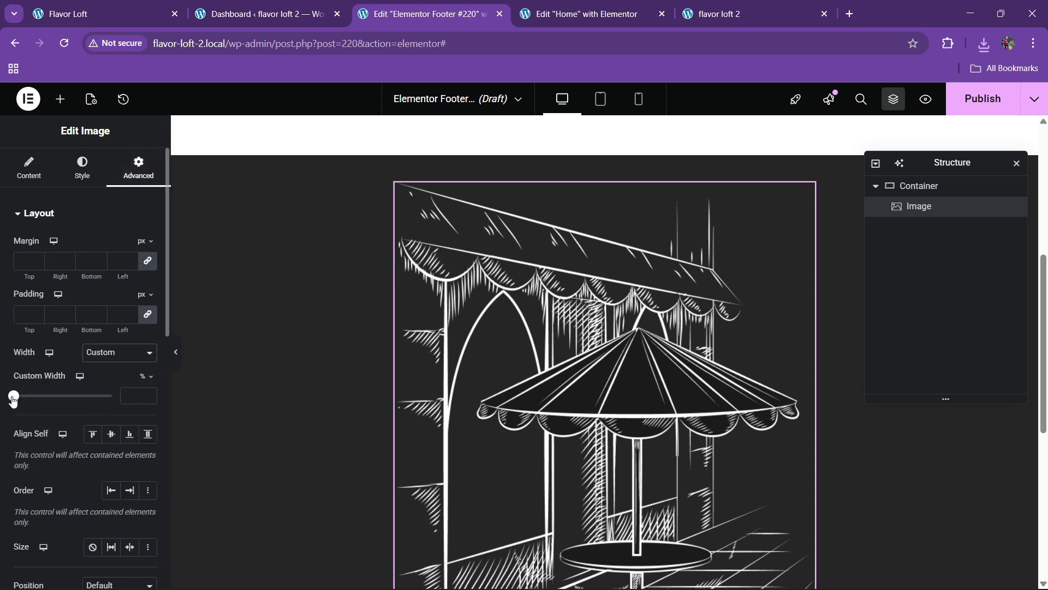
drag(13, 400, 32, 400)
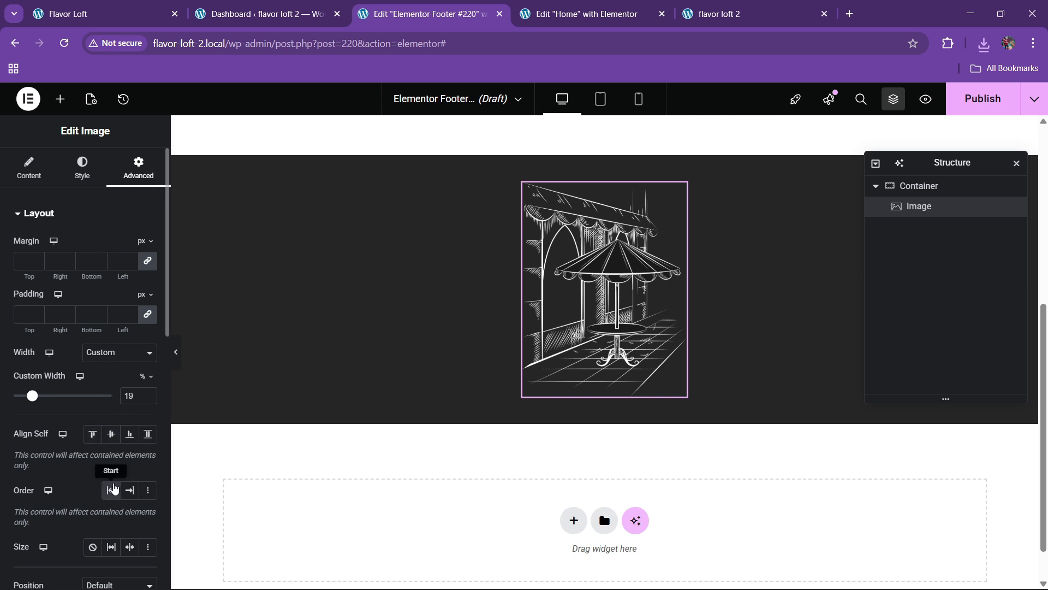
click(92, 435)
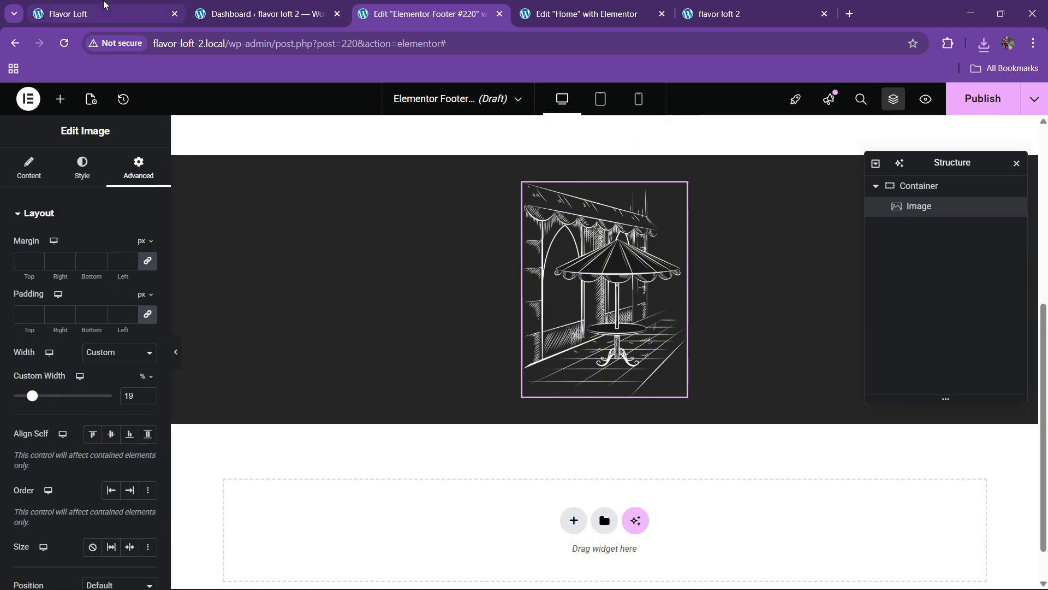
Check the copyright line in the reference site's footer and add an Icon List widget beside the umbrella image in the footer template.
click(106, 12)
click(765, 369)
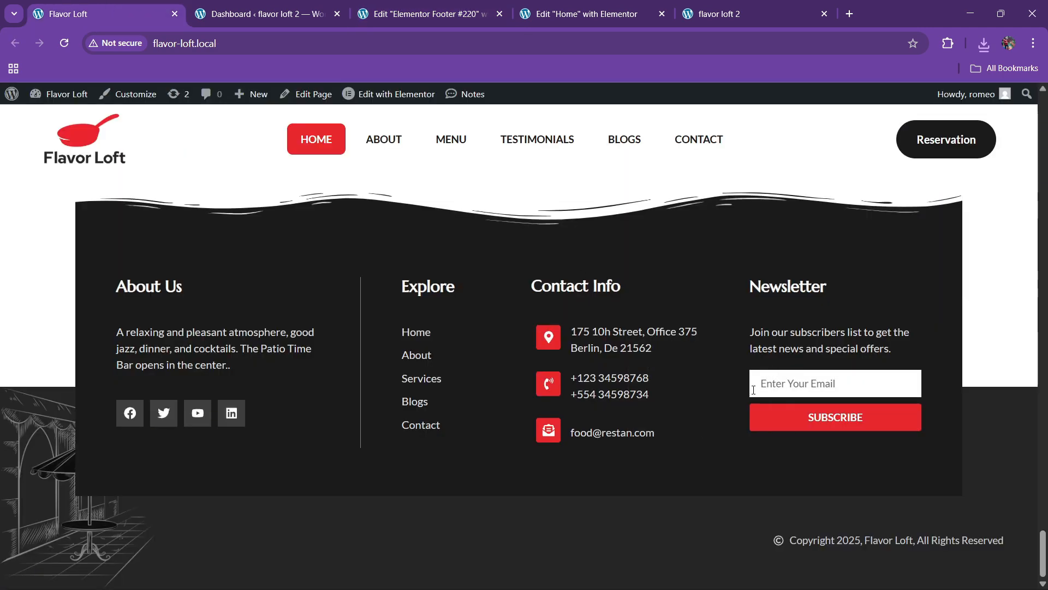
click(423, 13)
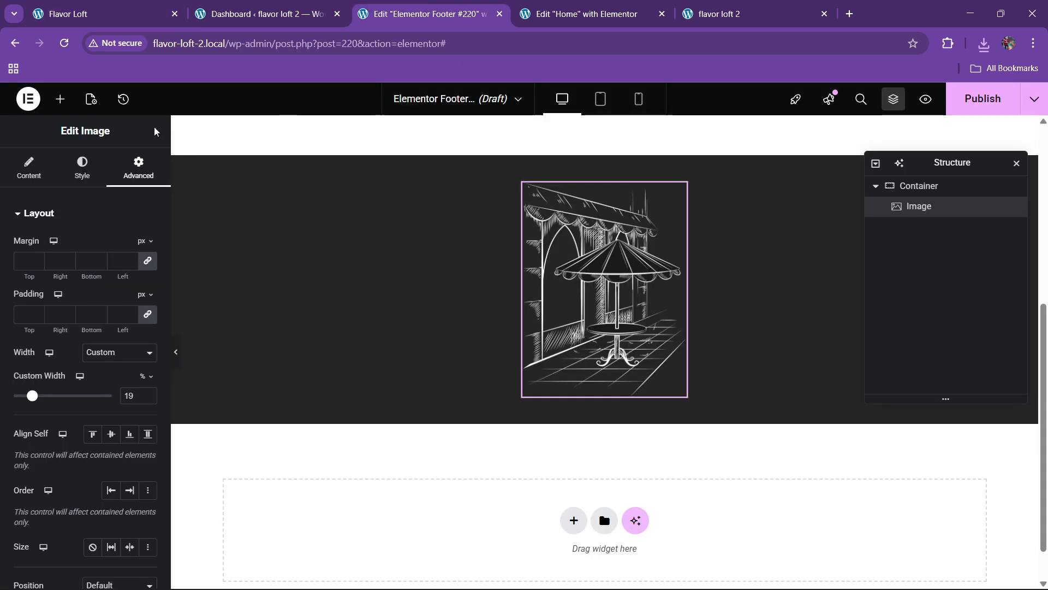
click(59, 100)
text(list)
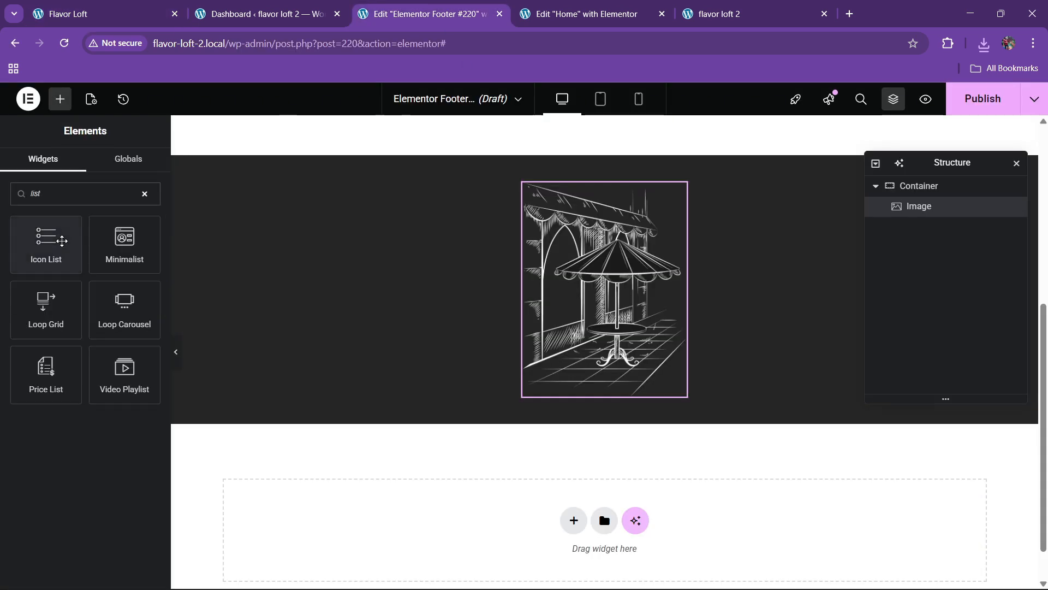
drag(46, 244, 658, 306)
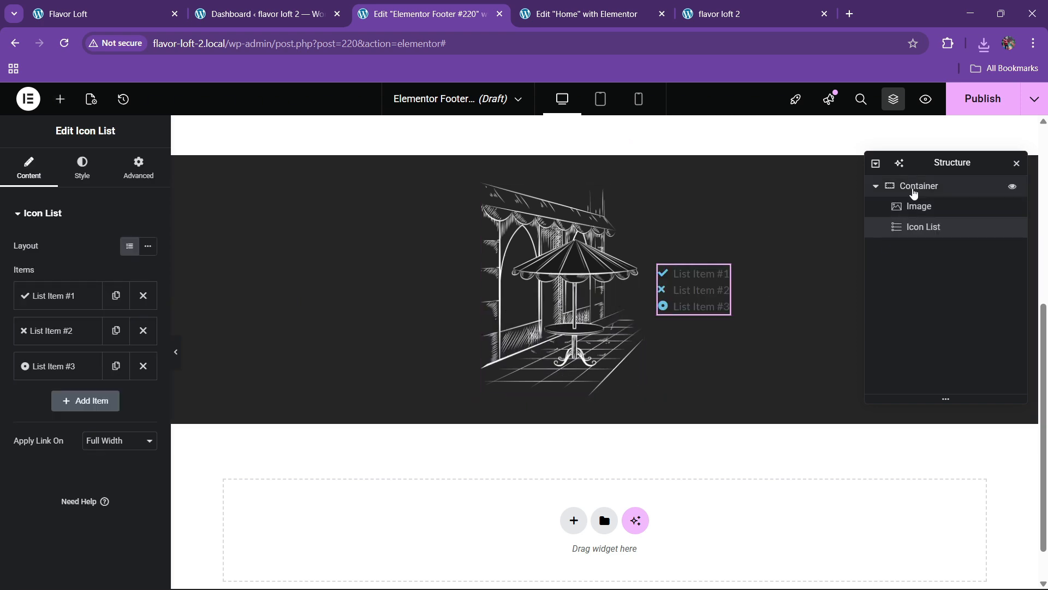
Justify the footer container's content with Space Between and move the Structure window clear of the icon list.
click(915, 187)
click(27, 167)
scroll(55, 382, down, 1)
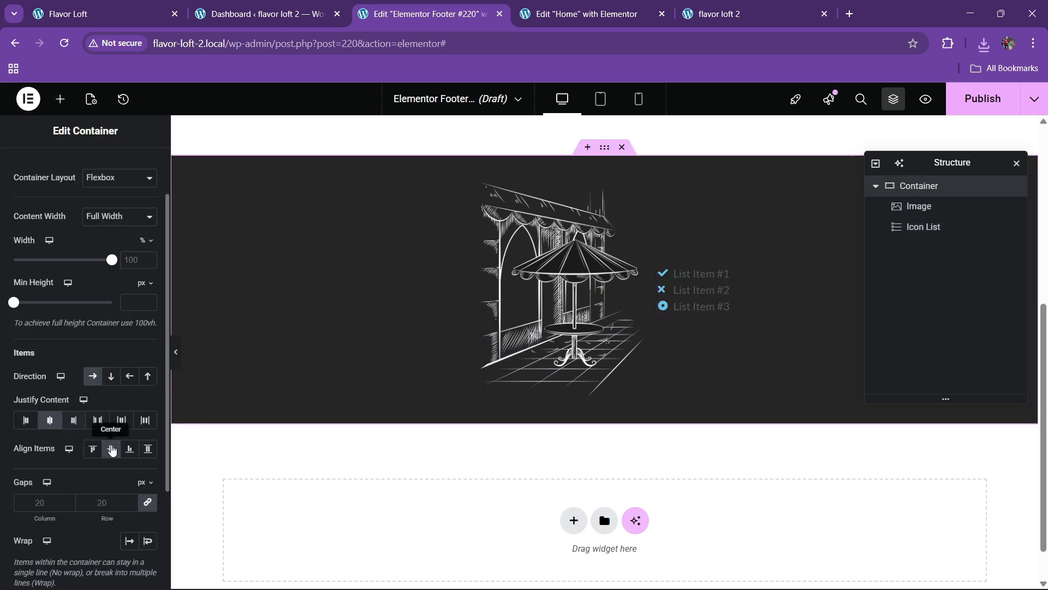
click(100, 422)
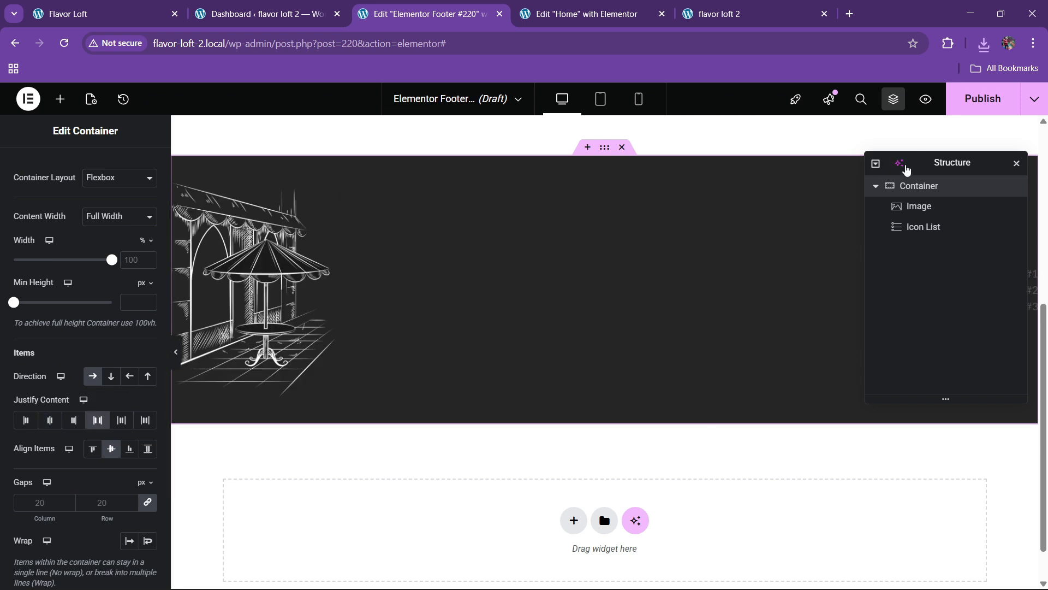
drag(928, 162, 505, 229)
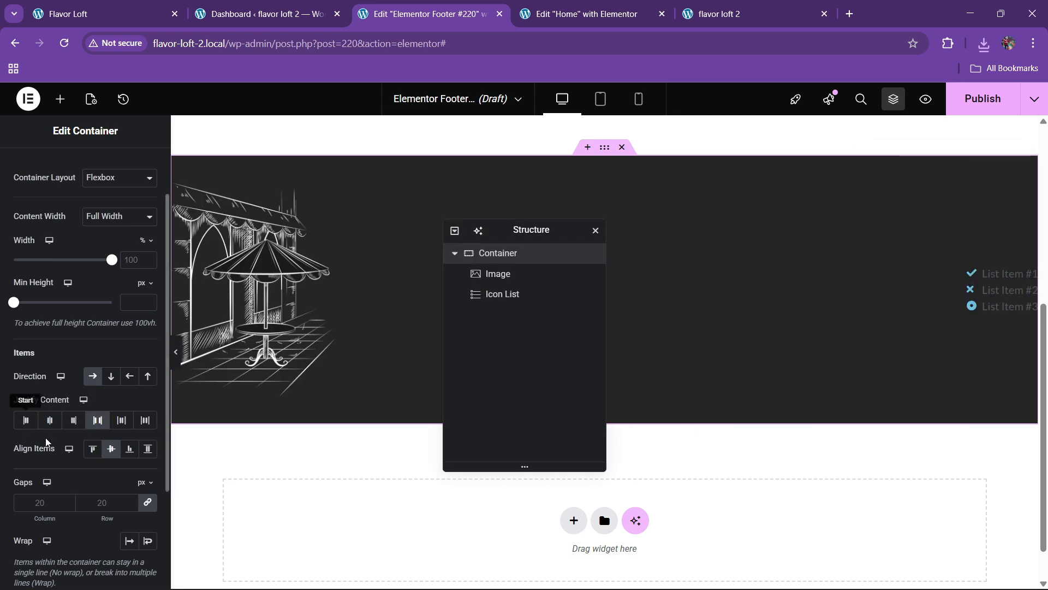
Remove the second and third items from the footer's icon list.
click(979, 299)
click(143, 330)
click(143, 330)
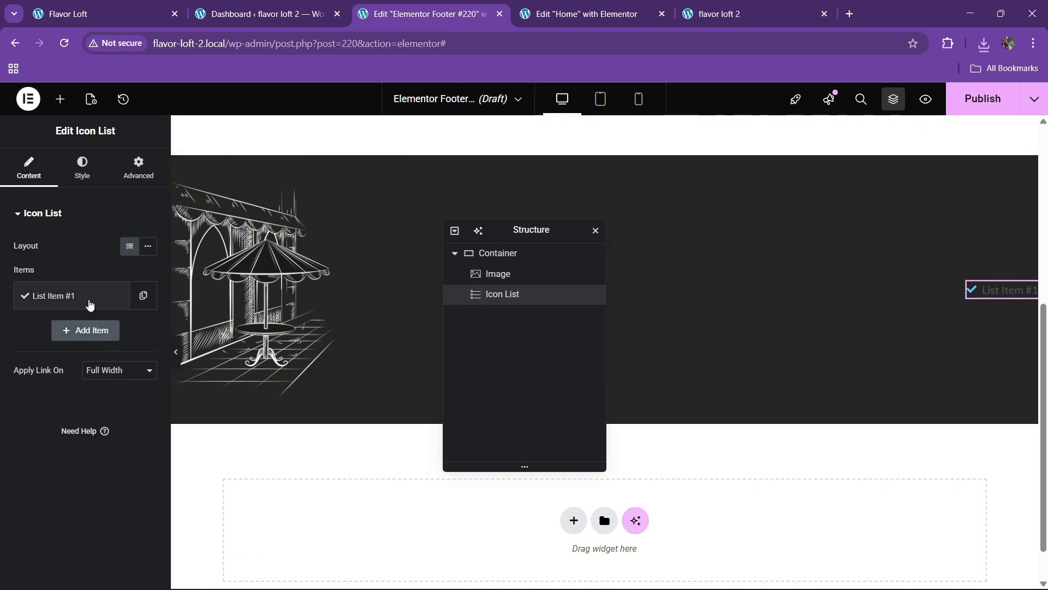
Replace the remaining list item's check mark with the outlined Copyright icon from the icon library.
click(87, 298)
click(96, 389)
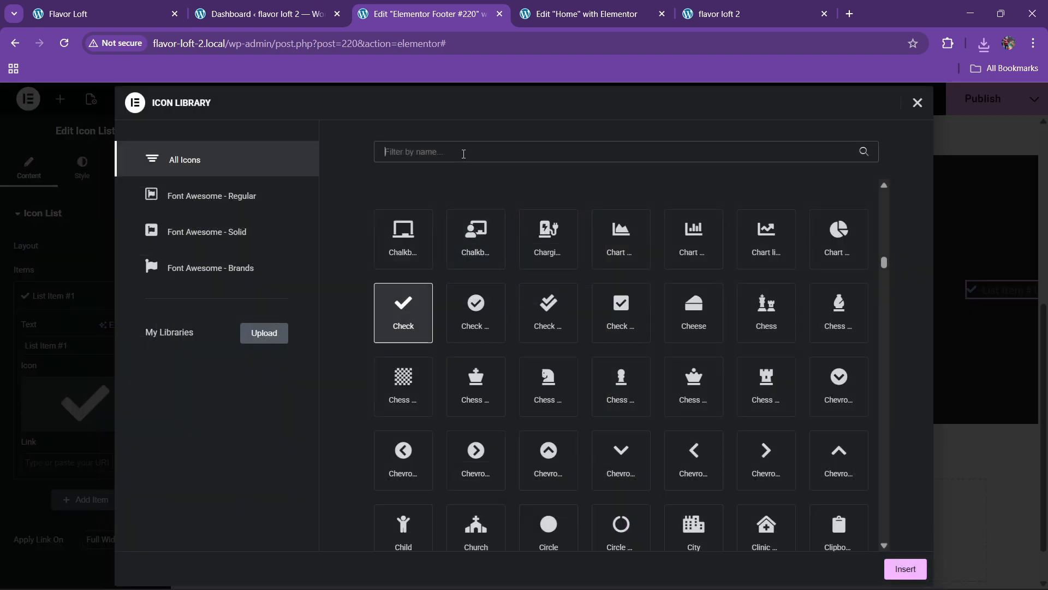
text(copy)
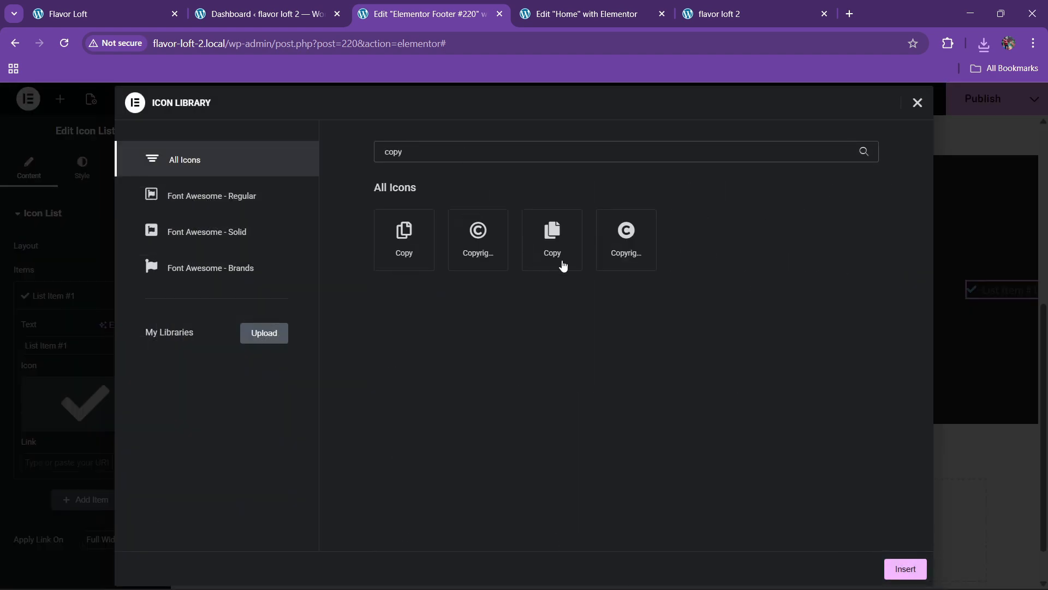
click(491, 259)
click(887, 566)
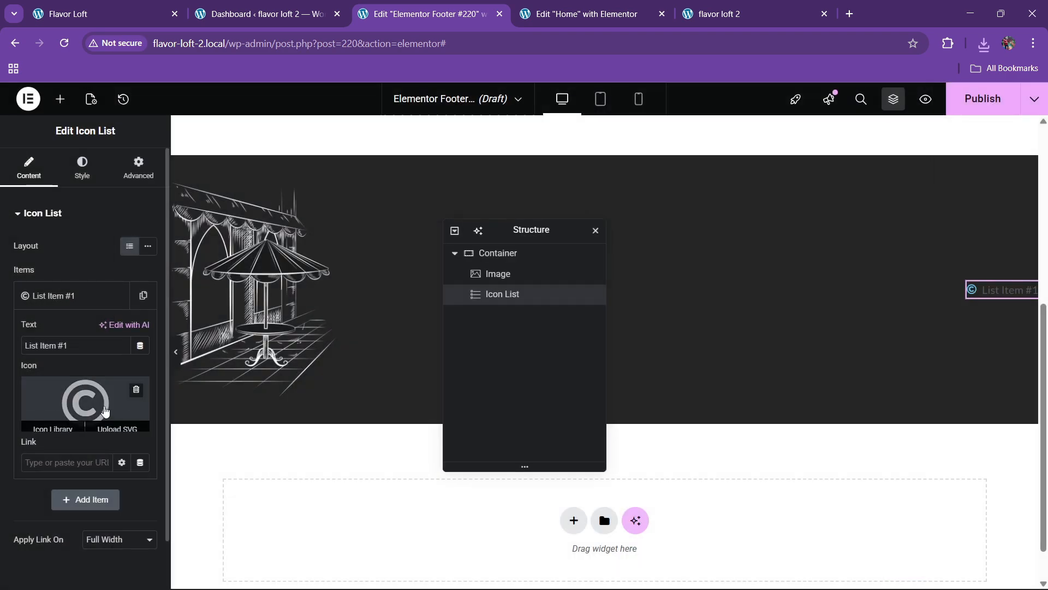
Change the list item's text to "Copyright 2025, Flavor Loft, All Rights Reserved".
text(C)
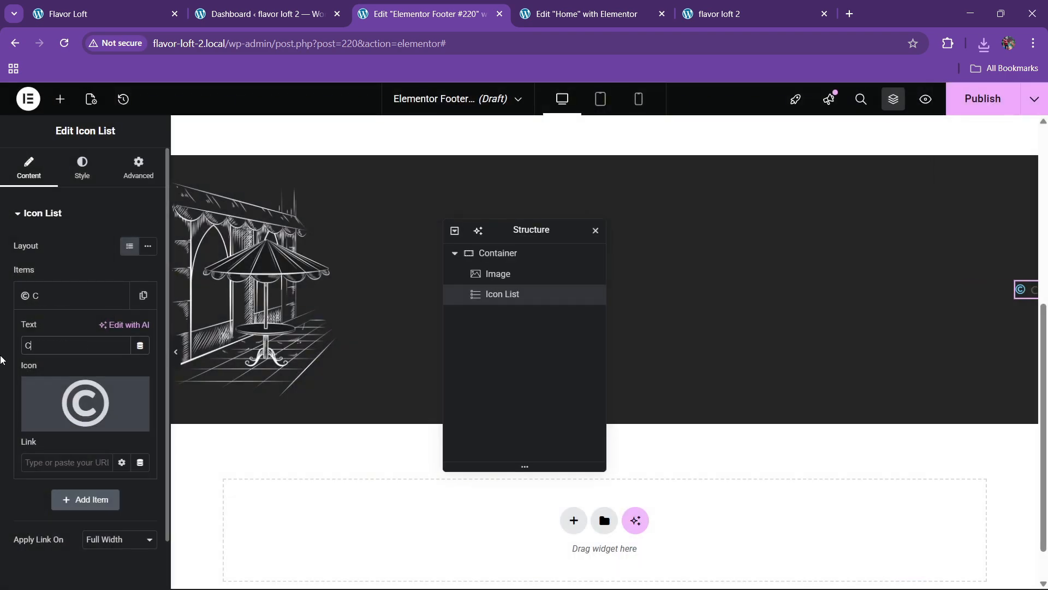
text(opyright 202)
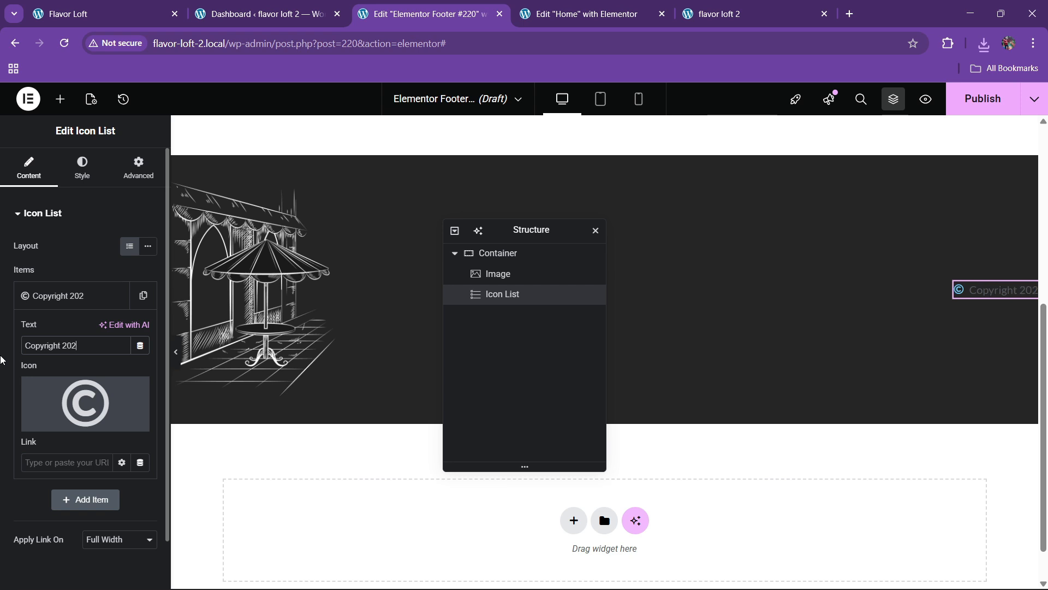
text(5, Fl)
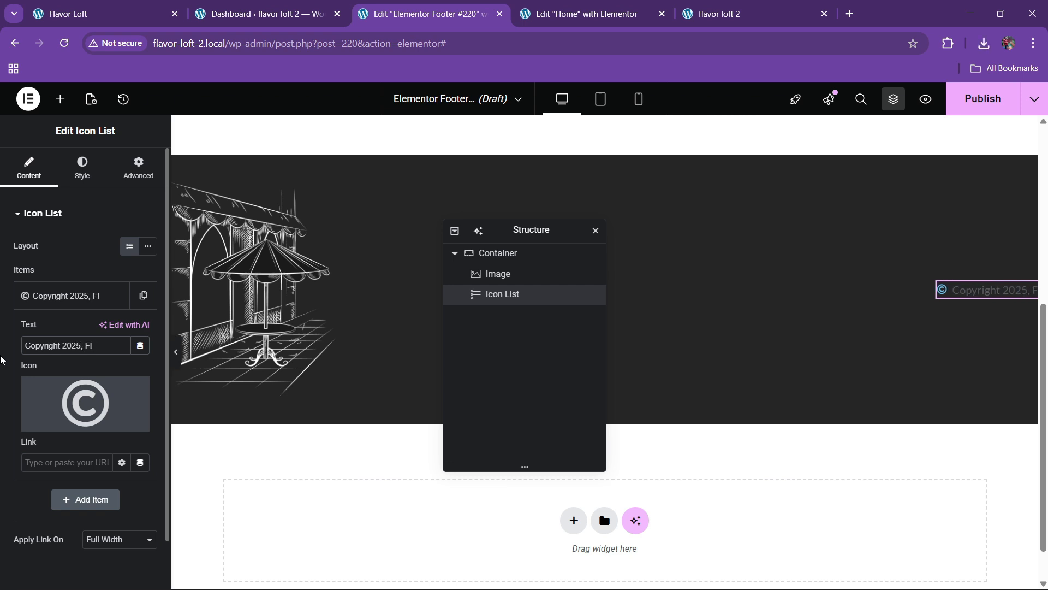
text(avor)
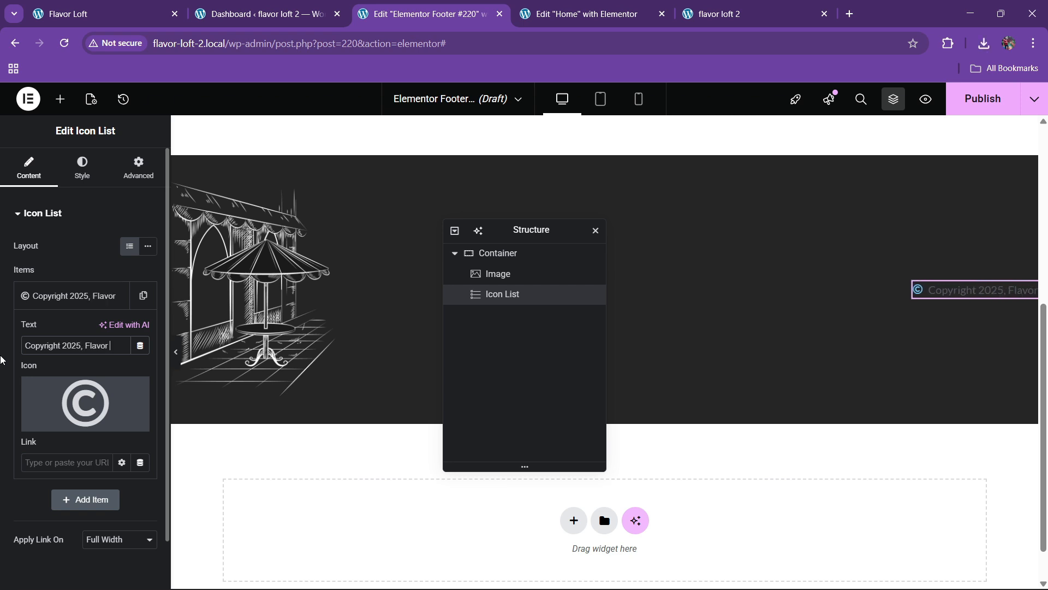
text( Loft.)
key(BackSpace)
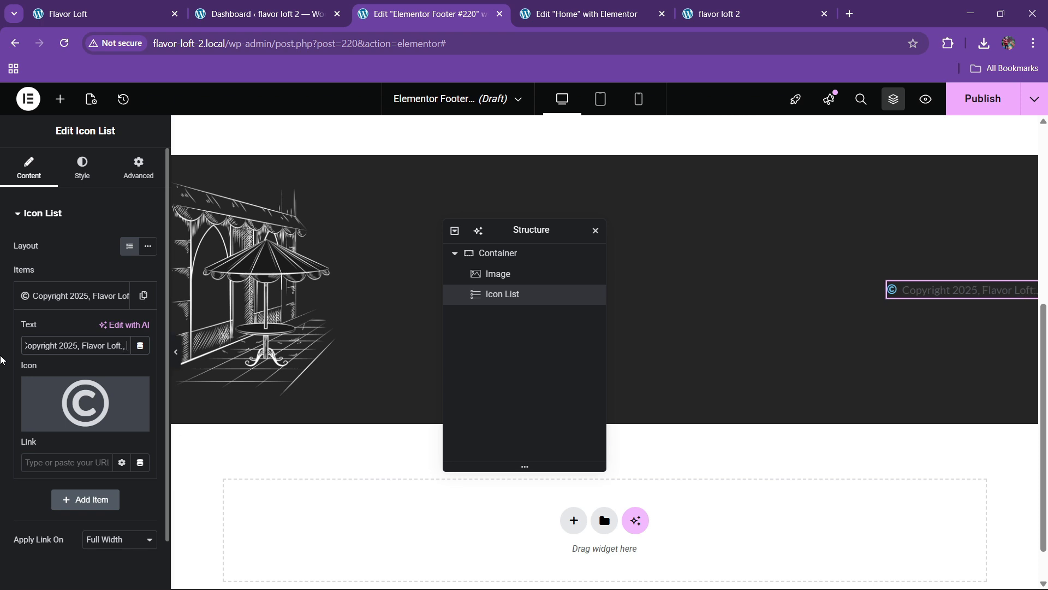
text(, All)
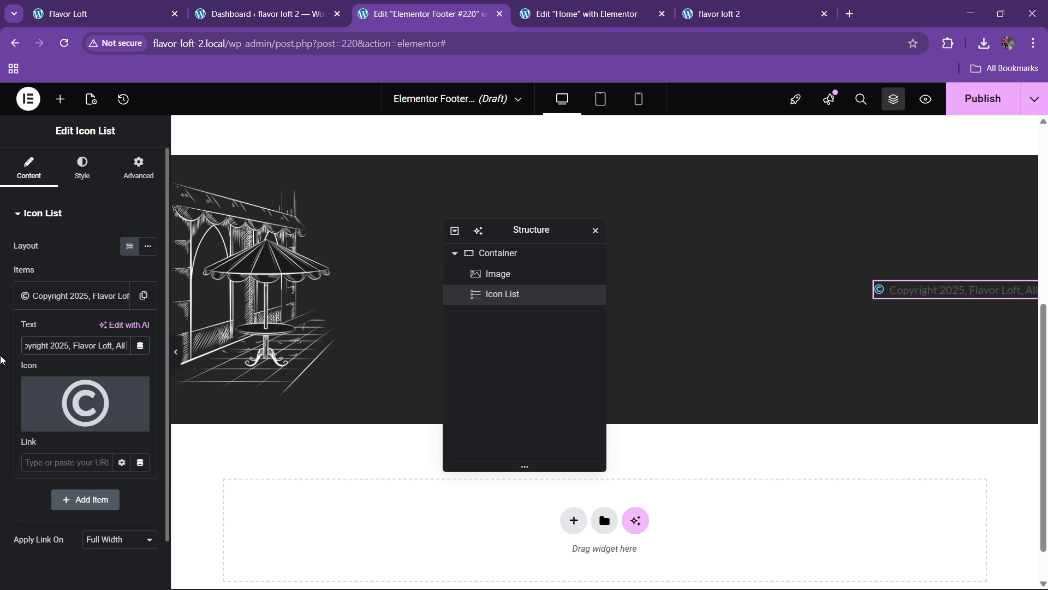
text( Rights Reserved)
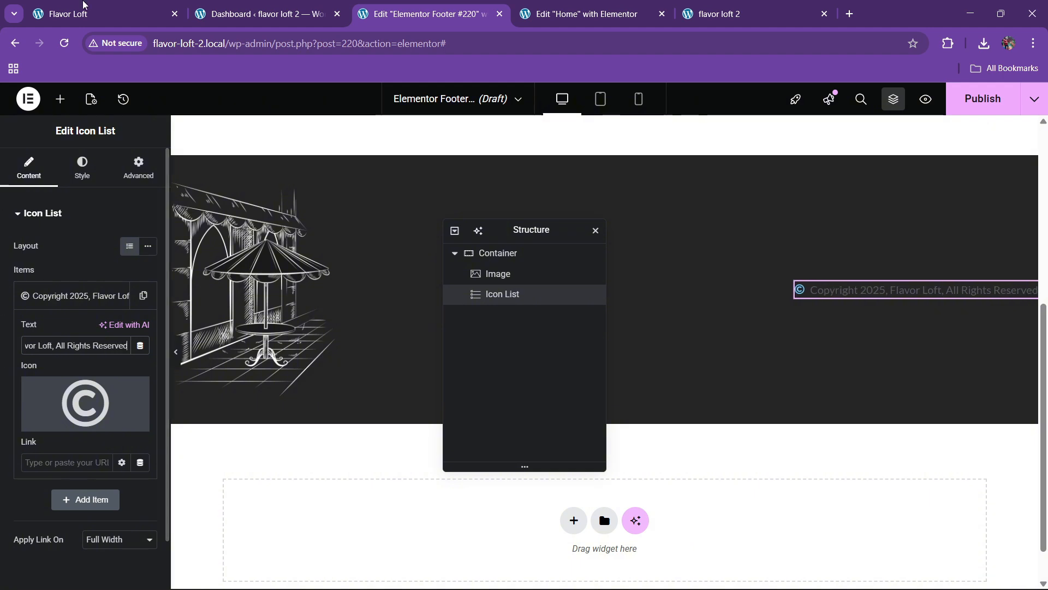
Make the copyright icon white and set its size to 18 px.
click(82, 173)
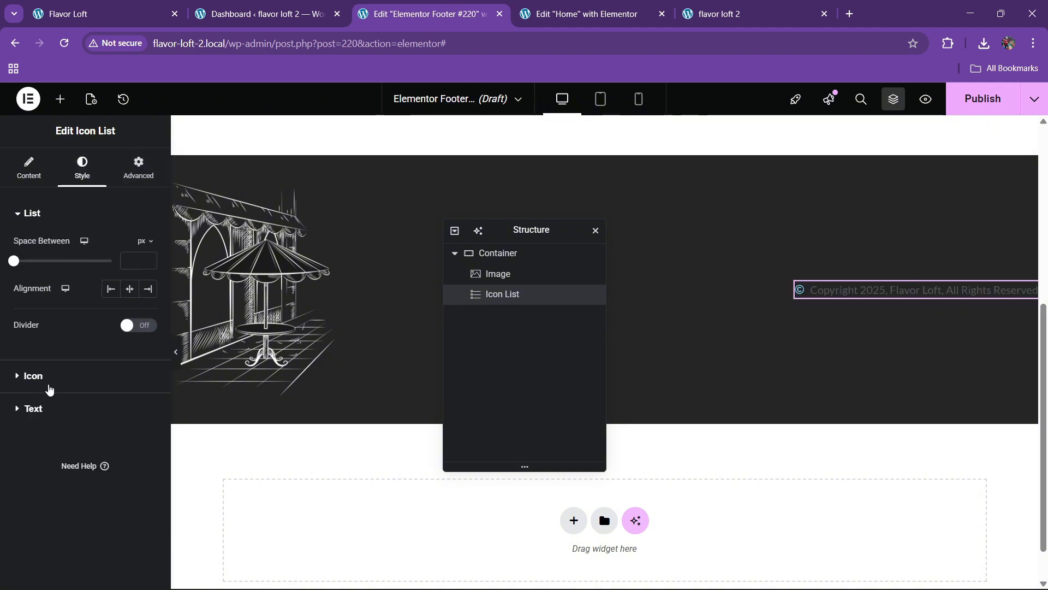
click(47, 389)
click(148, 307)
click(33, 347)
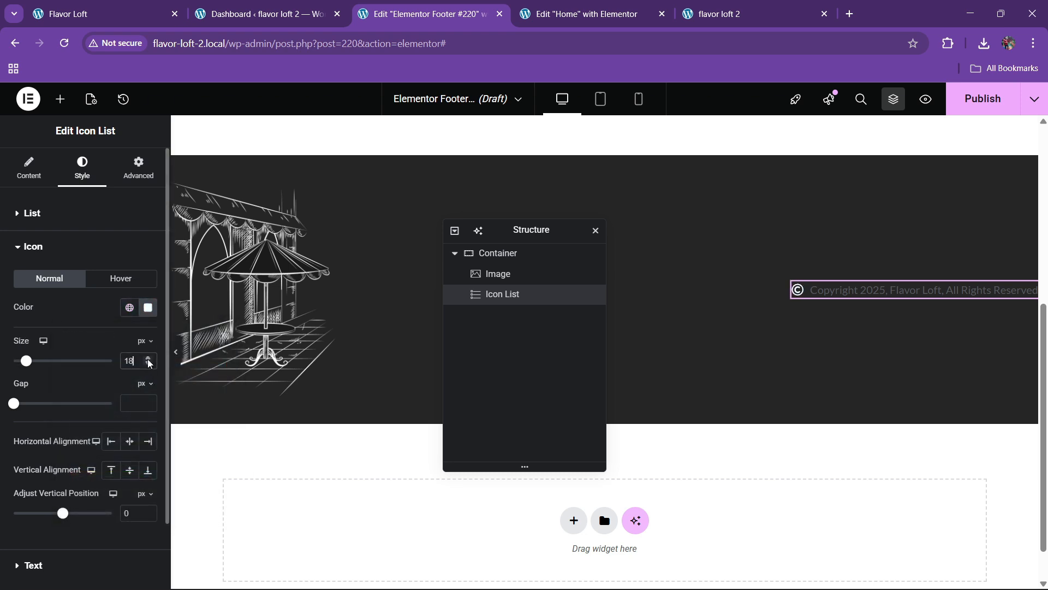
Make the copyright text white and set its typography size to 16 px.
scroll(109, 409, down, 2)
click(49, 489)
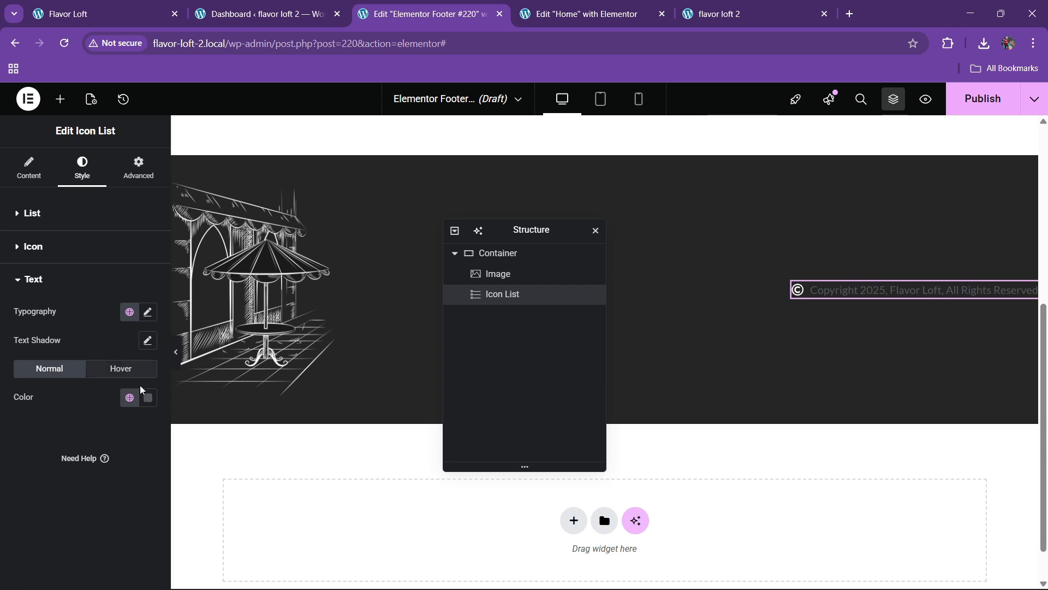
click(148, 398)
drag(90, 290, 35, 220)
click(34, 221)
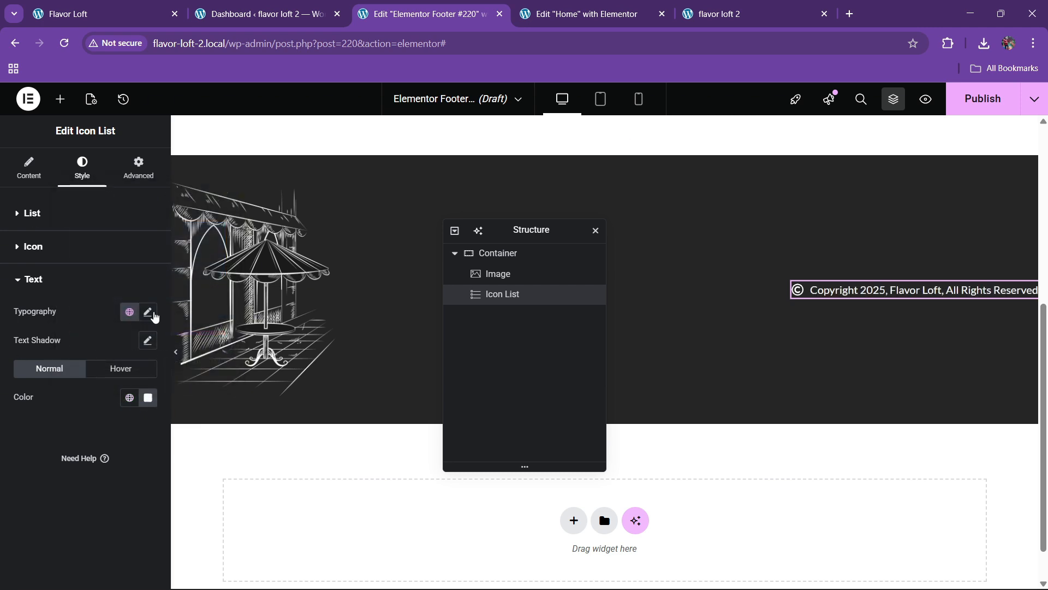
click(148, 312)
click(141, 416)
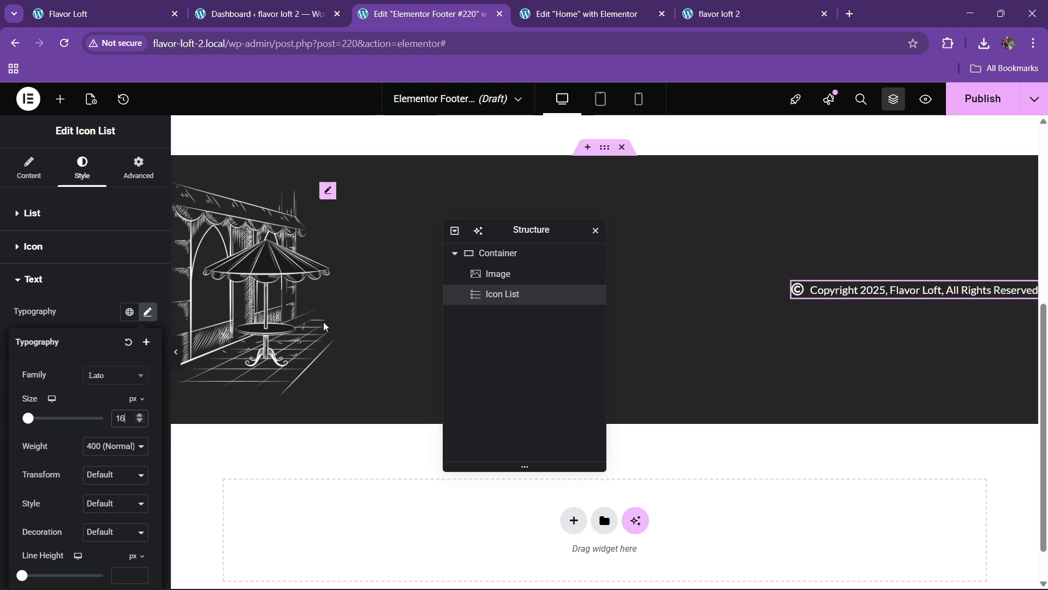
Publish the footer template and save and close its publish settings.
click(966, 101)
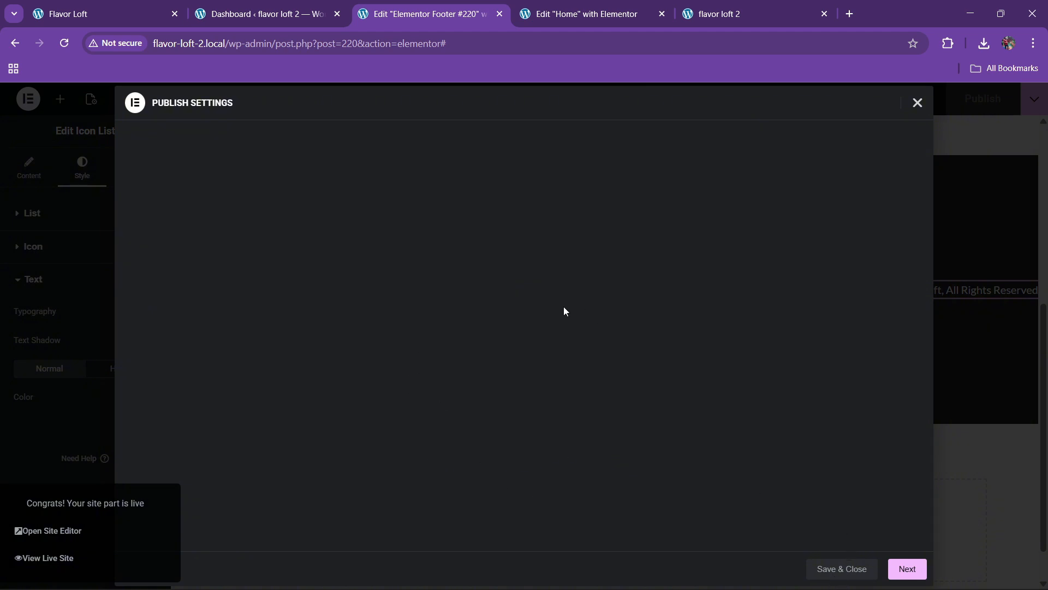
click(856, 569)
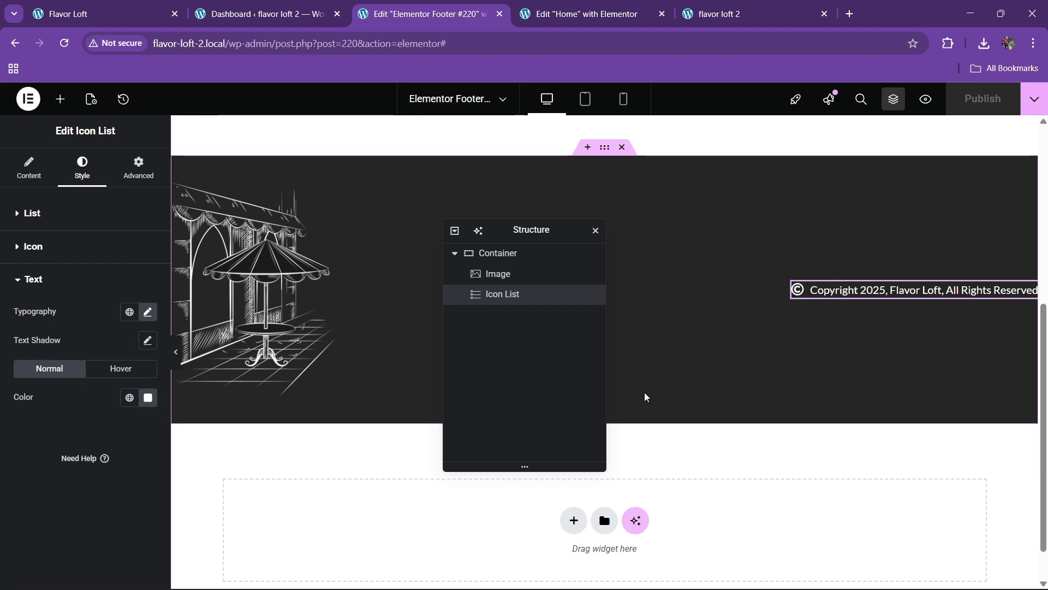
click(1035, 101)
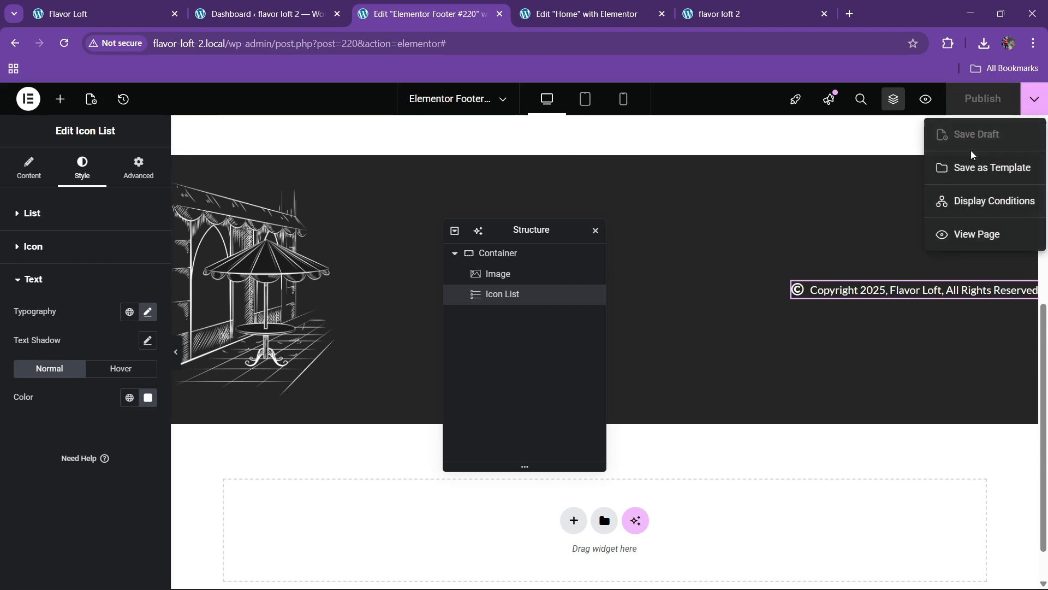
click(978, 201)
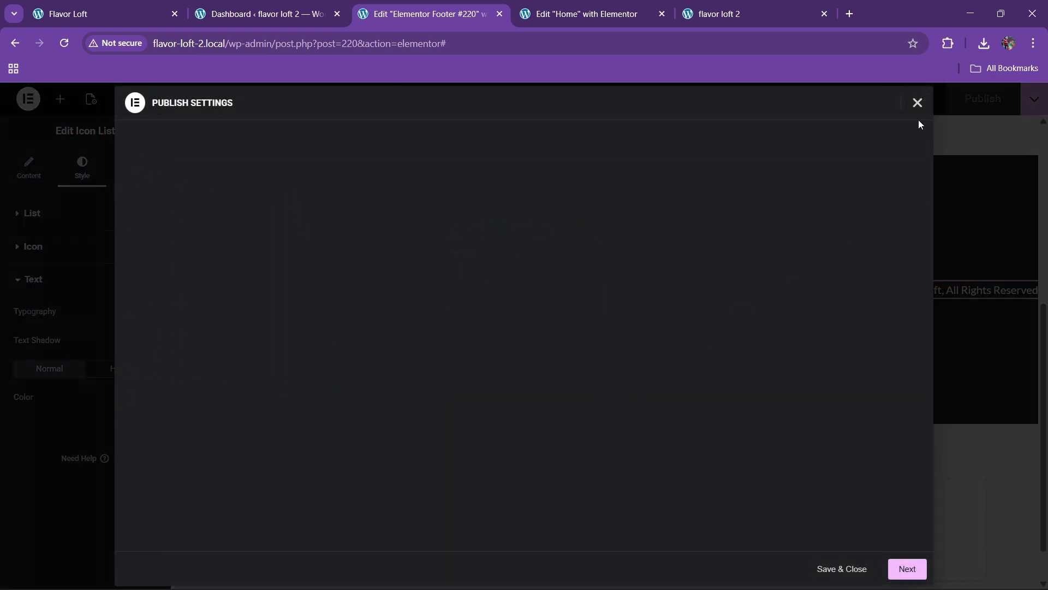
click(918, 103)
Rename the dark copyright section's container as "footer below".
drag(526, 241, 388, 235)
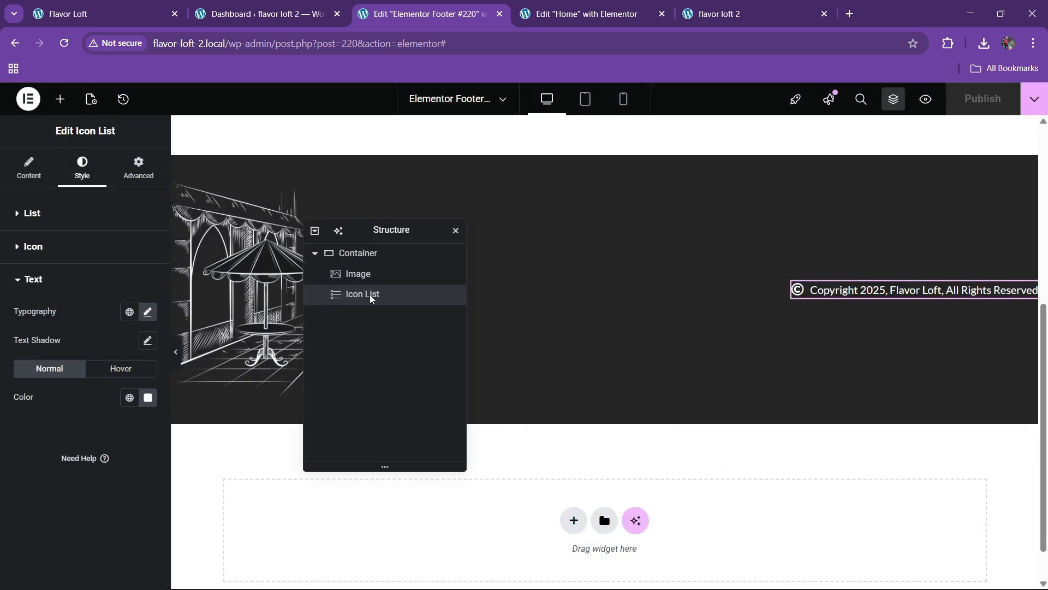
click(109, 14)
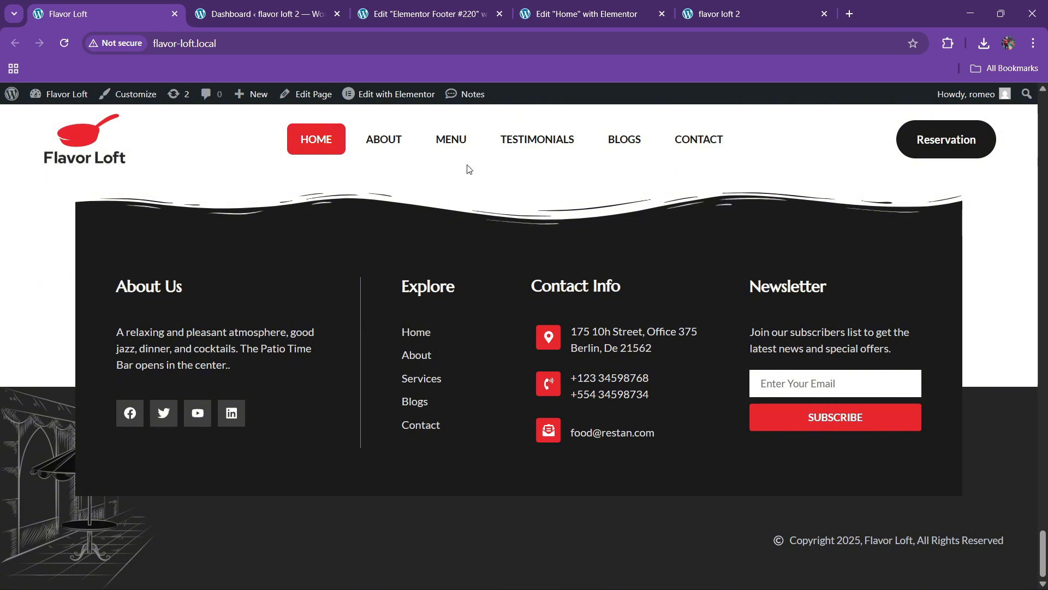
click(440, 15)
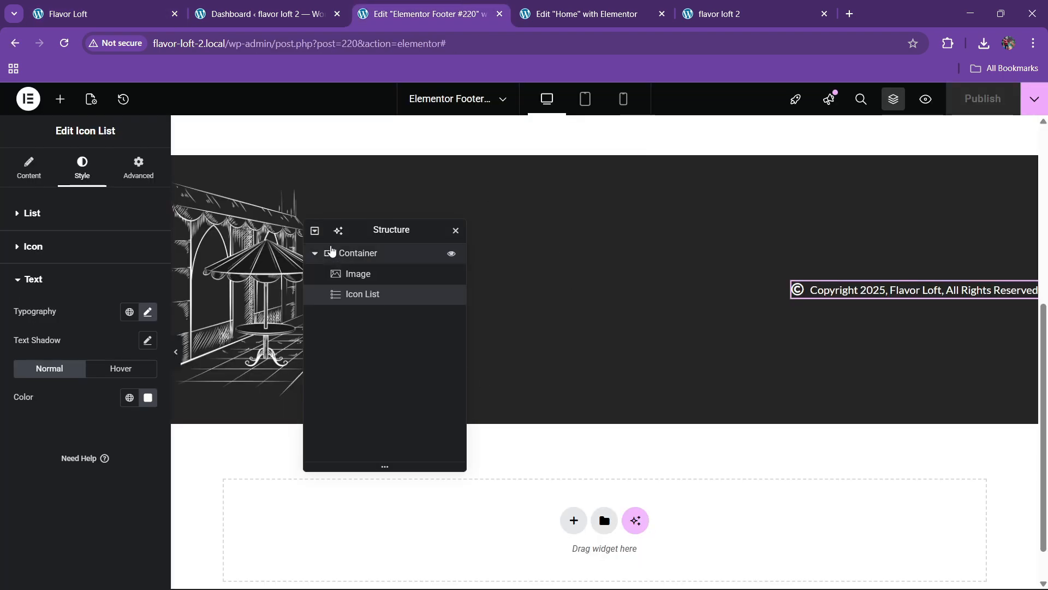
double_click(357, 256)
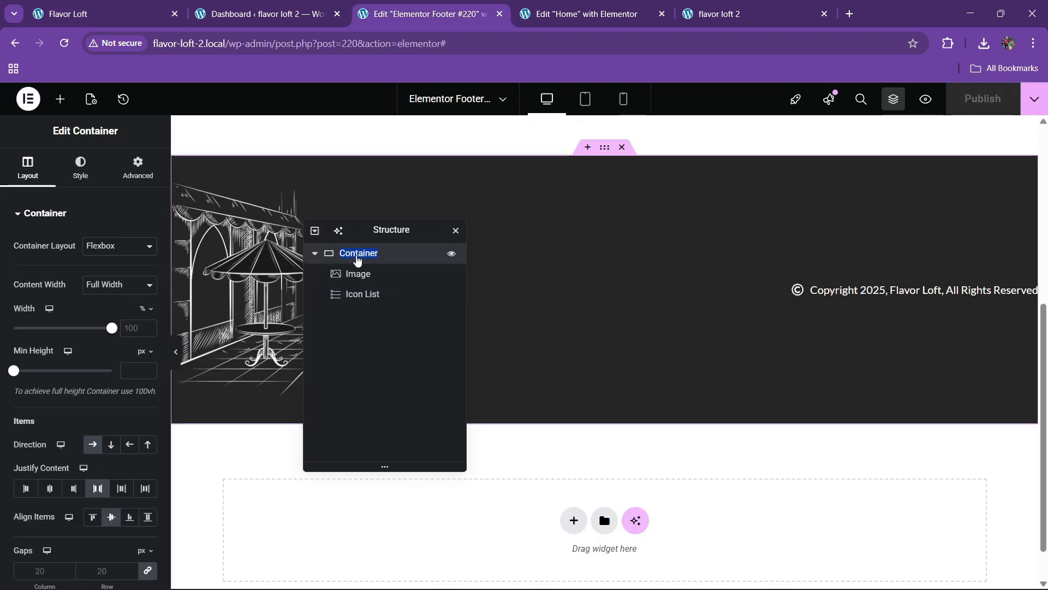
text(footer below)
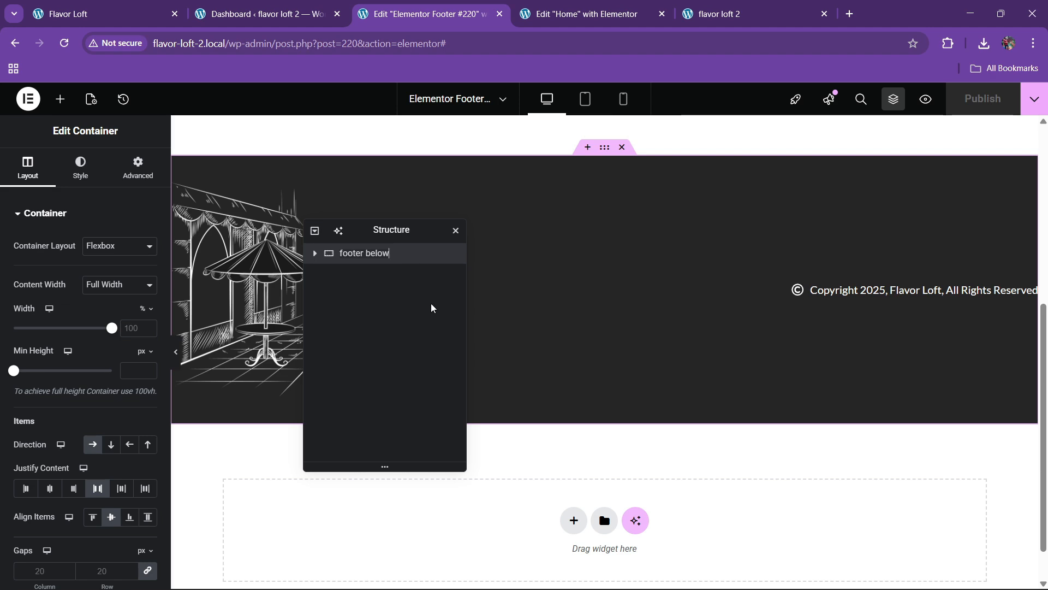
Add a new single-column flexbox container with downward direction and move it above the footer below container.
click(574, 521)
click(557, 552)
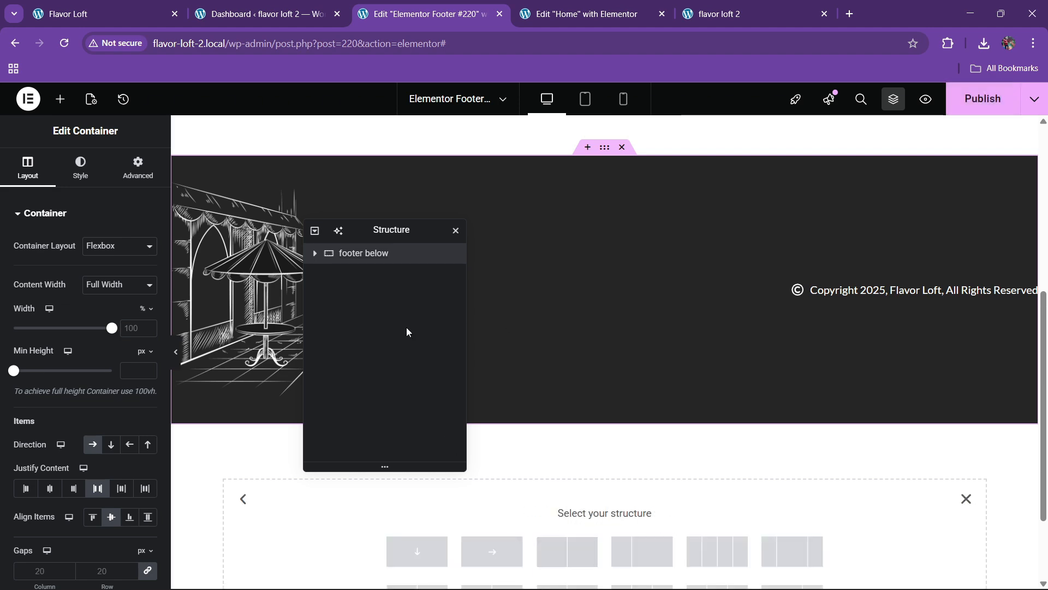
drag(385, 226, 695, 224)
scroll(509, 297, down, 3)
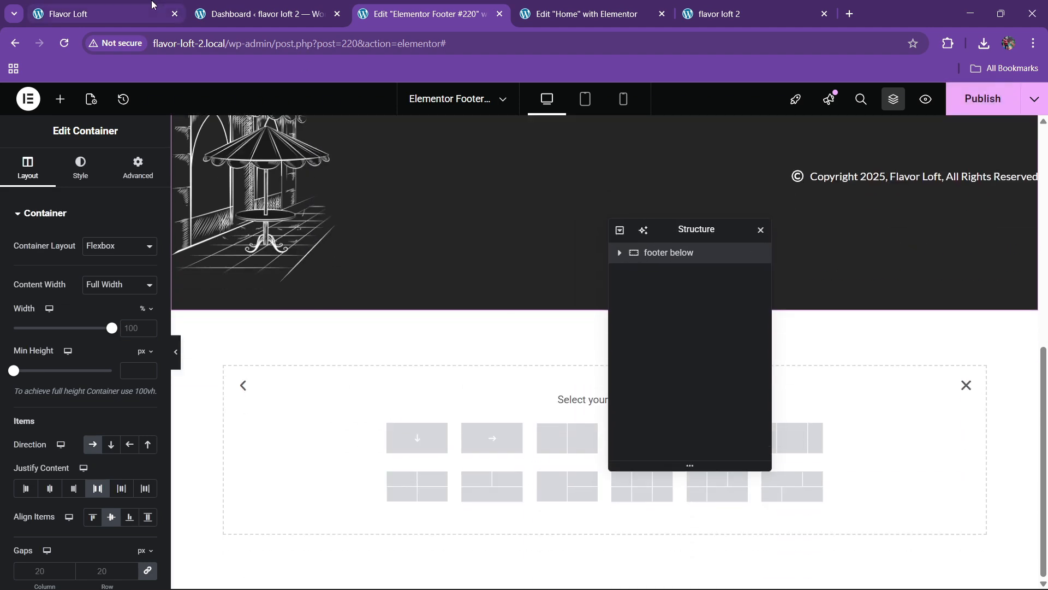
click(68, 13)
click(426, 14)
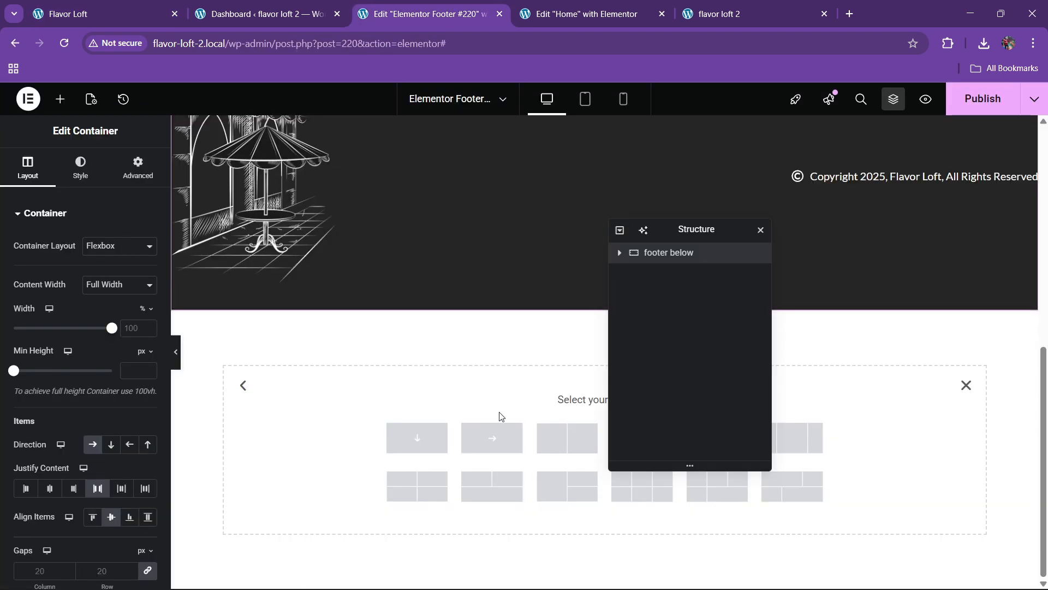
click(427, 445)
drag(671, 276, 664, 254)
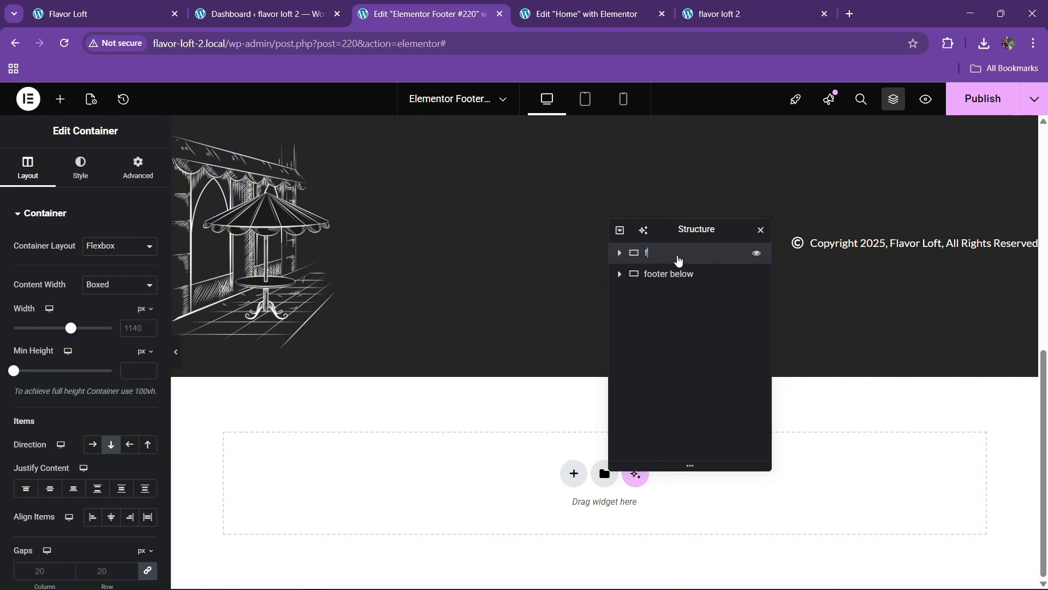
Rename the new upper container as "footer top".
click(678, 261)
text(foote)
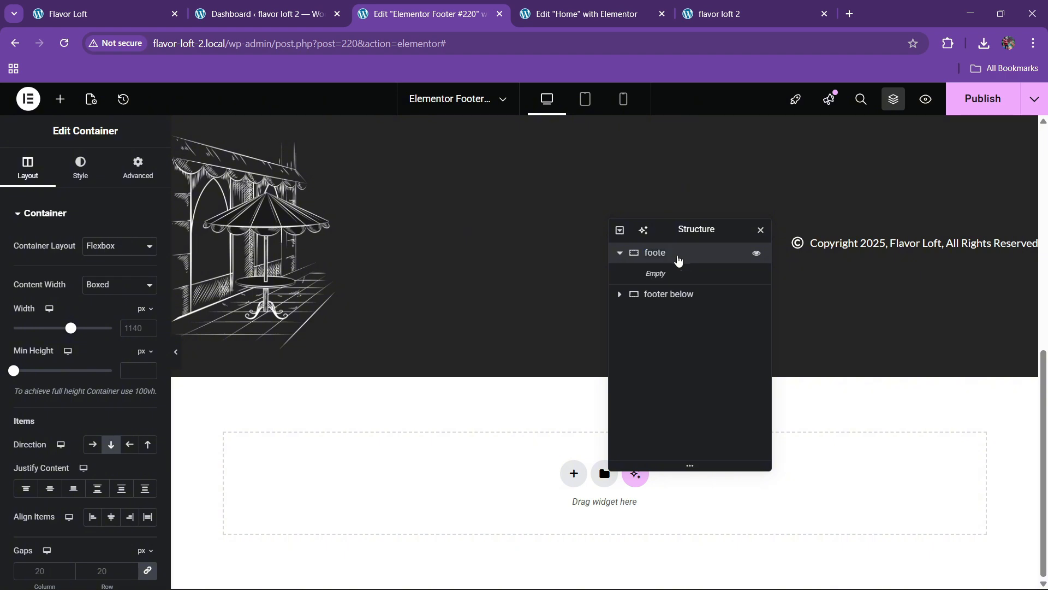
text(r top)
scroll(449, 386, up, 5)
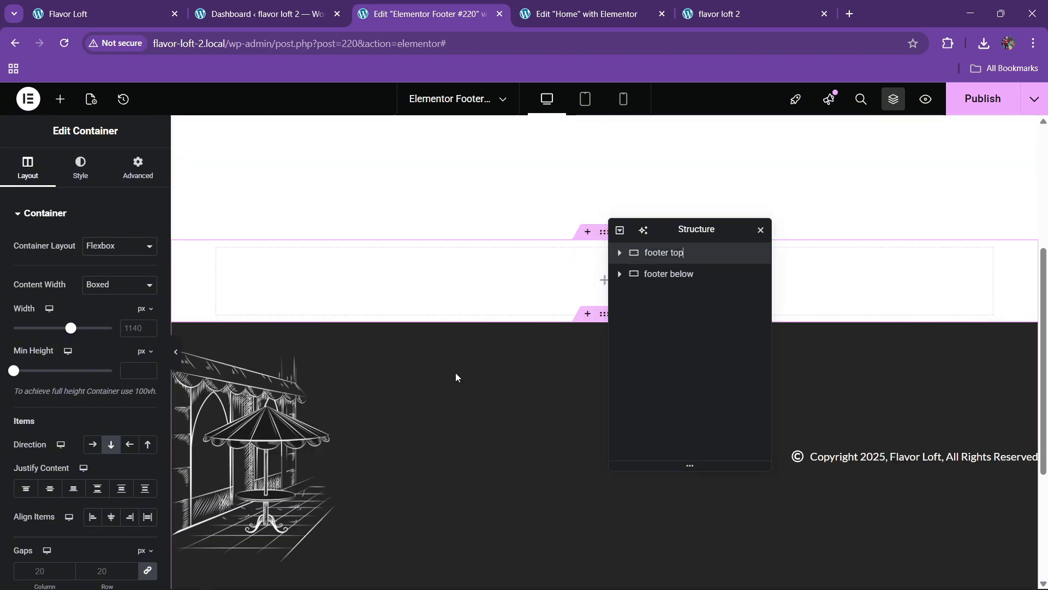
Set the footer top container's boxed content width to 1400 px and its padding to 0 on all sides.
drag(710, 230, 383, 270)
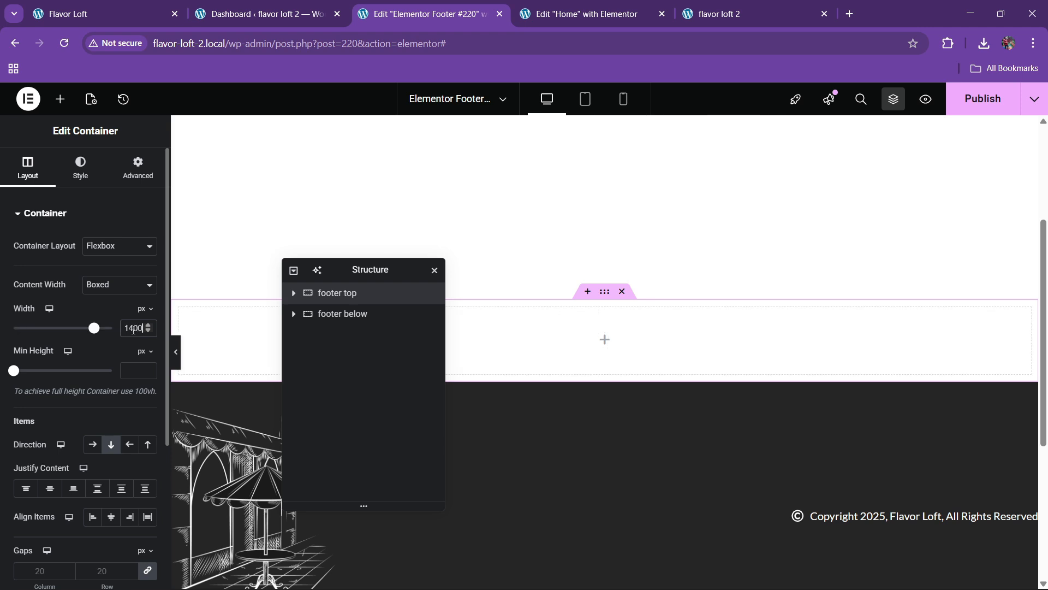
click(138, 167)
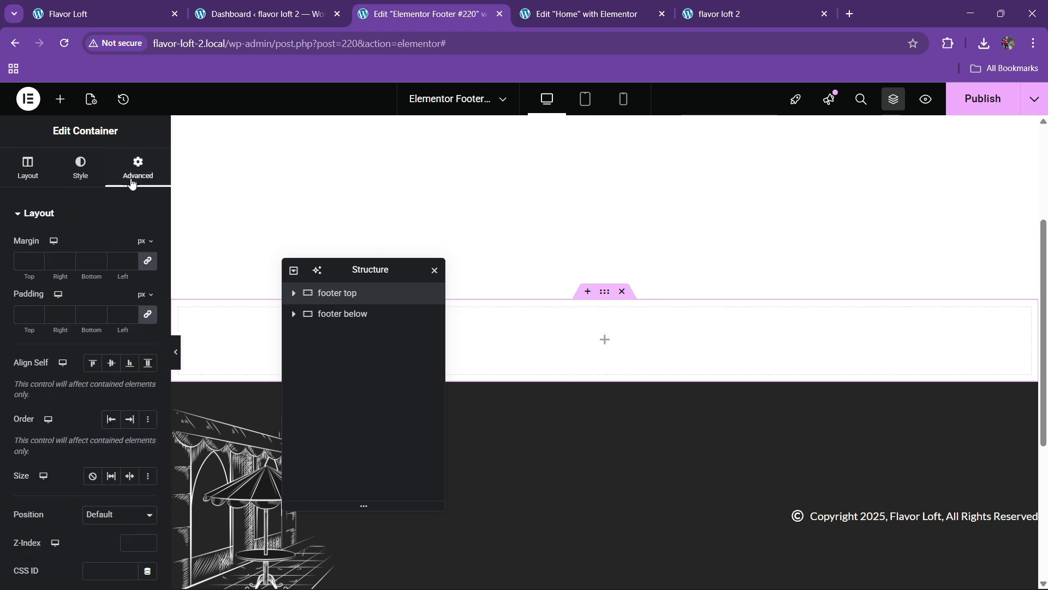
click(148, 316)
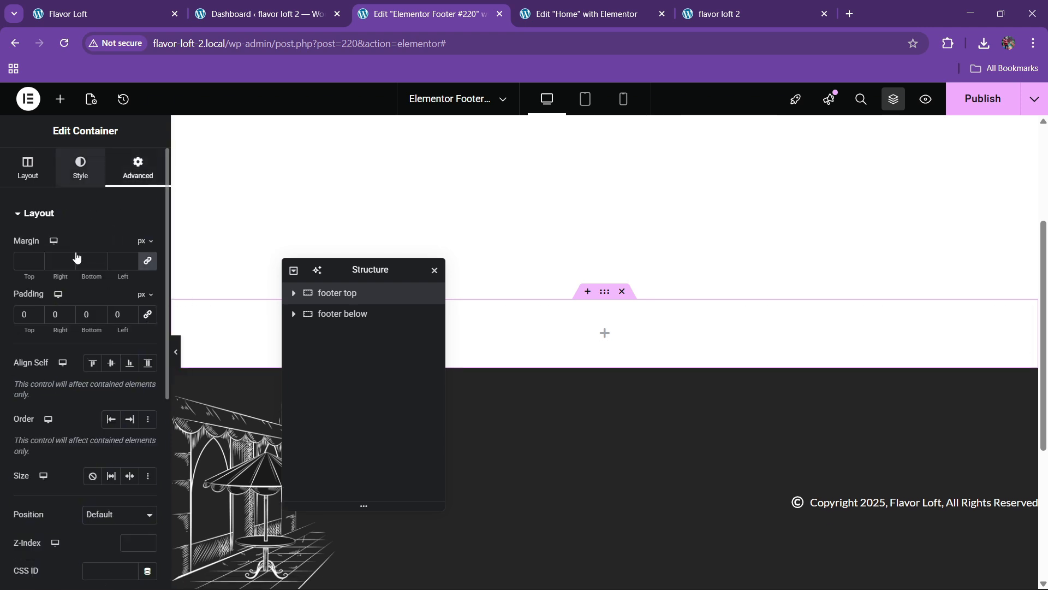
Nest a container inside footer top and rename it as "main".
click(81, 166)
click(60, 99)
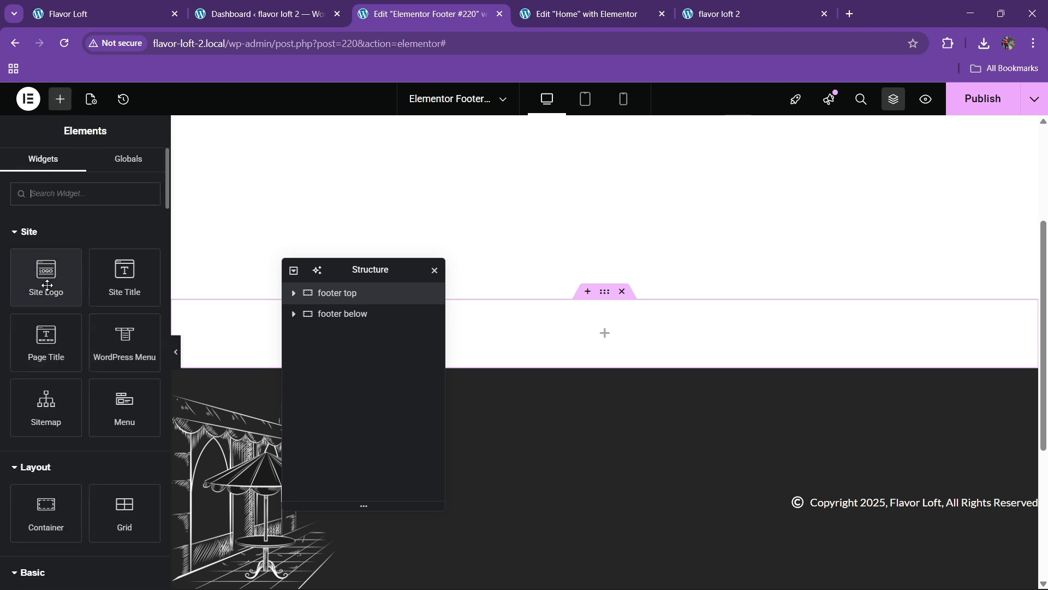
drag(46, 511, 540, 343)
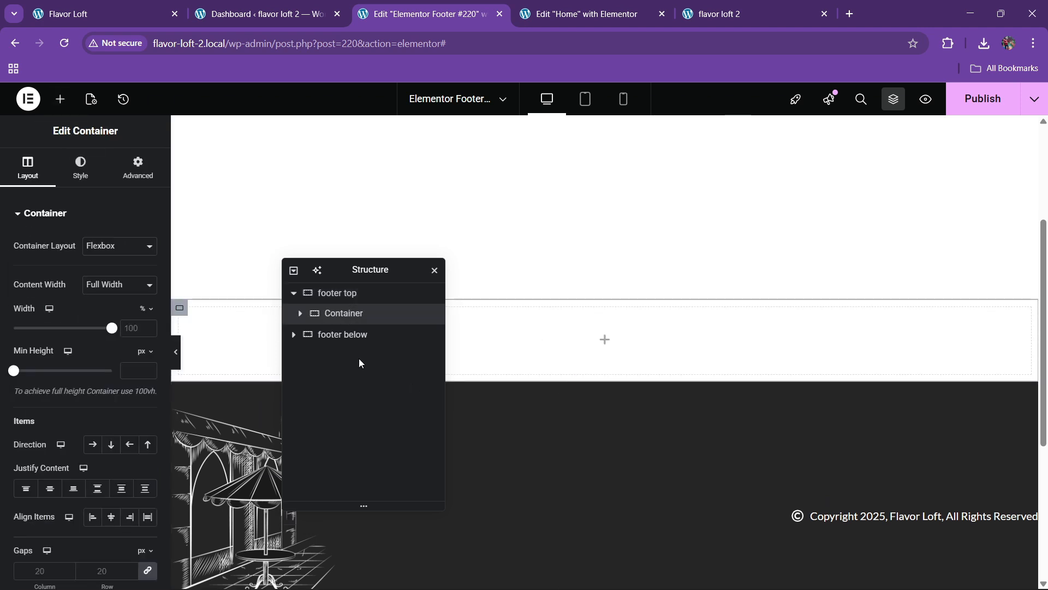
drag(359, 278, 640, 269)
double_click(611, 310)
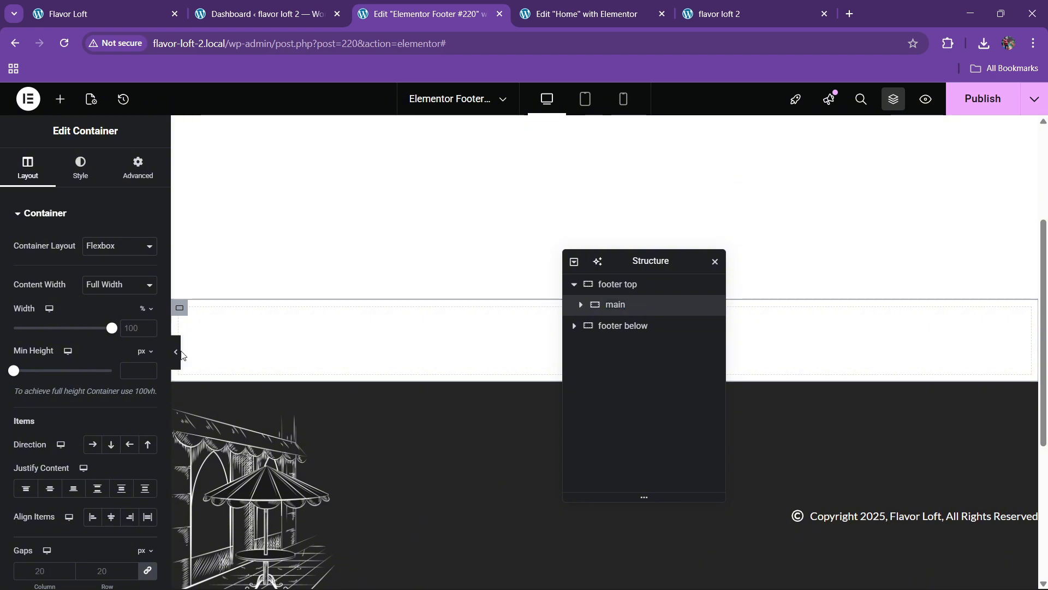
Remove the main container's padding and give it a solid black background, #000000.
click(137, 169)
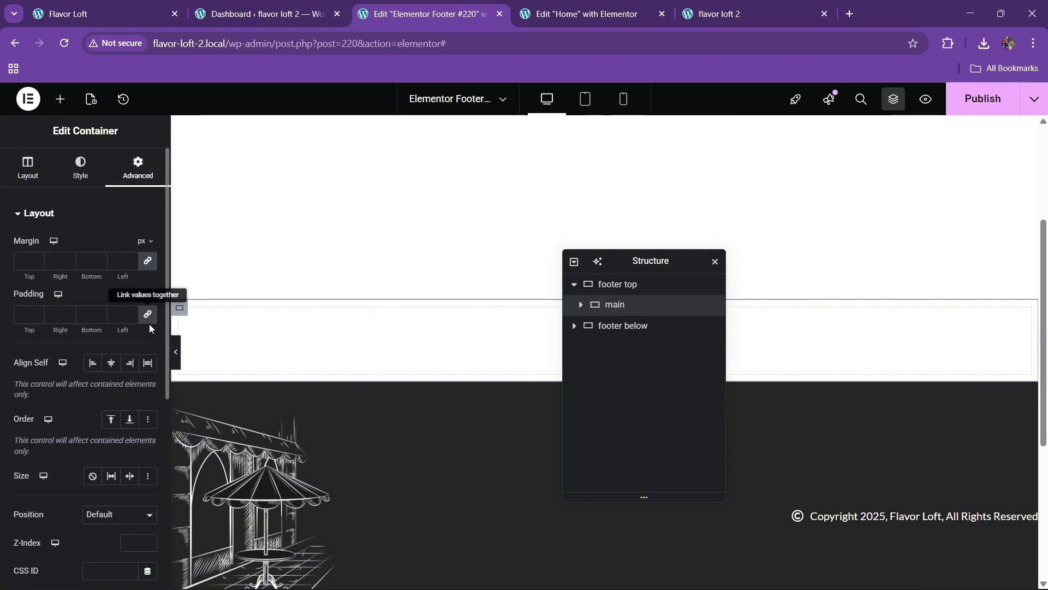
click(80, 184)
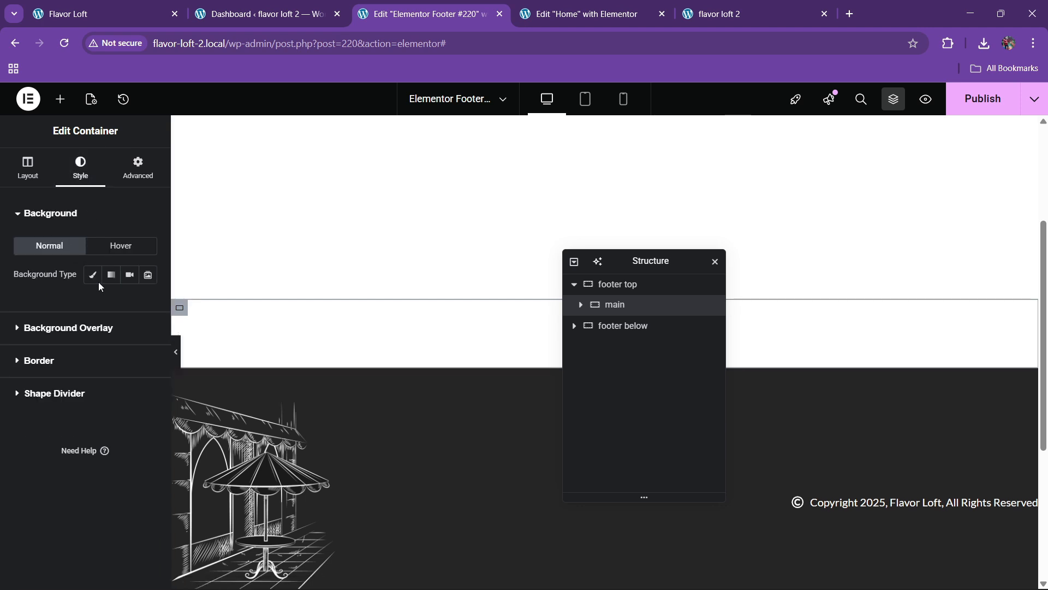
click(92, 275)
click(148, 303)
click(70, 460)
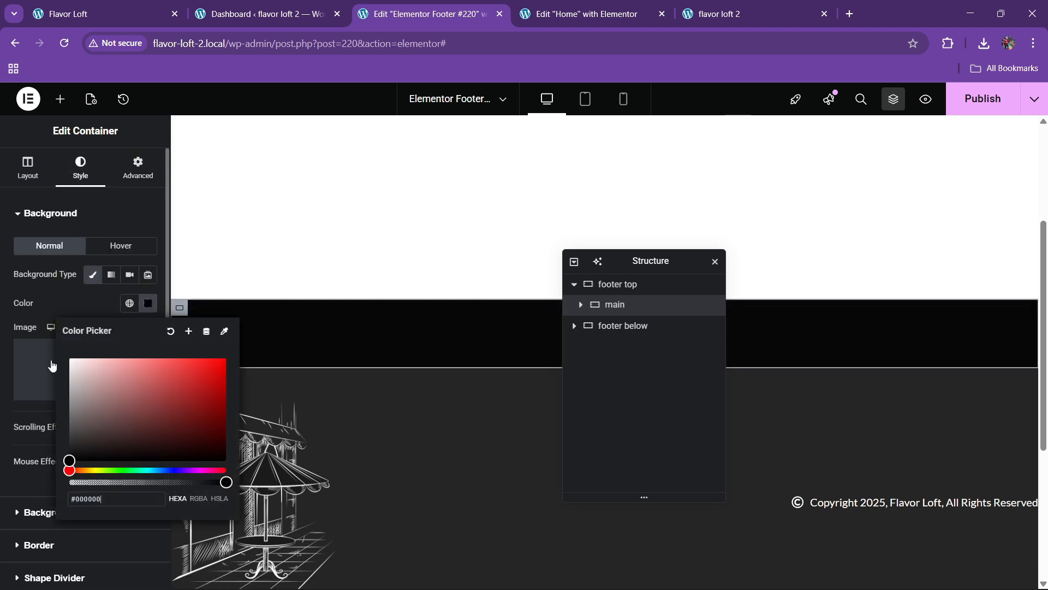
click(74, 314)
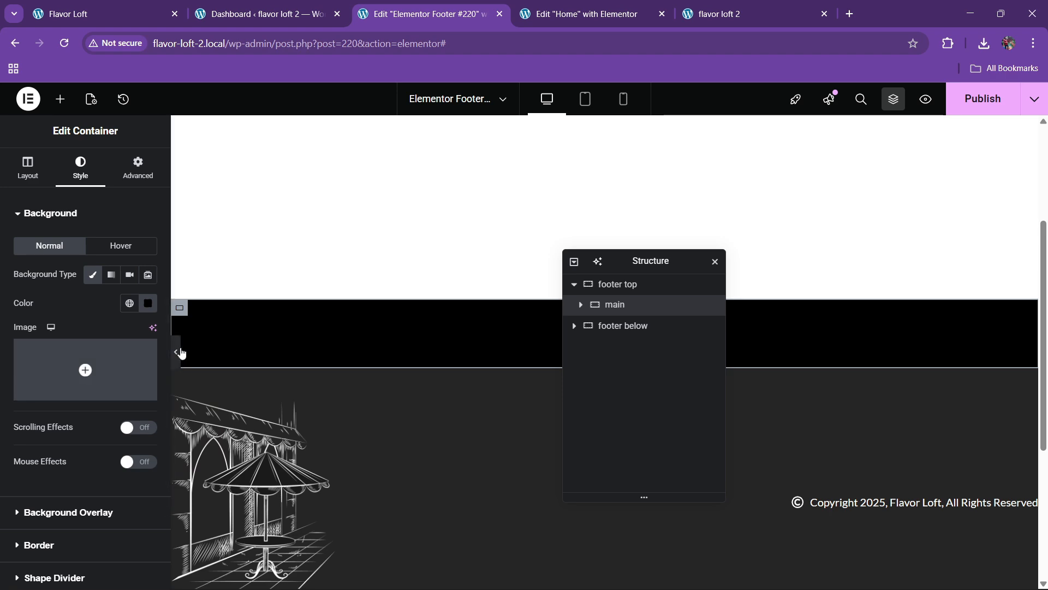
Nest a container inside main, rename it as "1" and set its padding to 0 on all sides.
click(152, 4)
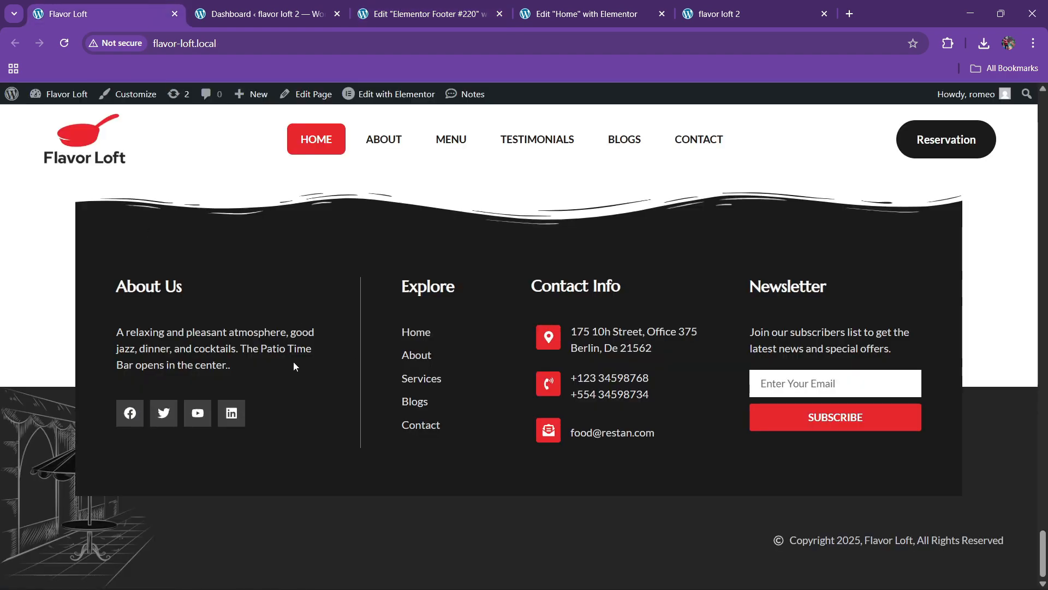
click(421, 7)
click(60, 99)
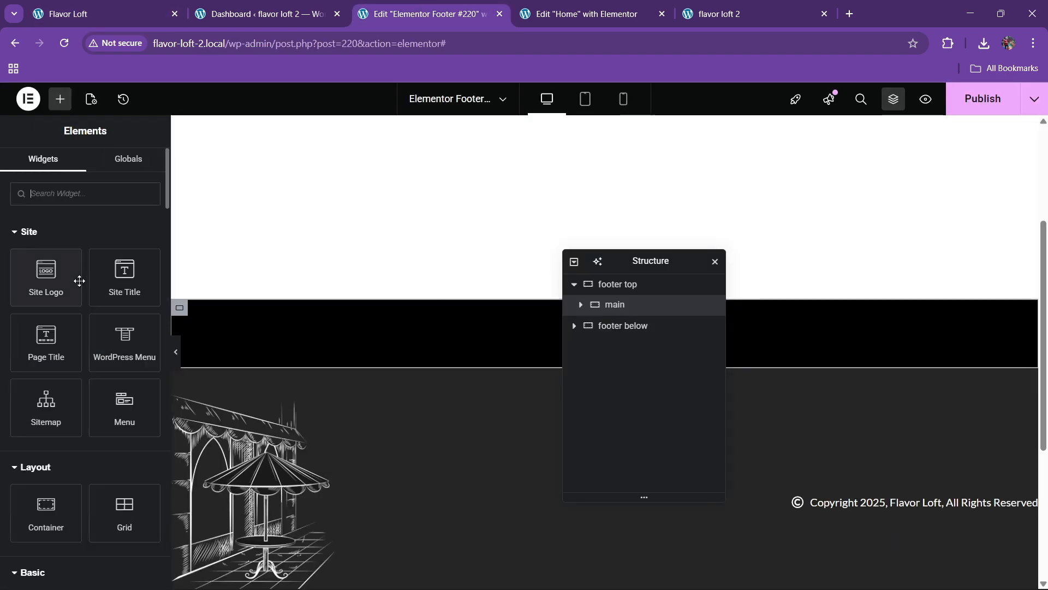
scroll(79, 377, down, 1)
drag(46, 447, 363, 355)
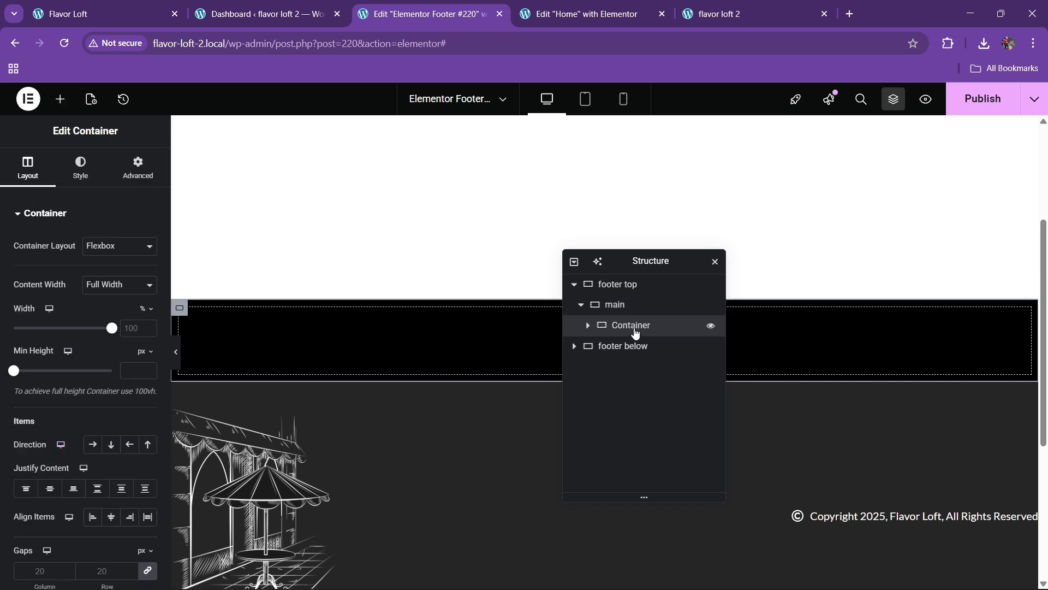
click(143, 176)
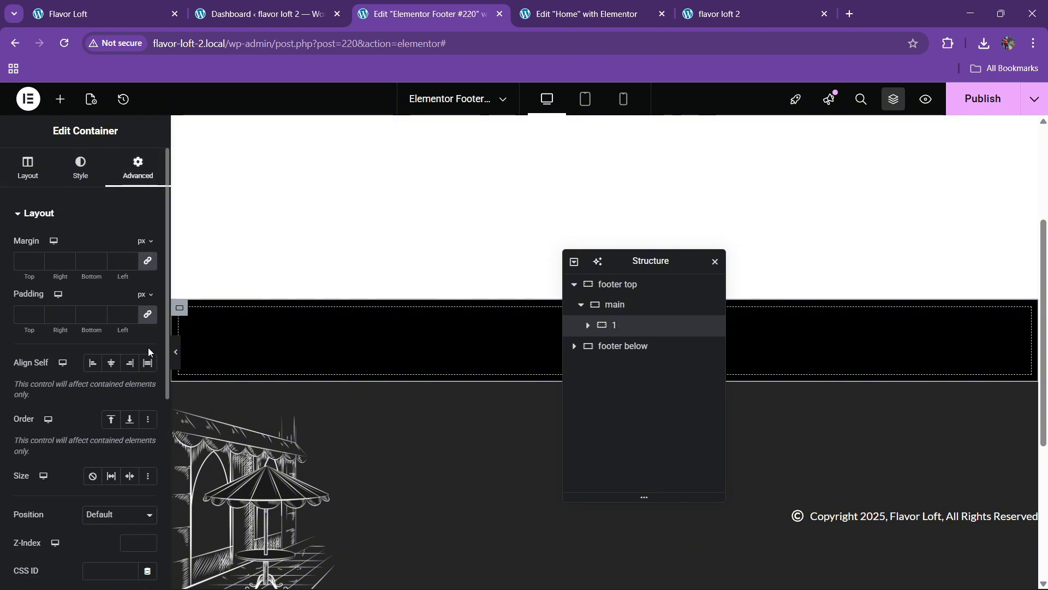
Duplicate container 1 three times inside the main container.
right_click(627, 328)
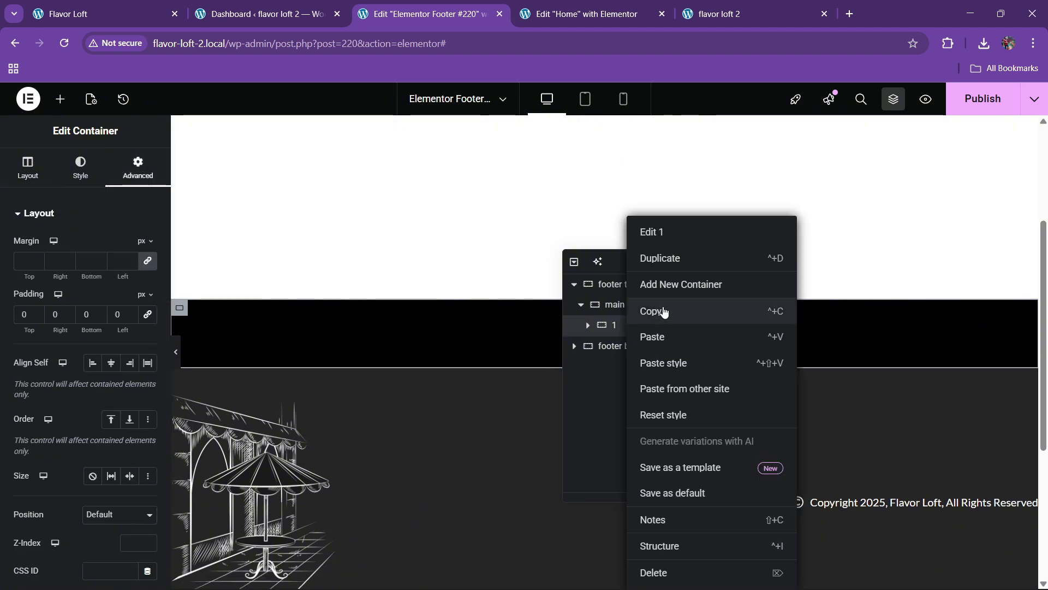
click(666, 261)
right_click(613, 346)
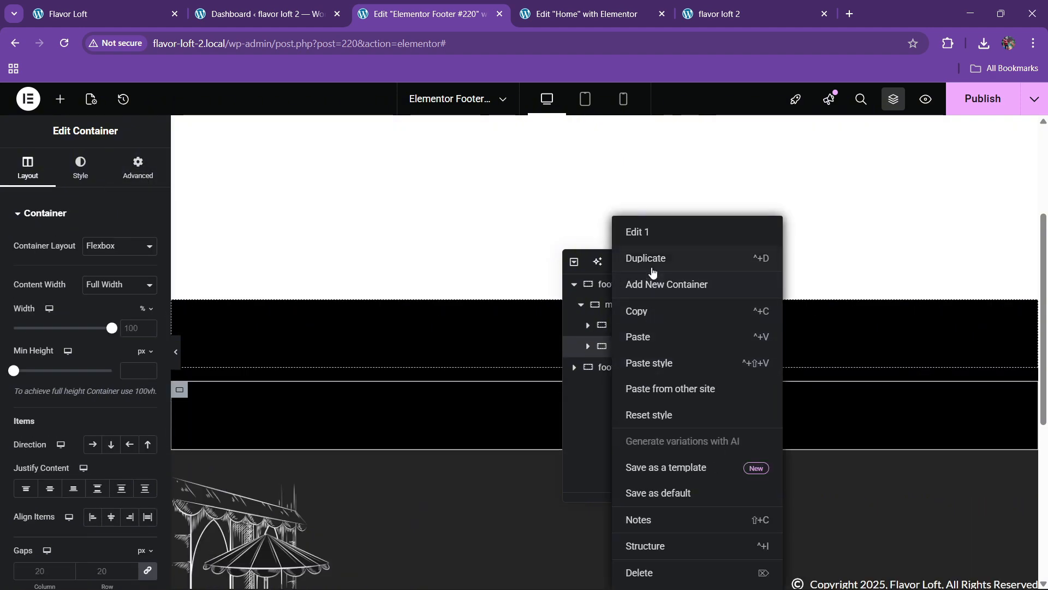
click(653, 269)
right_click(623, 374)
click(655, 259)
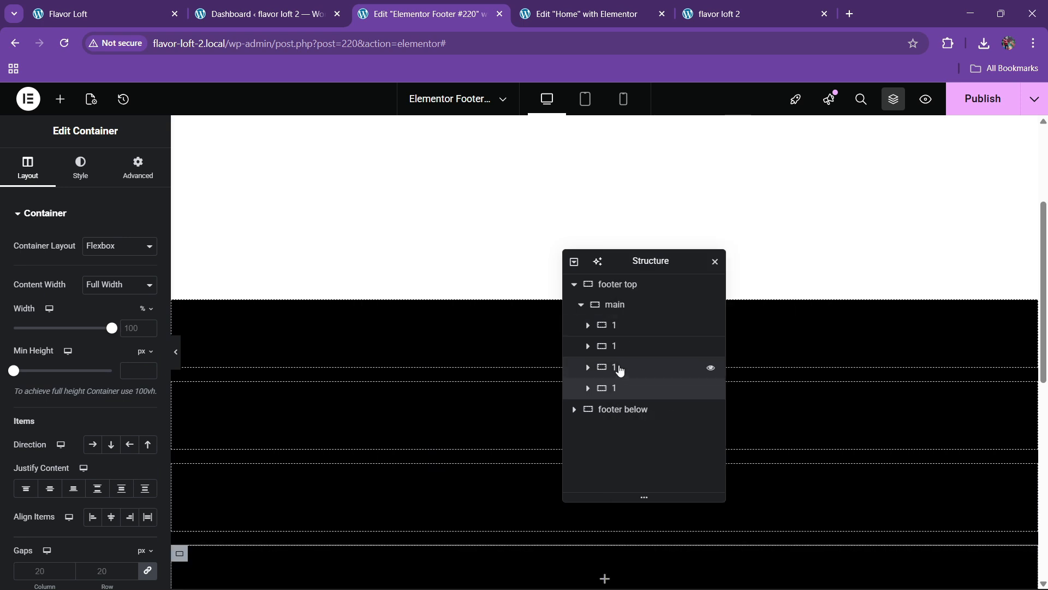
Rename the three duplicated containers as 2, 3 and 4 in order.
double_click(615, 346)
text(2)
key(Return)
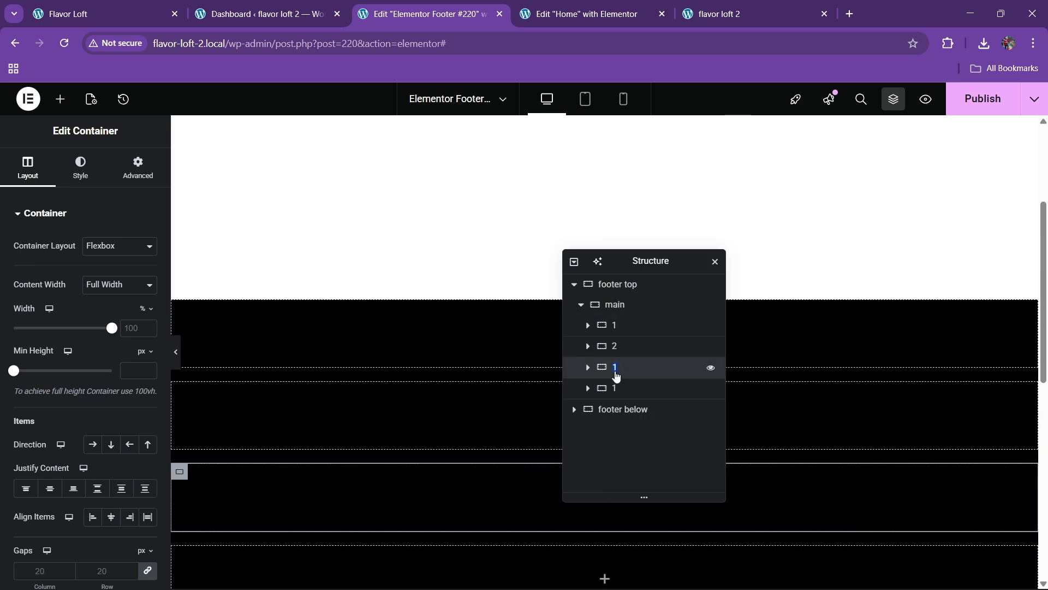
double_click(615, 375)
text(3)
key(Return)
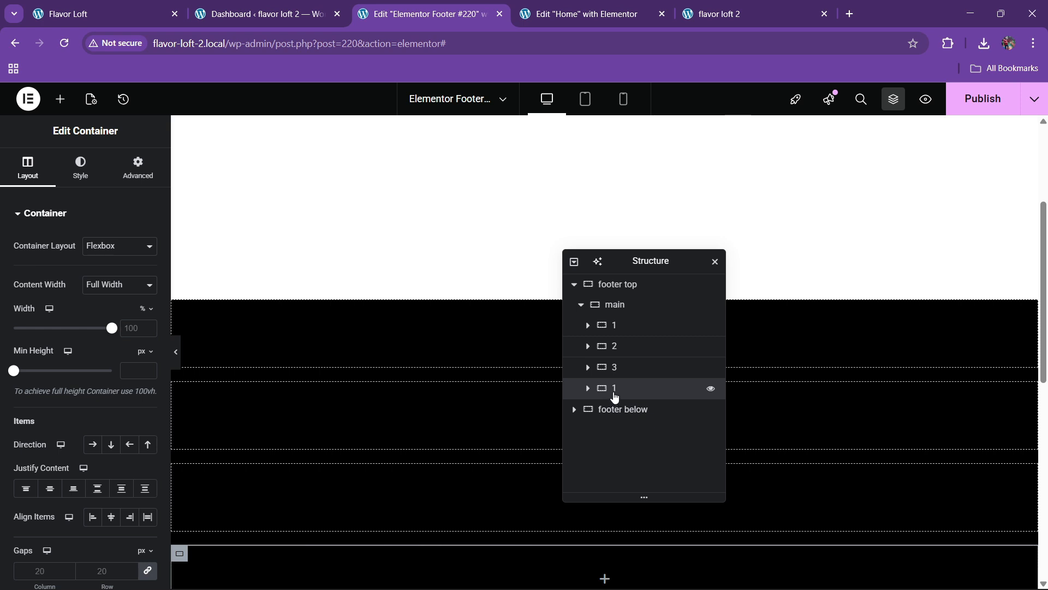
text(4)
key(Return)
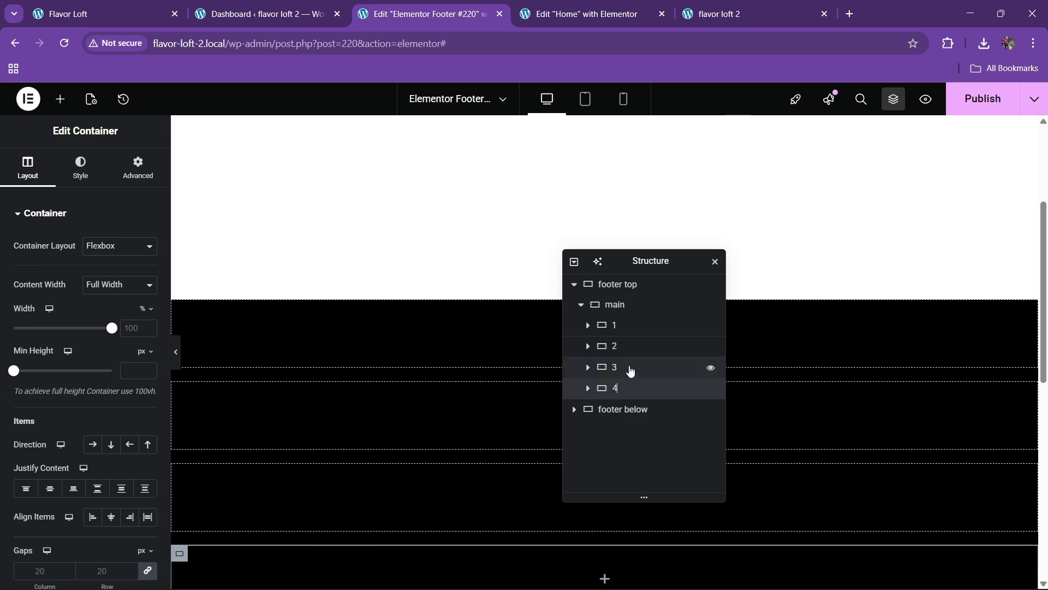
Set the main container's item direction to horizontal row so the four inner containers sit side by side.
click(615, 304)
click(28, 166)
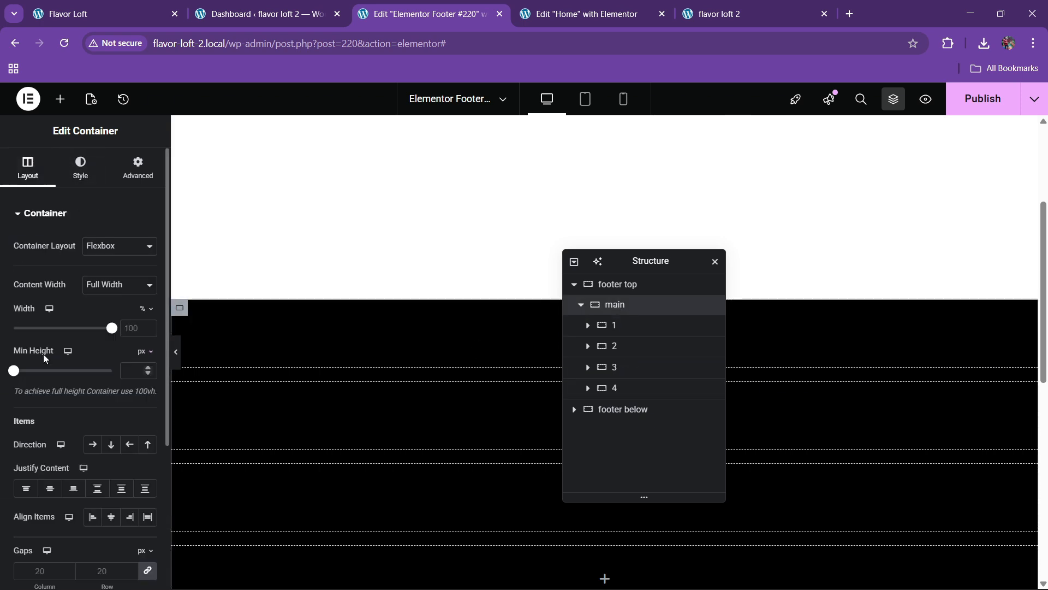
click(92, 444)
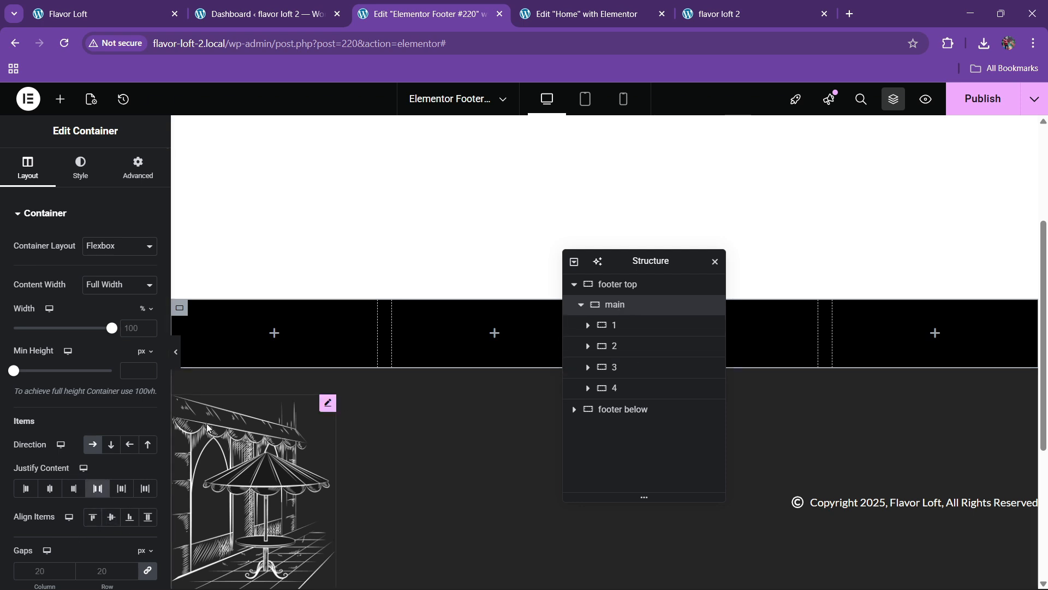
Set the main container's minimum height to 300 px.
scroll(90, 426, down, 4)
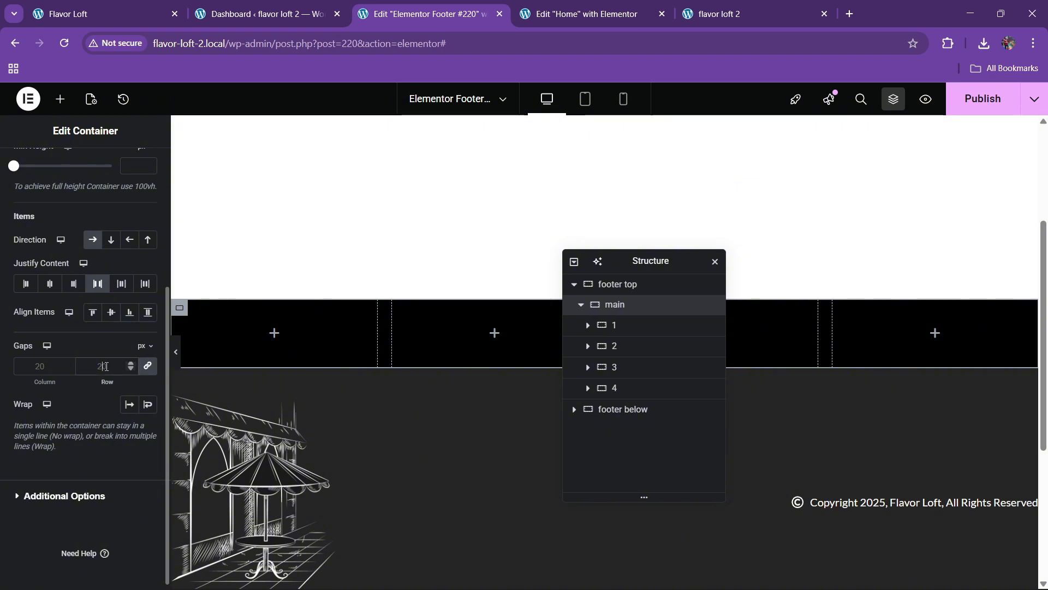
scroll(68, 317, up, 3)
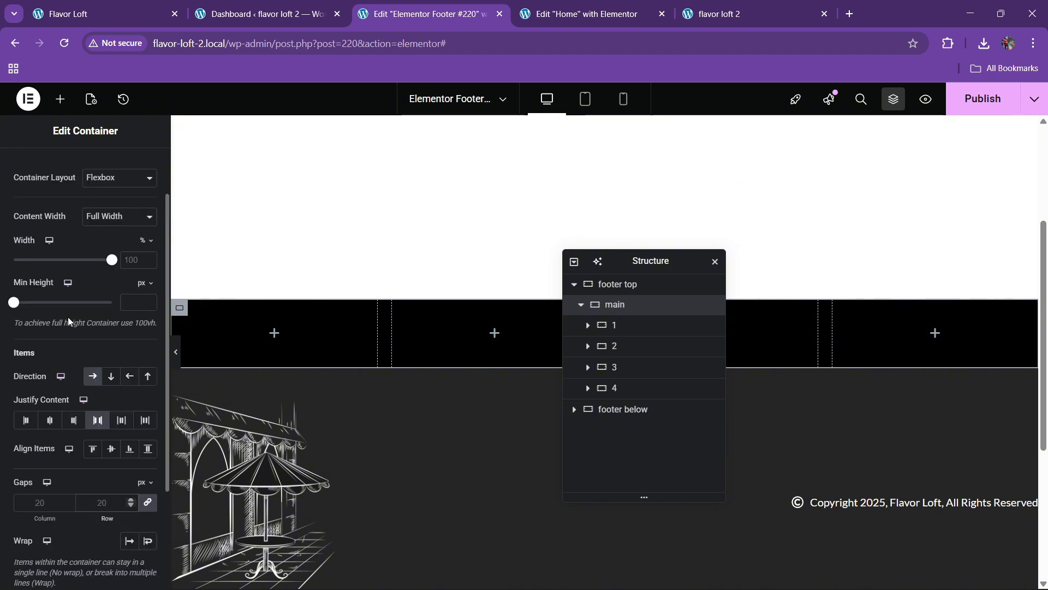
text(300)
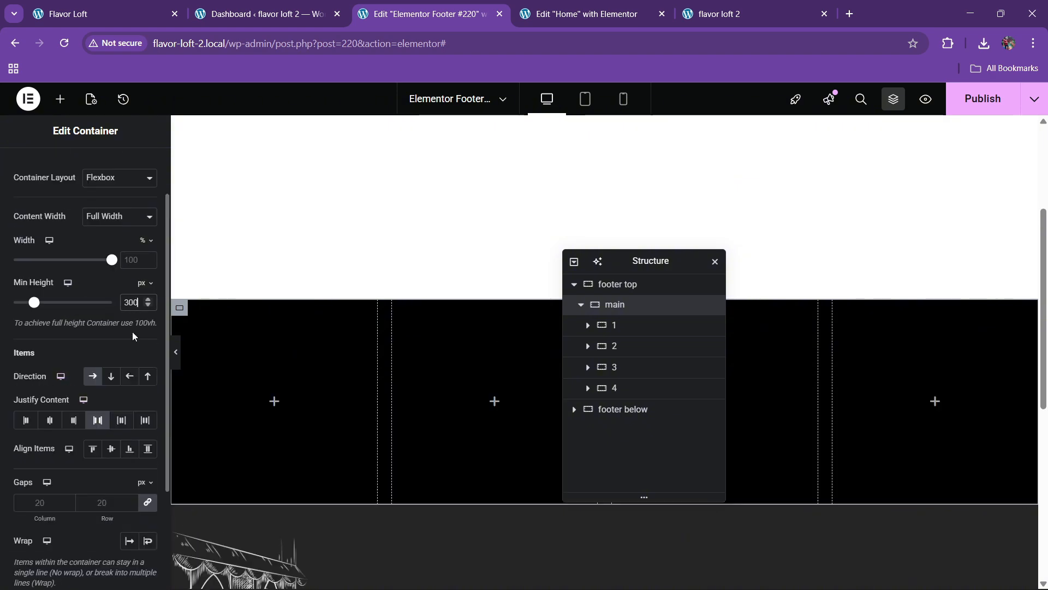
Compare the black section with the reference site's footer and set the footer top container's boxed content width to 1300 px.
click(177, 358)
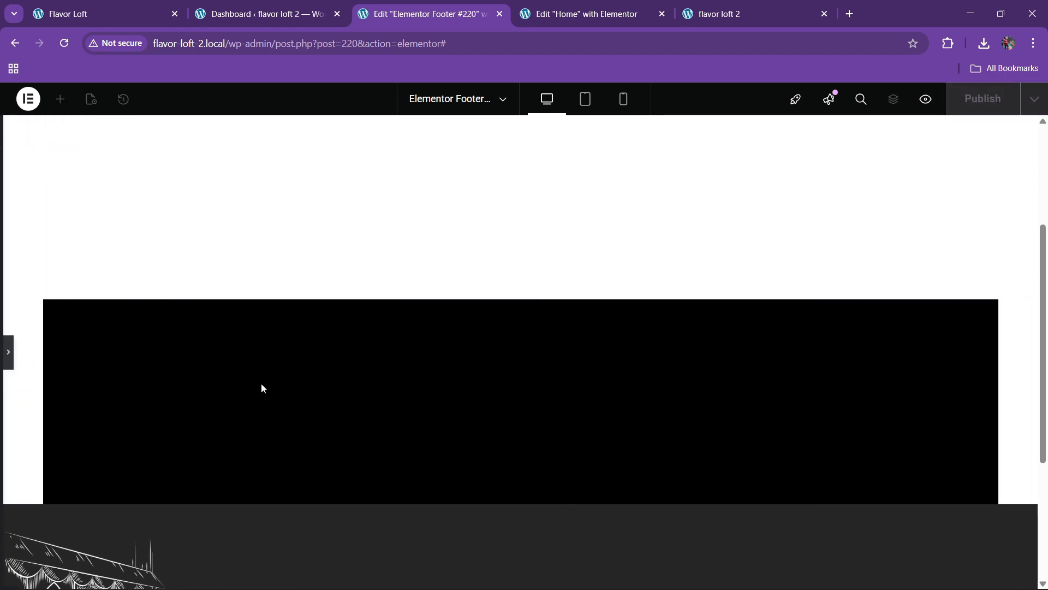
click(90, 11)
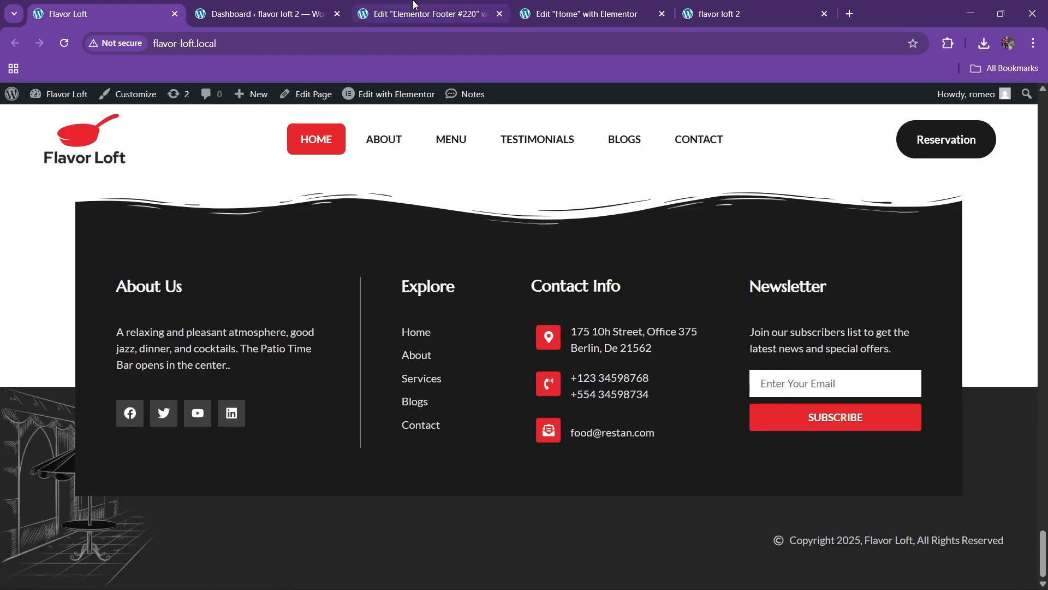
click(426, 14)
click(4, 360)
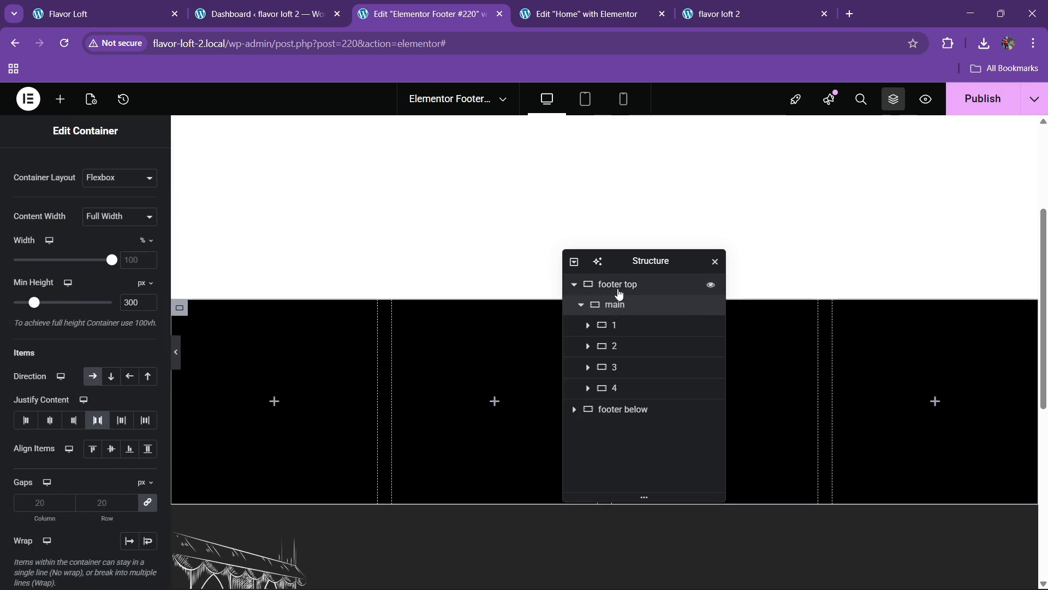
click(617, 284)
click(28, 167)
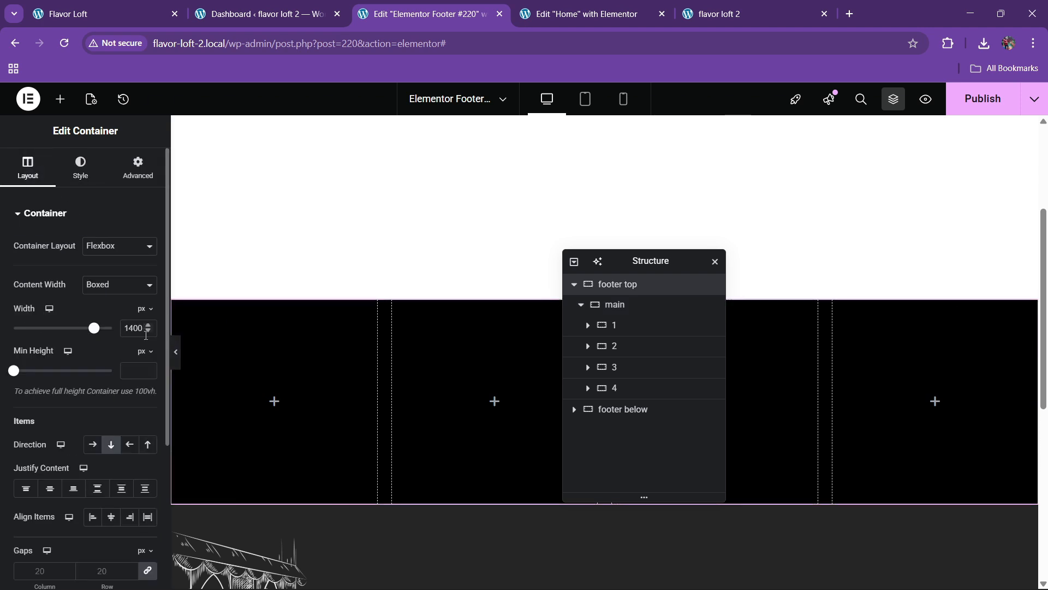
key(BackSpace)
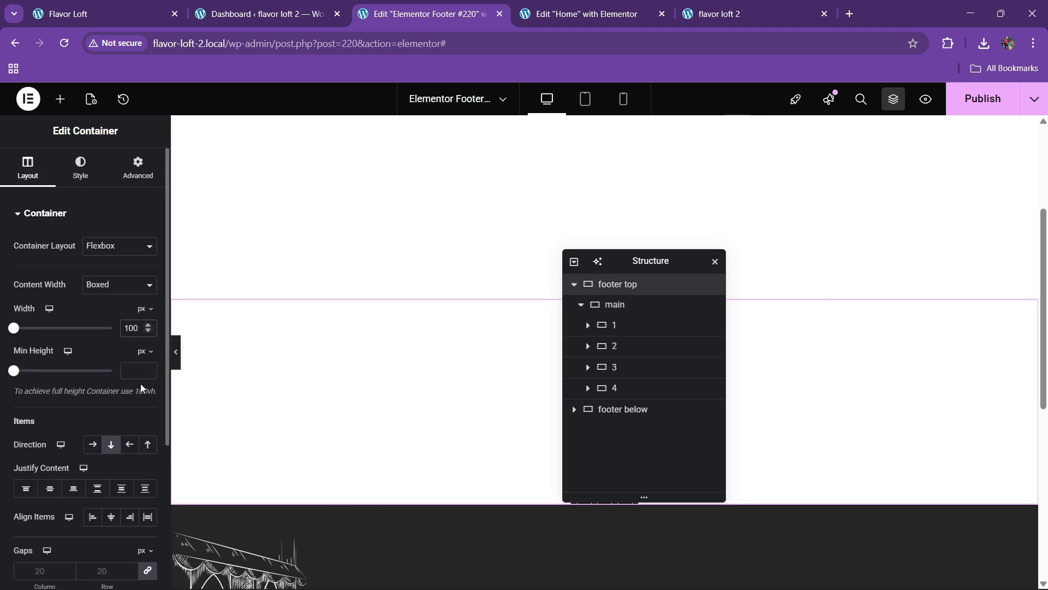
text(3)
click(176, 361)
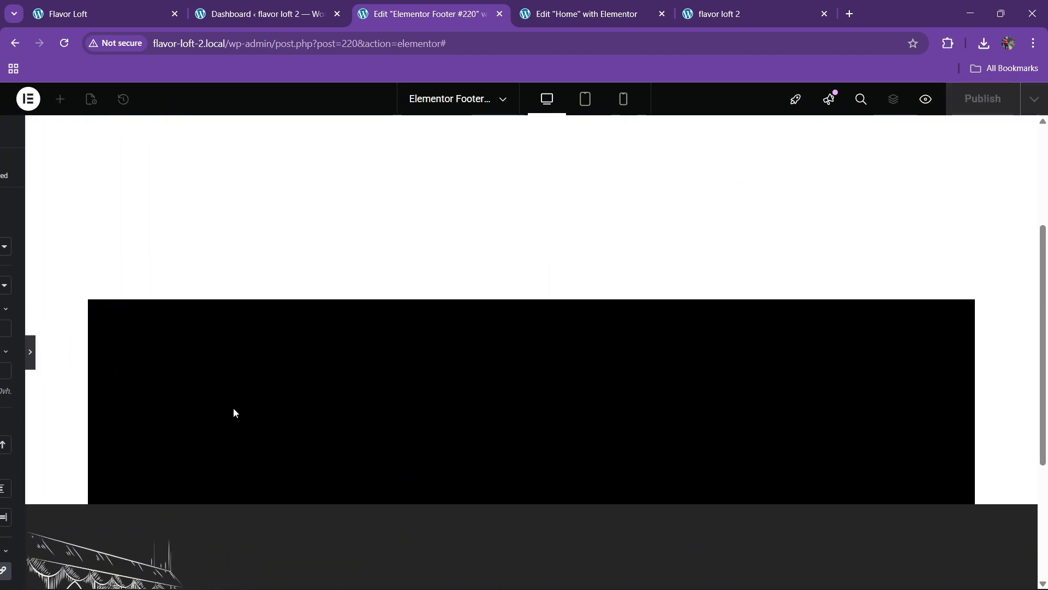
click(6, 359)
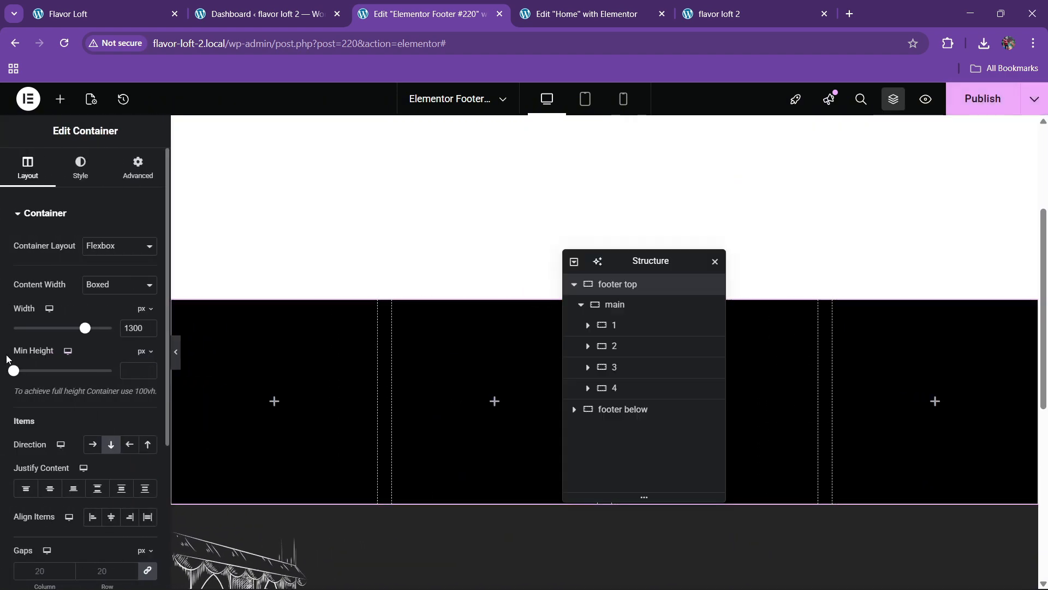
Check the reference footer's first column and add a heading widget reading "About Us" to container 1.
click(98, 14)
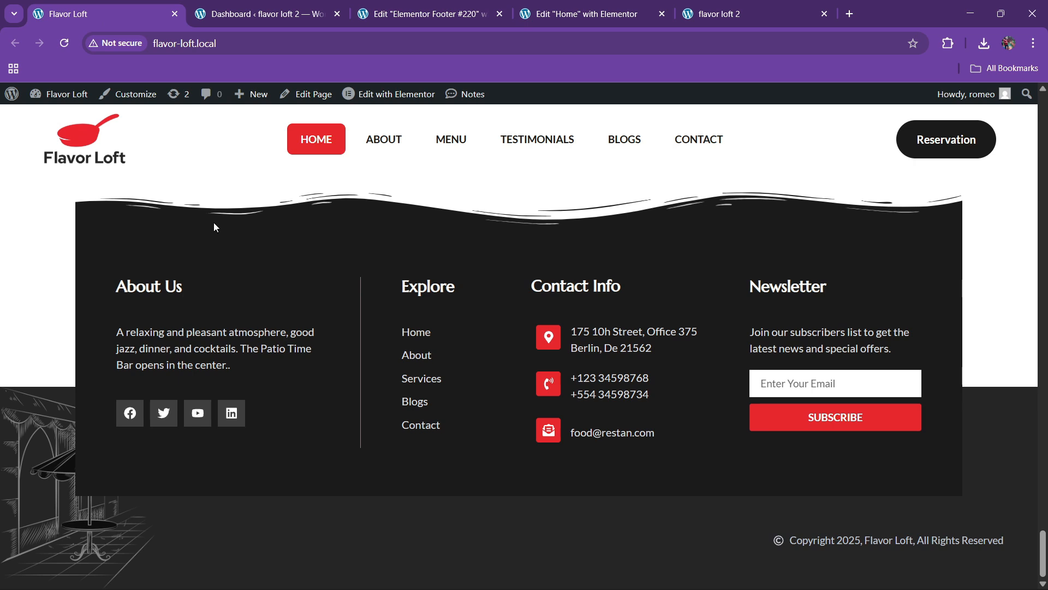
click(428, 12)
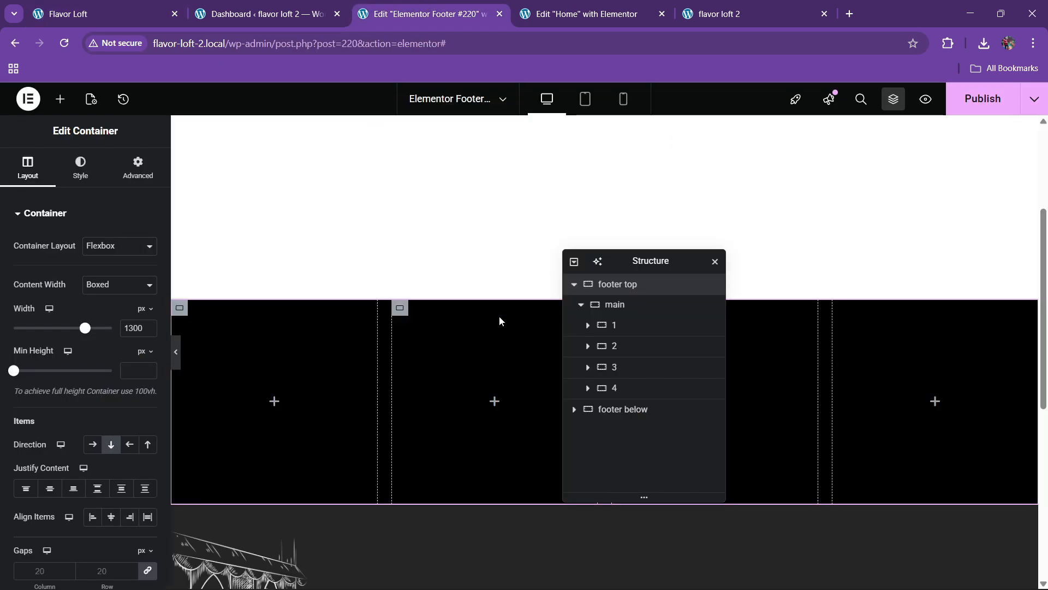
click(635, 327)
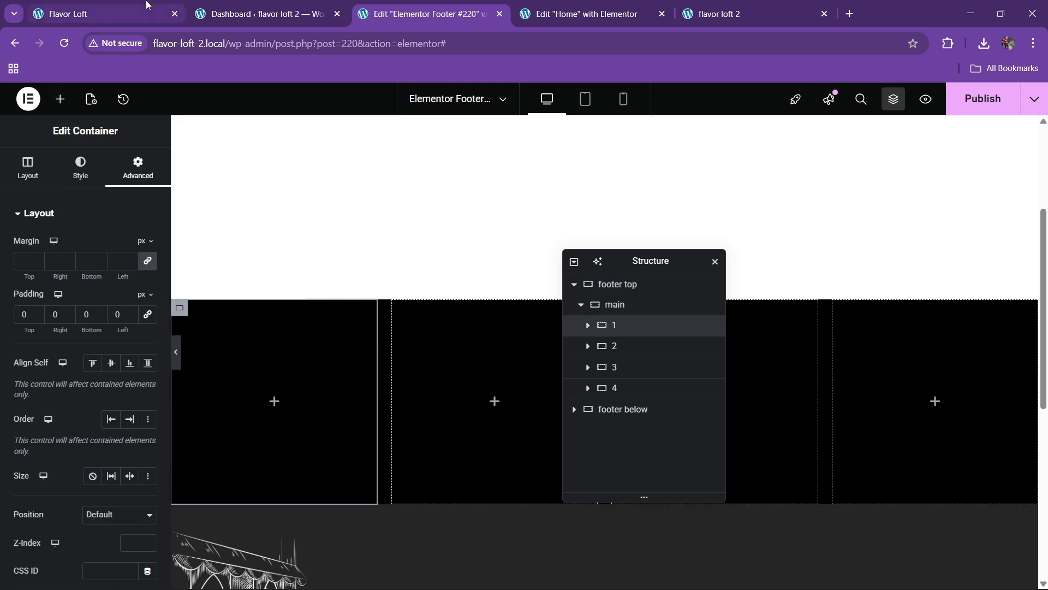
click(131, 14)
click(429, 13)
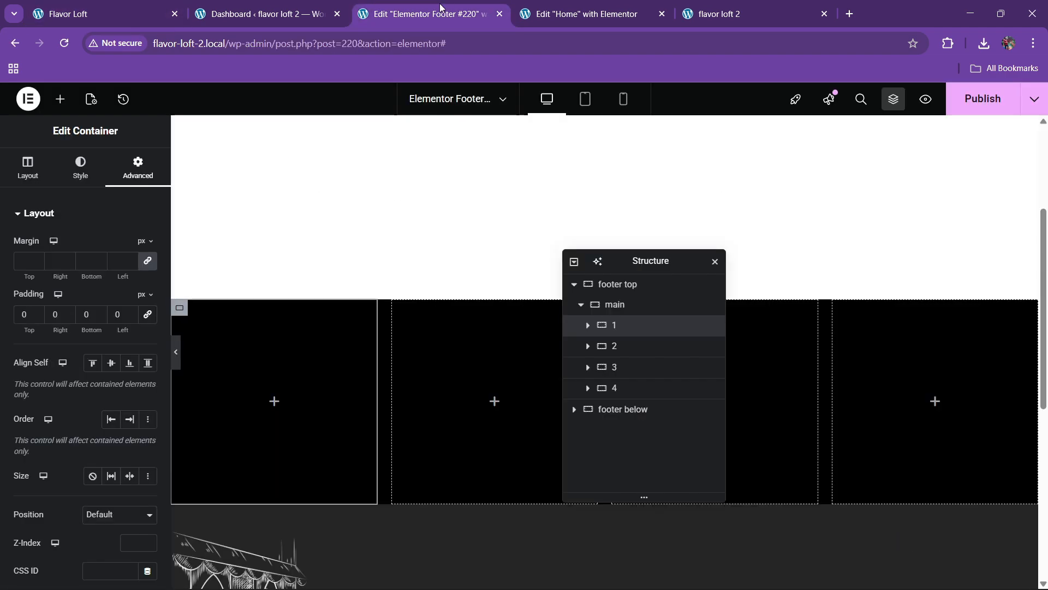
click(60, 99)
scroll(52, 500, down, 2)
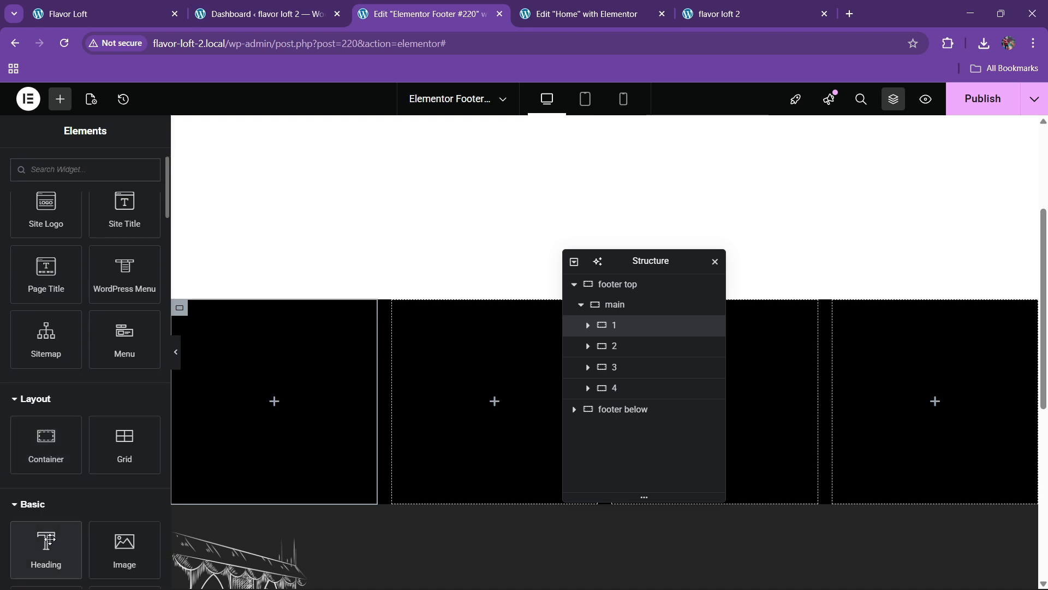
drag(45, 541, 321, 411)
drag(121, 263, 2, 276)
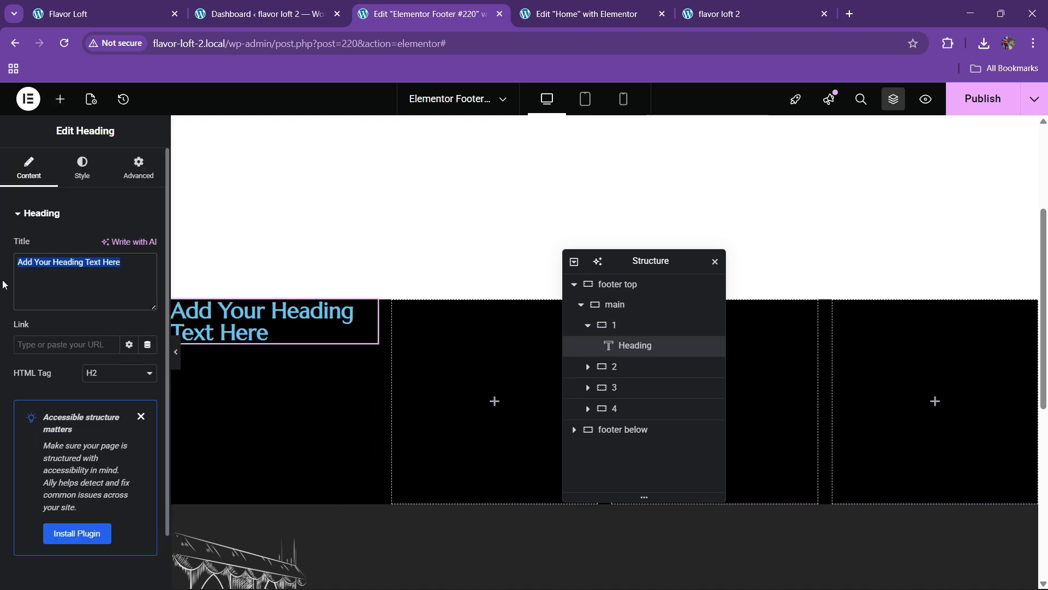
text(About Us)
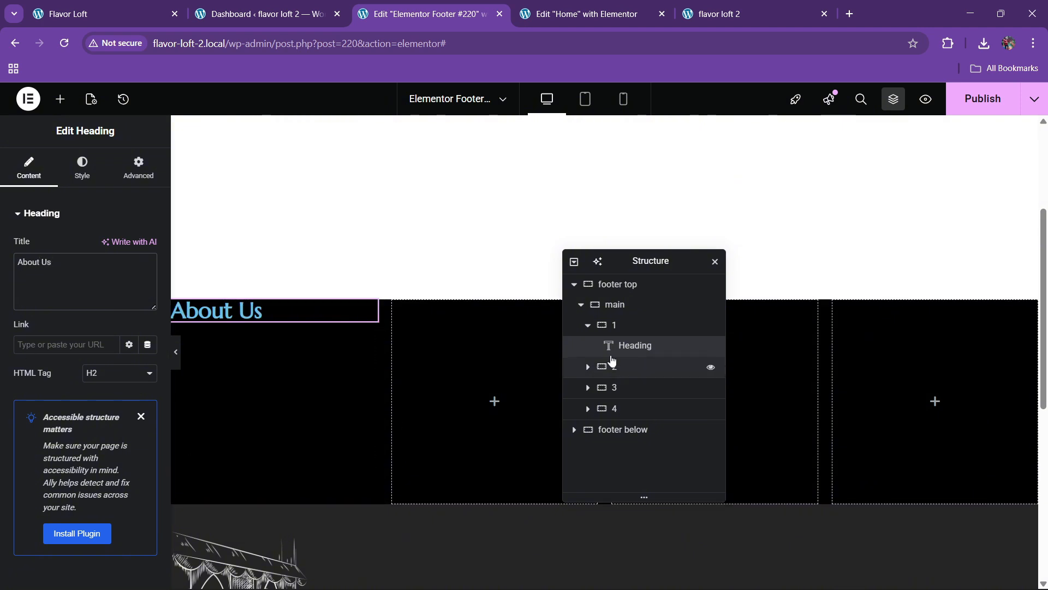
Set container 1's item direction to vertical column, justify its content to the center and align its items to the start.
click(613, 324)
click(24, 170)
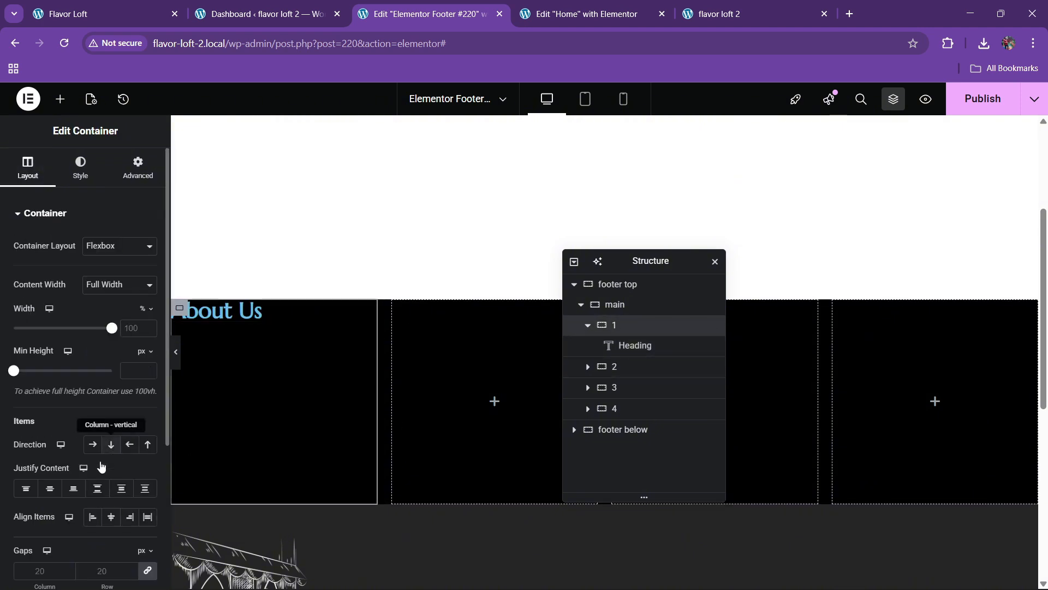
click(111, 444)
click(49, 488)
click(111, 516)
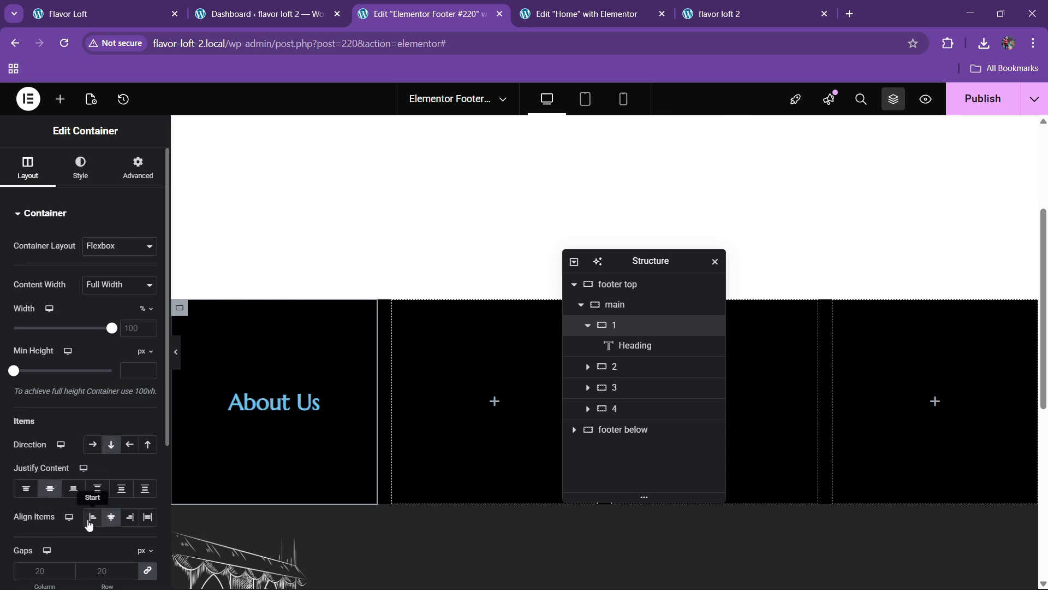
click(91, 517)
Set container 1's left padding to 60 px and preview the heading's indentation.
click(137, 167)
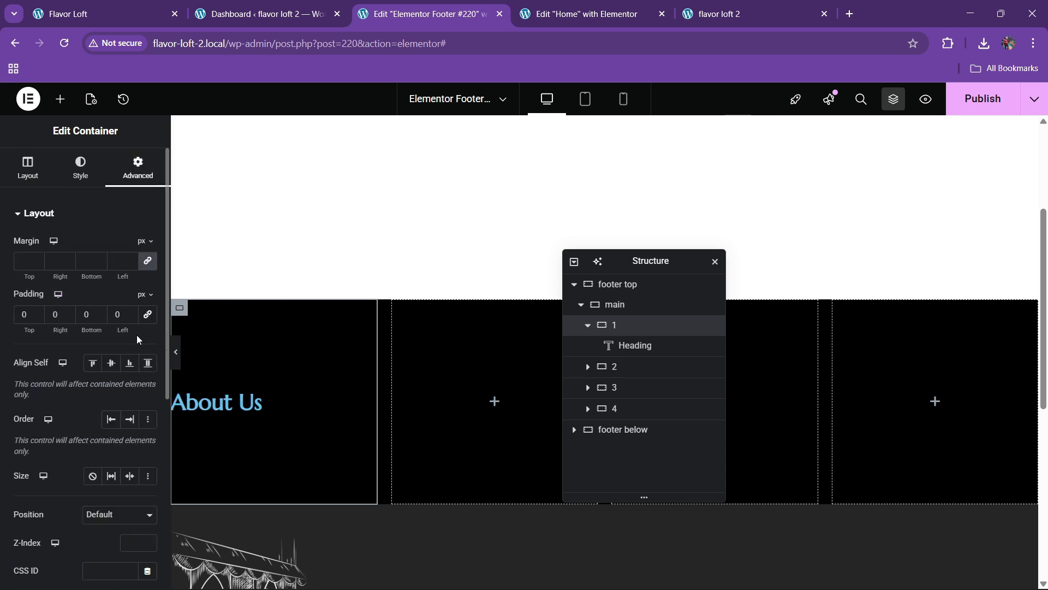
click(111, 319)
text(6)
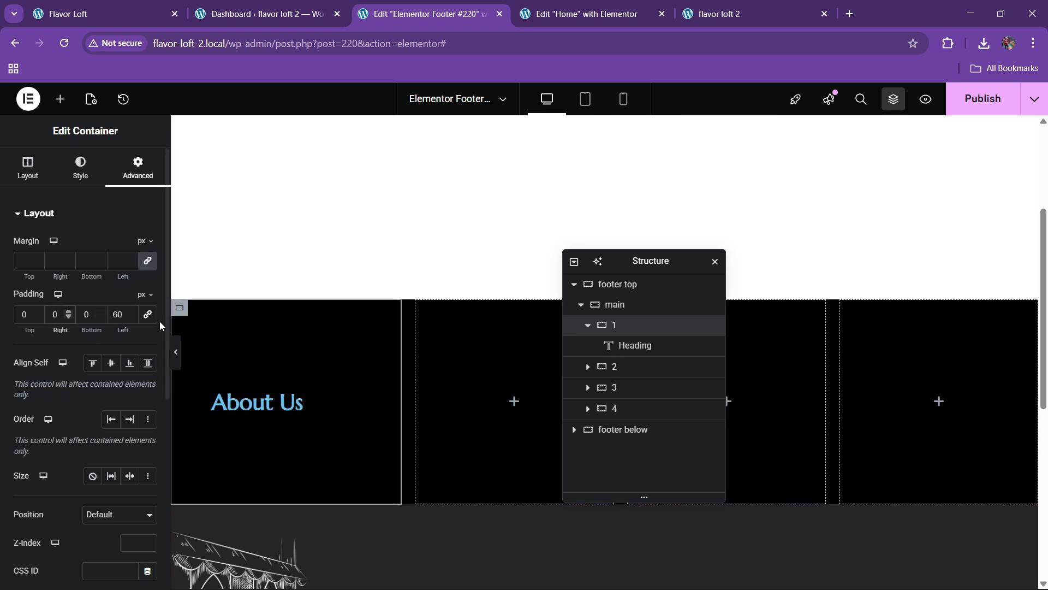
click(176, 365)
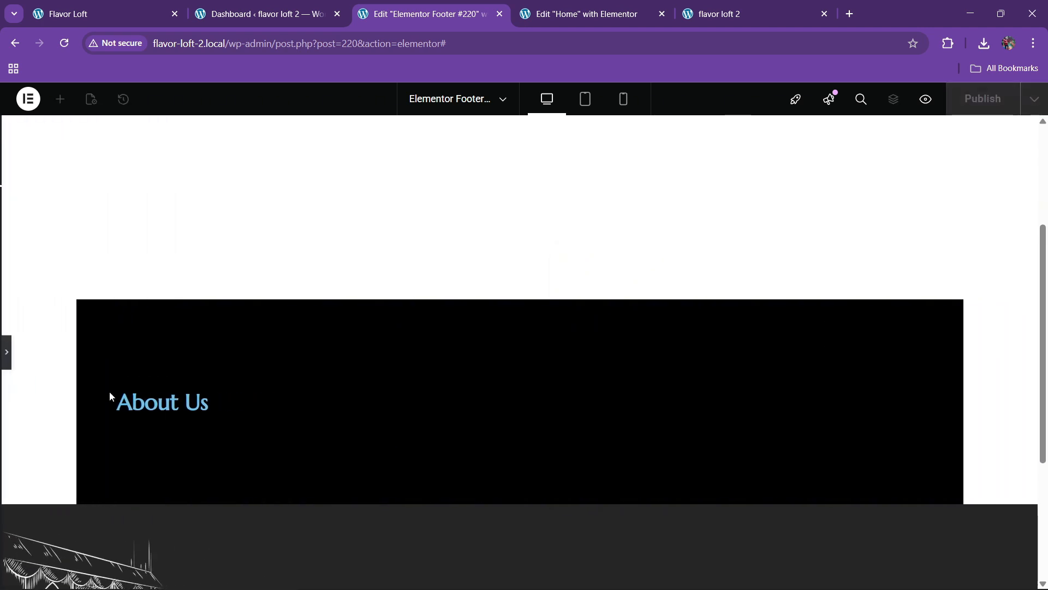
click(6, 361)
Set the About Us heading's text color to white, #FFFFFF.
click(261, 418)
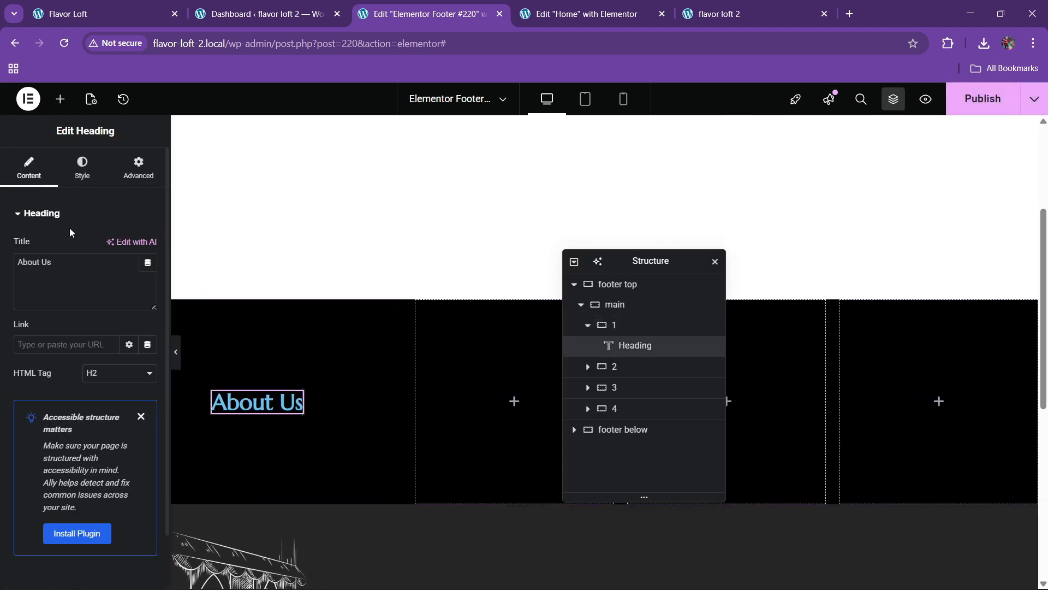
click(82, 168)
click(148, 438)
drag(126, 330, 66, 259)
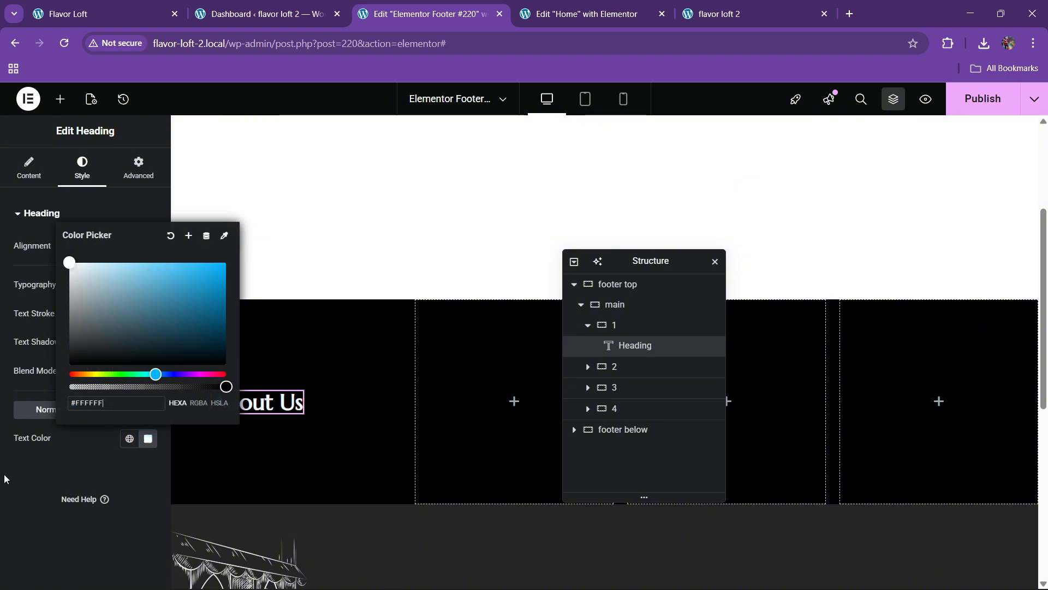
click(6, 493)
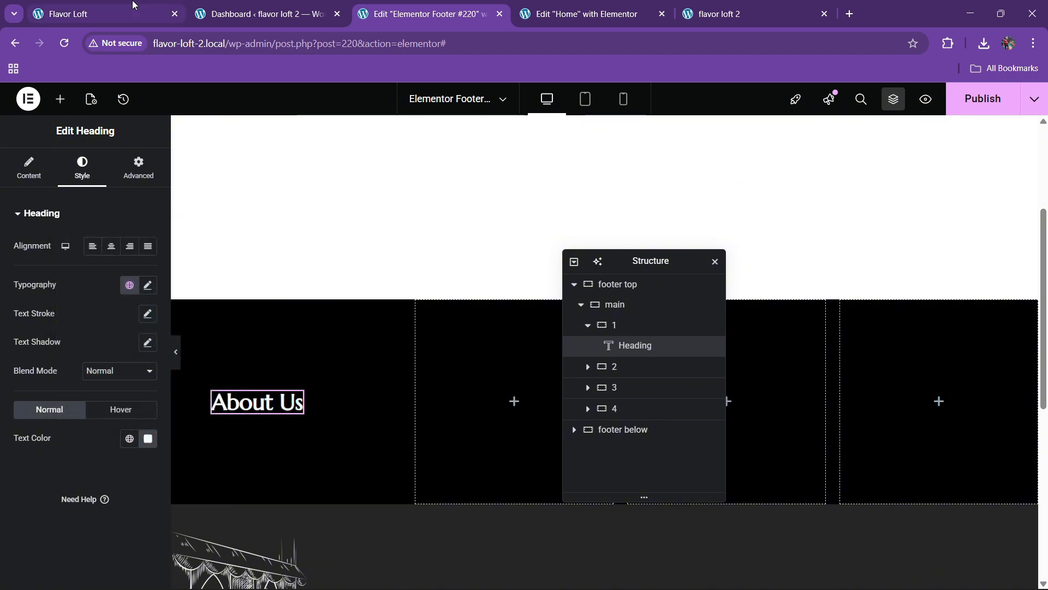
Set the About Us heading's font size to 25 px, comparing it with the reference footer.
click(104, 13)
click(426, 14)
click(148, 285)
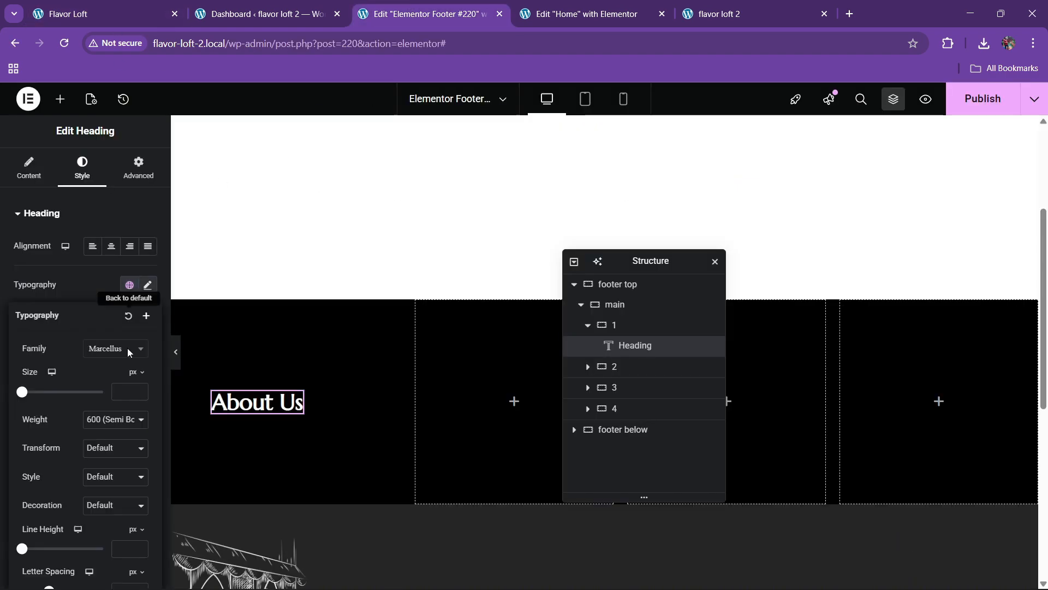
click(139, 393)
text(3)
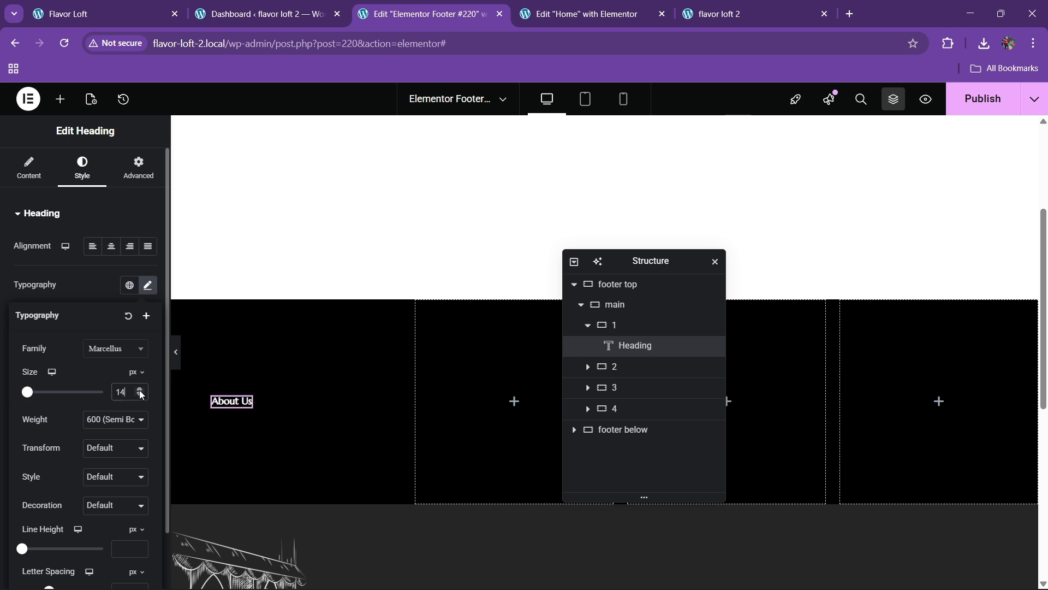
drag(139, 391, 139, 391)
click(140, 391)
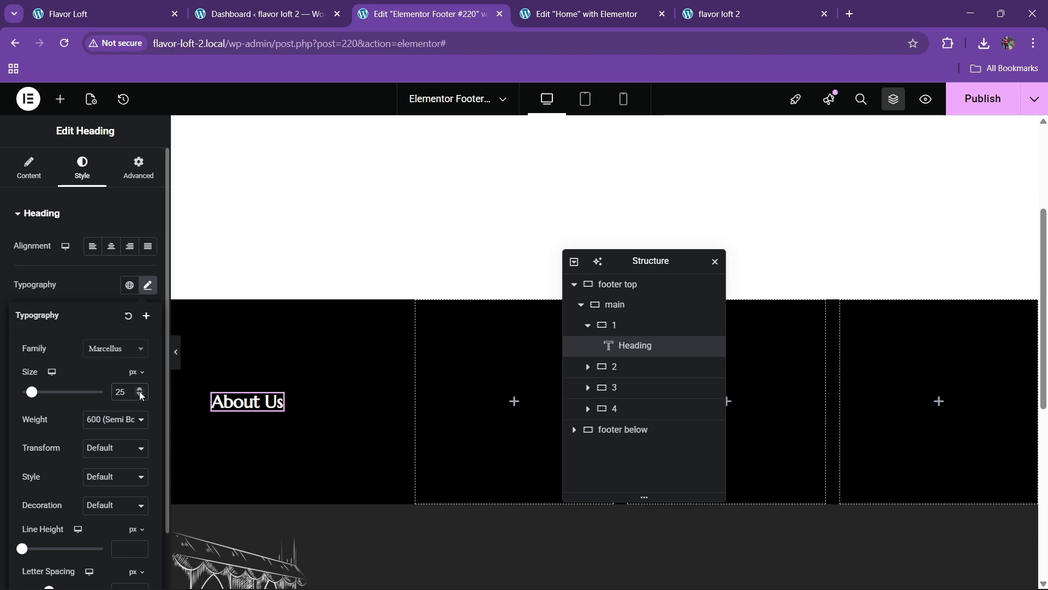
click(122, 7)
click(423, 14)
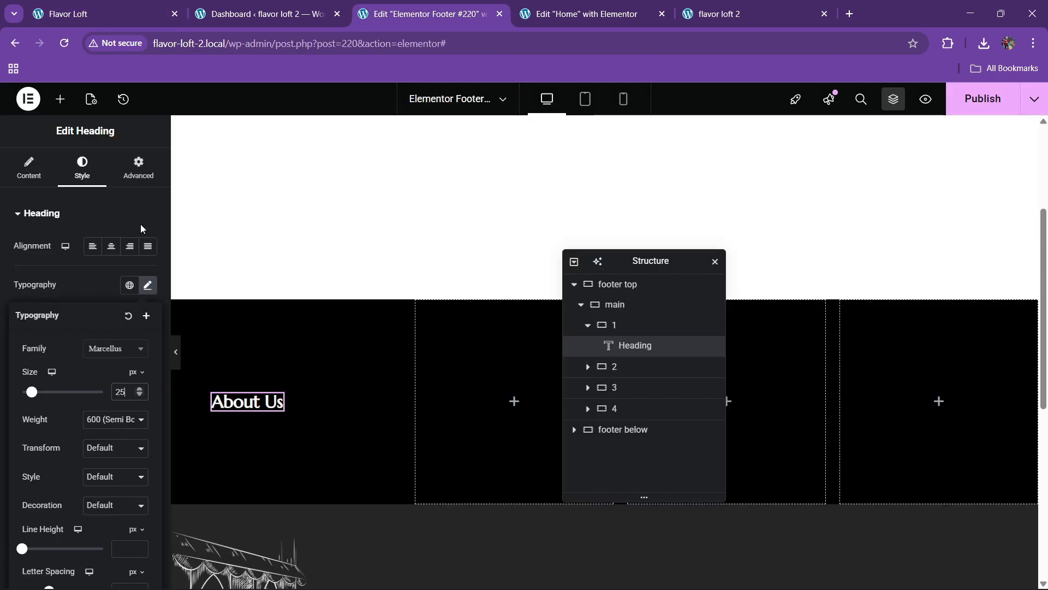
Try to place a Text Editor widget under the About Us heading, and delete the misplaced widget.
click(60, 99)
scroll(82, 415, down, 3)
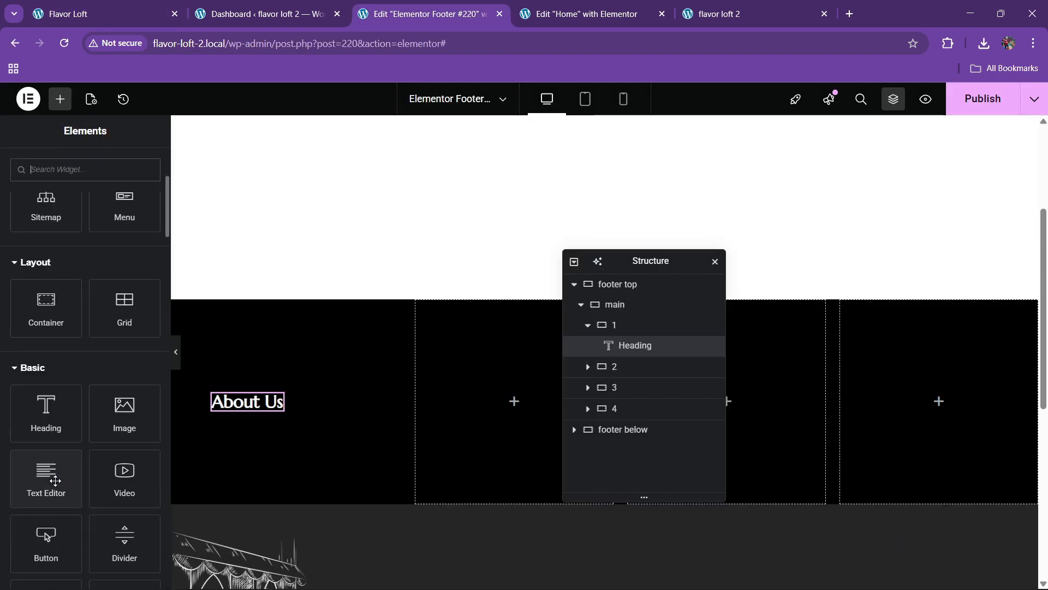
drag(47, 473, 284, 406)
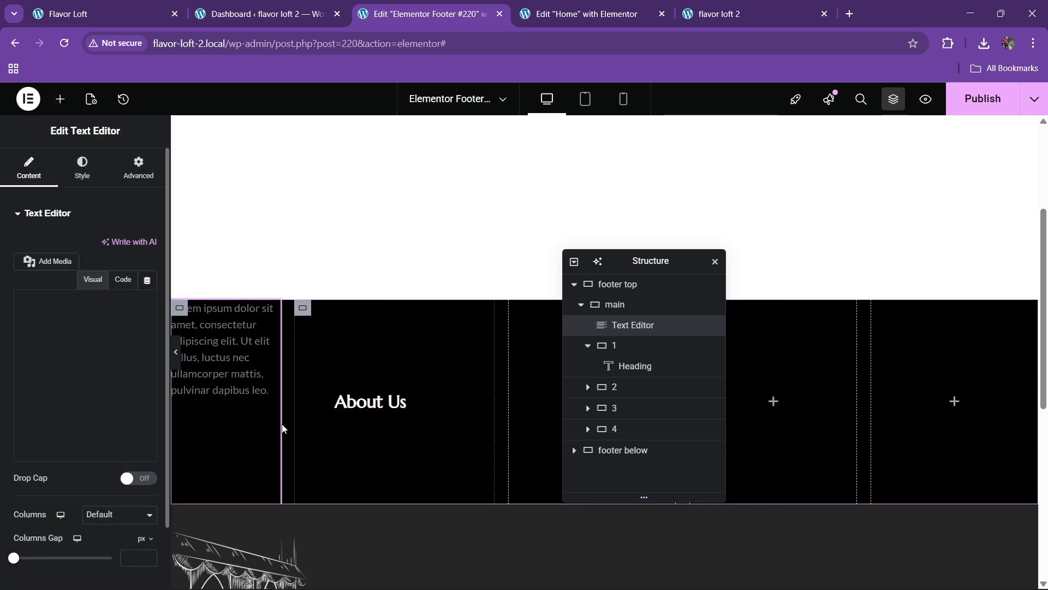
drag(246, 365, 375, 426)
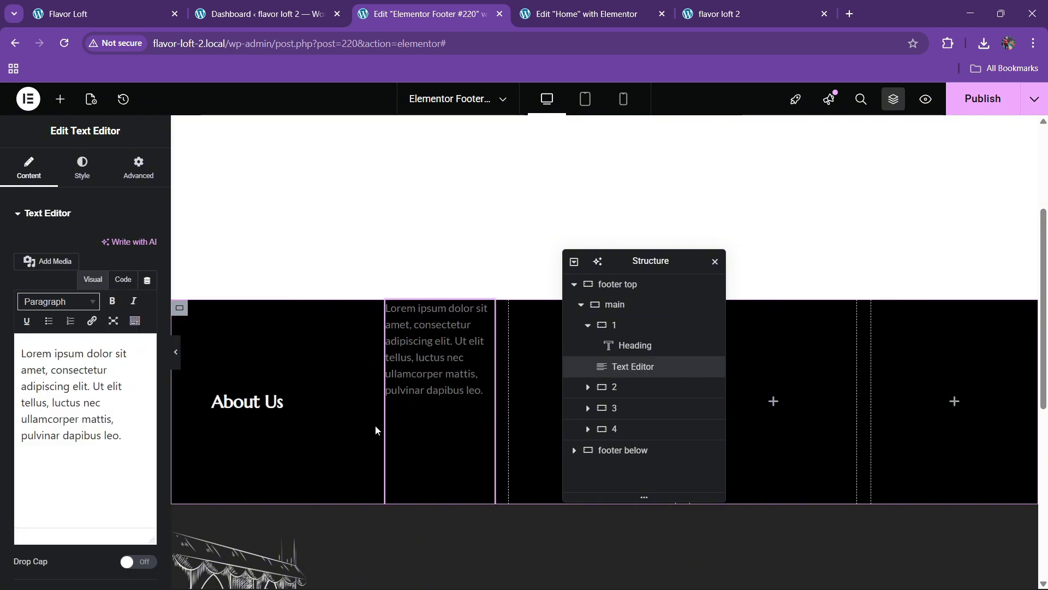
drag(411, 377, 237, 451)
right_click(237, 360)
click(256, 570)
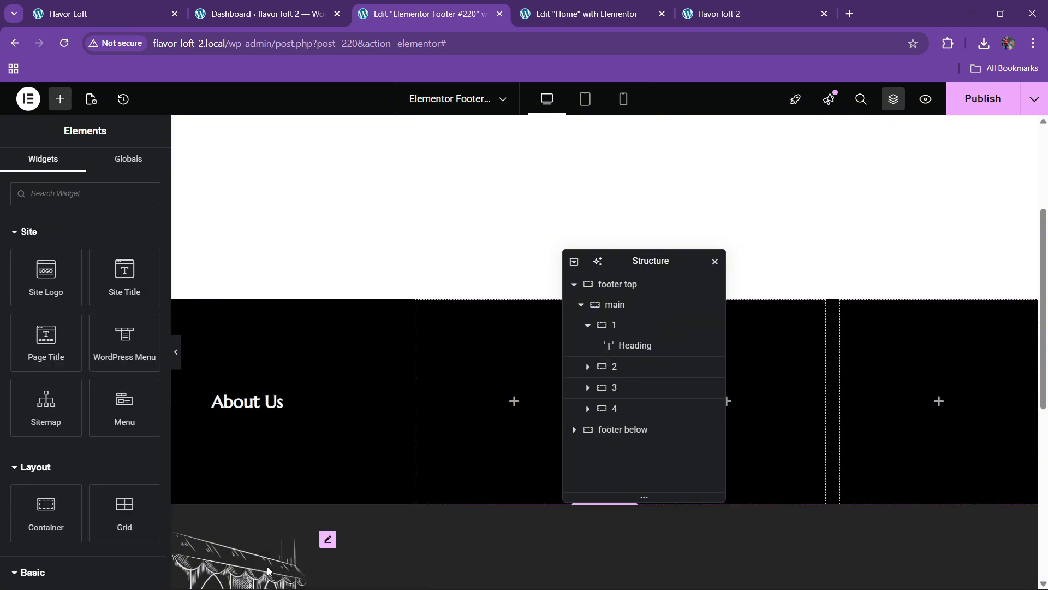
Add a Text Editor widget inside container 1, directly beneath the About Us heading.
scroll(38, 491, down, 2)
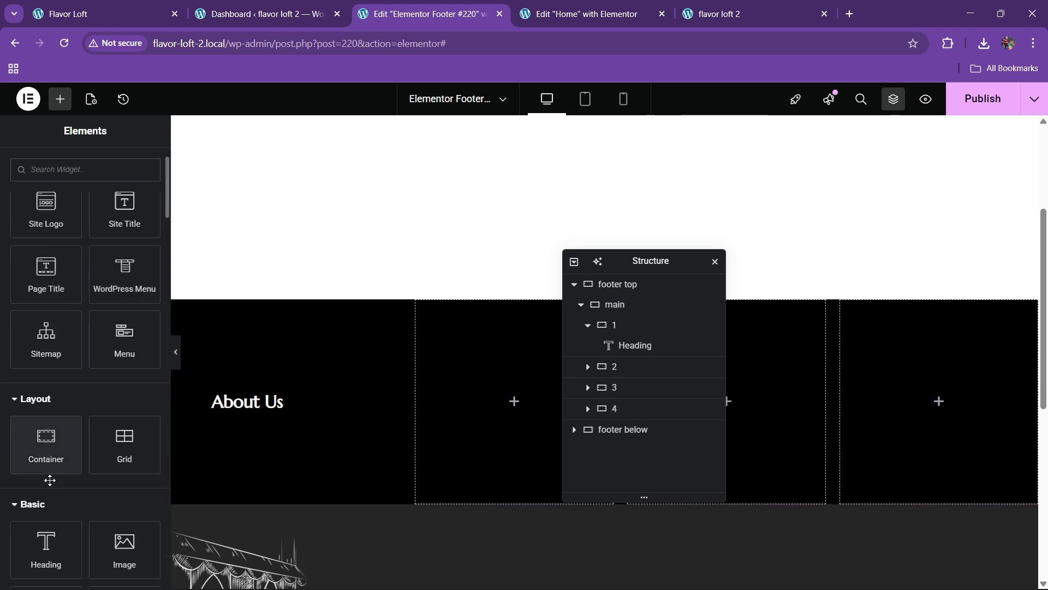
scroll(53, 516, down, 2)
drag(74, 530, 273, 418)
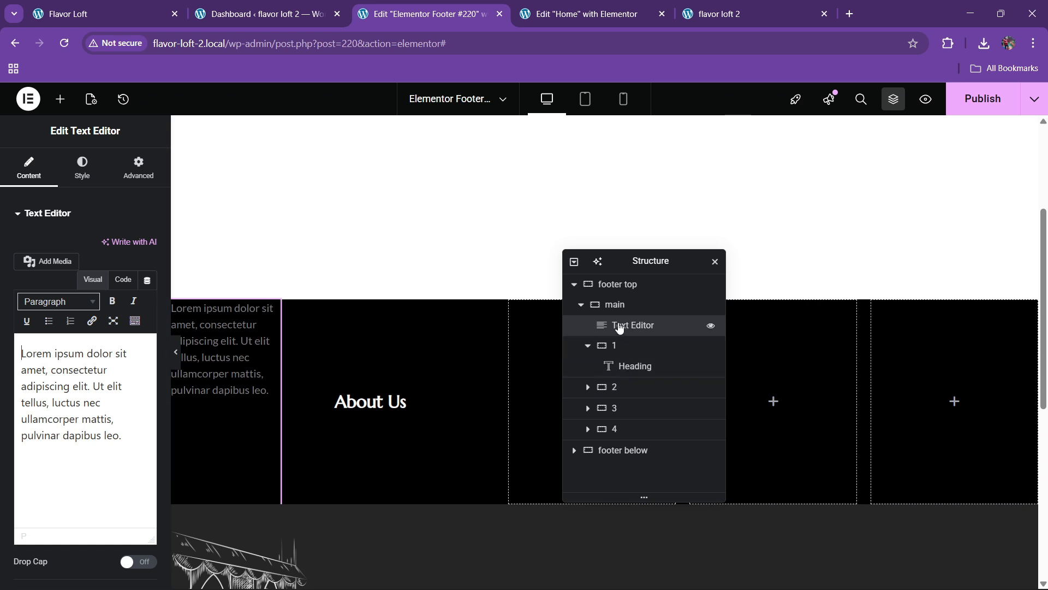
drag(621, 329, 628, 370)
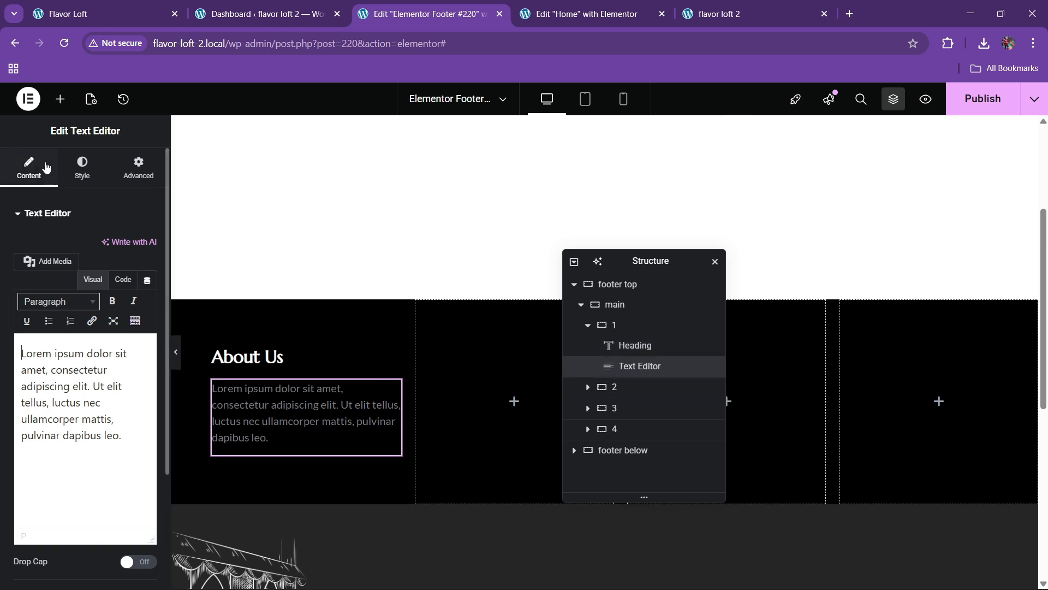
Replace the placeholder paragraph with the About Us text copied from the reference site's footer.
click(123, 280)
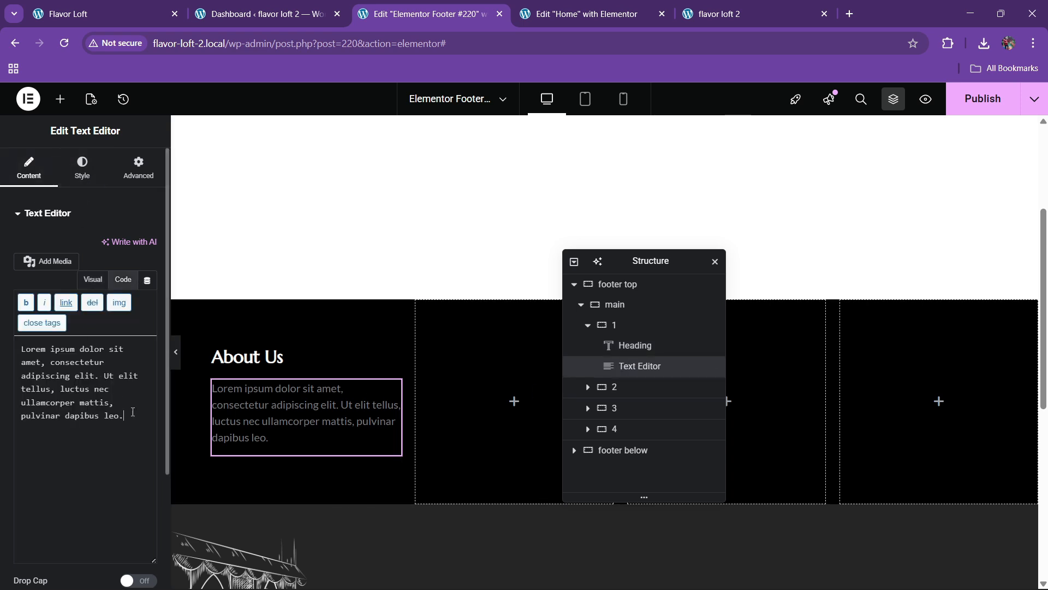
click(108, 14)
drag(116, 331, 255, 369)
key(ctrl+c)
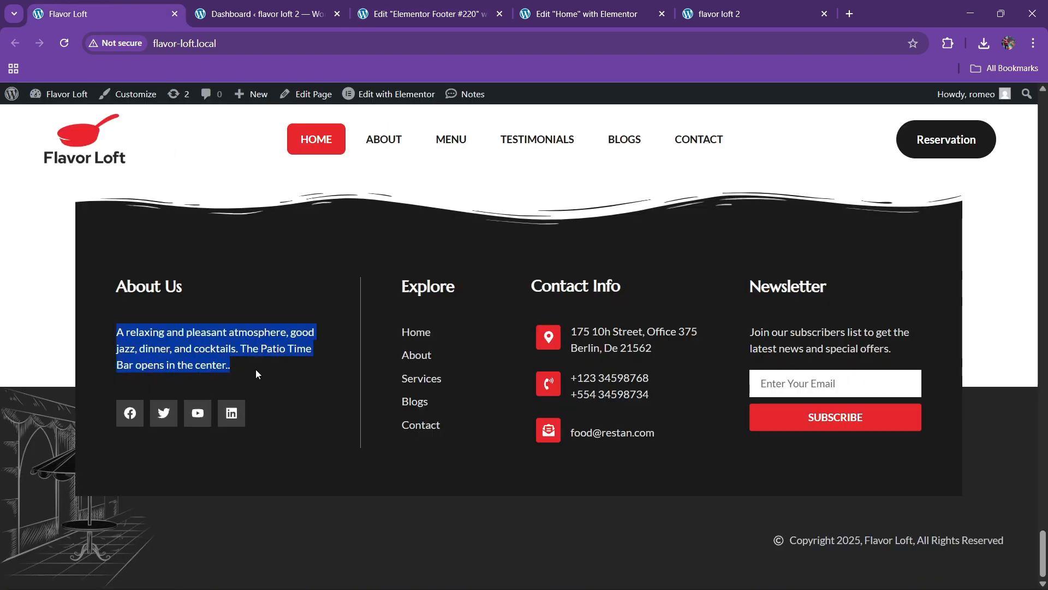
click(428, 14)
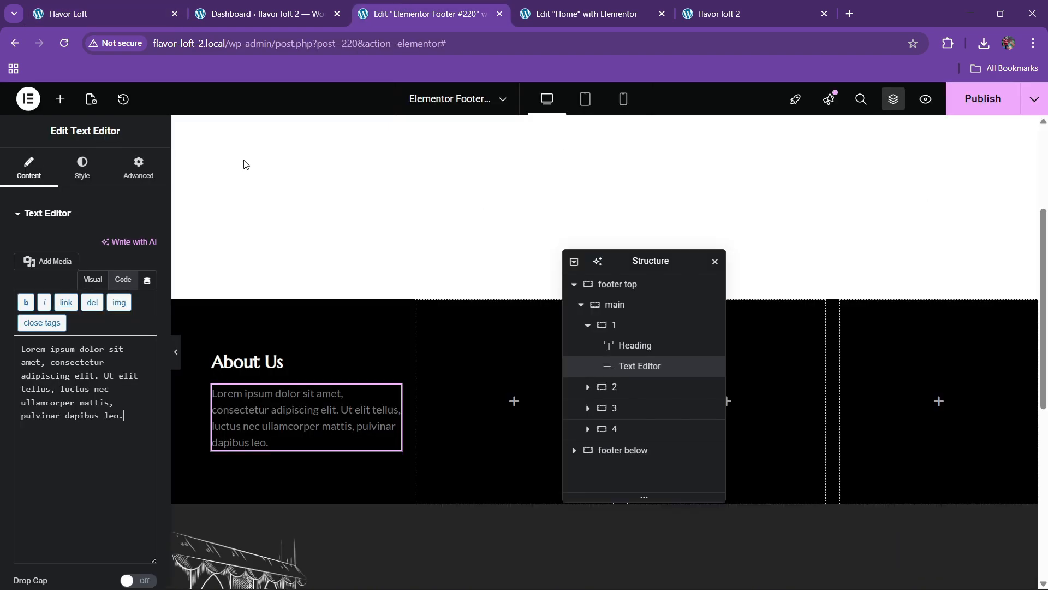
click(90, 362)
key(ctrl+a)
key(ctrl+v)
Set the About Us paragraph's text color to light gray, #DDDDDD, and compare it with the reference footer.
click(84, 169)
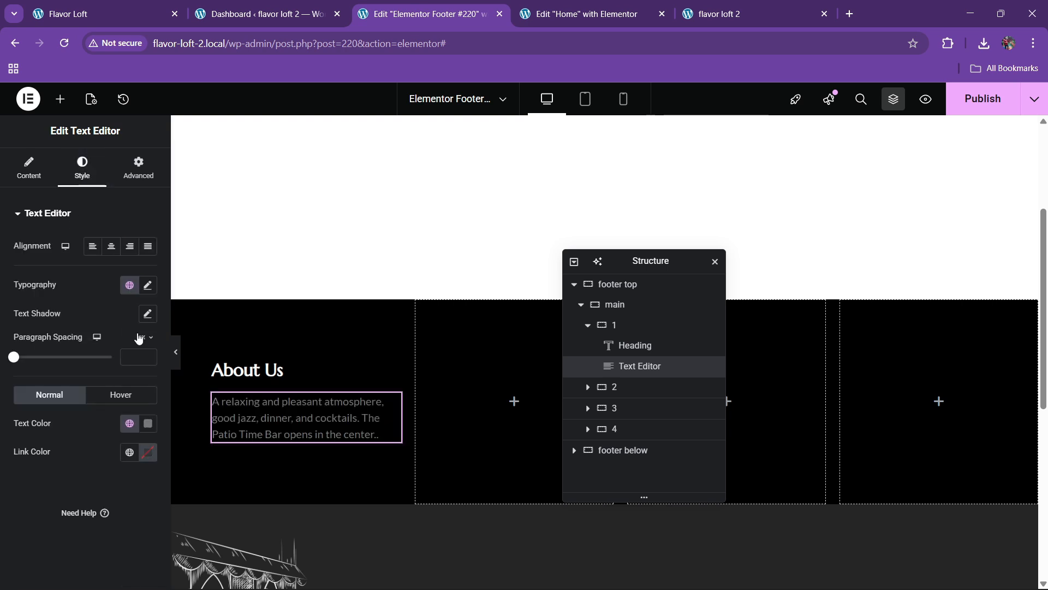
click(151, 430)
click(66, 252)
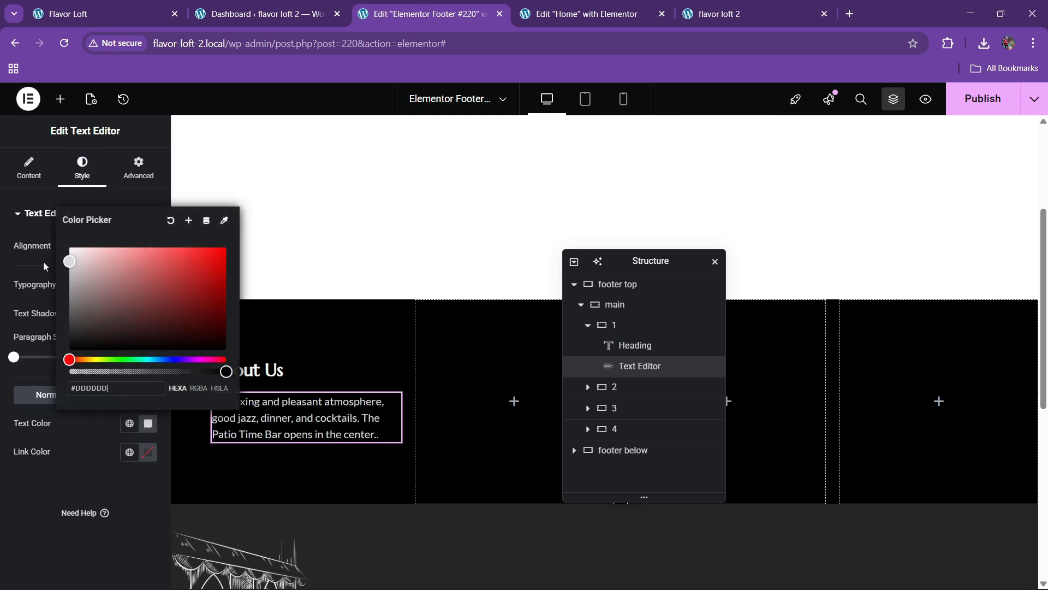
click(18, 462)
click(202, 8)
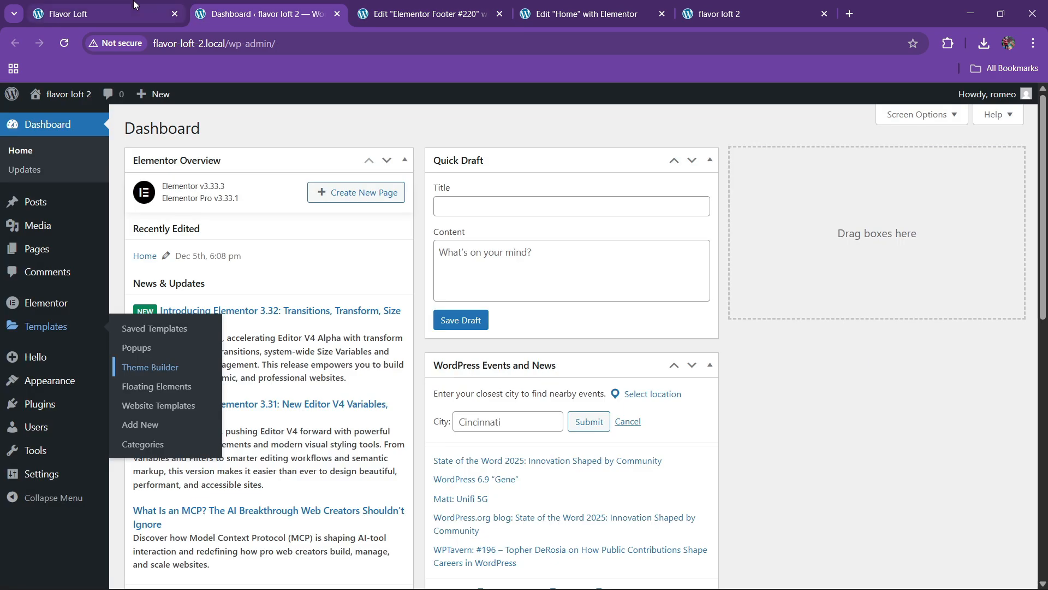
click(136, 13)
click(412, 10)
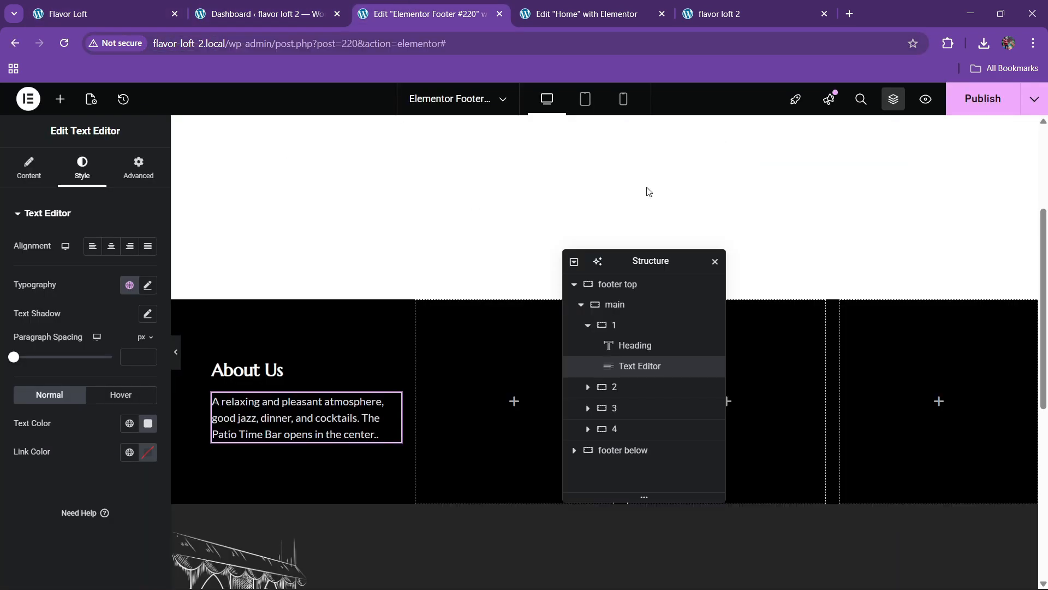
Publish the footer template, saving and closing its publish settings.
click(983, 98)
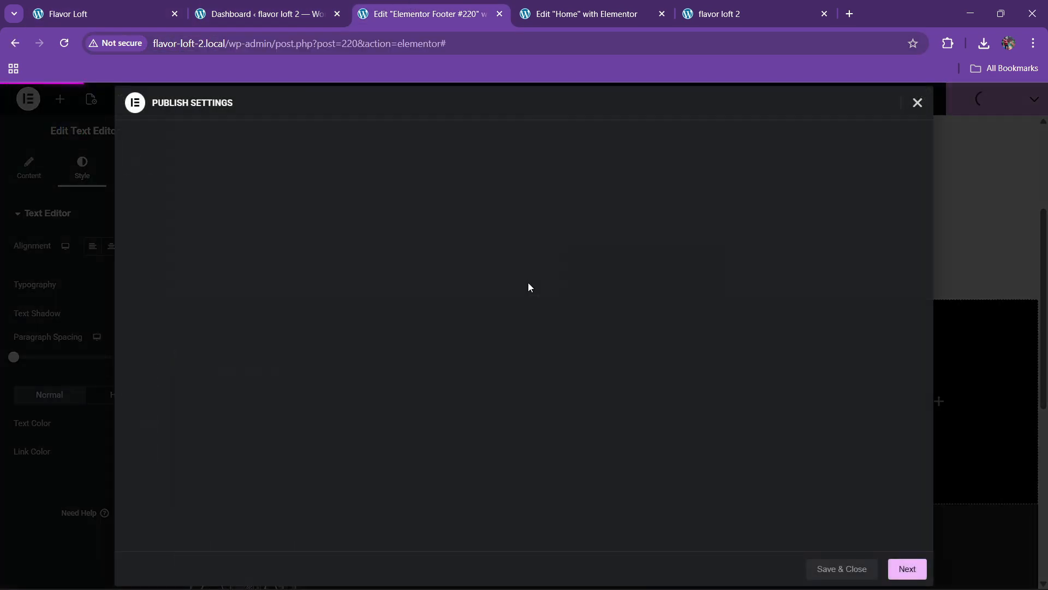
click(849, 569)
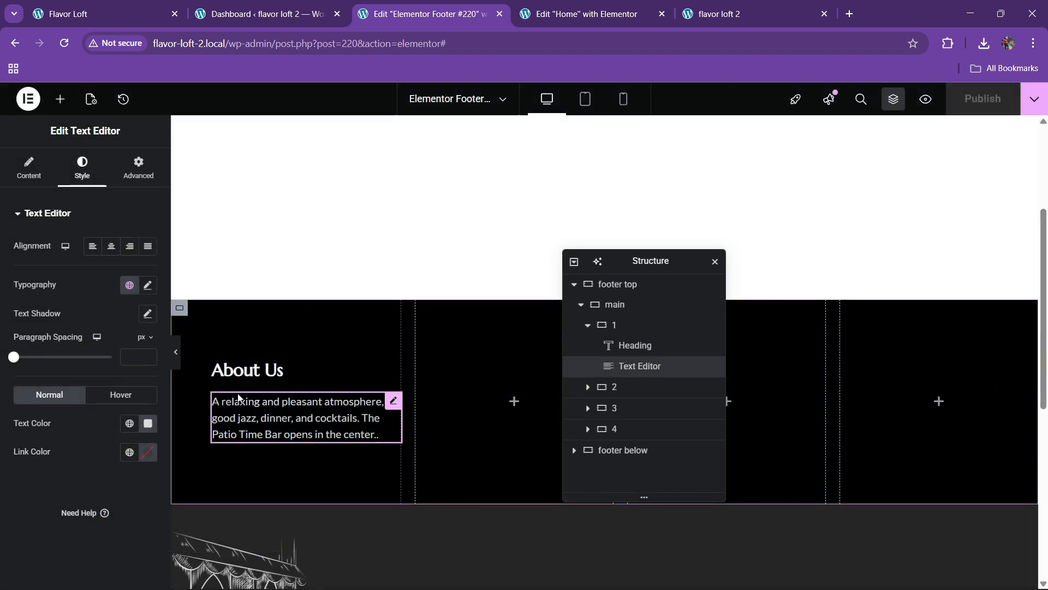
Add a Social Icons widget below the About Us paragraph and check the icons in the reference footer.
click(60, 99)
text(social)
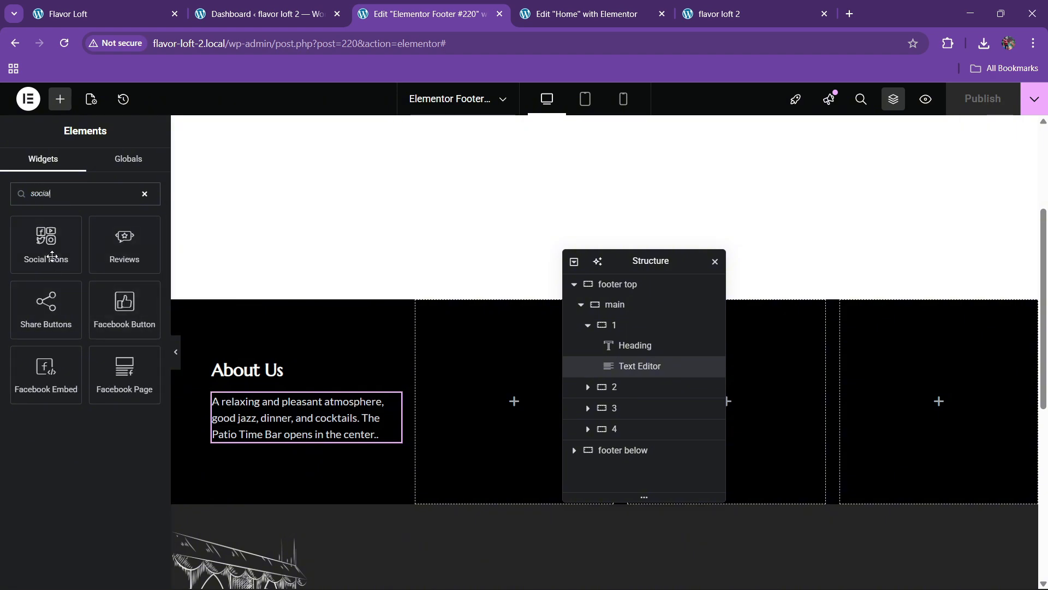
drag(52, 256, 294, 443)
click(175, 5)
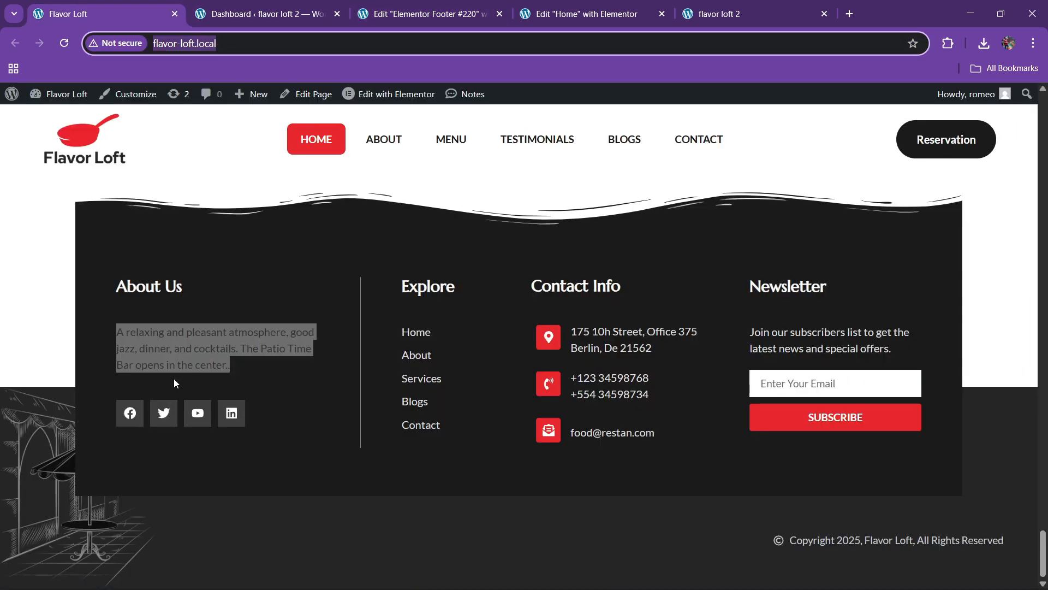
click(428, 14)
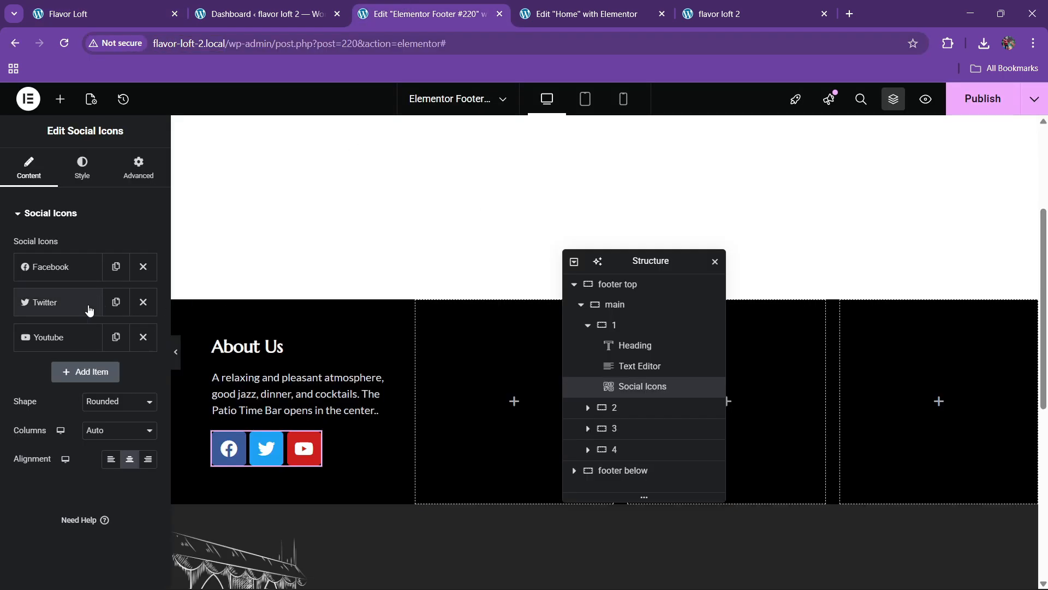
Duplicate the Youtube social icon and change the copy's icon to Instagram.
click(116, 337)
click(64, 373)
click(68, 426)
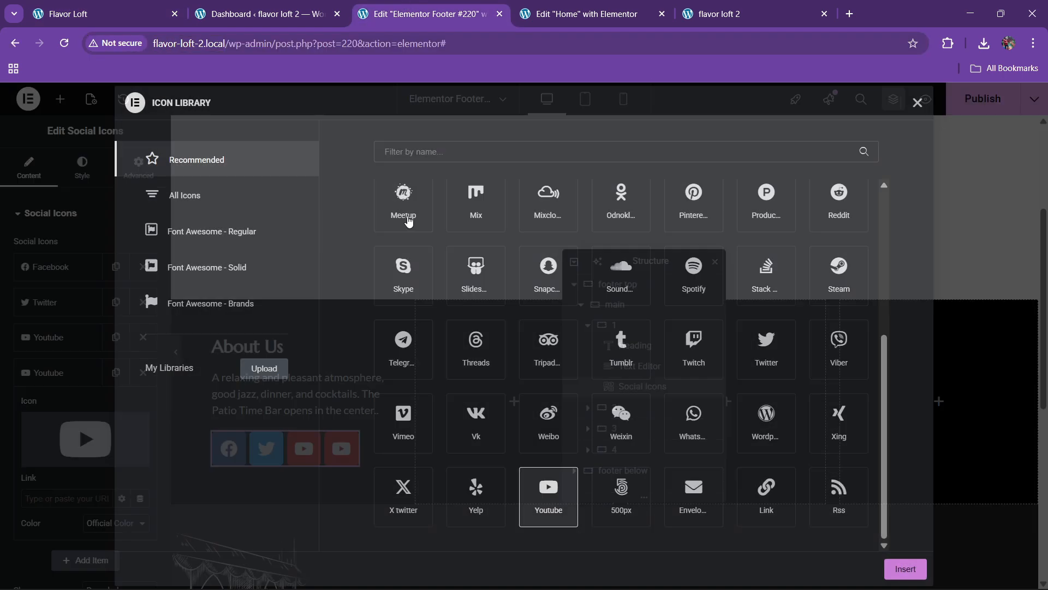
click(433, 159)
text(insta)
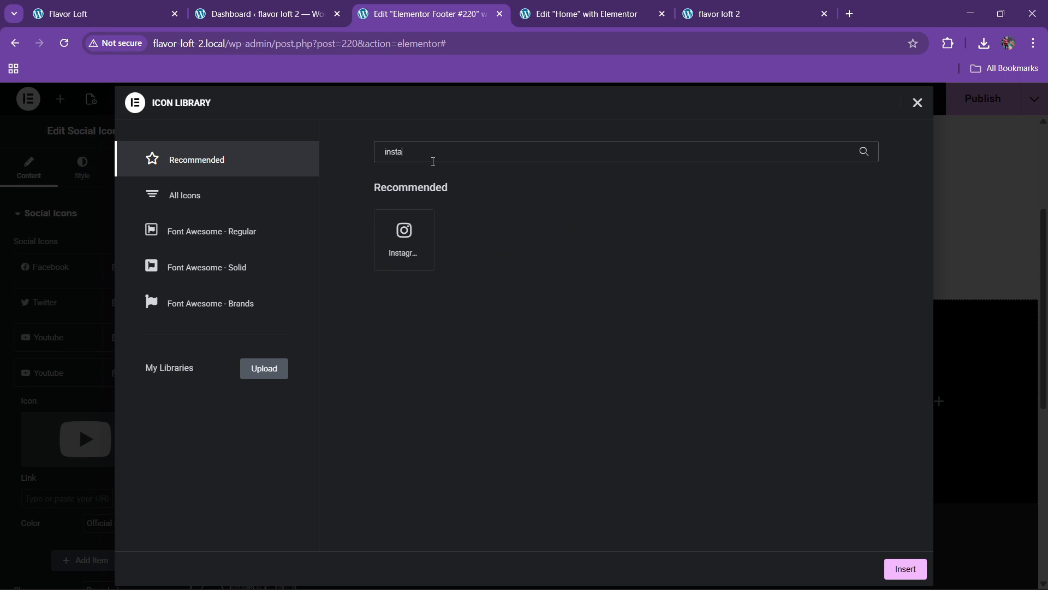
click(413, 239)
click(916, 559)
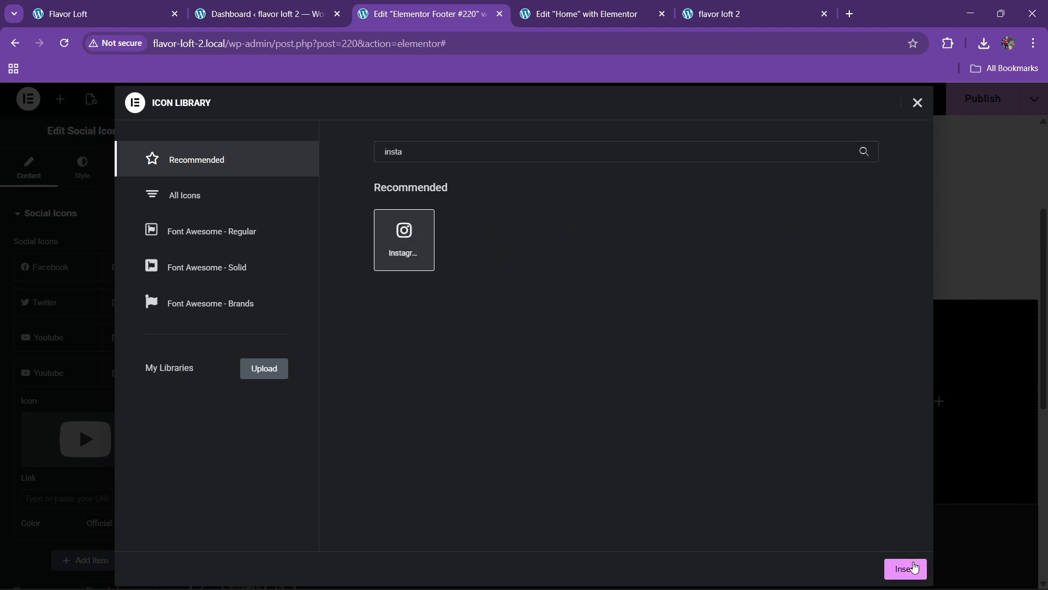
click(53, 382)
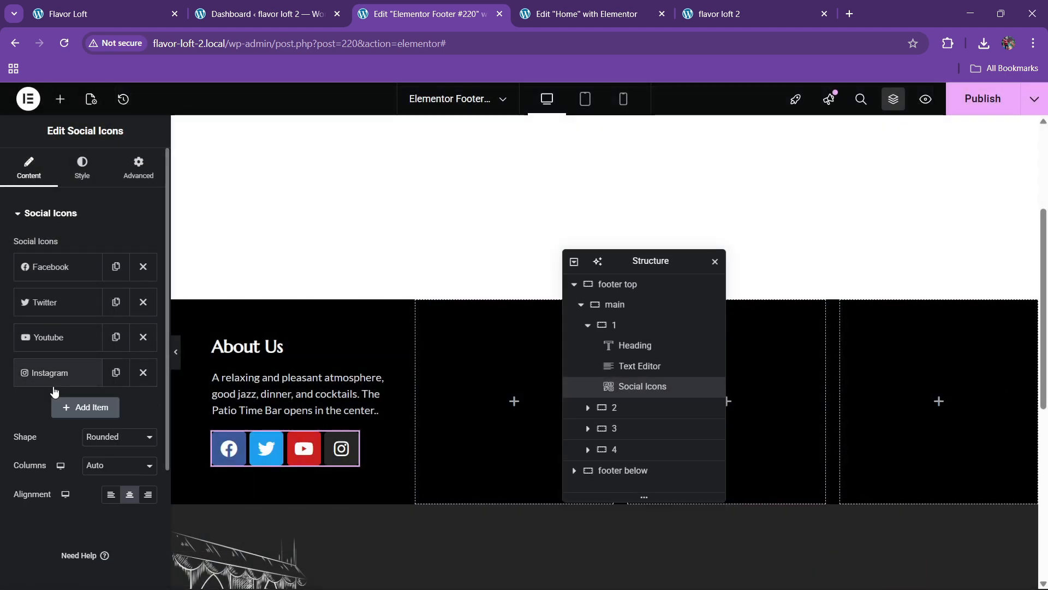
Switch the social icons to custom coloring and make their secondary color white.
click(84, 170)
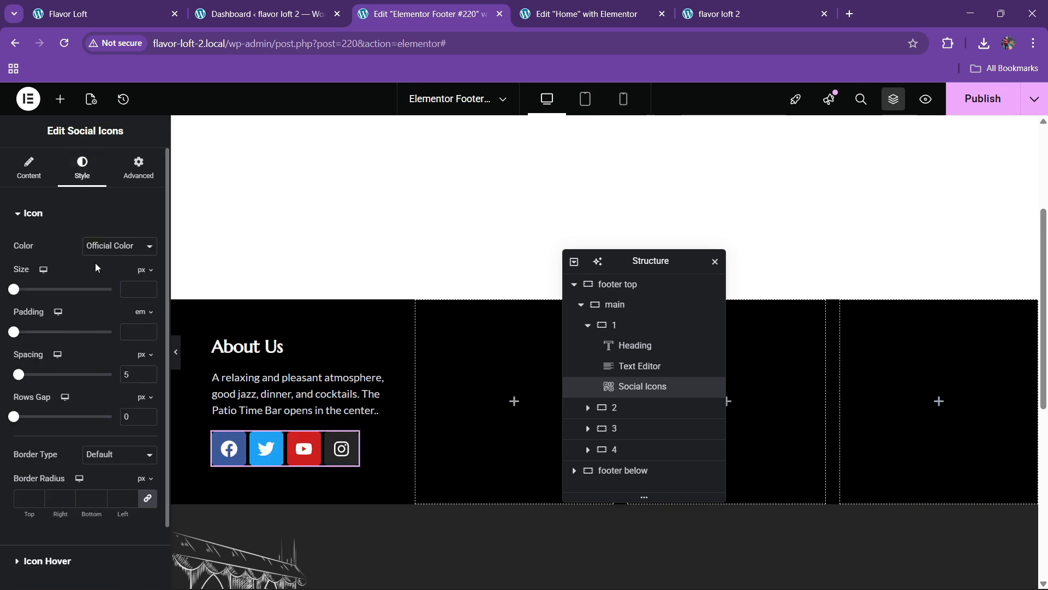
click(101, 280)
click(129, 303)
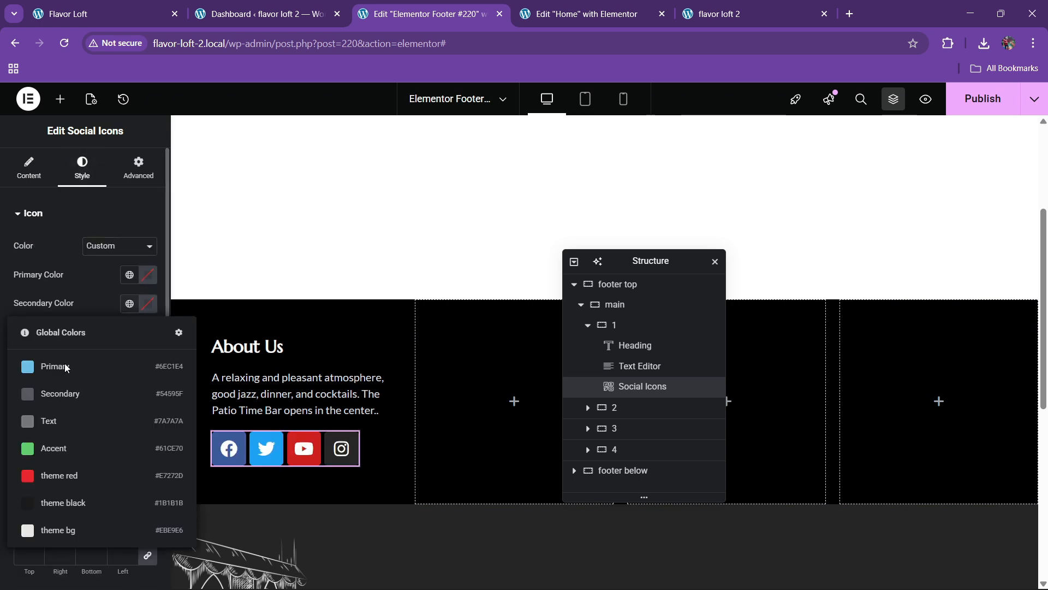
click(52, 423)
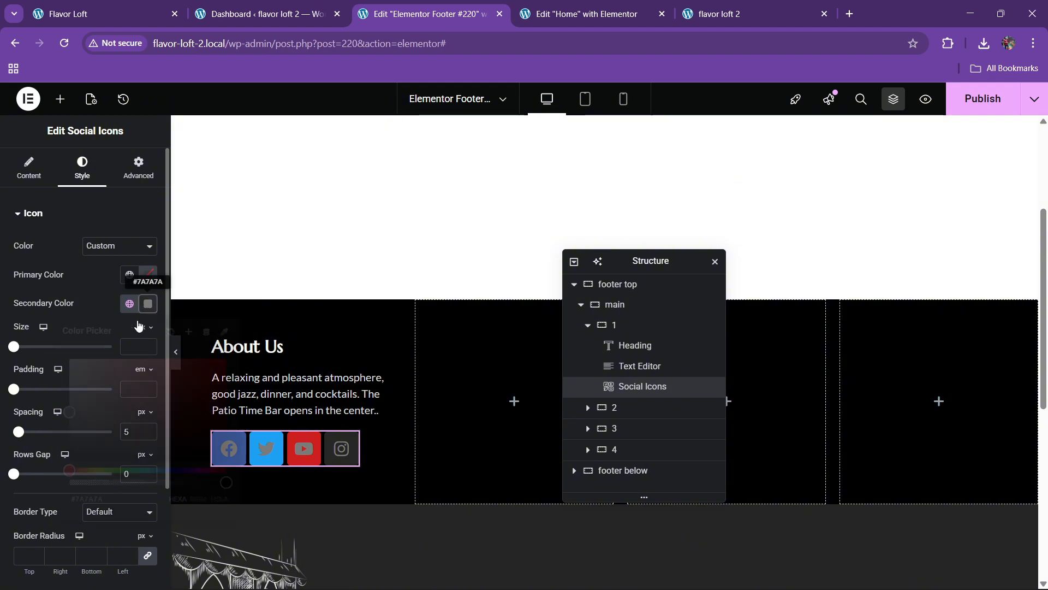
click(148, 303)
Set the social icons' primary color to a dark gray.
click(129, 275)
click(71, 390)
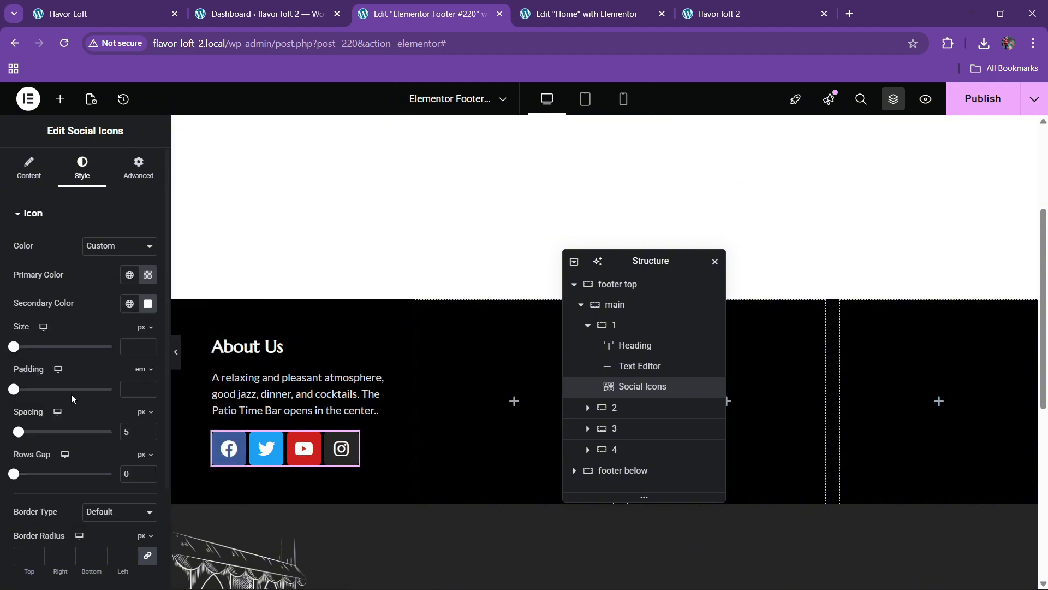
click(148, 275)
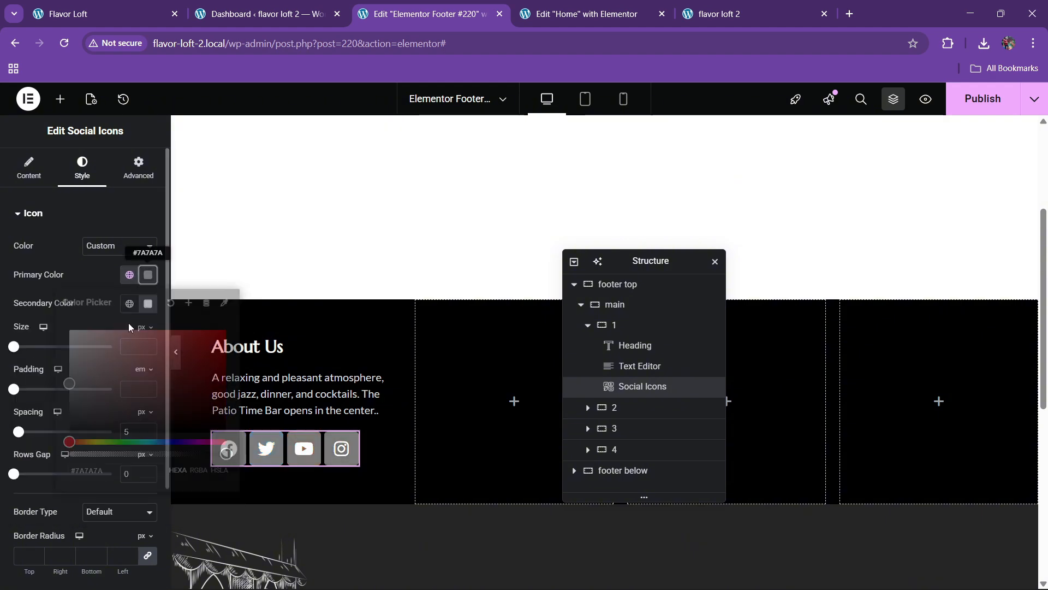
click(131, 399)
click(82, 403)
drag(82, 402, 98, 414)
click(96, 273)
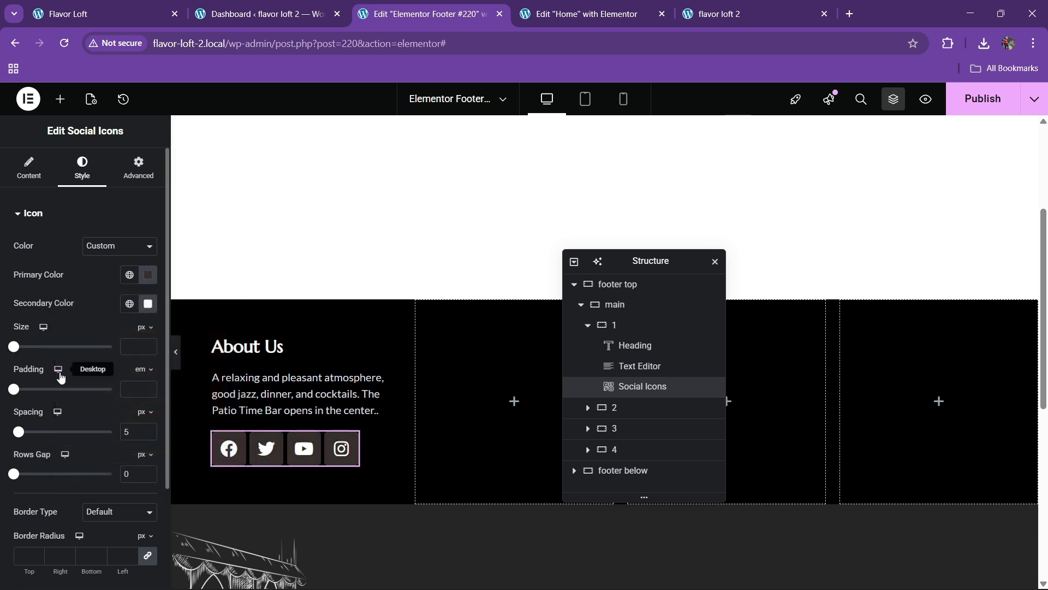
Change the social icons' shape to Square.
click(33, 183)
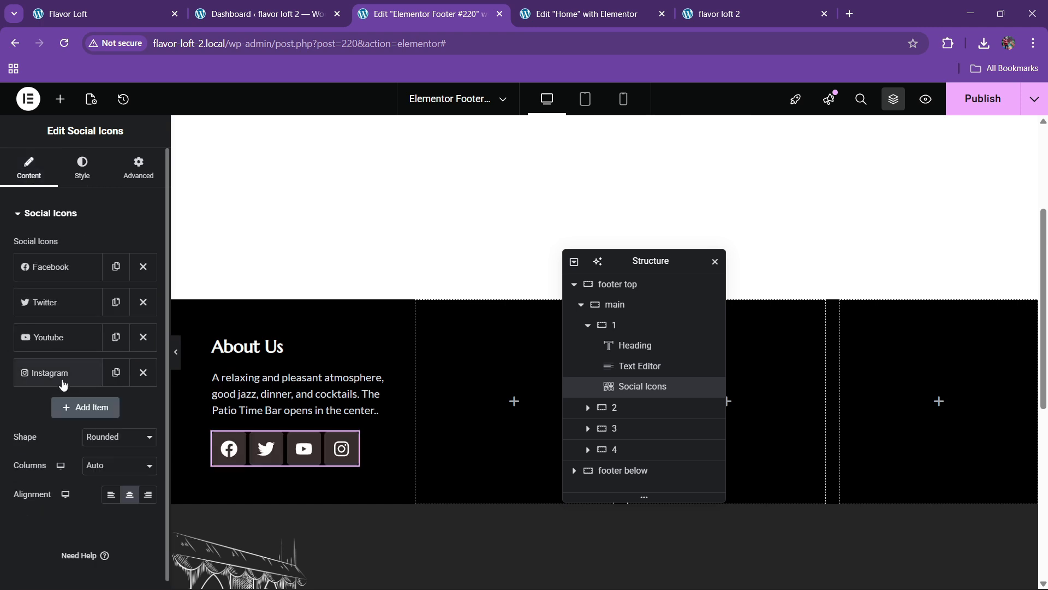
click(112, 437)
click(100, 455)
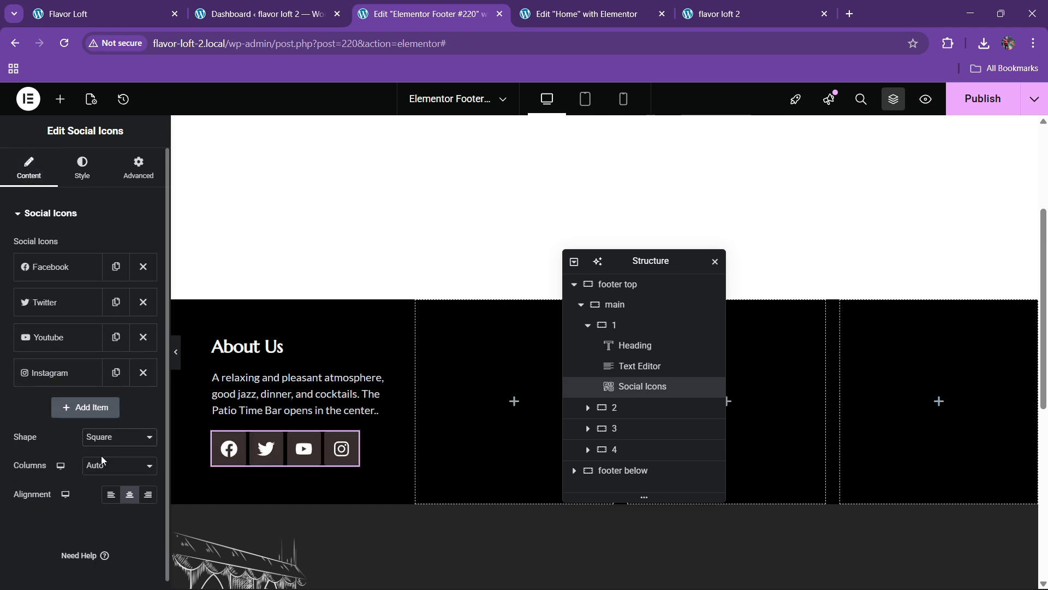
Set the spacing between the social icons to 10 px and compare them with the reference footer.
click(82, 167)
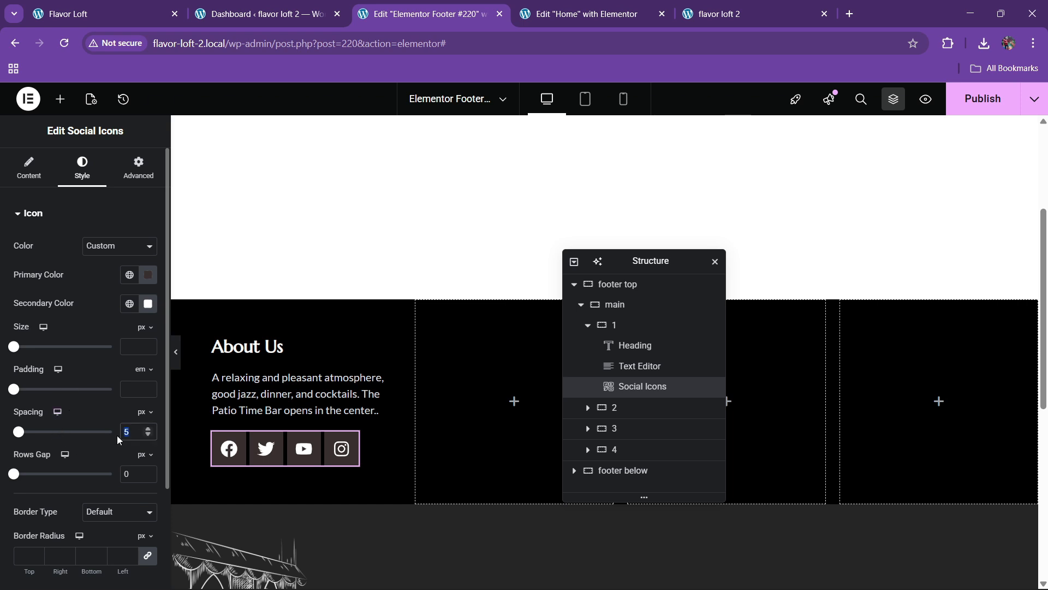
text(10)
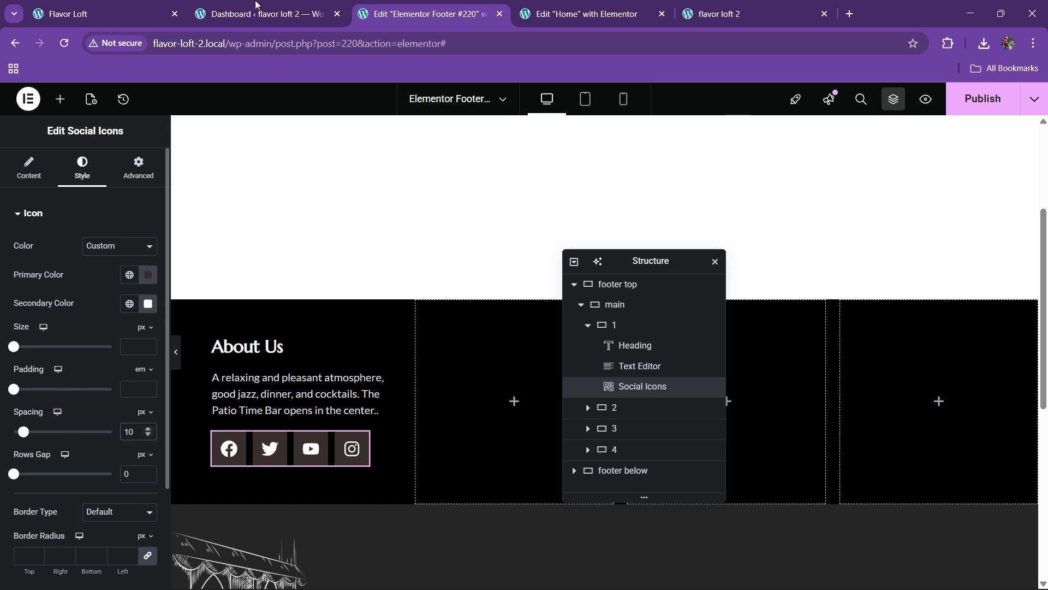
click(159, 5)
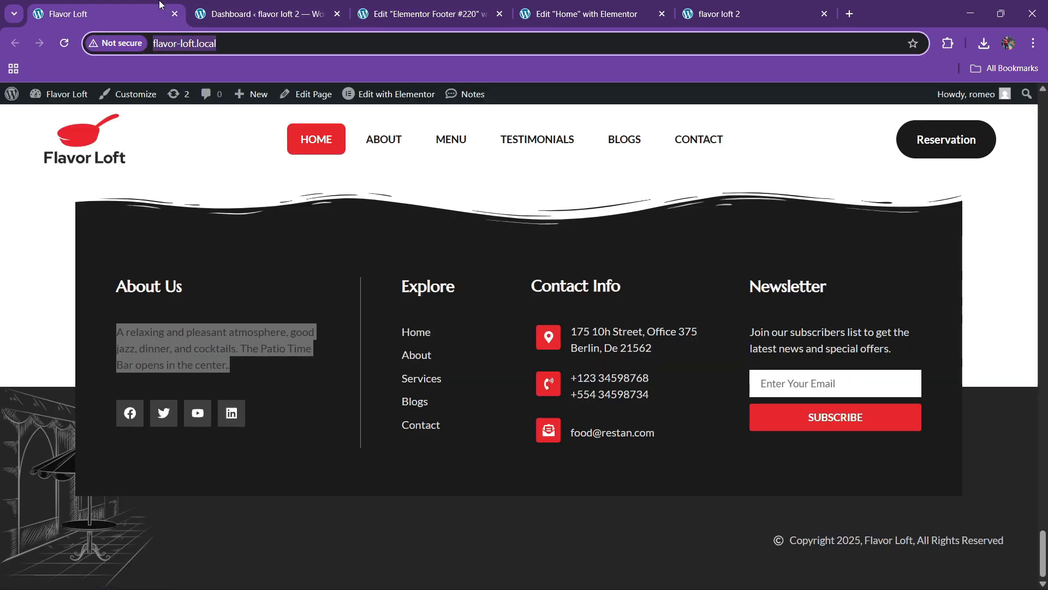
click(470, 8)
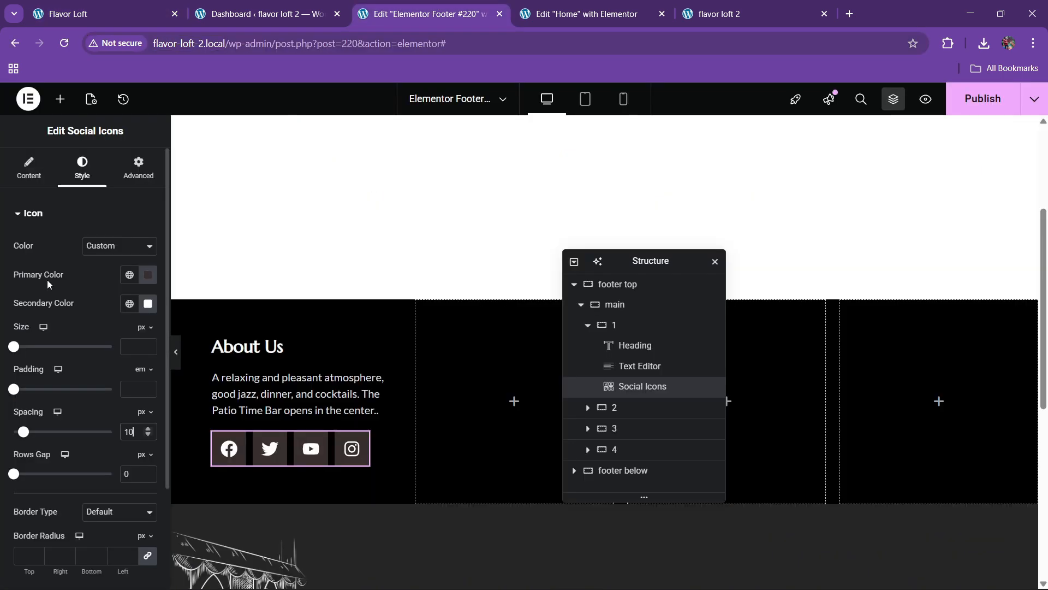
Set the social icons' size to 20 px.
click(148, 344)
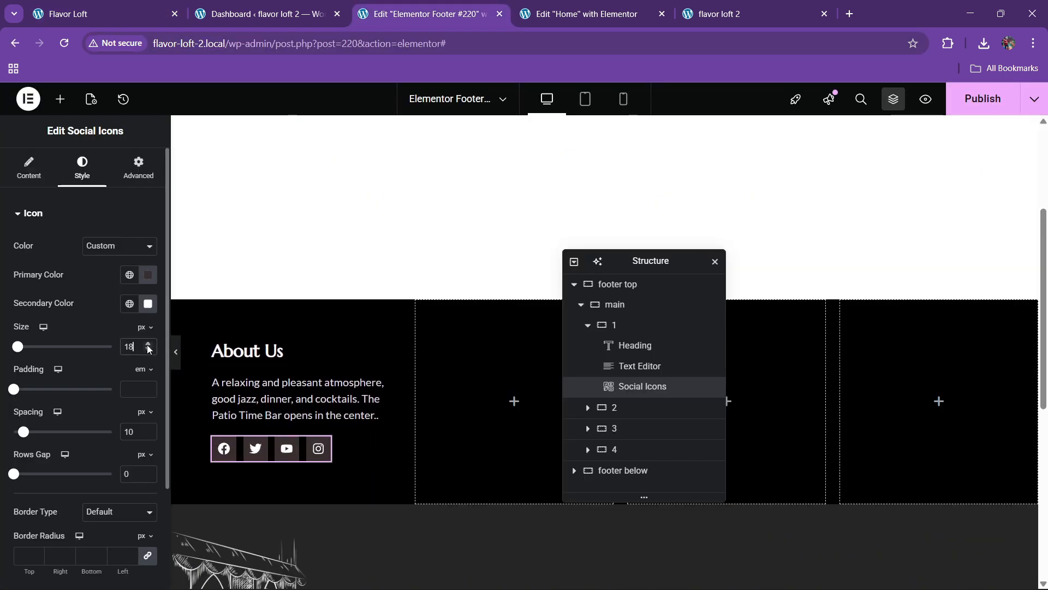
click(148, 345)
click(147, 348)
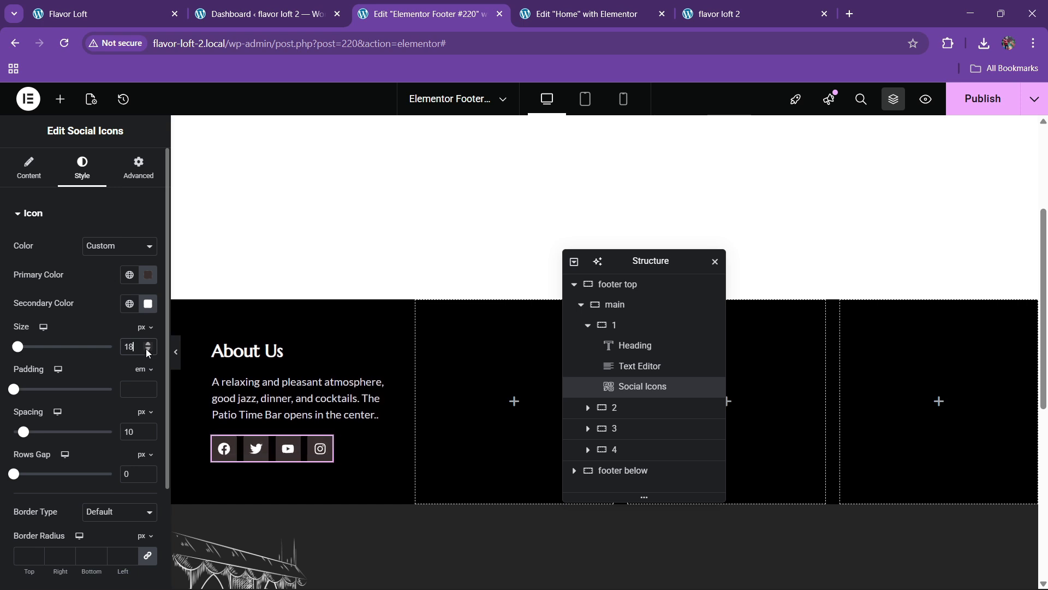
click(147, 349)
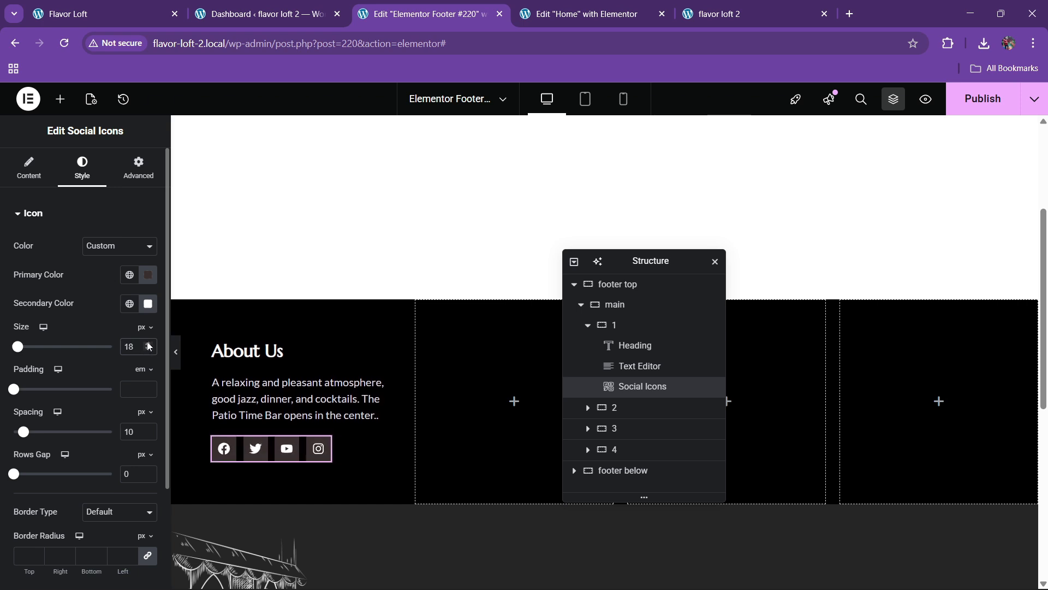
click(147, 345)
click(148, 345)
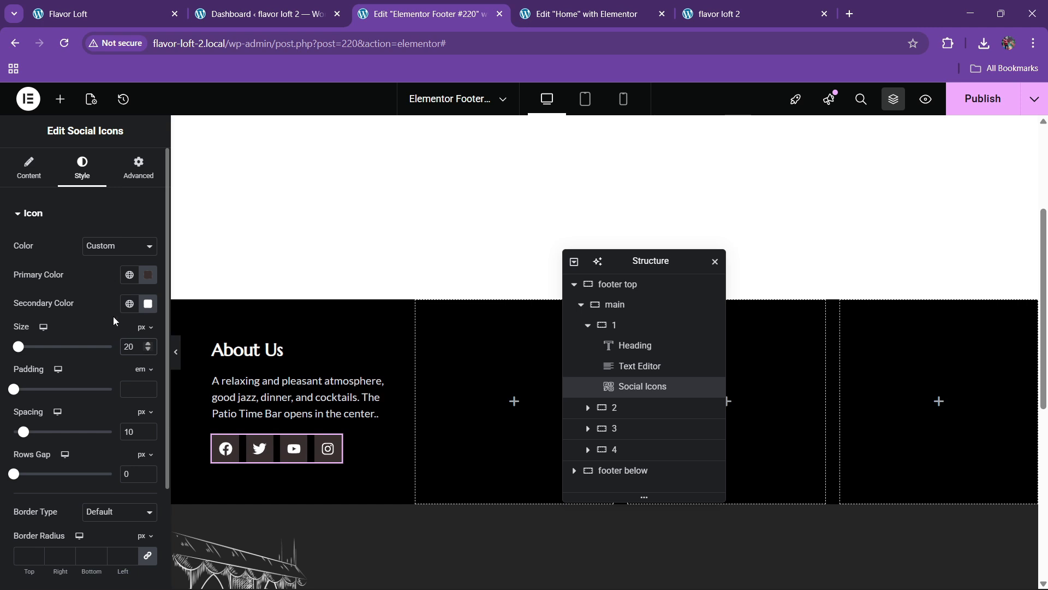
Set the social icons' hover colors to theme red primary and white #FFFFFF secondary, with the Grow hover animation.
scroll(92, 328, down, 3)
click(61, 490)
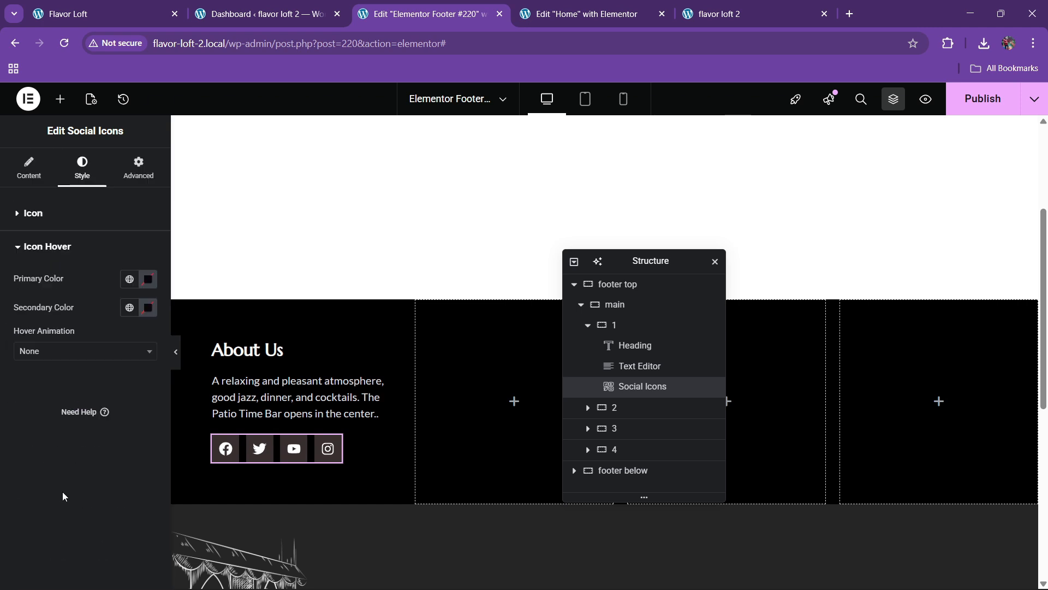
click(130, 279)
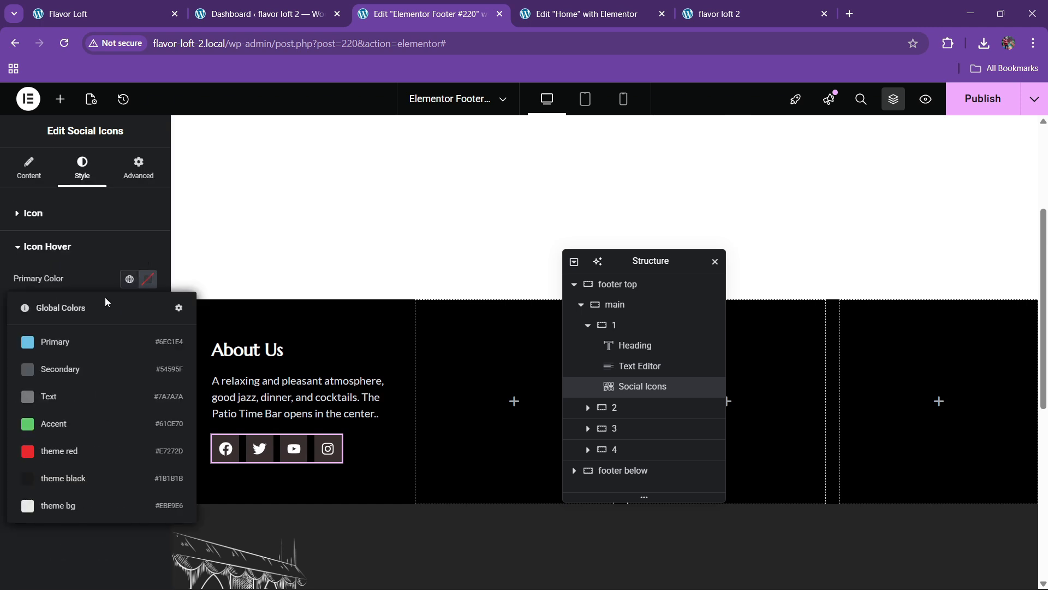
click(44, 449)
click(147, 309)
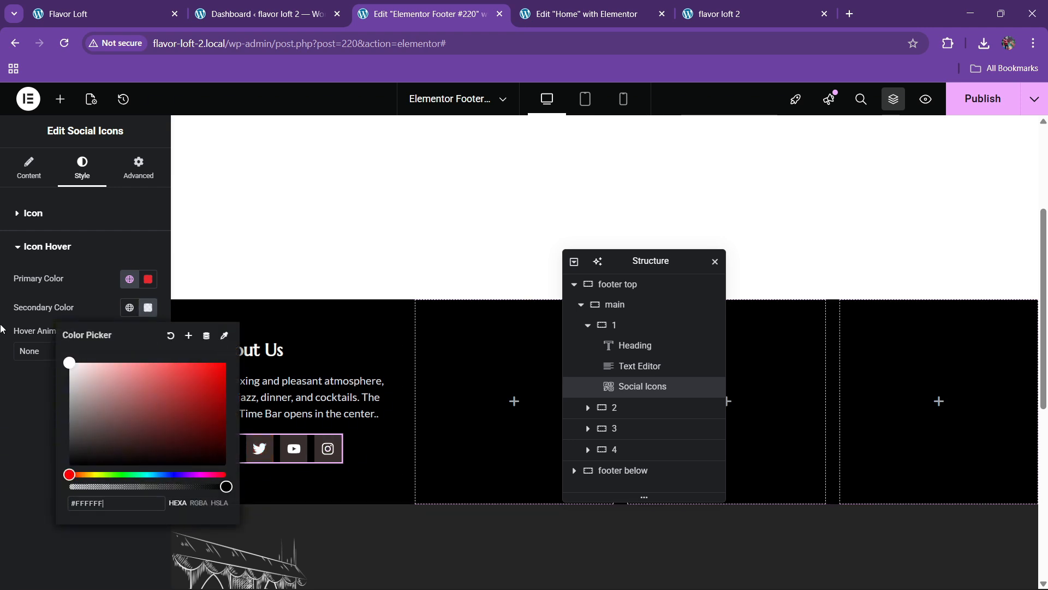
click(40, 364)
click(41, 351)
click(42, 406)
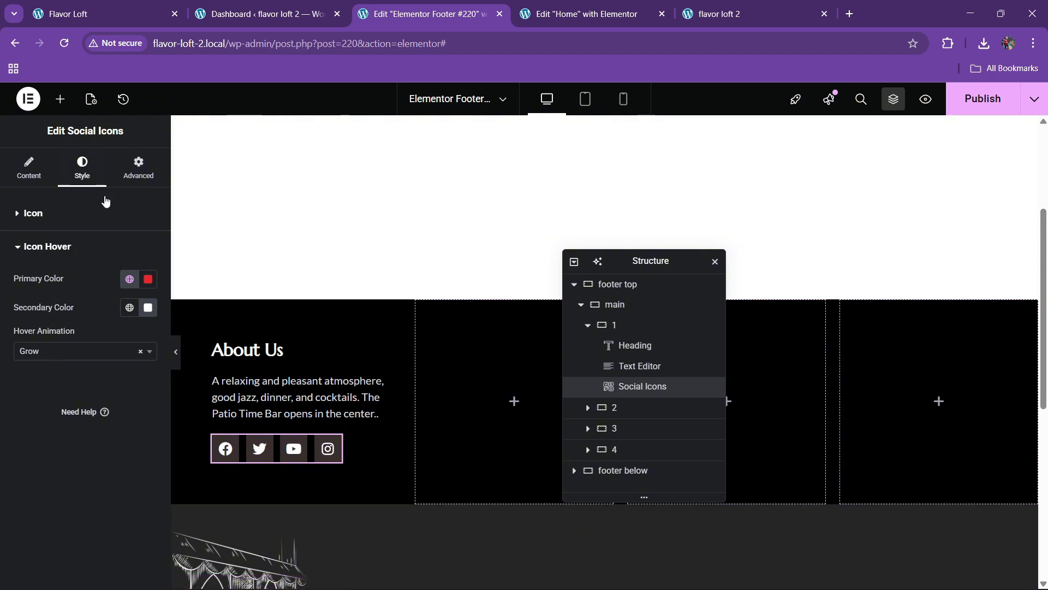
Set the social icons' top margin to 40 px and publish the footer template.
click(134, 174)
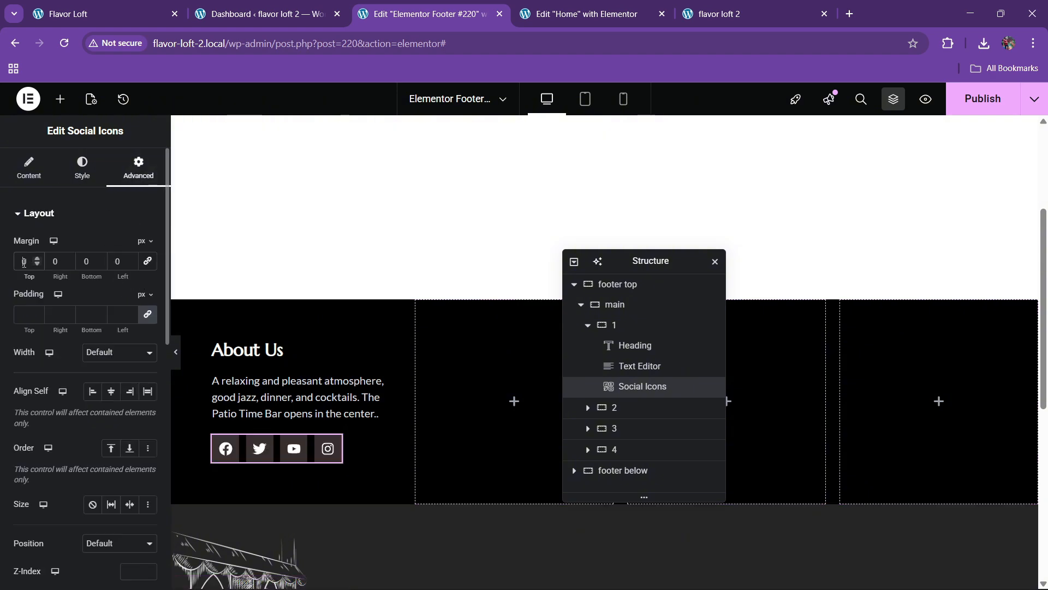
click(153, 4)
click(423, 13)
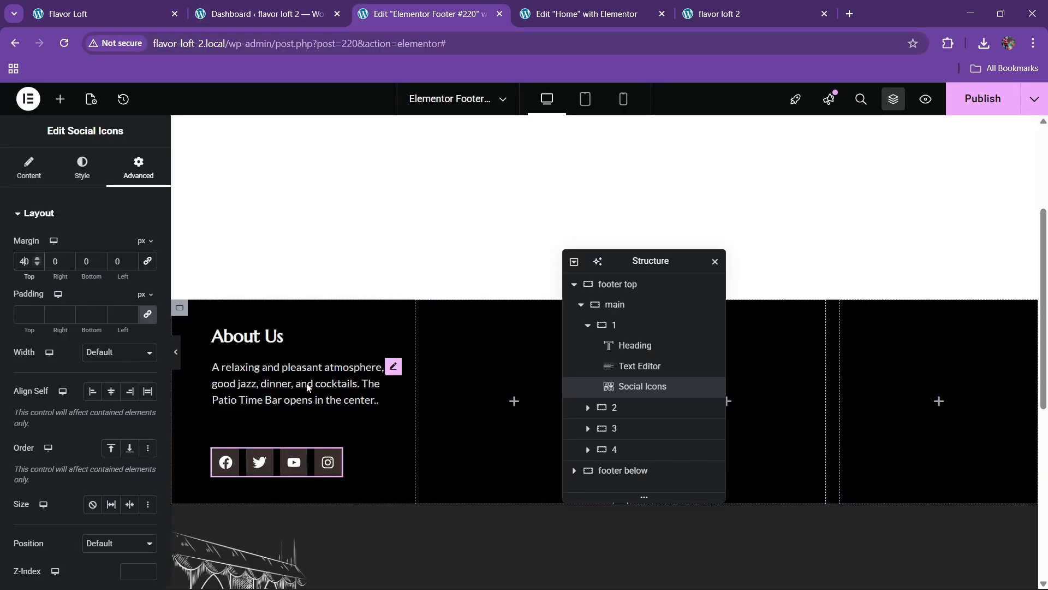
click(990, 99)
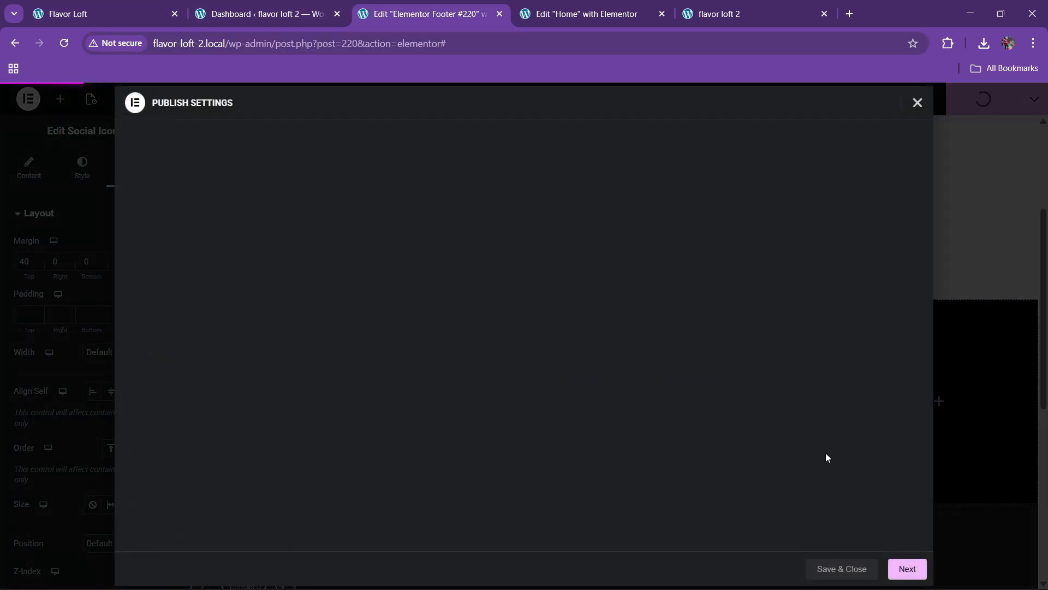
click(843, 573)
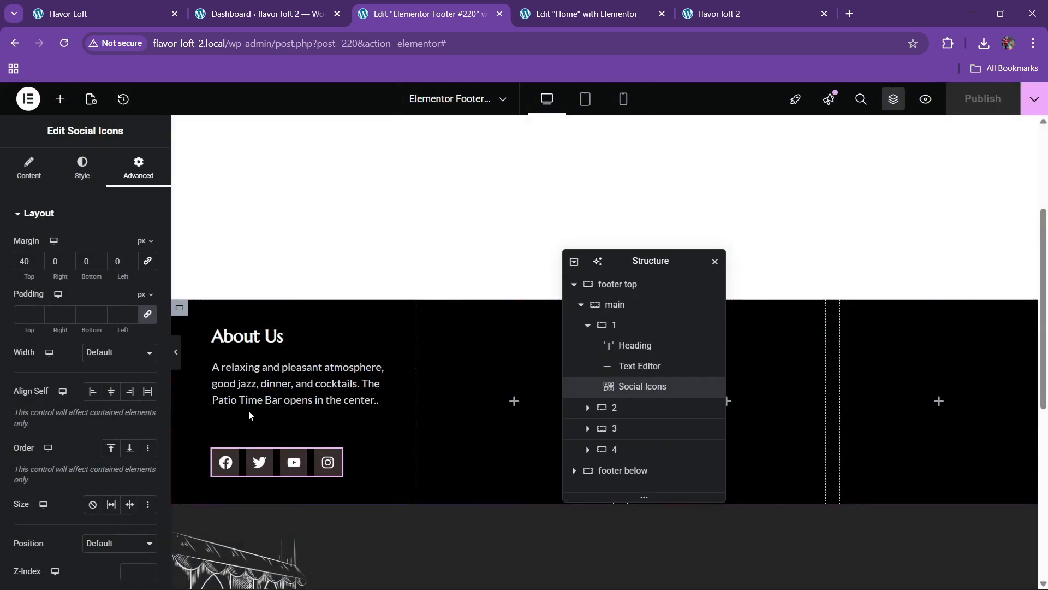
Compare with the reference footer and set the main container's minimum height to 500 px.
click(151, 5)
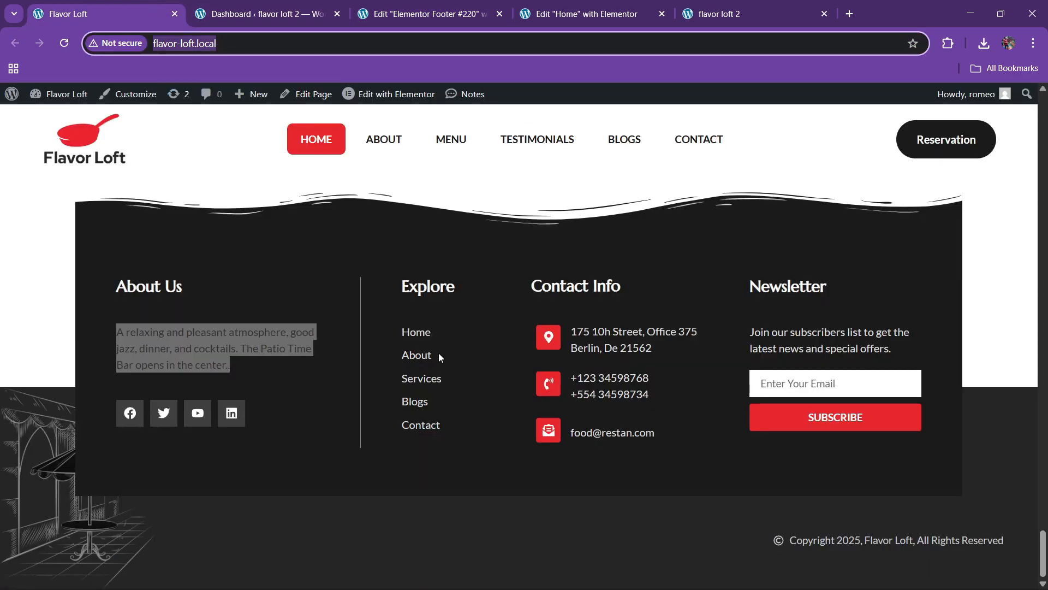
click(426, 13)
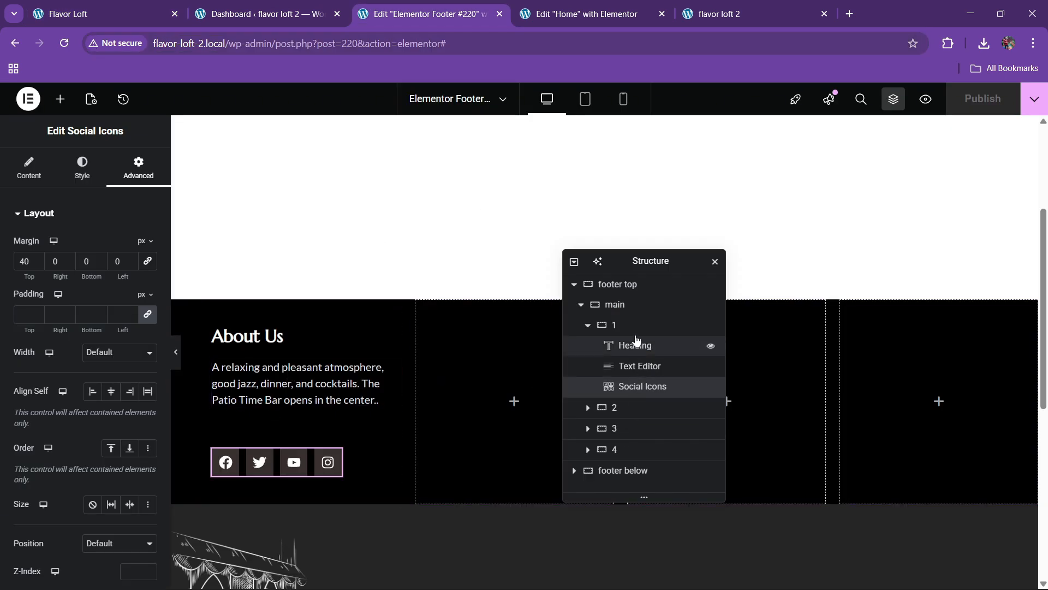
click(631, 310)
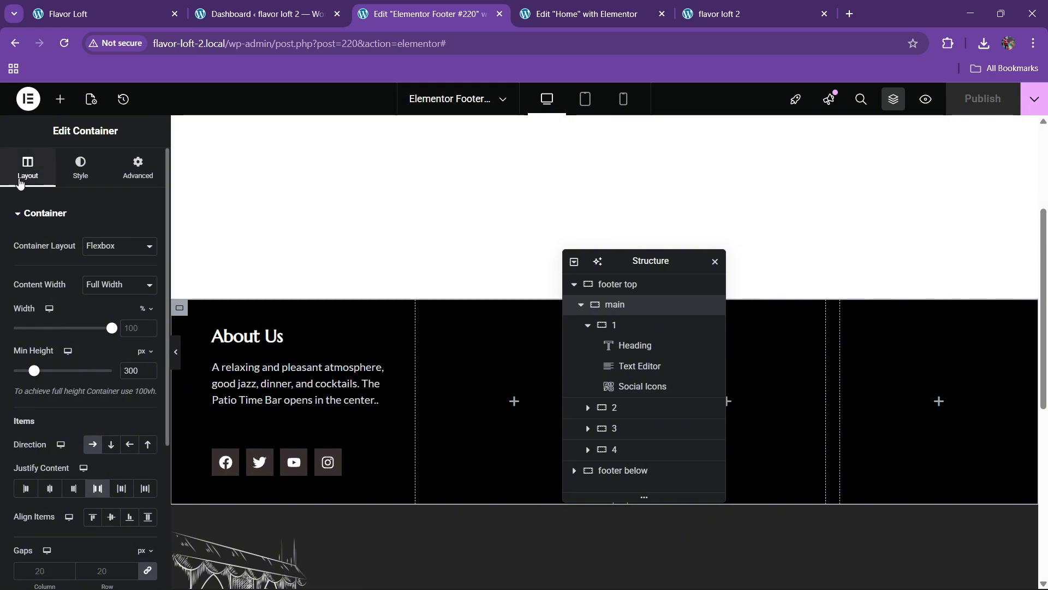
scroll(41, 358, down, 3)
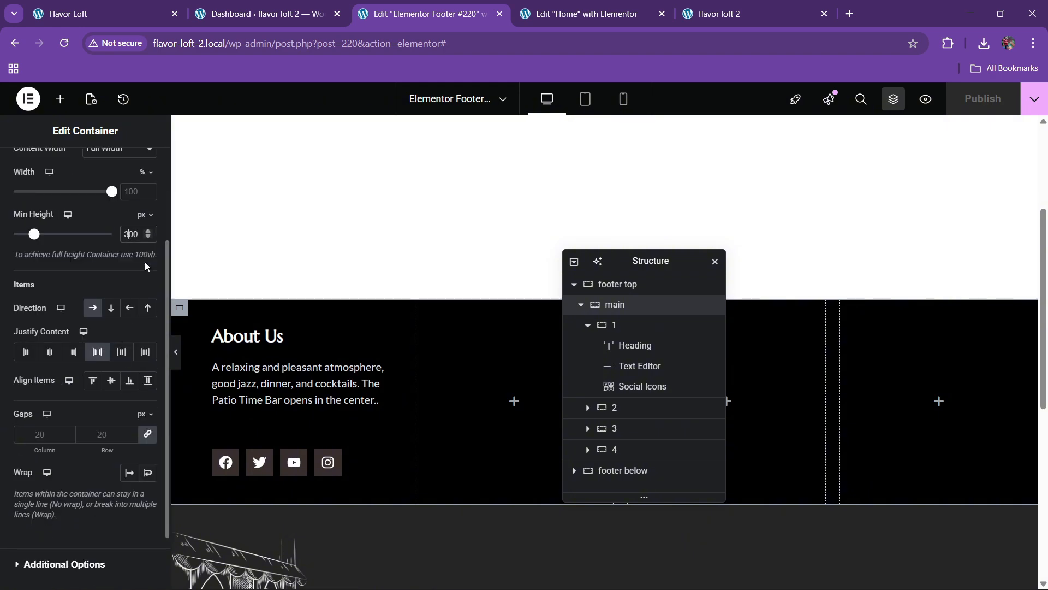
key(BackSpace)
text(6)
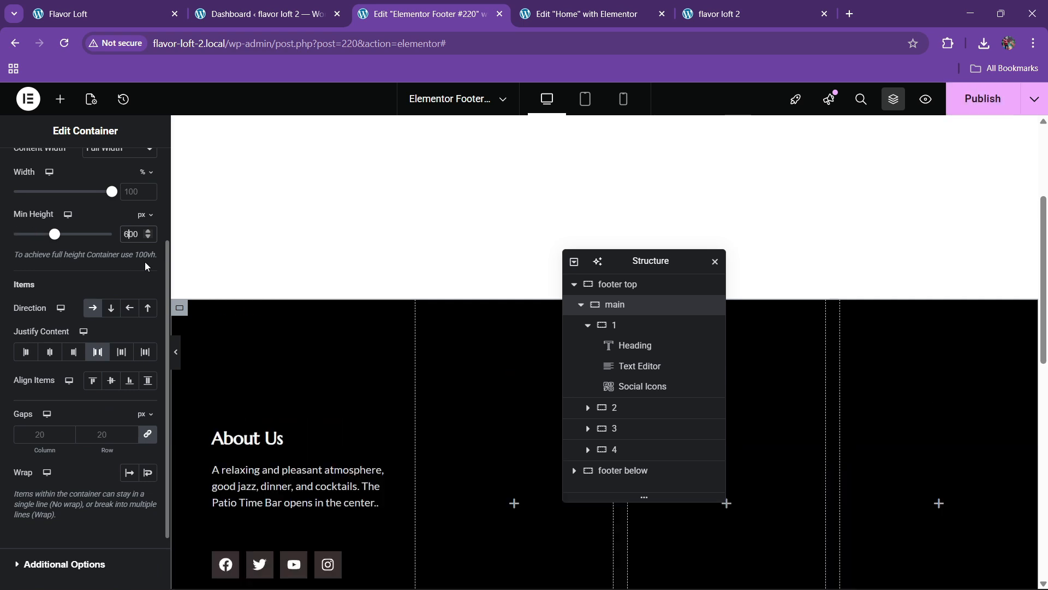
key(BackSpace)
text(5)
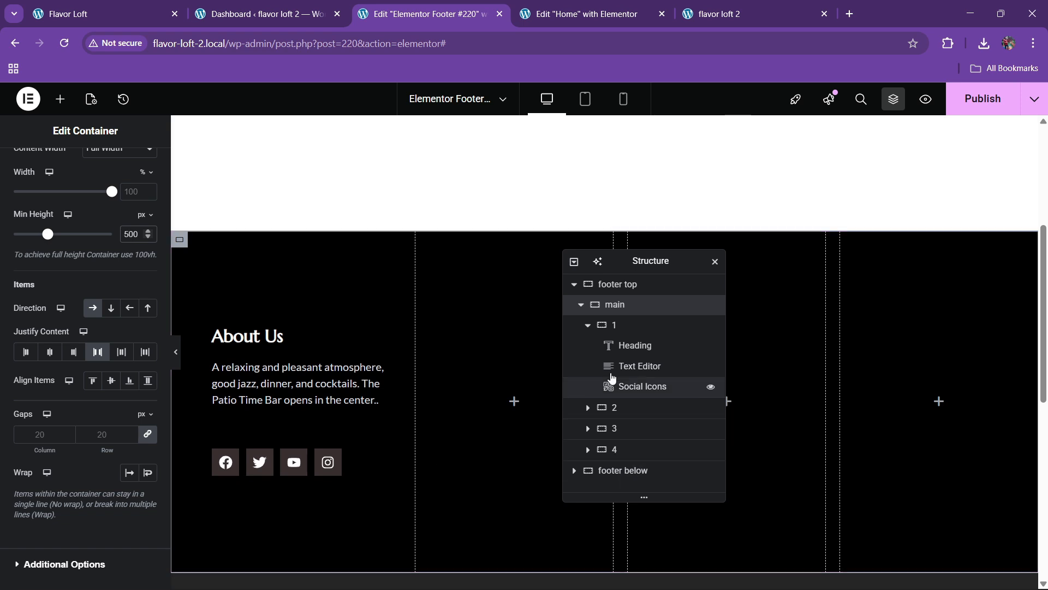
Add a brush-stroke wave shape divider to the top edge of the main container and set its height to 76 px.
scroll(98, 306, down, 2)
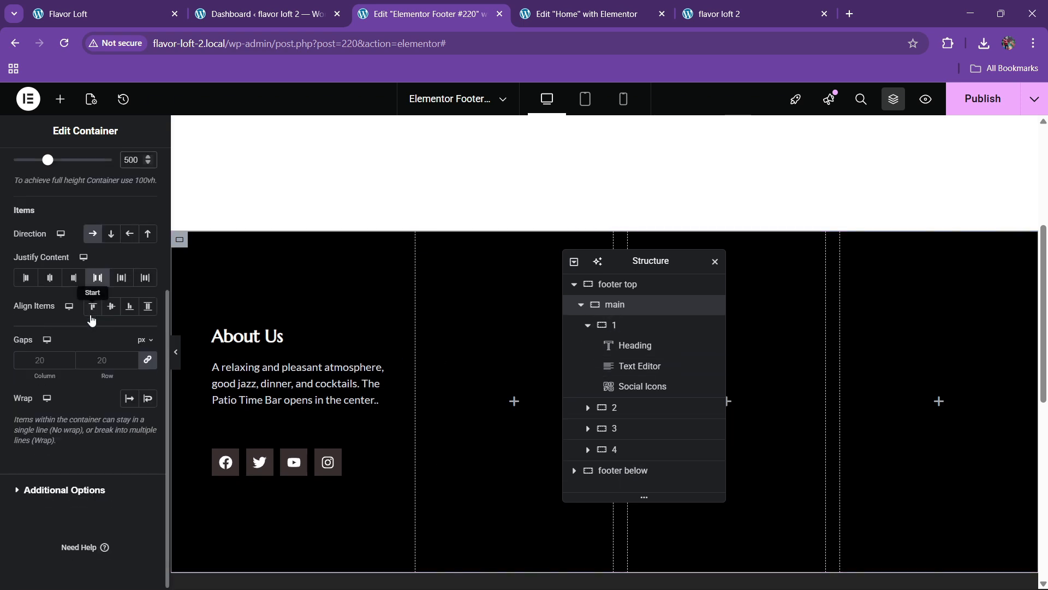
scroll(65, 382, up, 5)
click(77, 164)
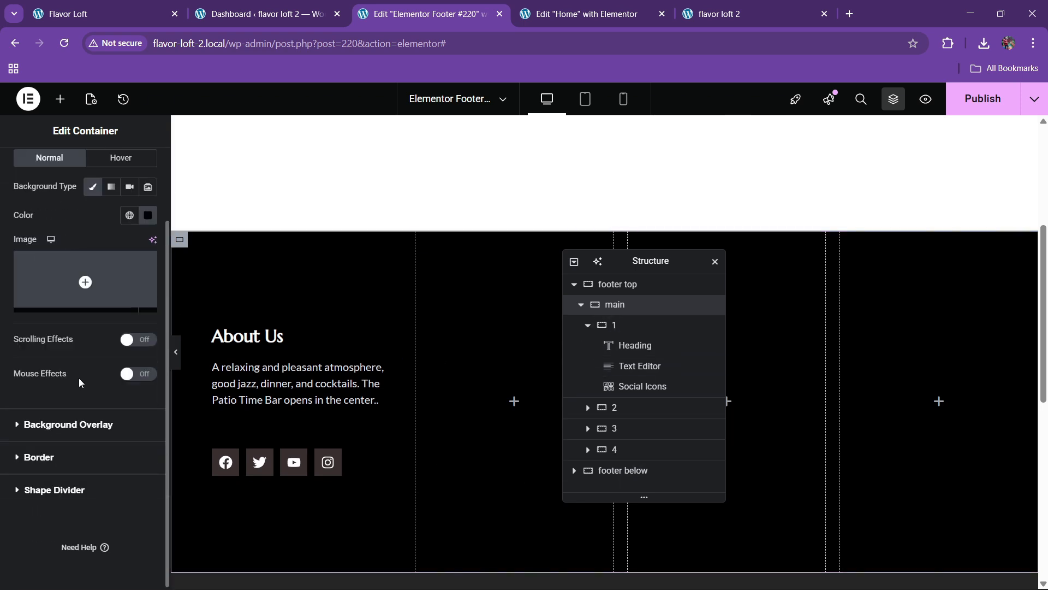
click(51, 490)
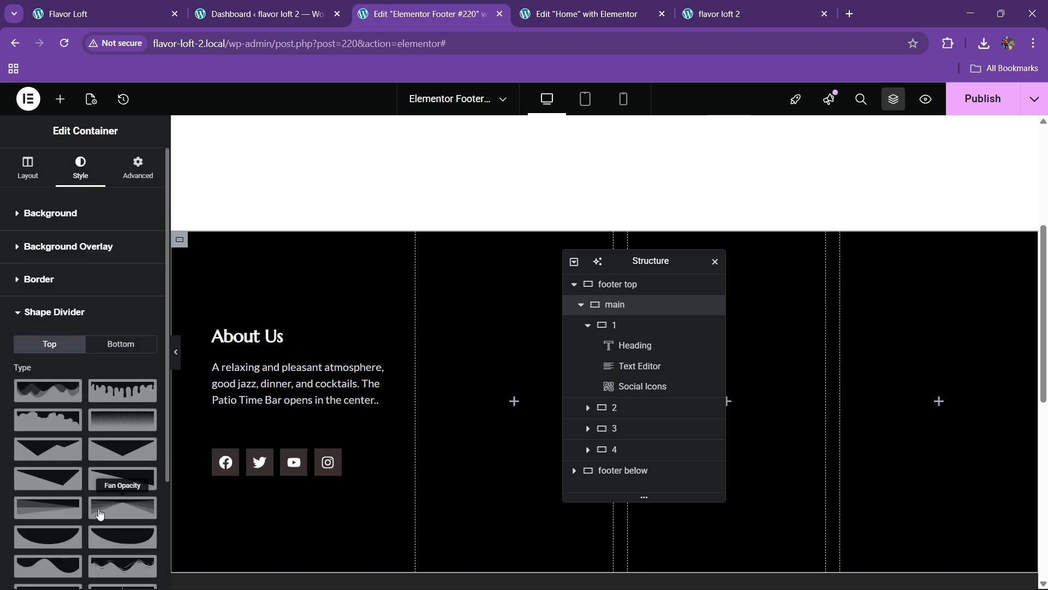
scroll(99, 524, down, 1)
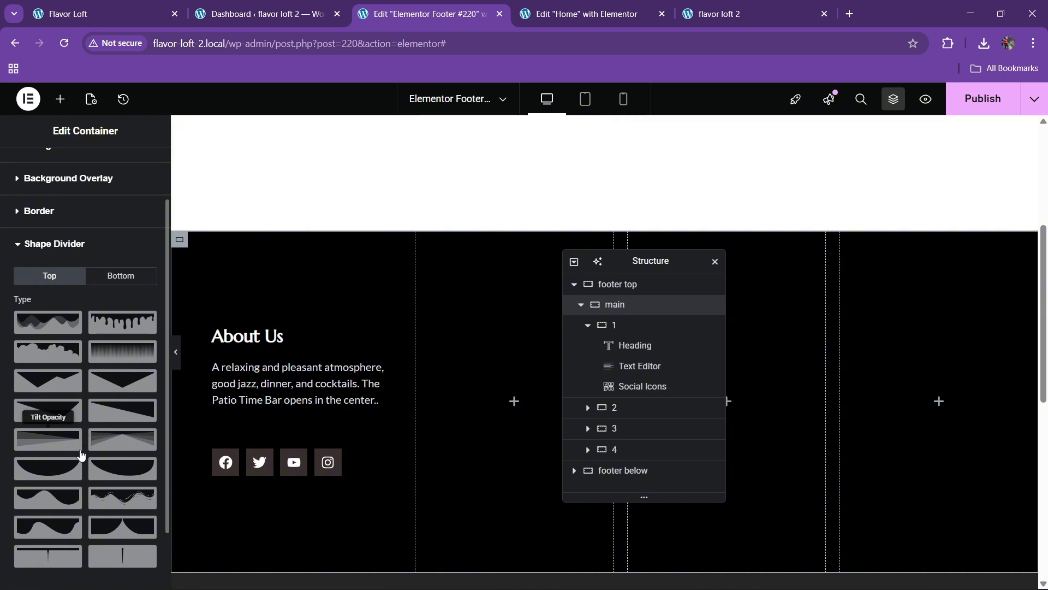
click(75, 7)
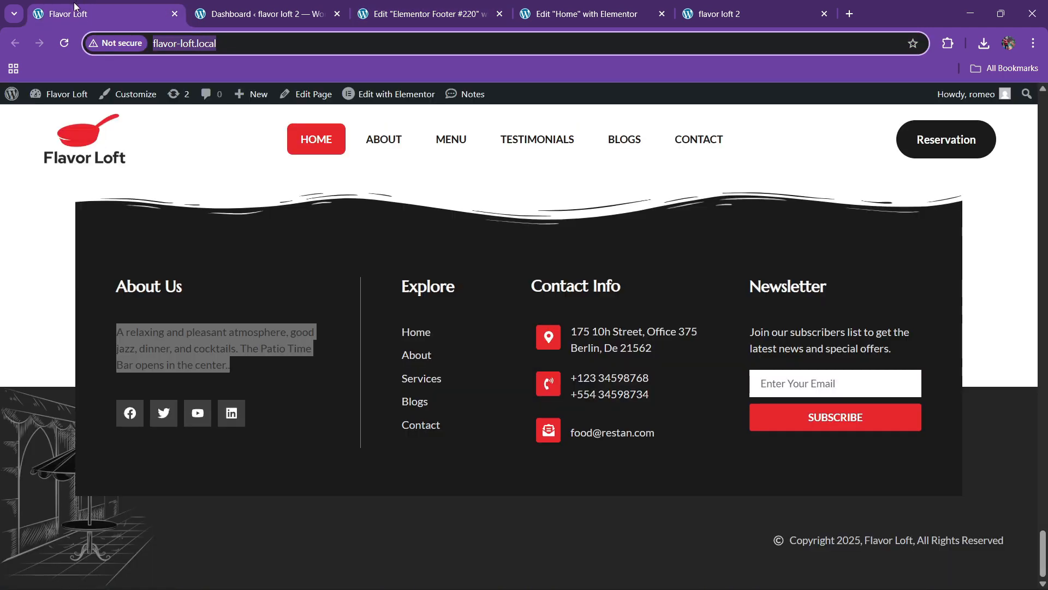
click(431, 6)
click(122, 498)
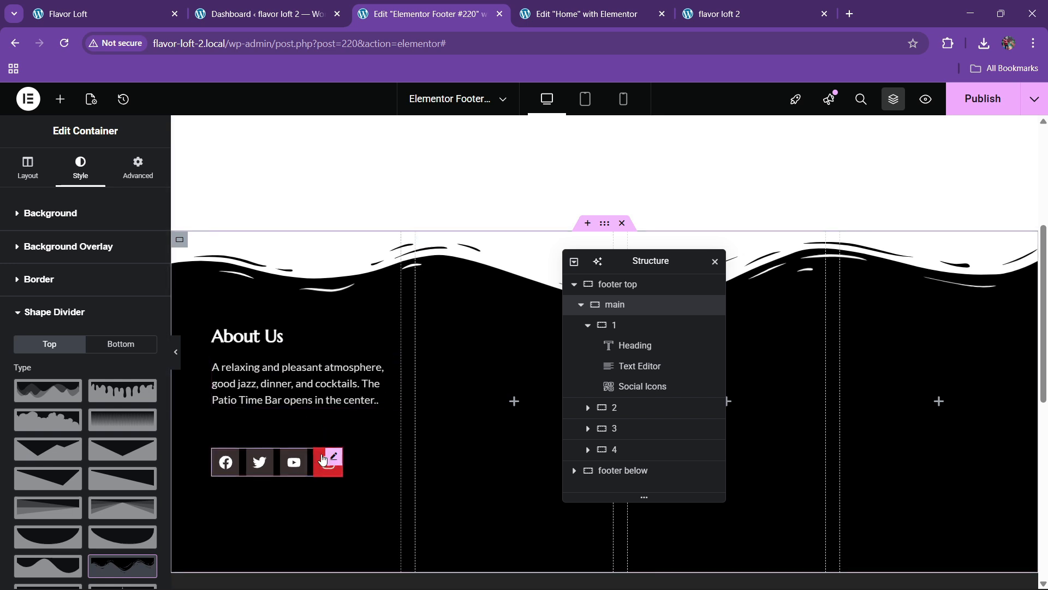
scroll(25, 465, down, 5)
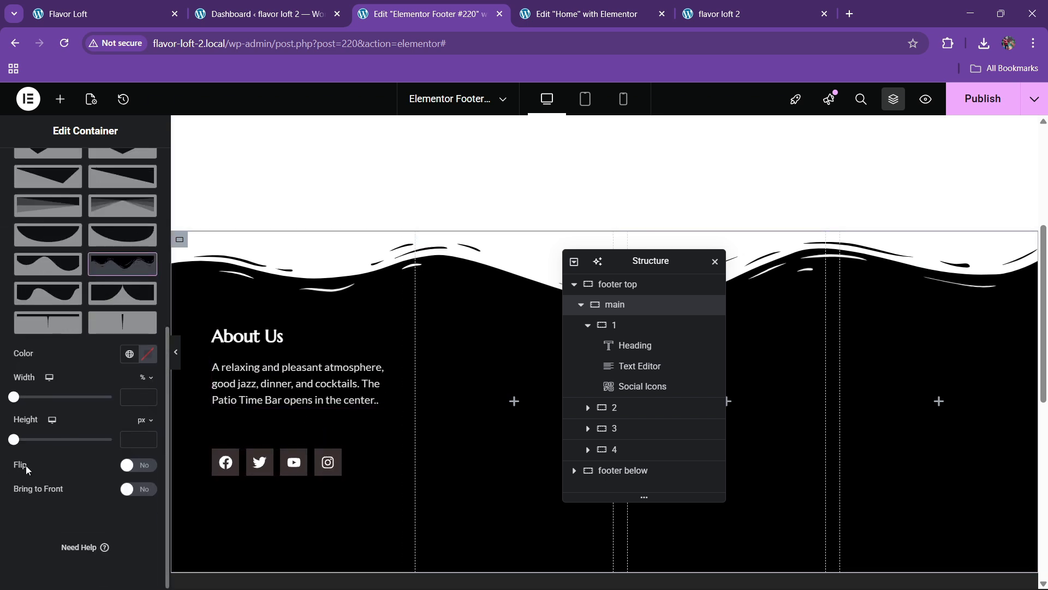
drag(17, 446, 31, 449)
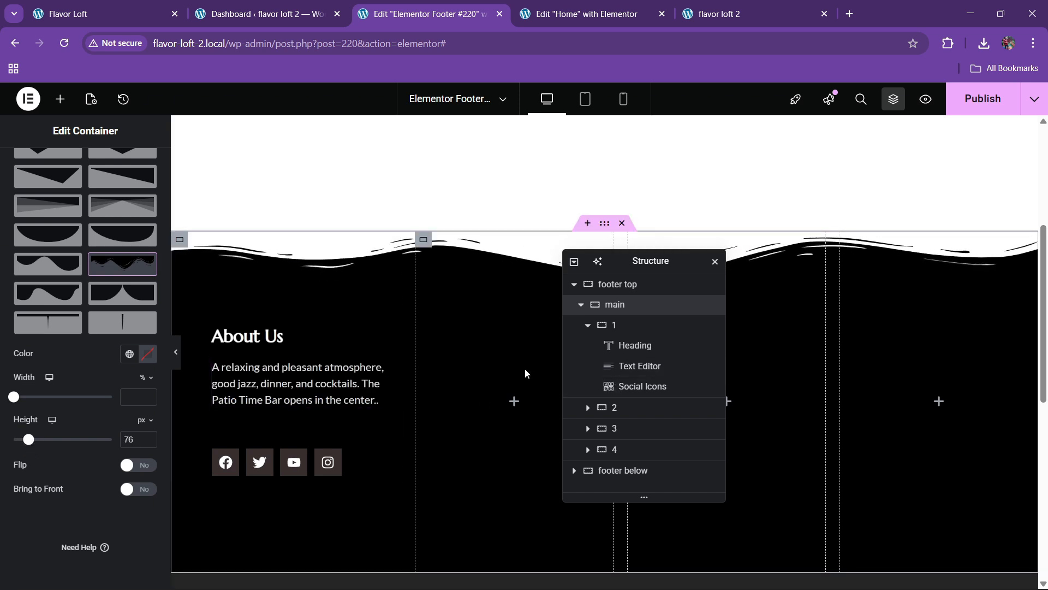
Set the main container's item alignment to Center.
click(617, 327)
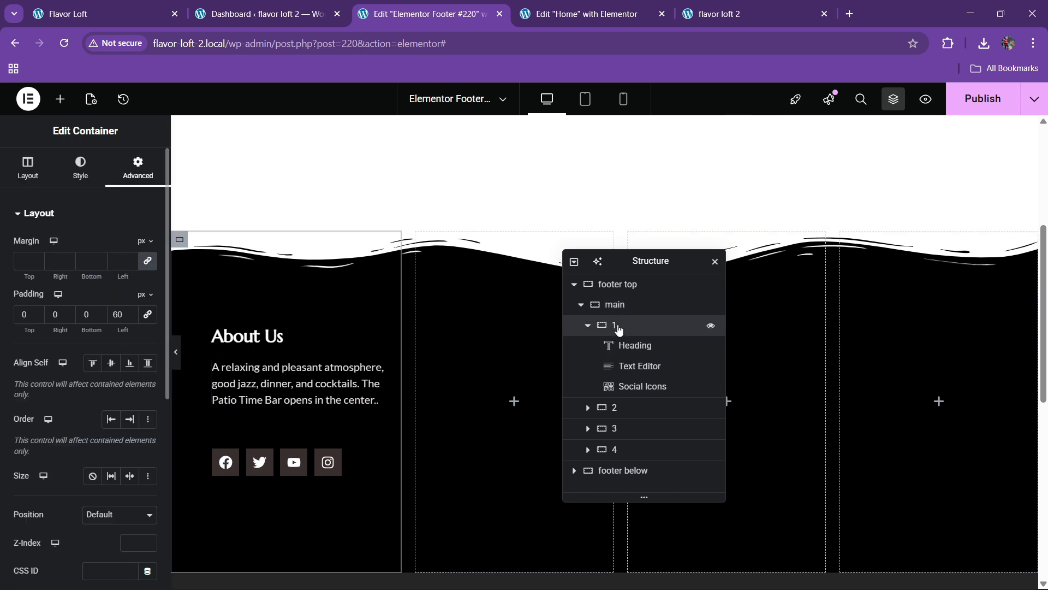
click(615, 304)
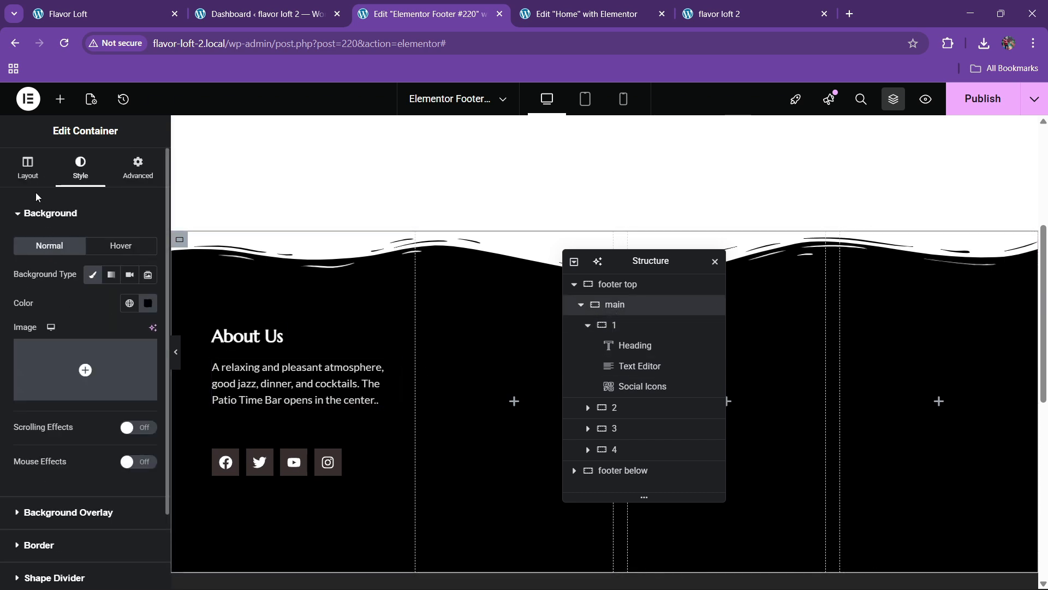
click(30, 172)
scroll(44, 362, down, 3)
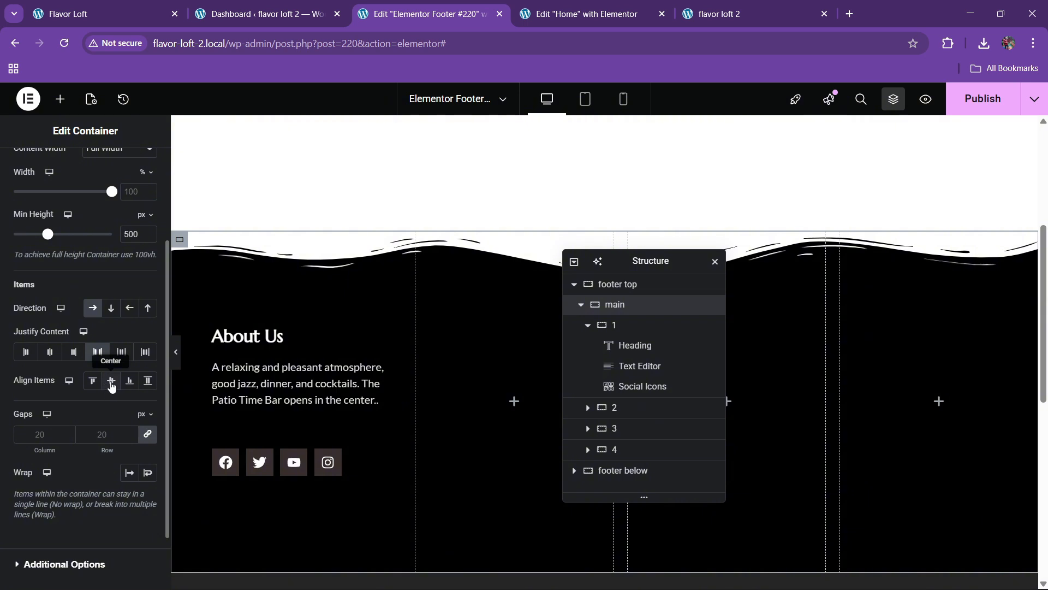
click(111, 382)
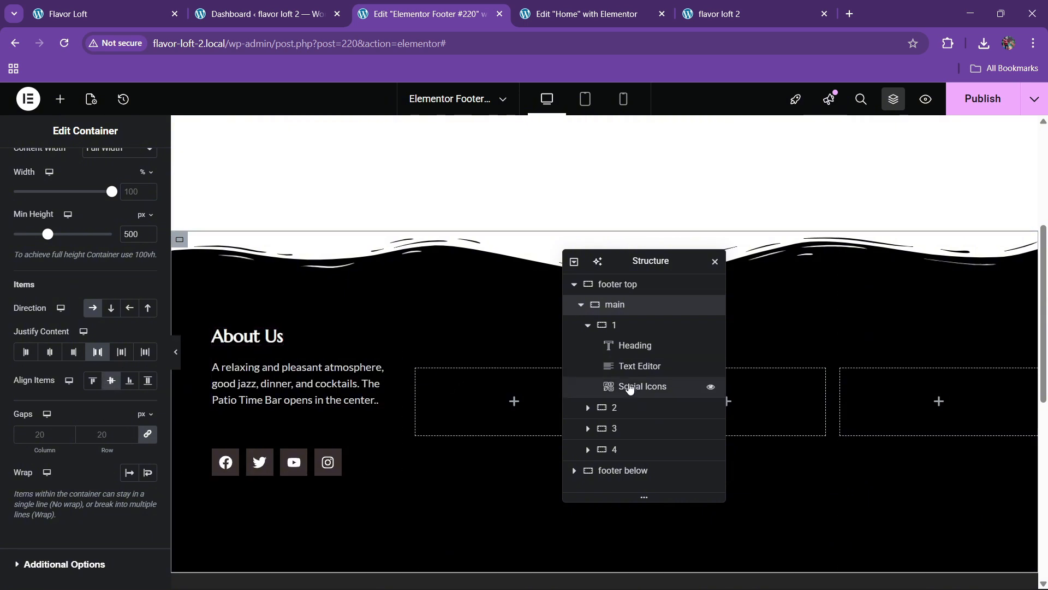
Set the top and bottom padding of container 1, the About Us column, to 40 px each.
click(614, 324)
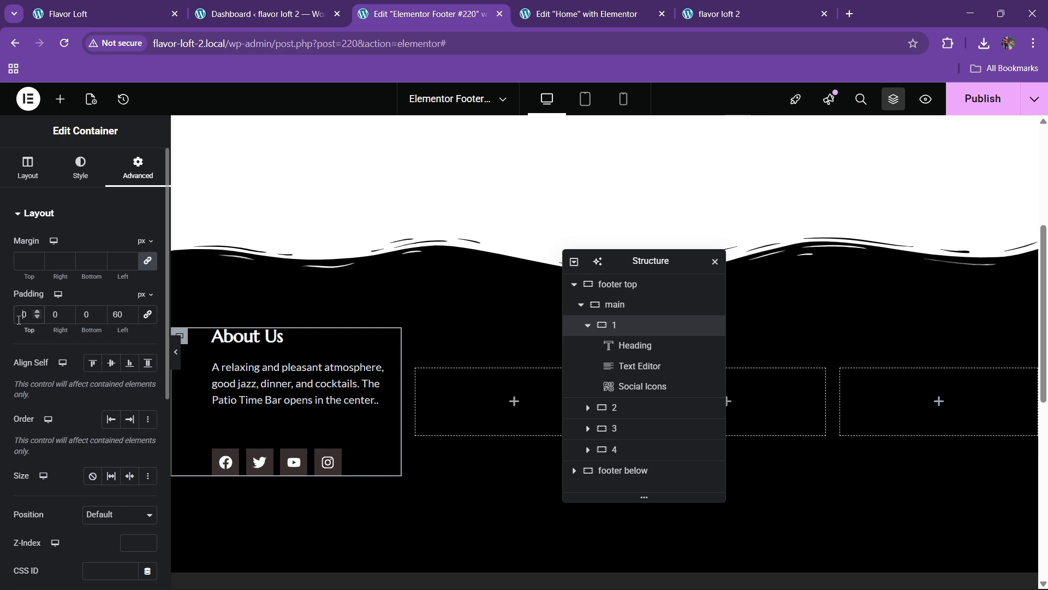
text(3)
text(3)
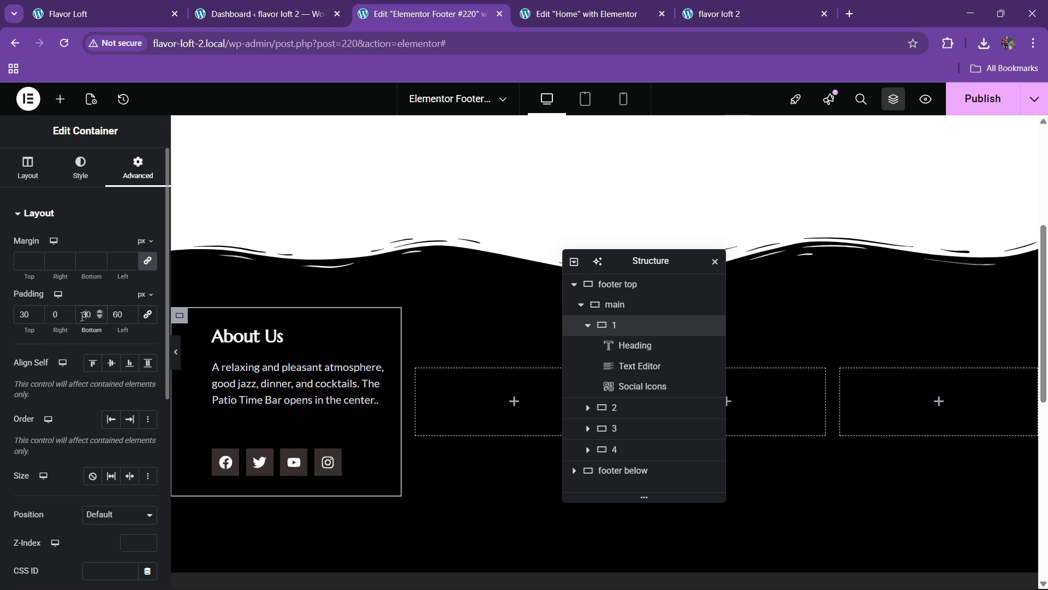
key(BackSpace)
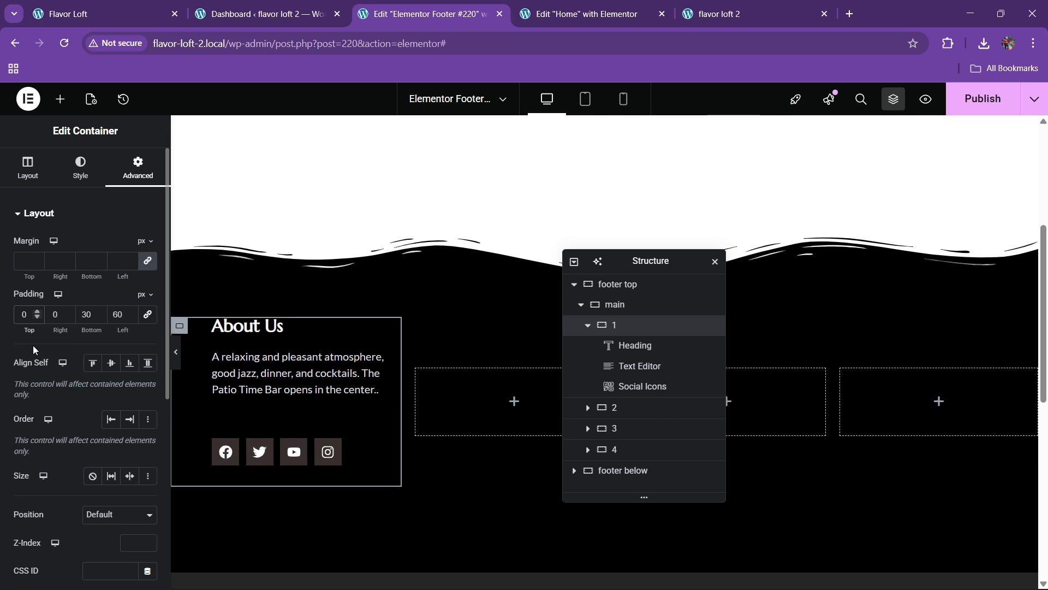
text(4)
key(Tab)
key(Tab)
text(40)
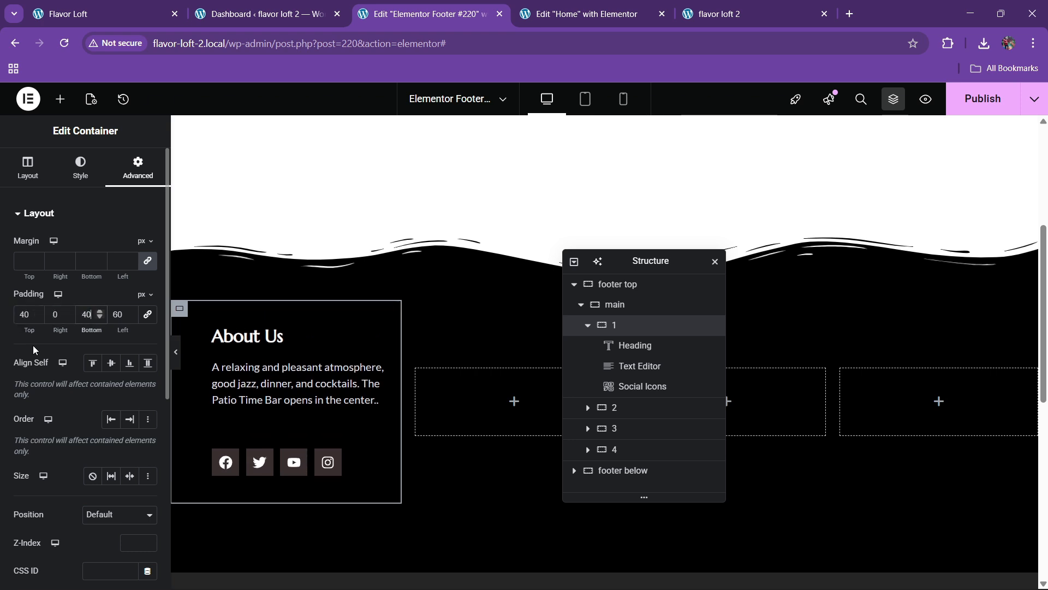
Give container 1, the About Us column, a solid border with a width of 1 px on its right side only.
click(76, 186)
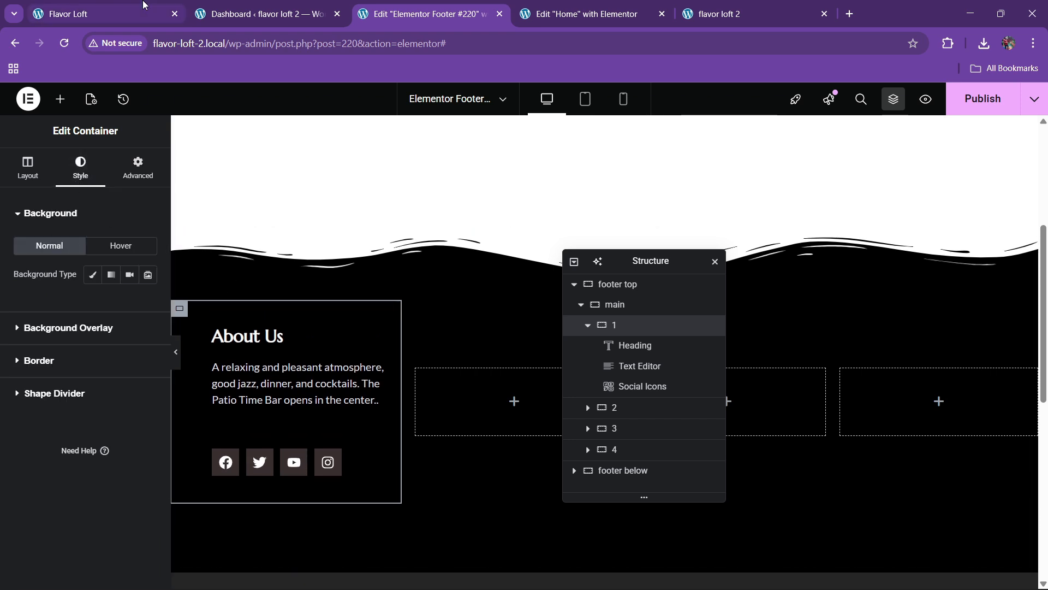
click(98, 13)
click(426, 14)
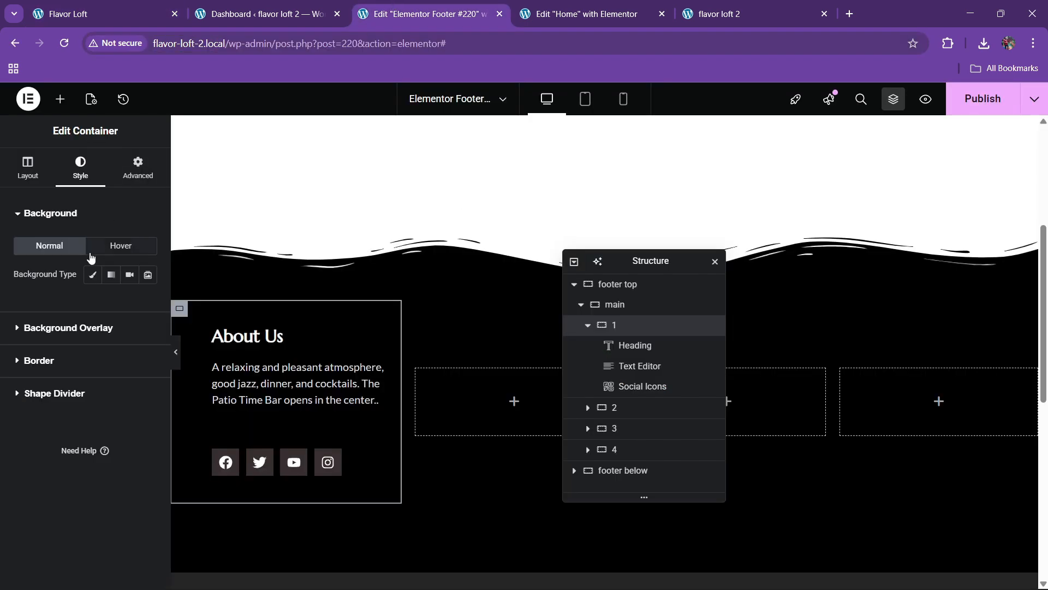
click(38, 361)
click(106, 348)
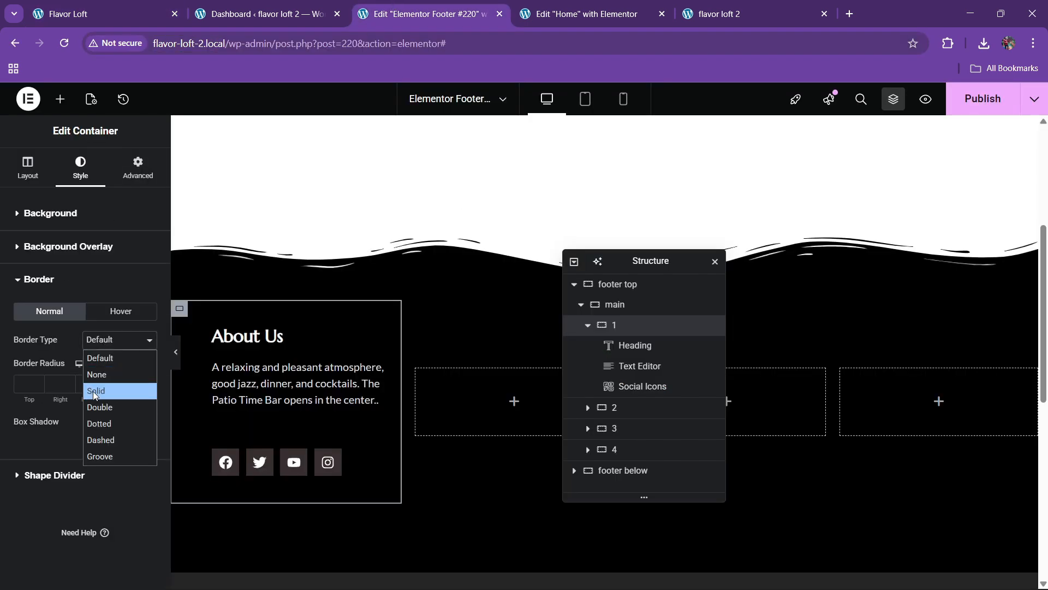
click(93, 391)
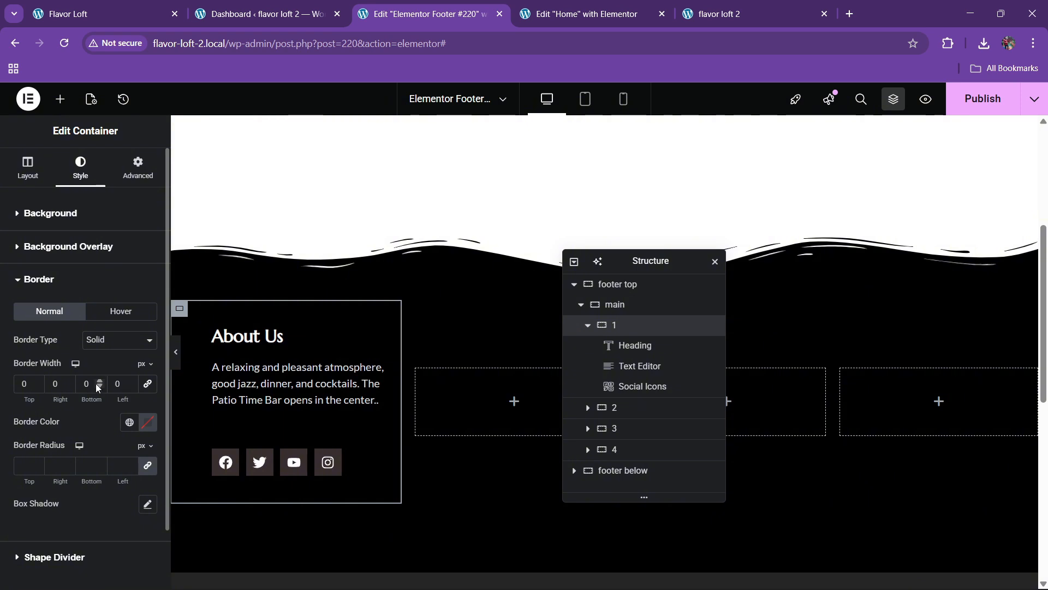
click(68, 381)
Set the border color of container 1 to the gray #867979 and preview the footer without the editing panel.
click(147, 422)
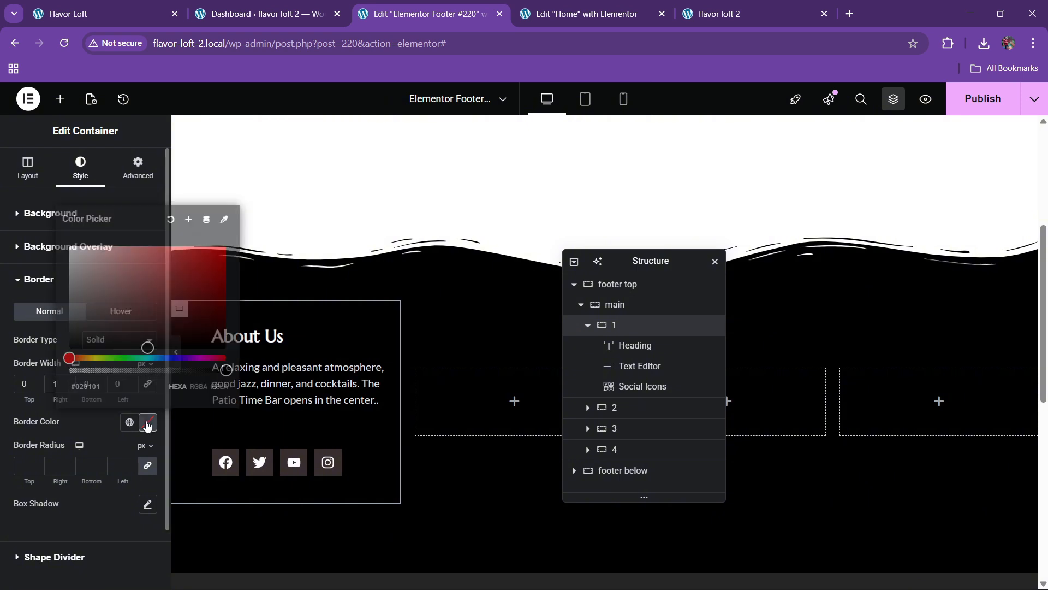
drag(65, 285, 85, 296)
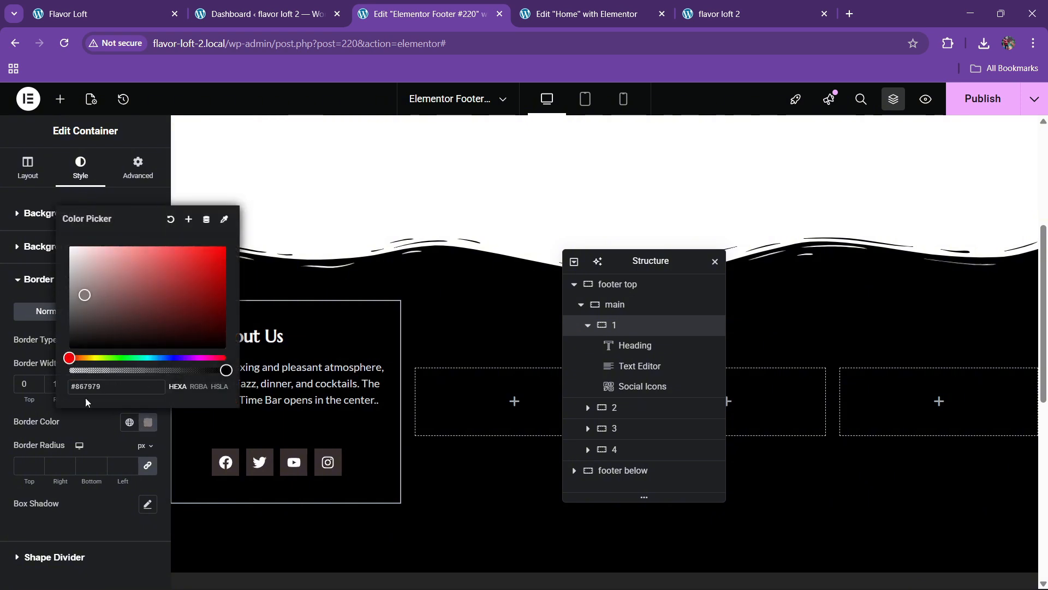
click(143, 424)
click(177, 357)
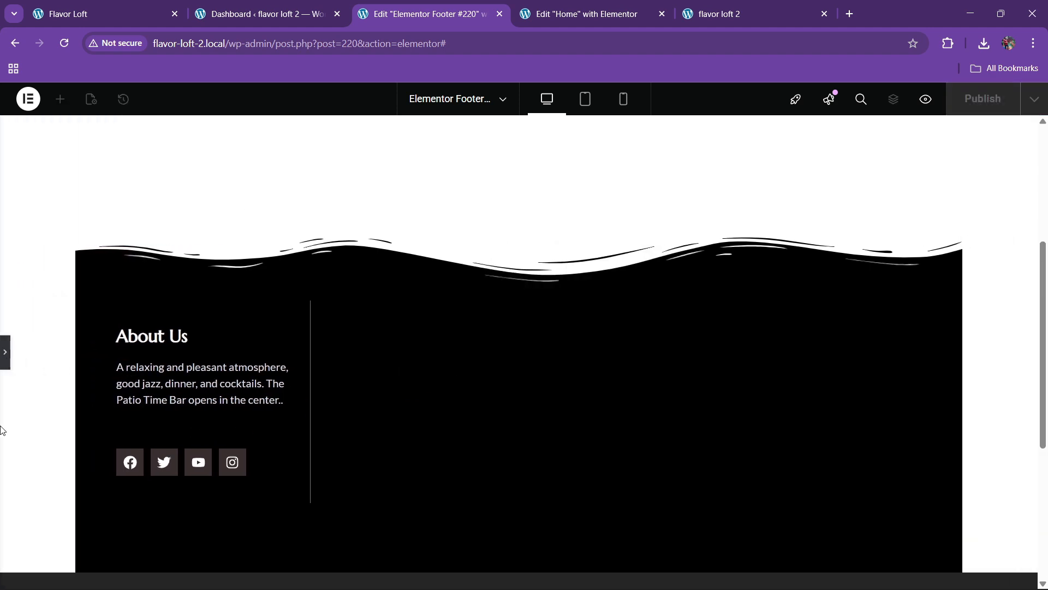
click(5, 360)
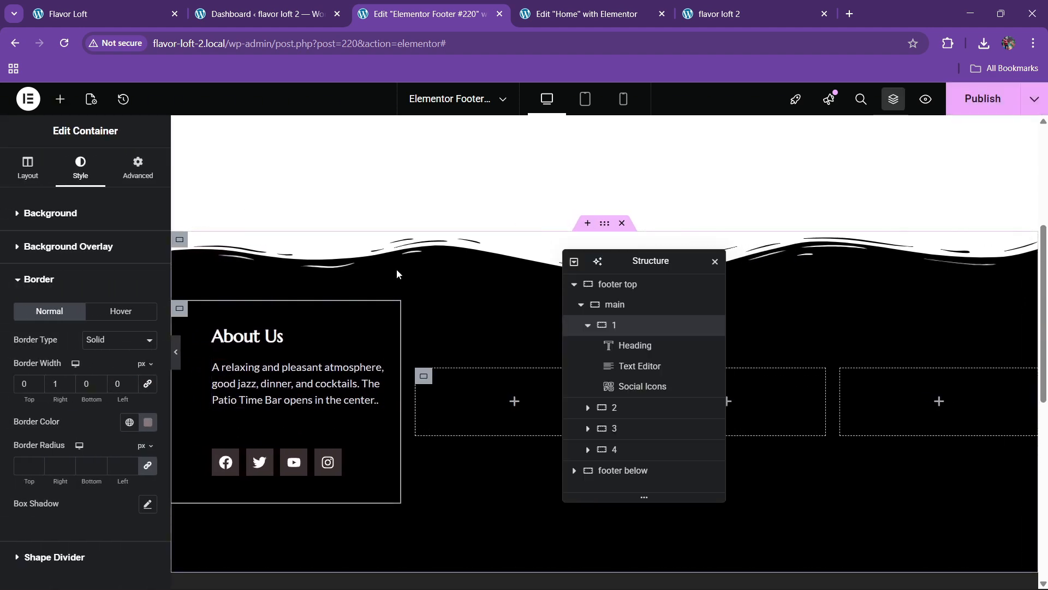
Check the reference footer, then copy the About Us heading into container 2 and change its title to Explore.
click(136, 8)
click(426, 13)
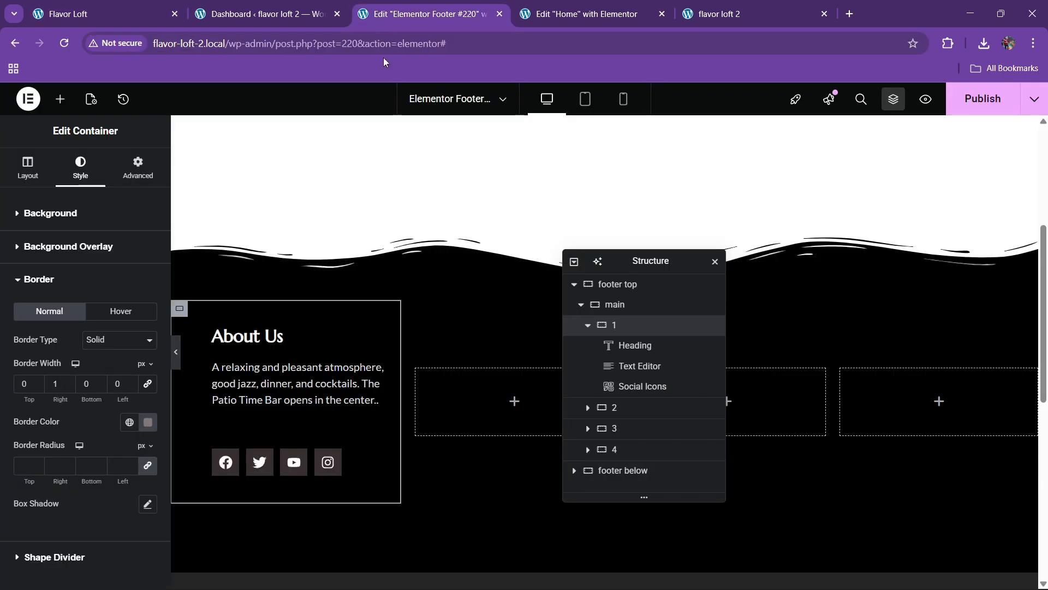
right_click(243, 337)
click(282, 348)
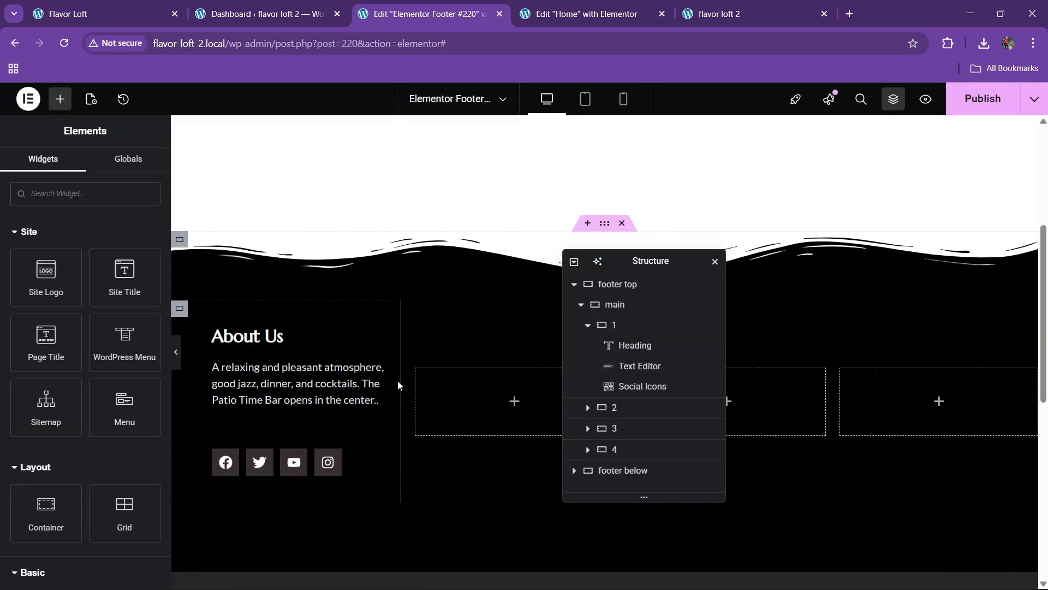
right_click(484, 402)
click(514, 340)
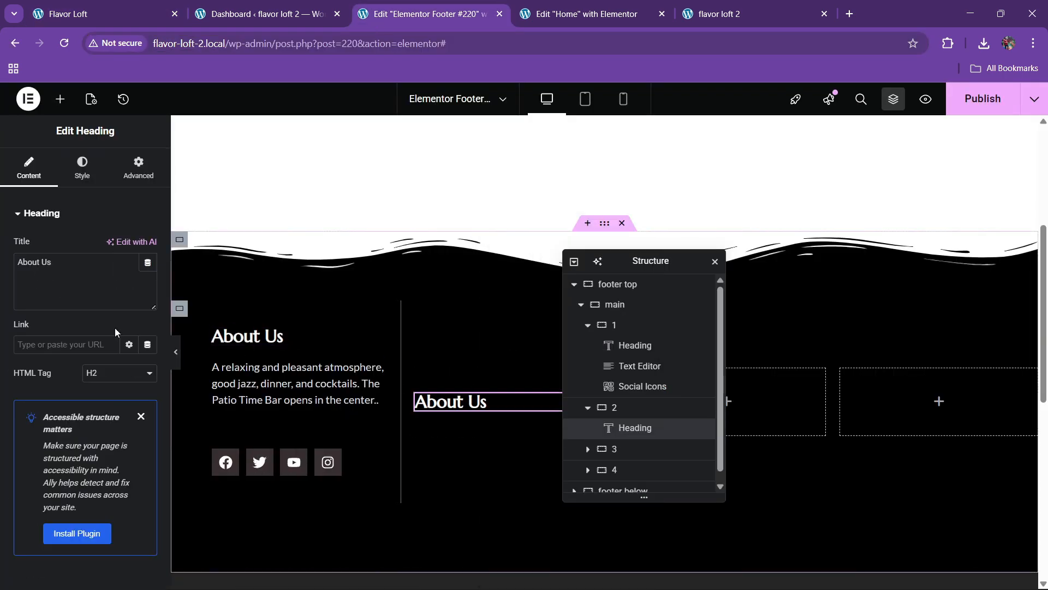
drag(52, 262, 2, 268)
text(Explore)
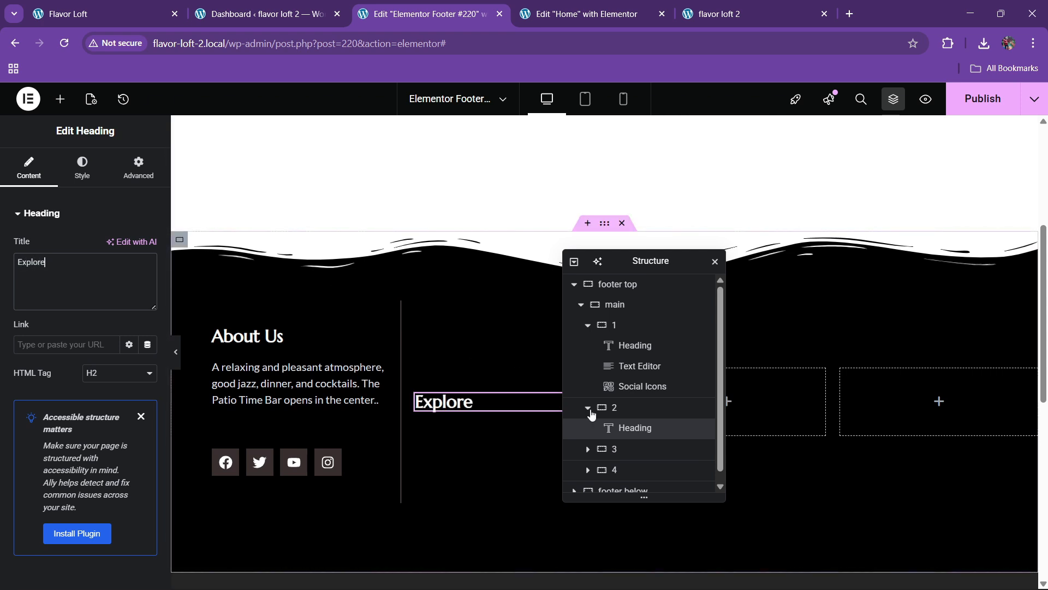
Try aligning the main container's items to Start, and restore the Center alignment.
scroll(601, 418, down, 1)
click(615, 295)
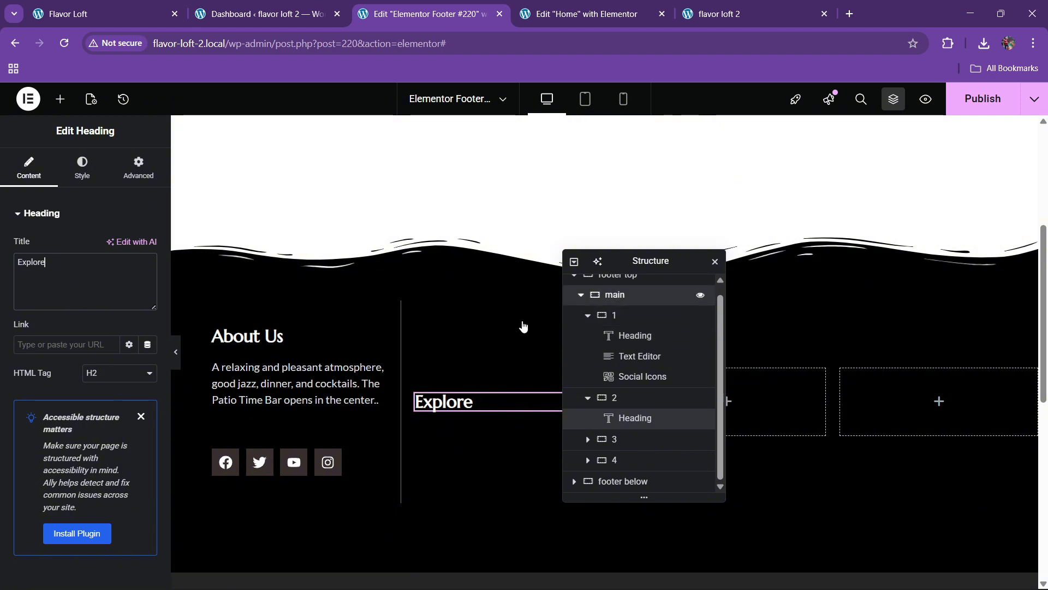
click(92, 517)
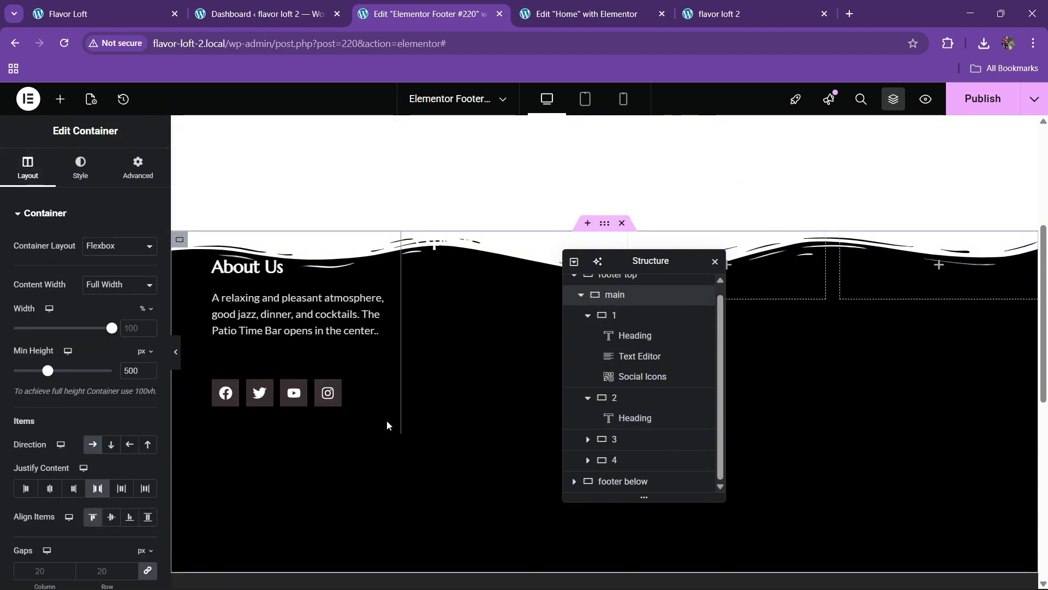
click(110, 516)
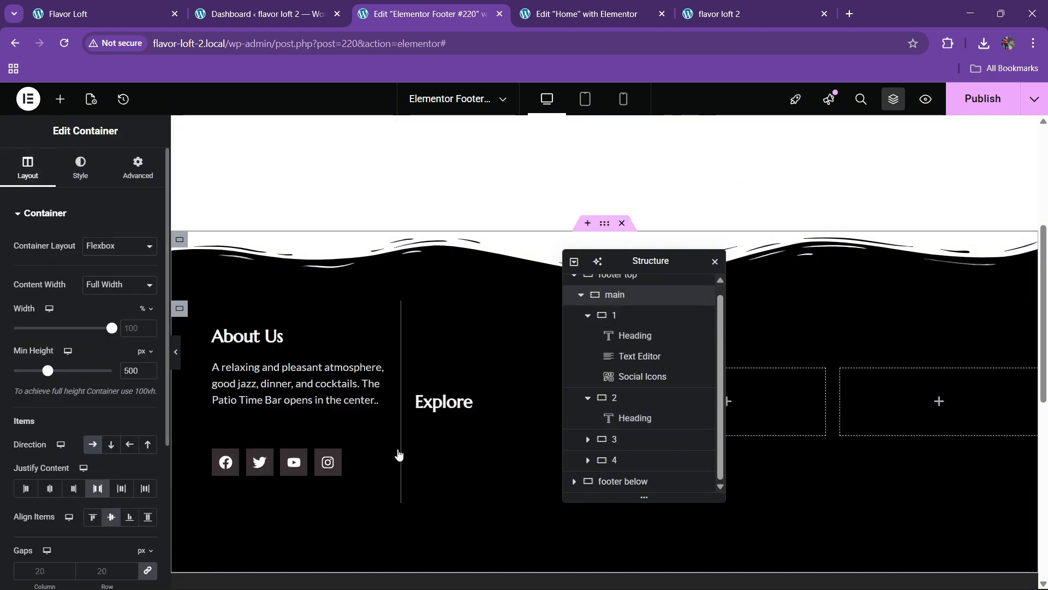
Set the content justification of container 1, the About Us column, to Start.
click(615, 315)
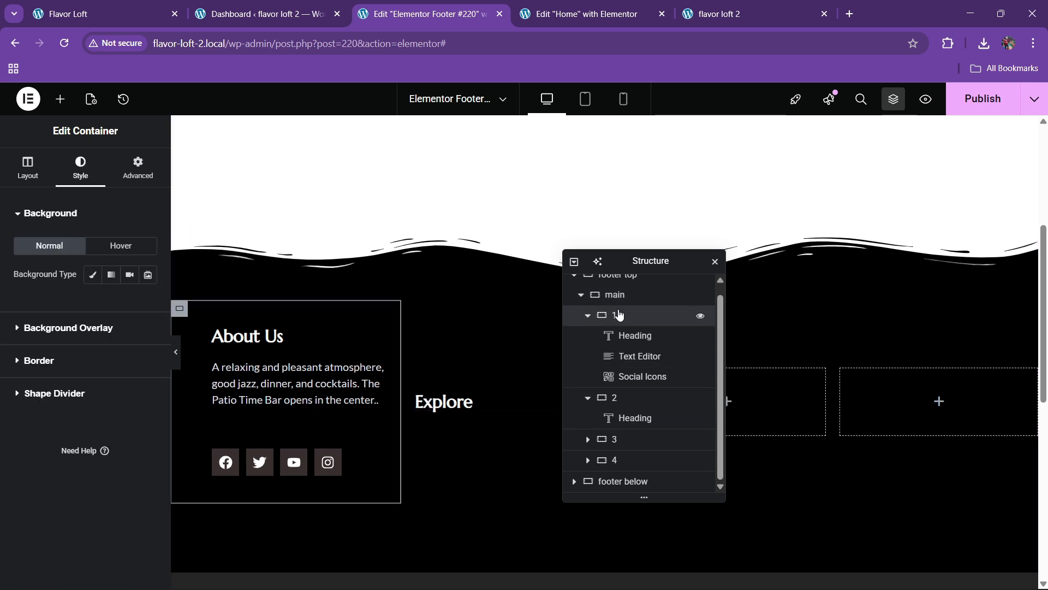
click(27, 166)
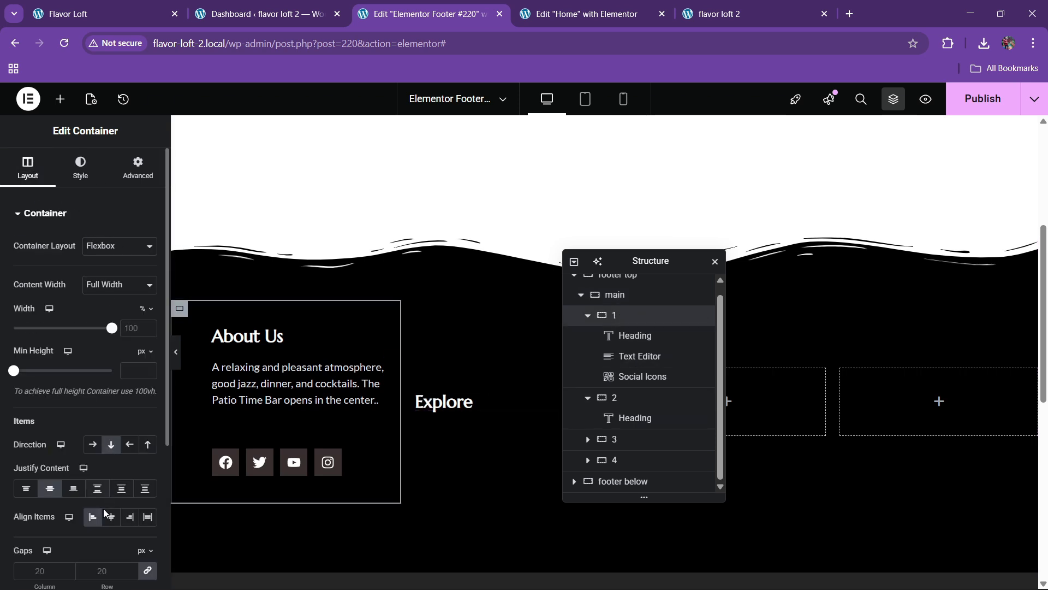
click(26, 488)
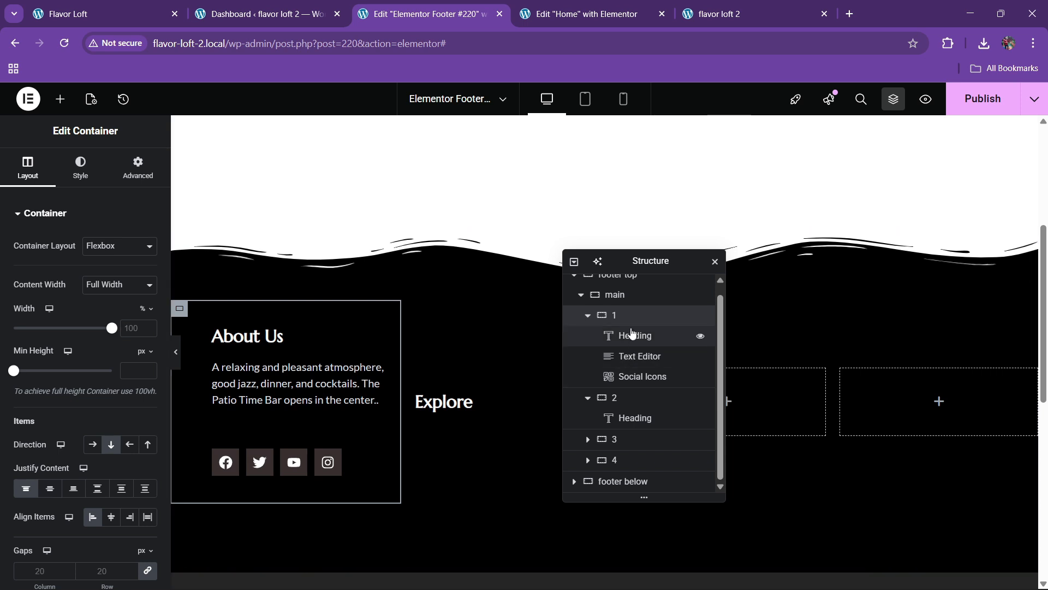
Set the minimum height of containers 1 and 2 to 300 px each.
click(619, 398)
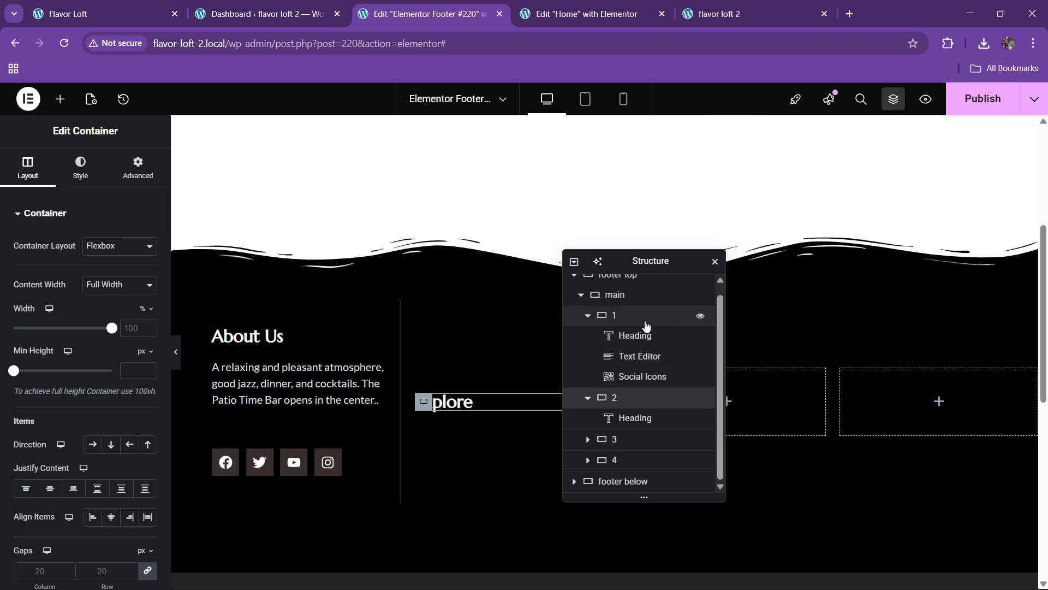
click(701, 316)
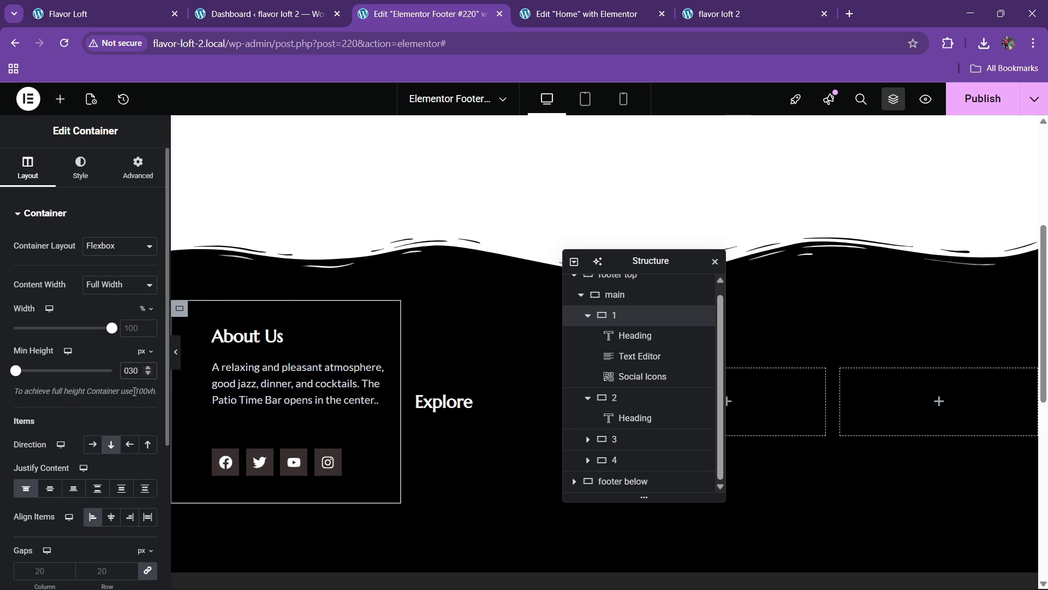
text(300)
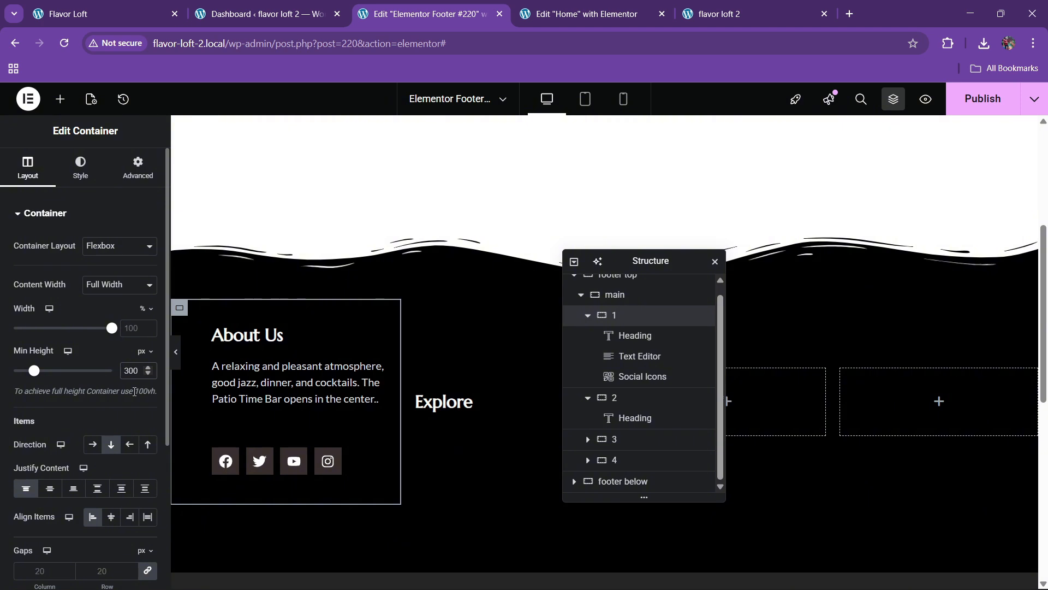
click(701, 397)
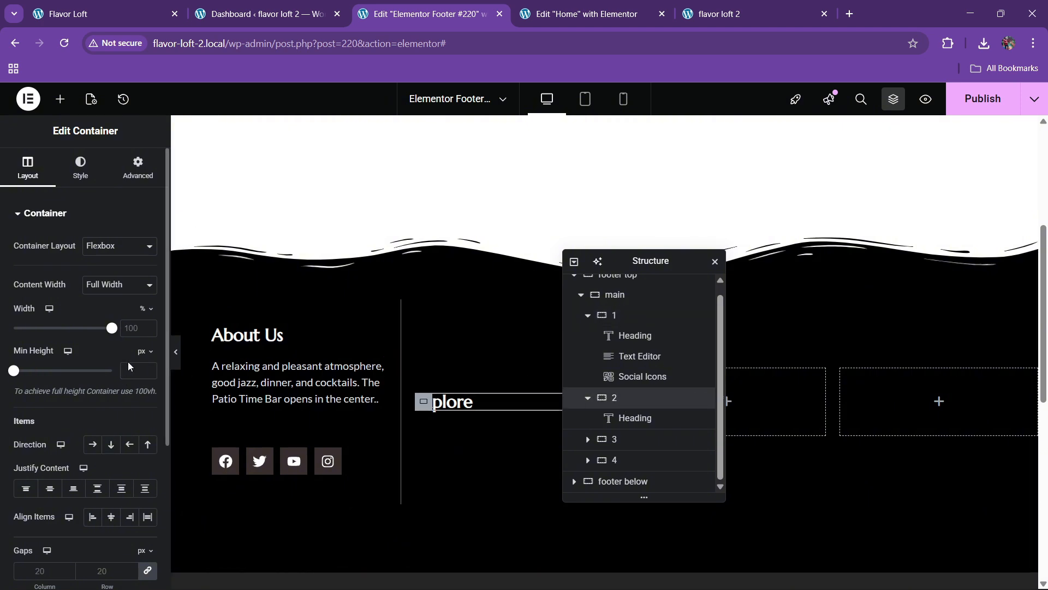
text(300)
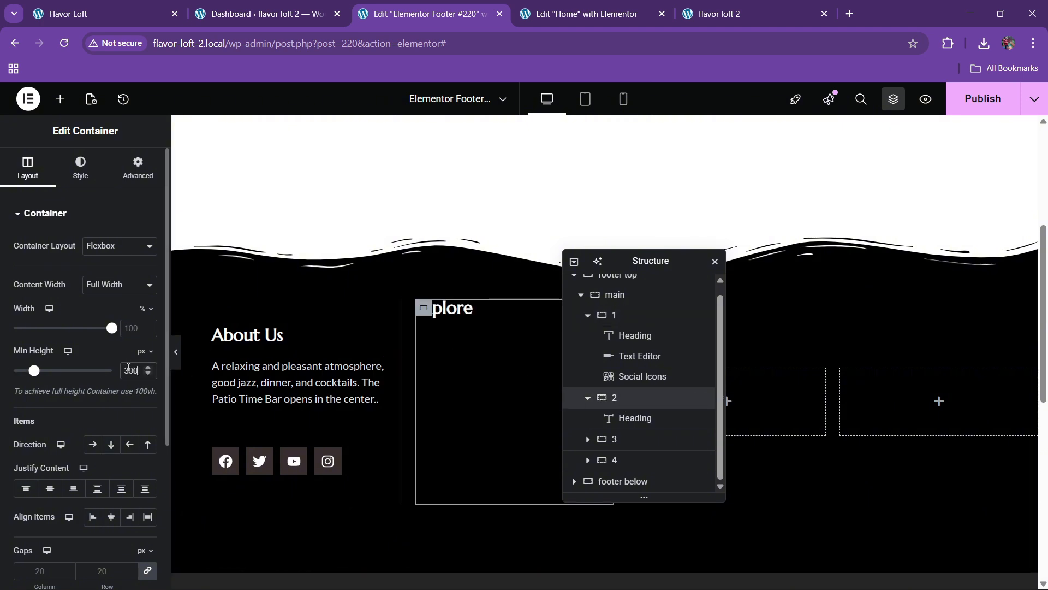
Give the empty containers 3 and 4 a minimum height of 300 px each.
click(615, 441)
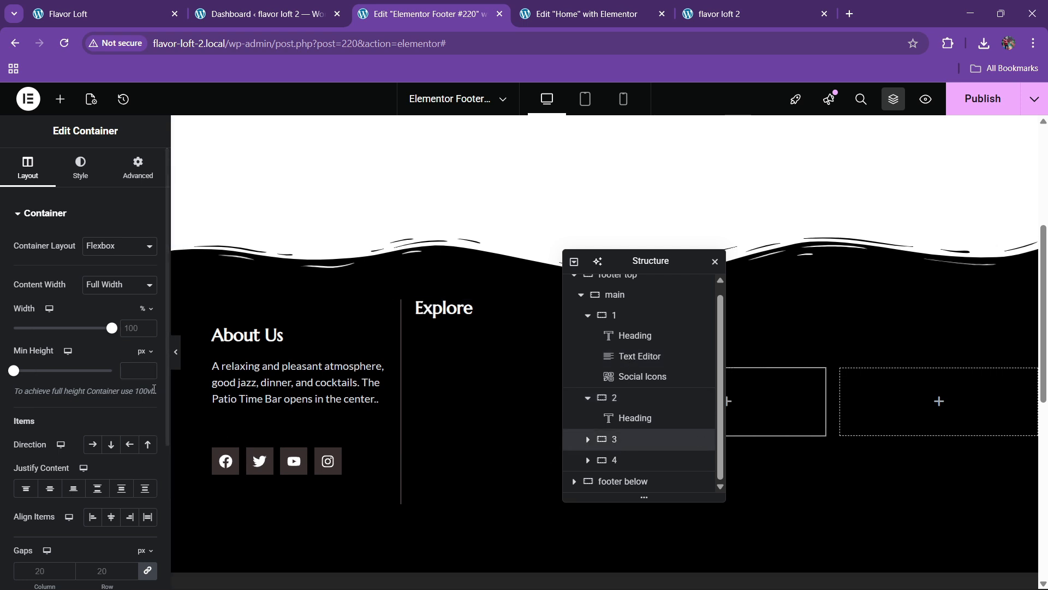
click(136, 374)
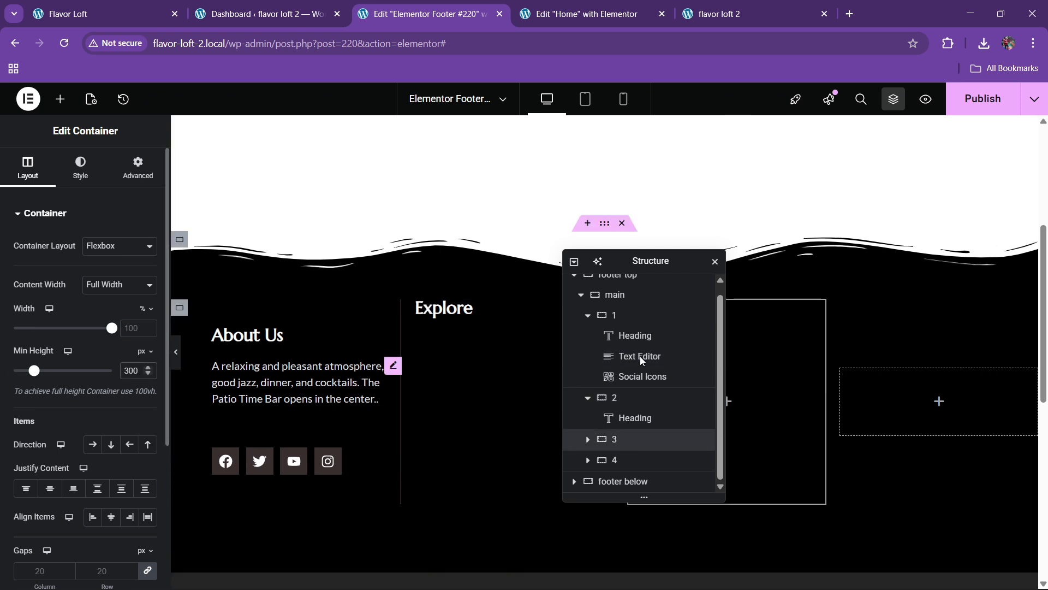
click(655, 460)
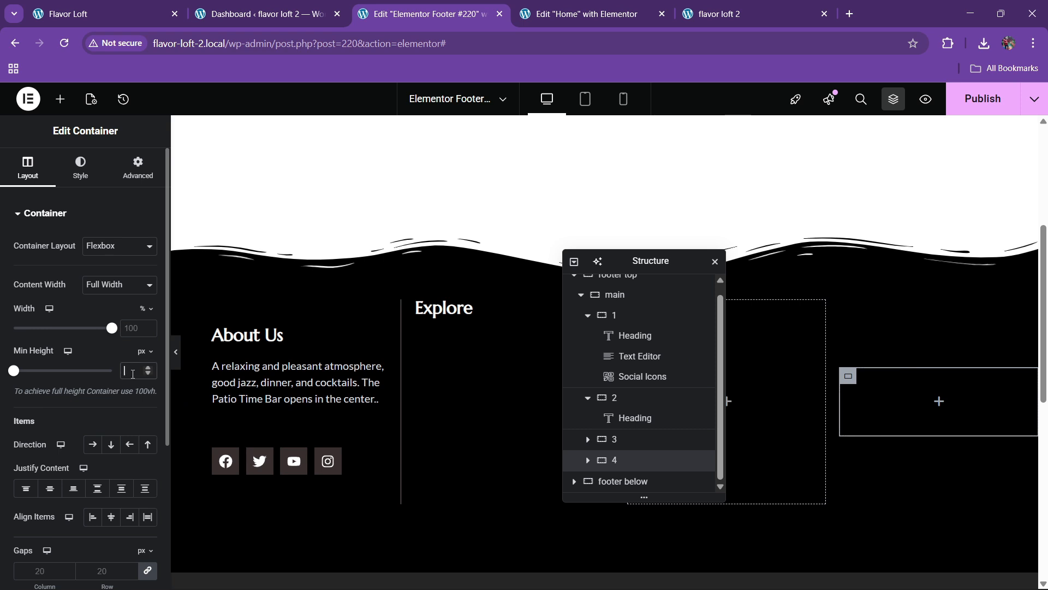
text(300)
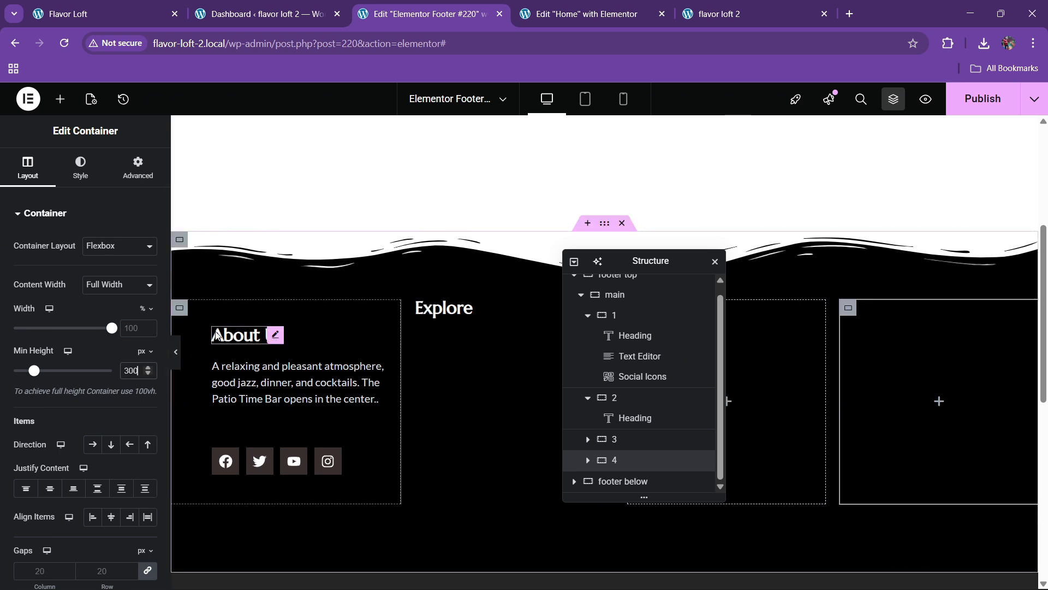
Check container 1's padding and set the top and bottom padding of container 2, the Explore column, to 40 px each.
click(179, 307)
click(138, 168)
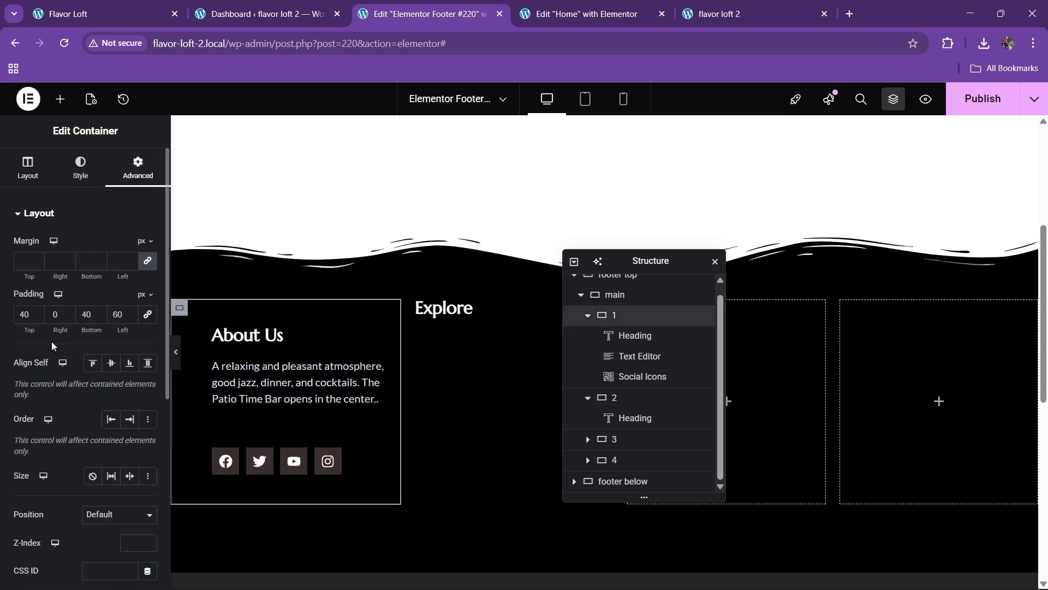
click(599, 398)
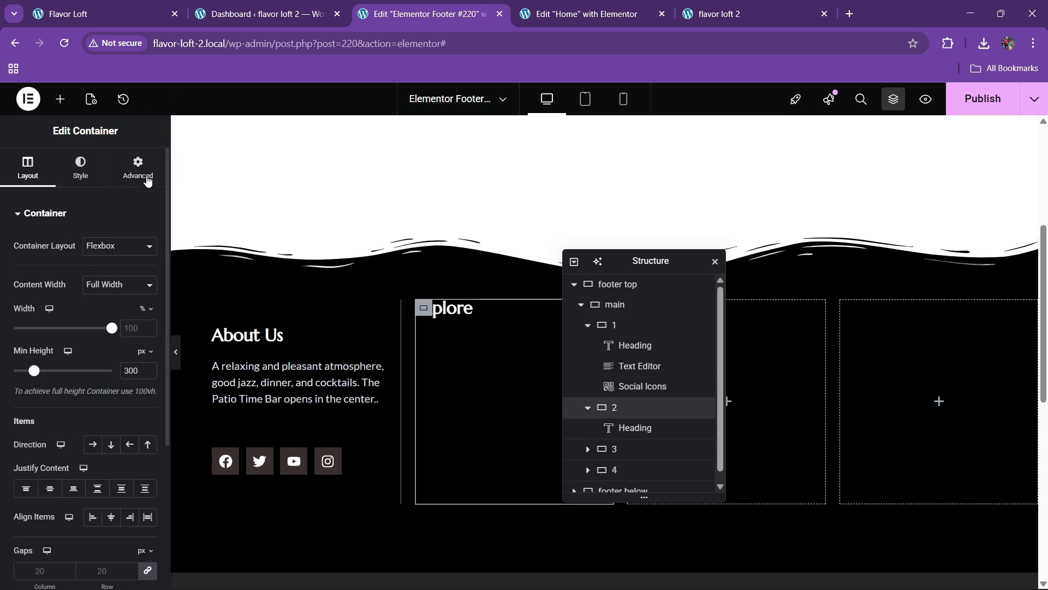
click(138, 168)
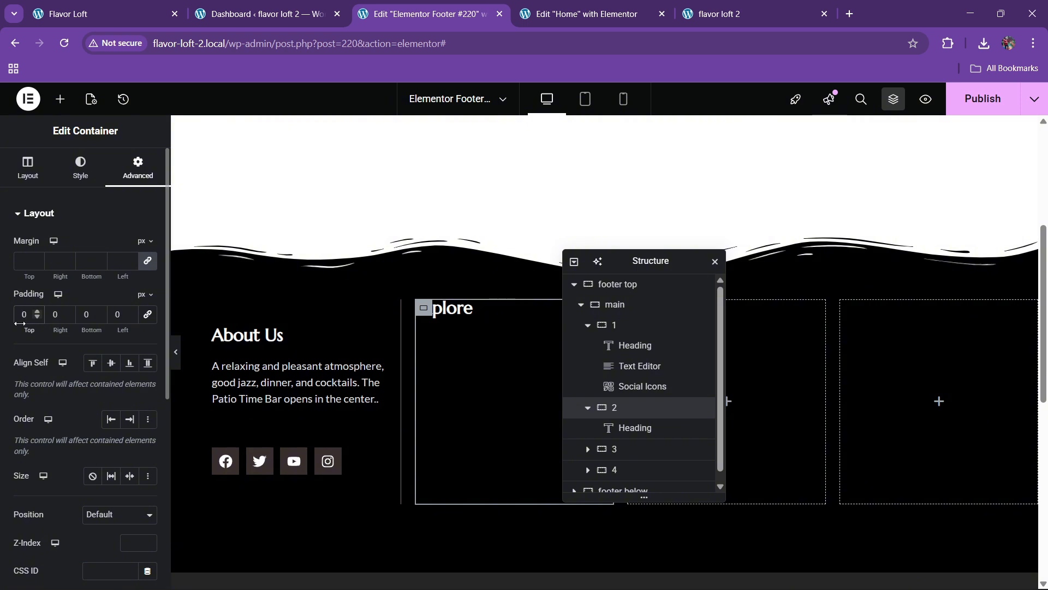
drag(19, 323, 52, 330)
text(4)
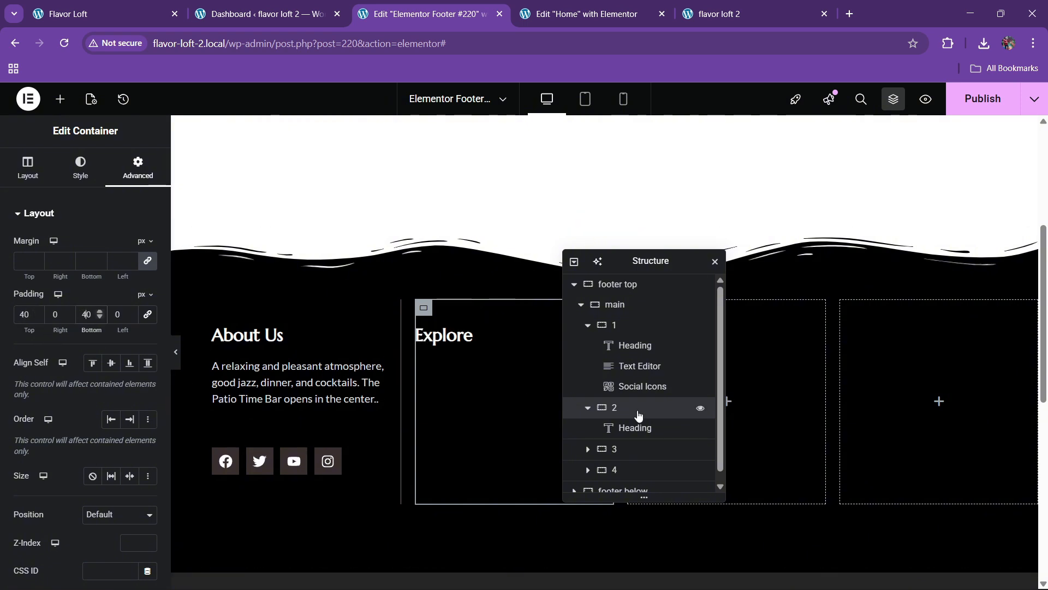
Set the top and bottom padding of footer container 3 to 40 px.
click(566, 450)
click(138, 167)
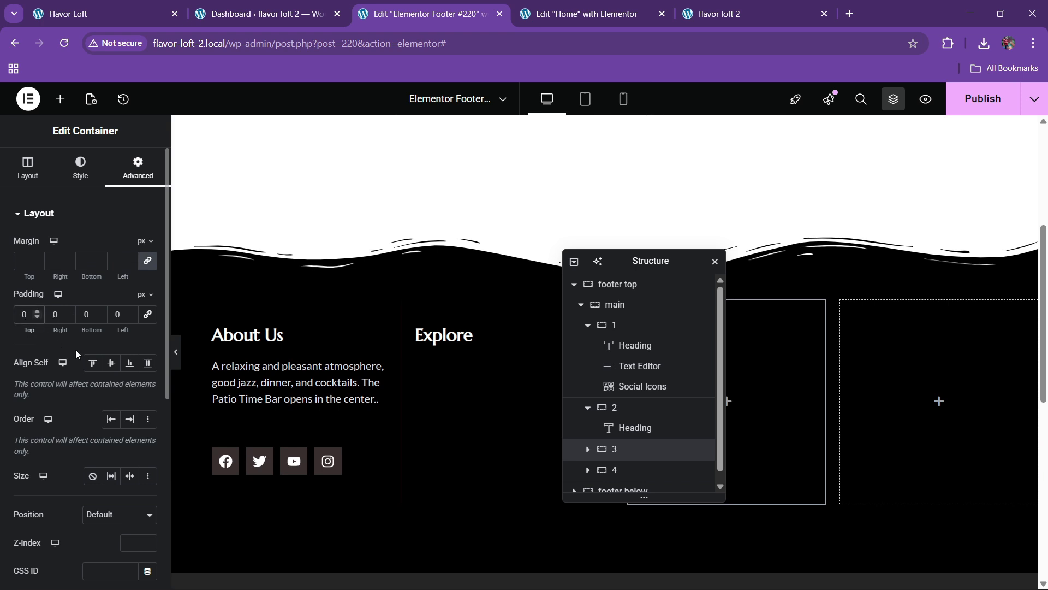
text(4)
text(4)
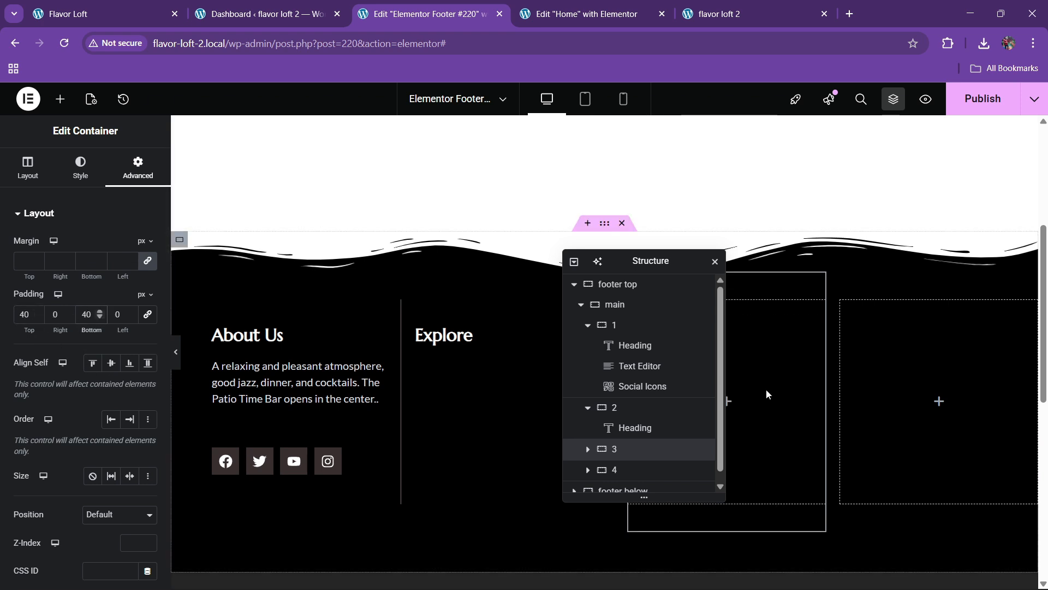
Set the top and bottom padding of footer container 4 to 40 px.
click(620, 470)
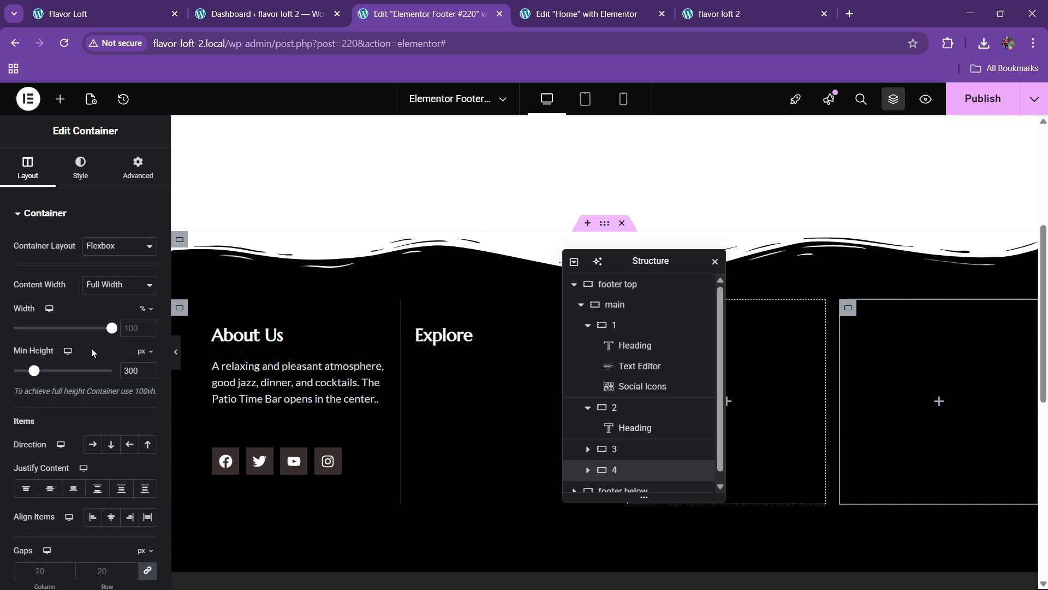
click(138, 167)
text(40)
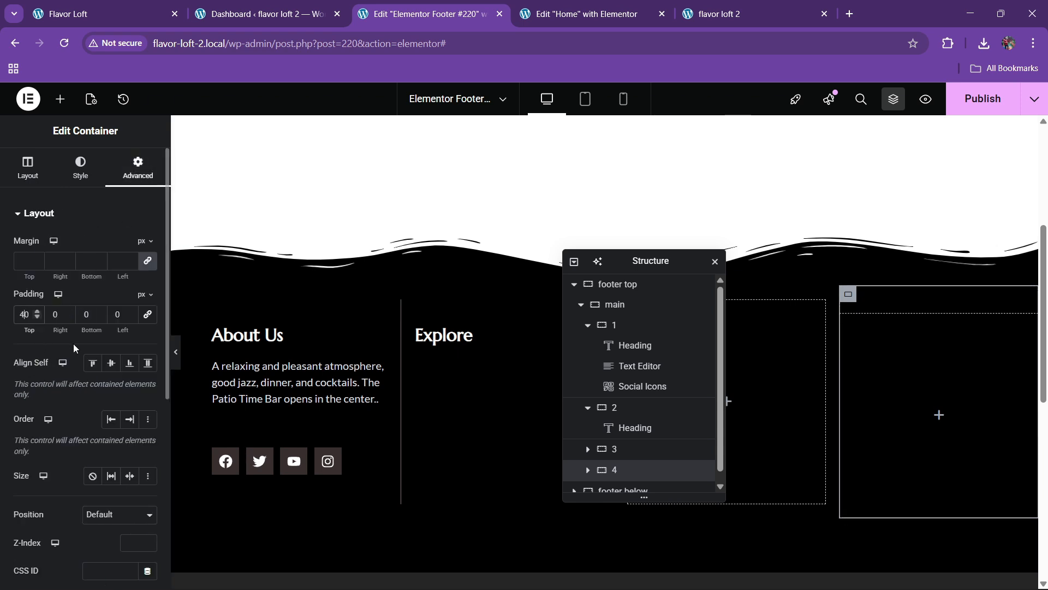
click(87, 316)
text(4)
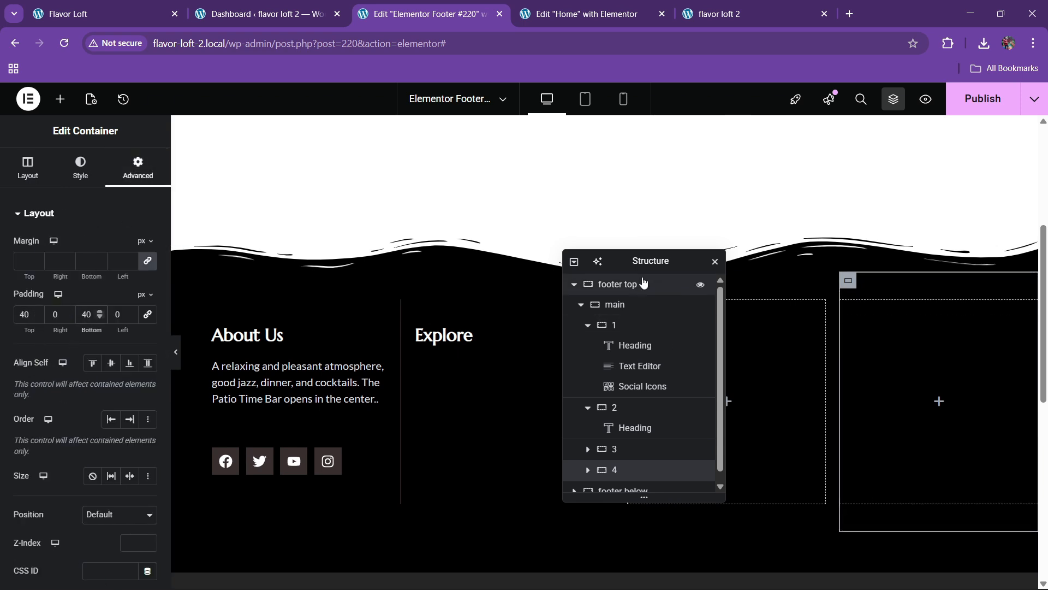
Find the Icon List widget by searching for "list" and add it below the Explore heading.
drag(659, 261, 423, 294)
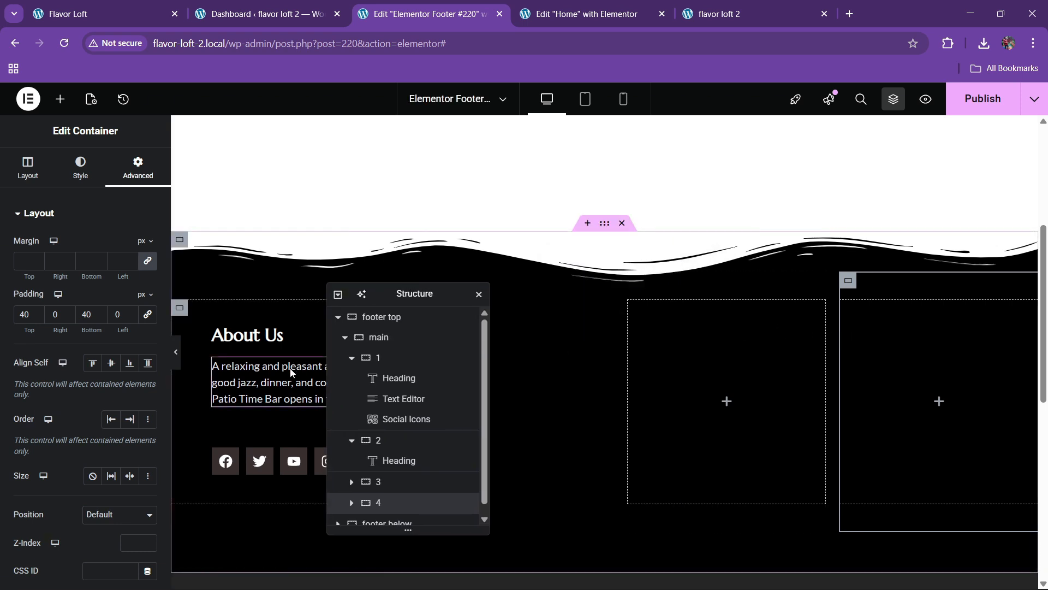
drag(407, 299, 668, 267)
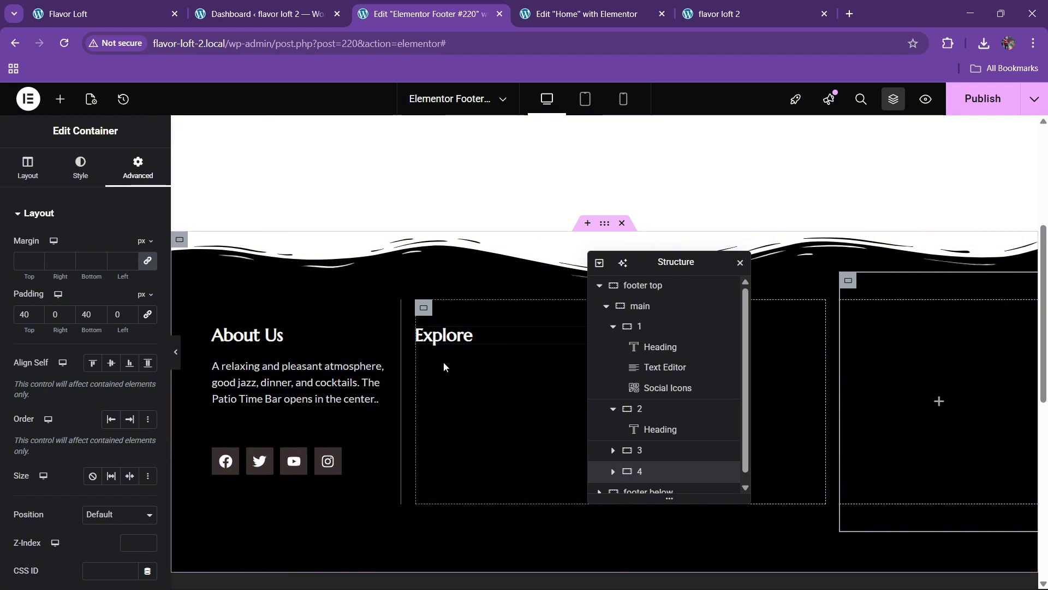
click(60, 99)
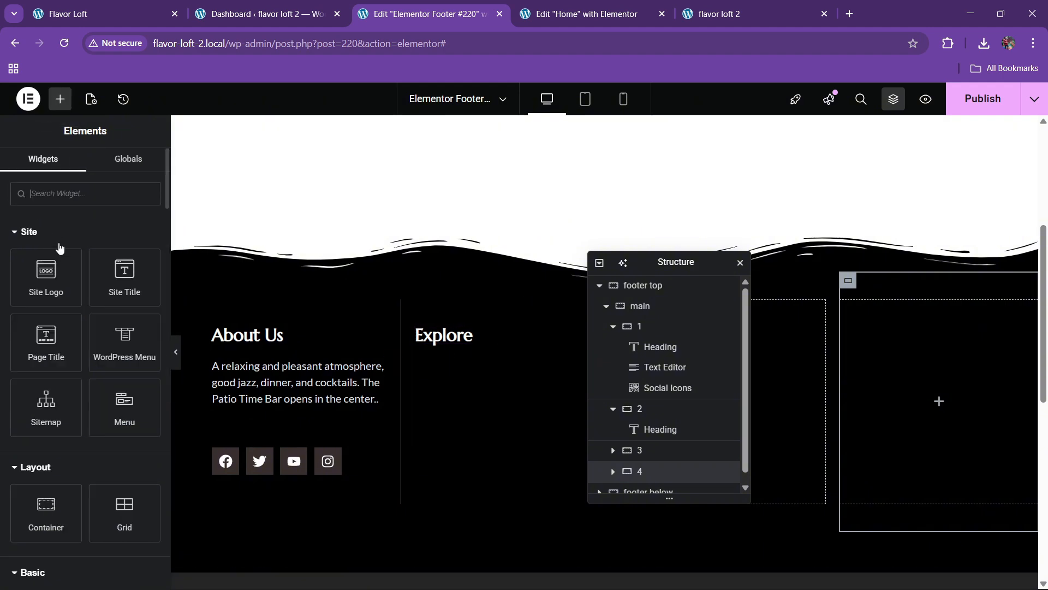
text(list)
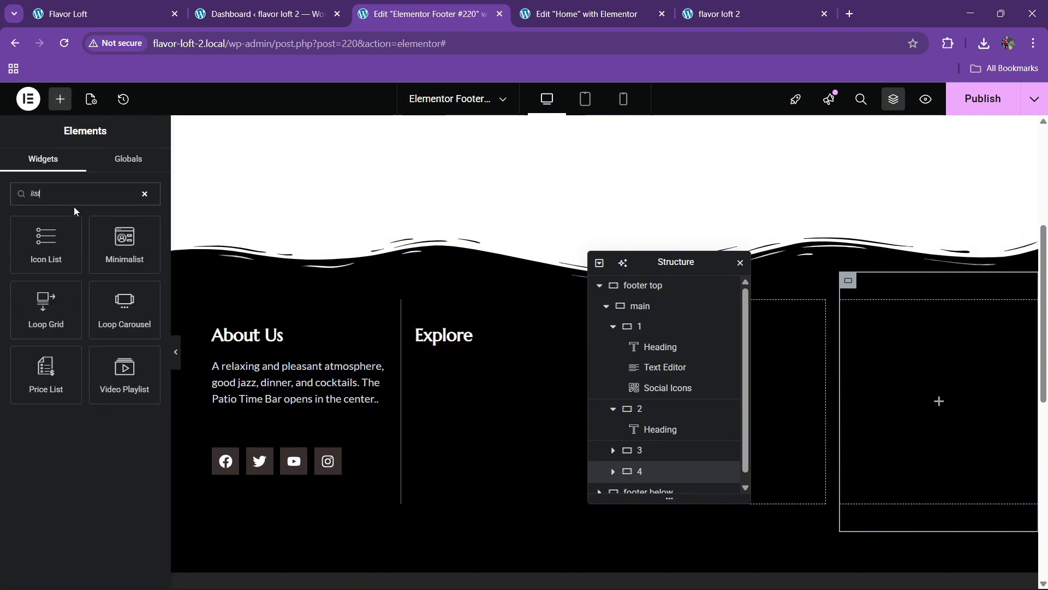
drag(56, 248, 461, 340)
Reduce the icon list to a single item without an icon and set its text to "Home".
click(143, 331)
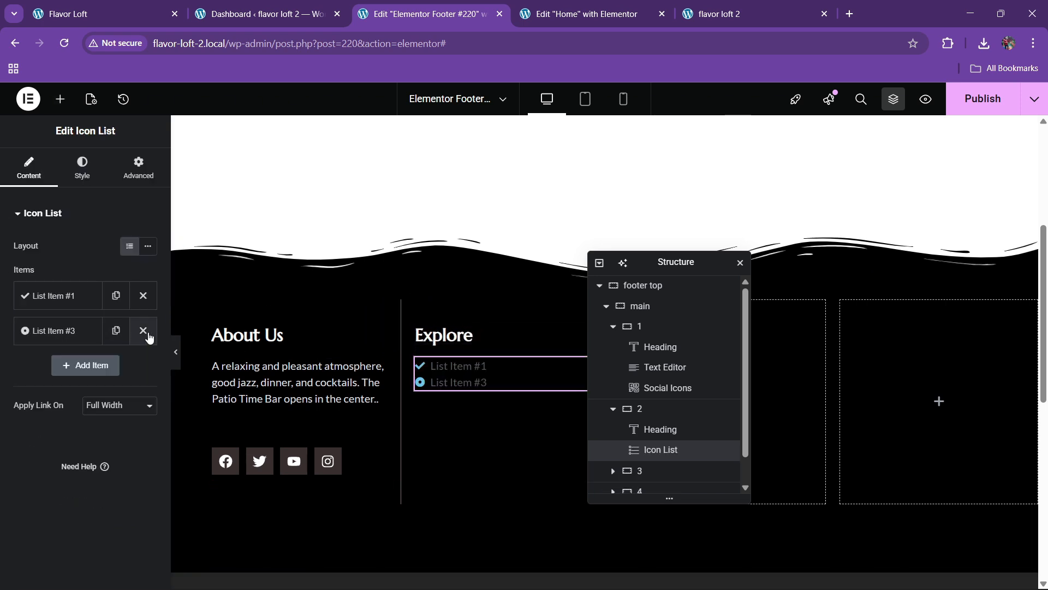
click(143, 330)
click(65, 296)
click(136, 391)
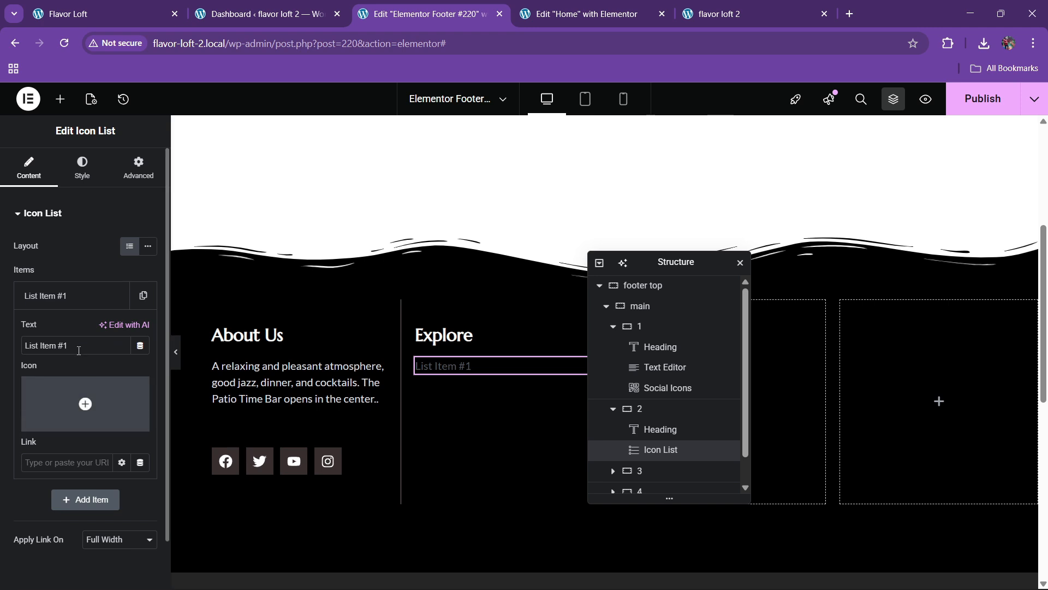
text(Home)
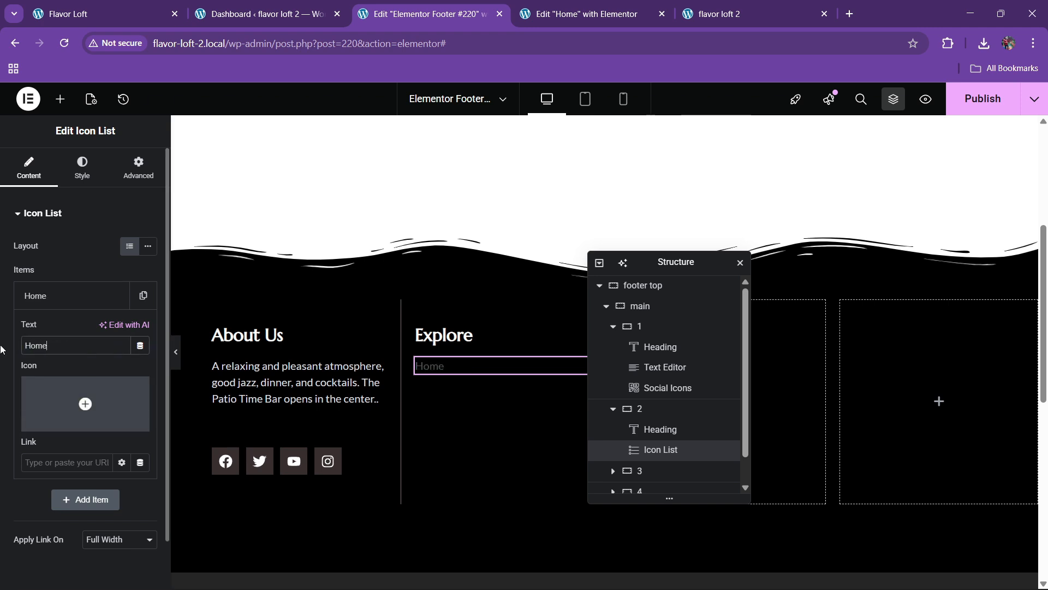
Duplicate the Home item until the icon list has five entries.
click(48, 298)
click(143, 296)
click(115, 330)
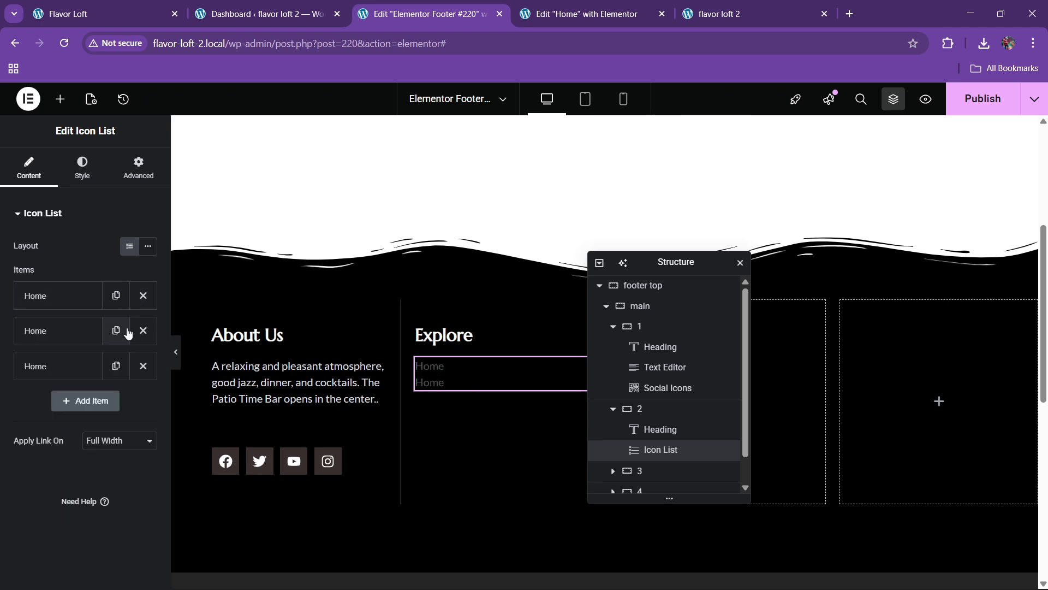
click(116, 366)
click(112, 400)
Rename the second, third and fourth icon list items to About, Services and Contact.
click(61, 366)
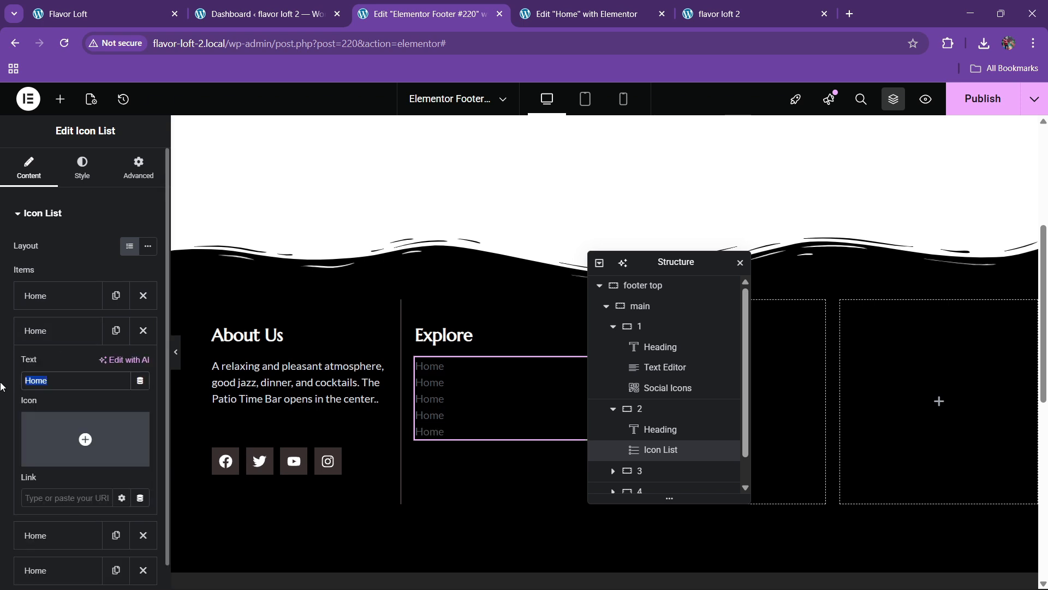
text(About)
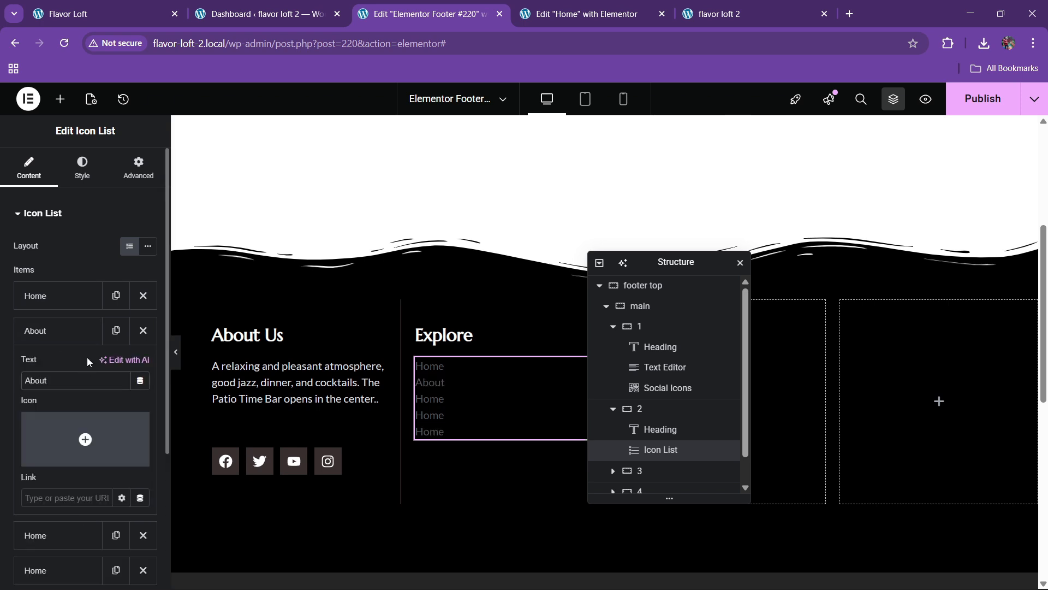
click(84, 334)
click(84, 371)
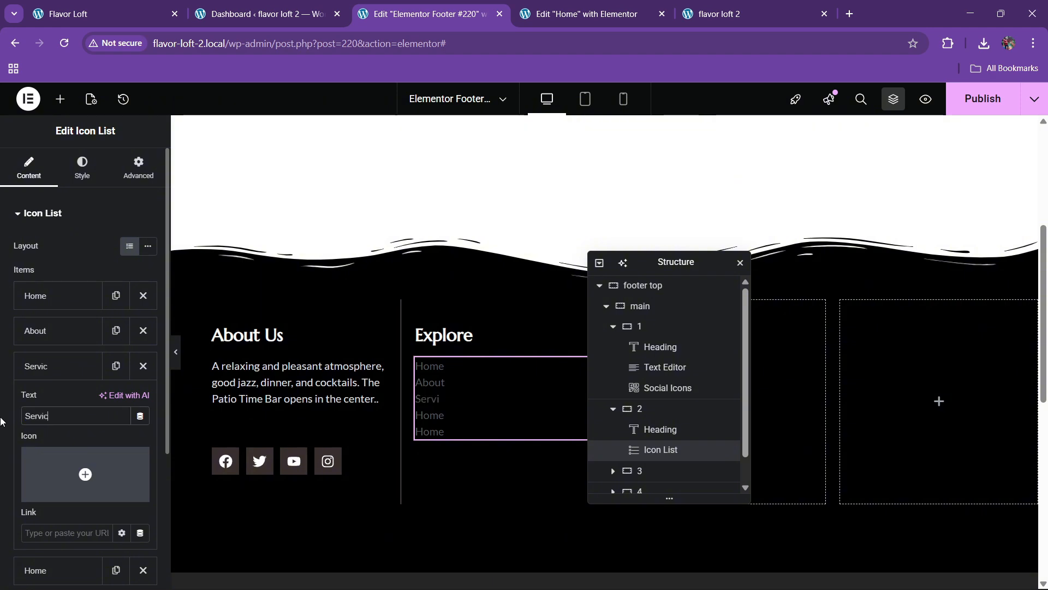
click(24, 366)
click(28, 402)
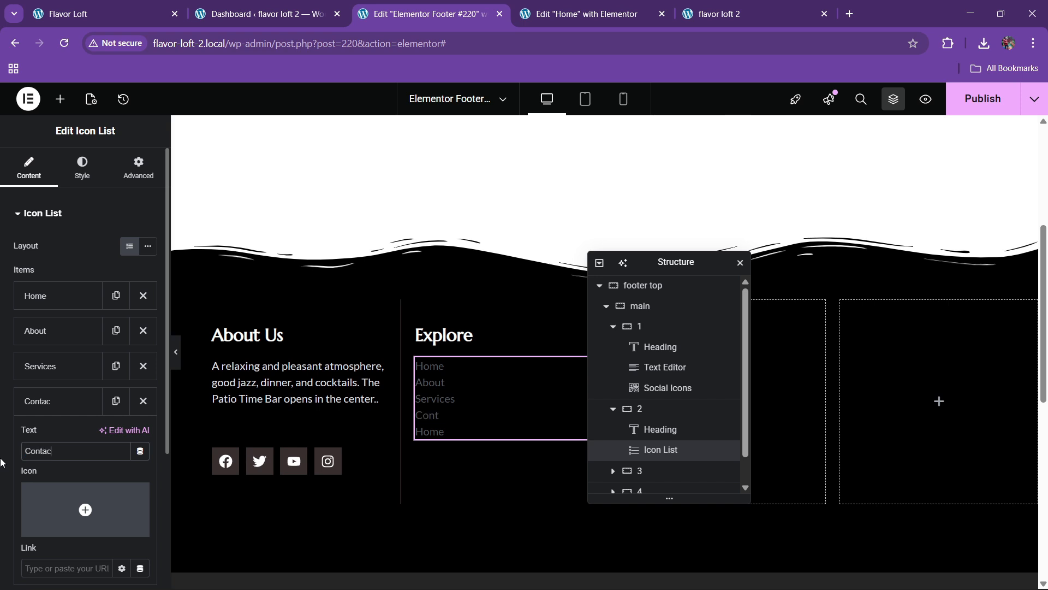
click(42, 400)
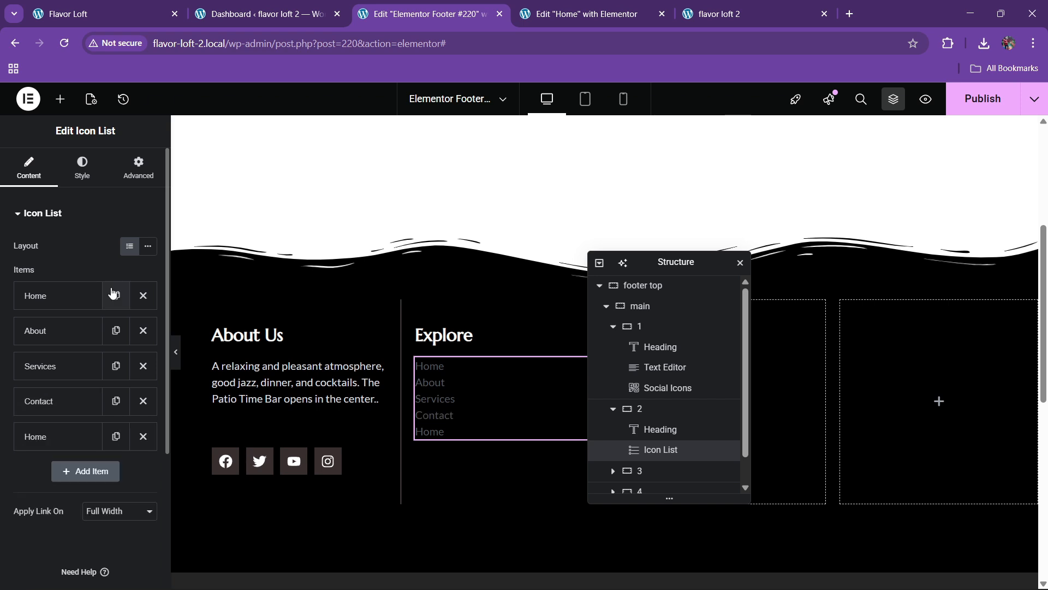
Set the icon list's normal text color to white.
click(83, 166)
click(32, 409)
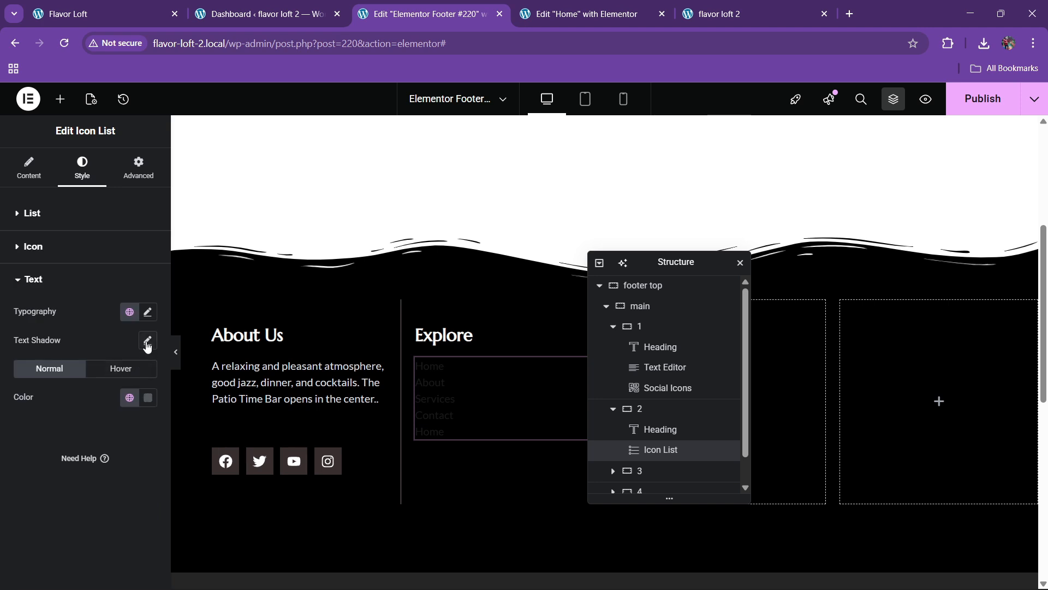
click(148, 398)
drag(155, 302, 64, 236)
click(6, 422)
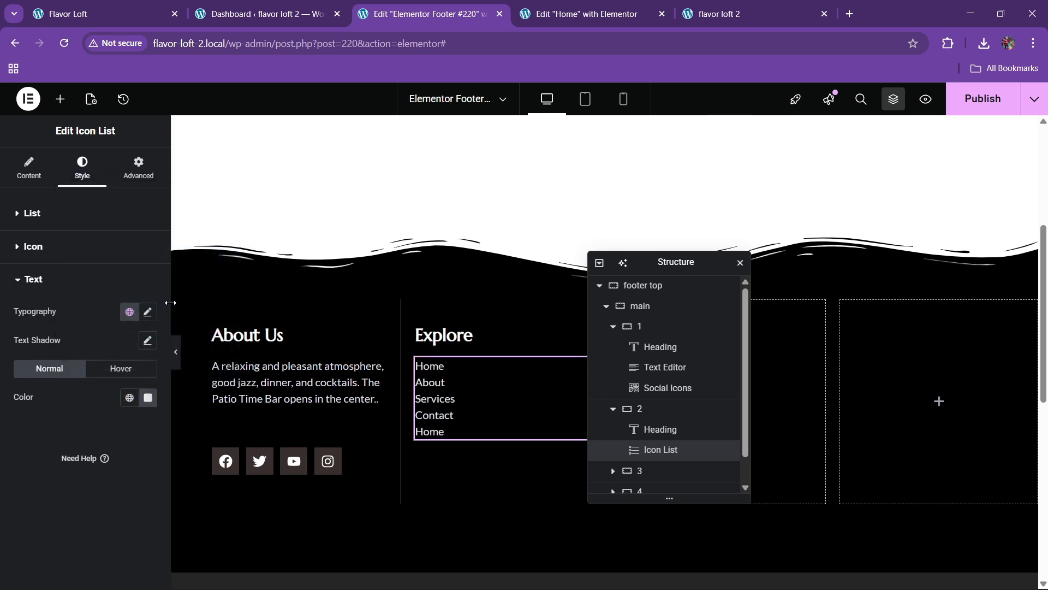
Set the icon list's hover text color to the red global color.
click(115, 368)
click(128, 397)
click(70, 313)
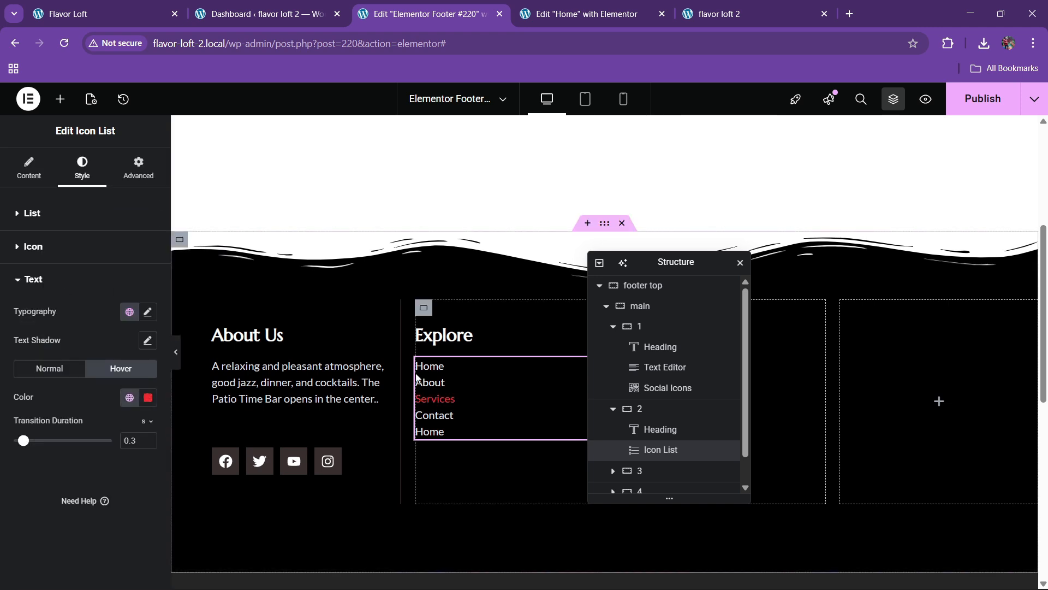
Set the space between the icon list items to 15 px.
click(63, 218)
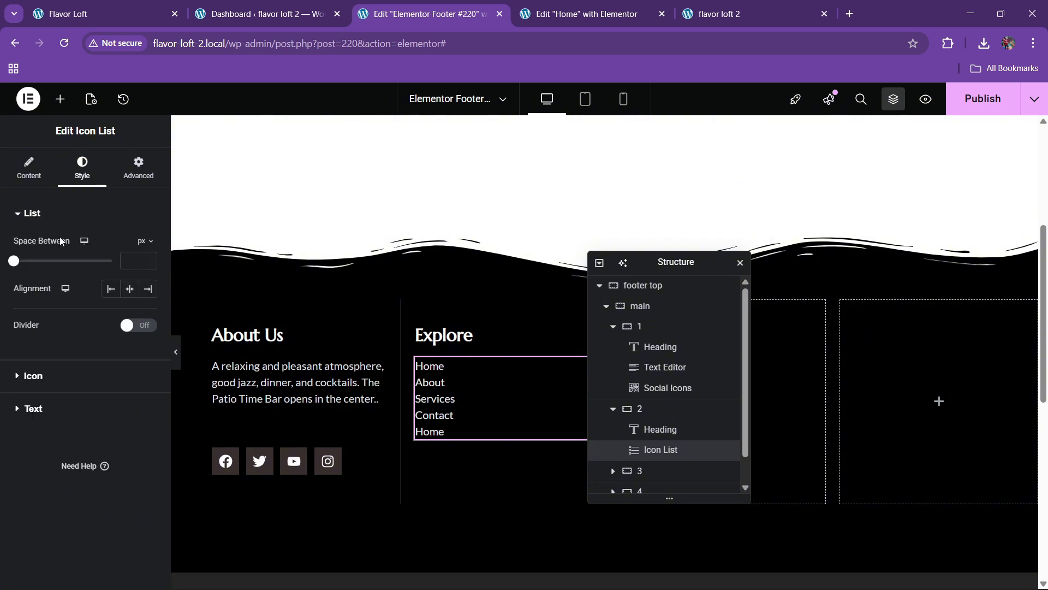
drag(148, 260, 148, 260)
click(147, 259)
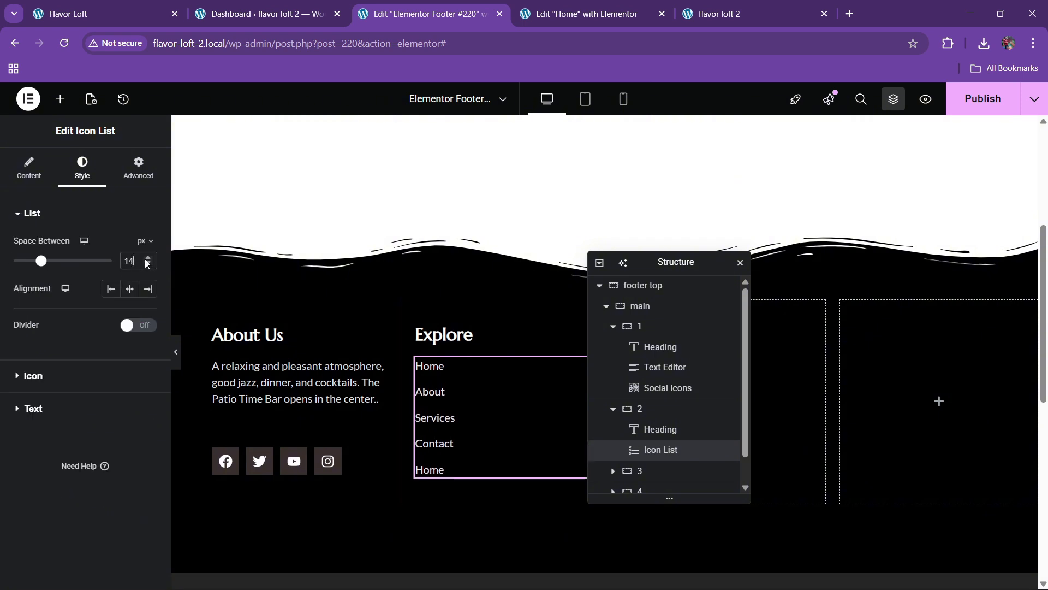
click(147, 260)
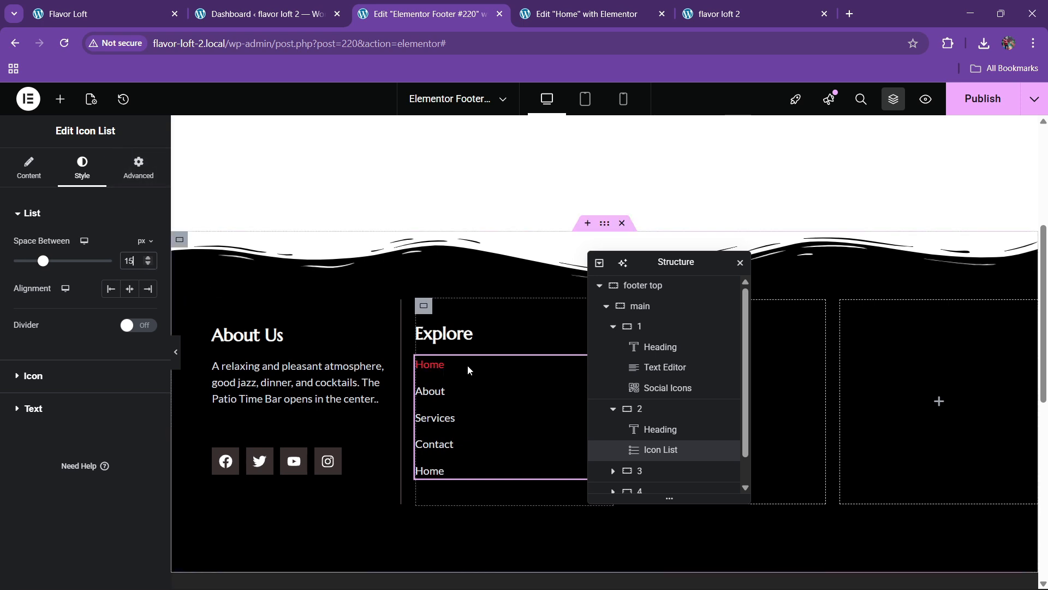
Lay out the Explore container as a vertical column with centered justification, start-aligned items and 40 px gaps.
click(424, 305)
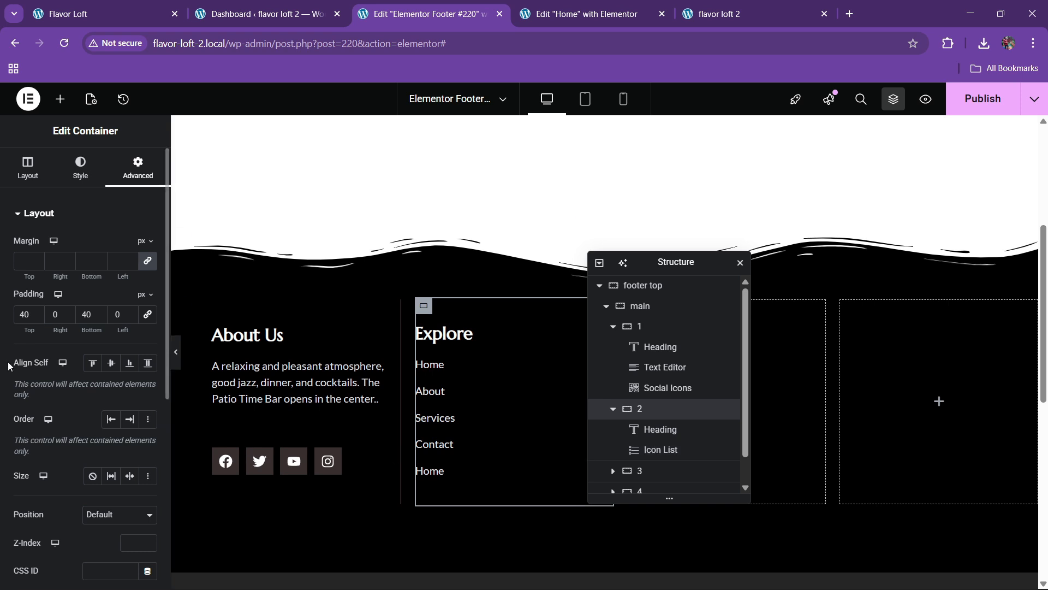
click(24, 187)
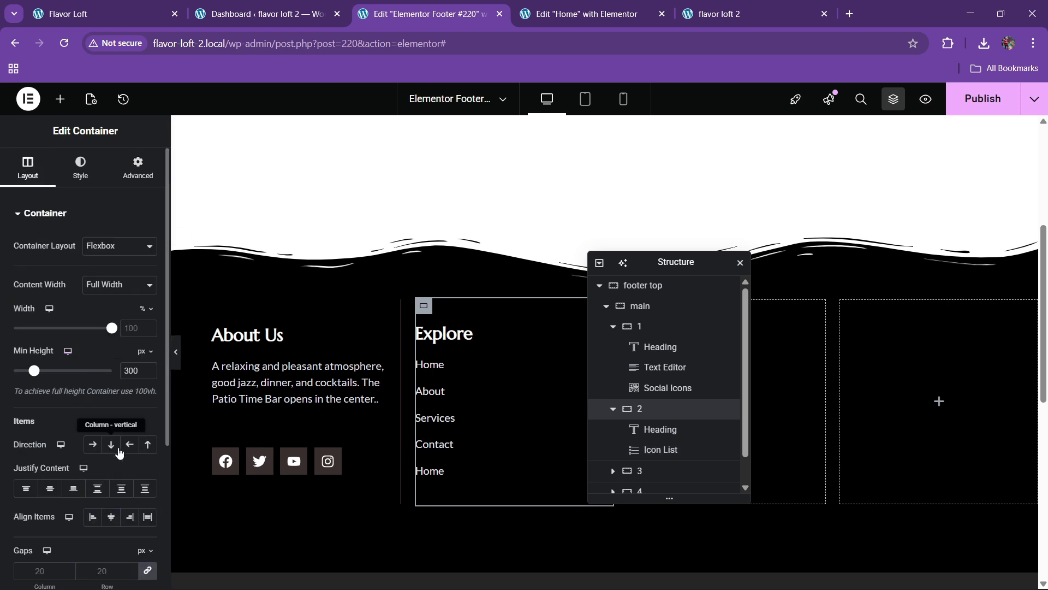
click(110, 516)
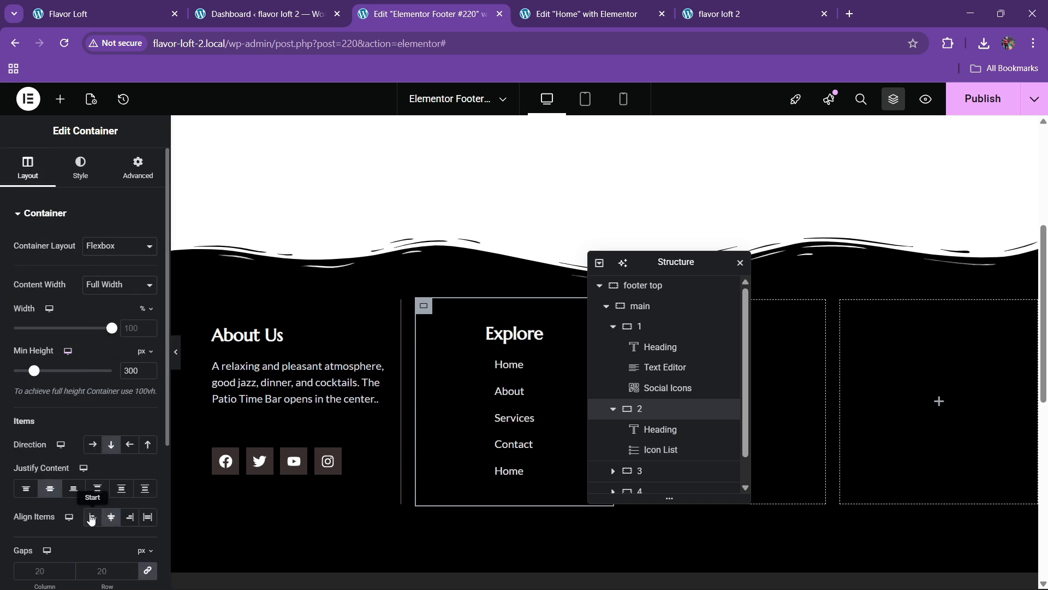
click(91, 517)
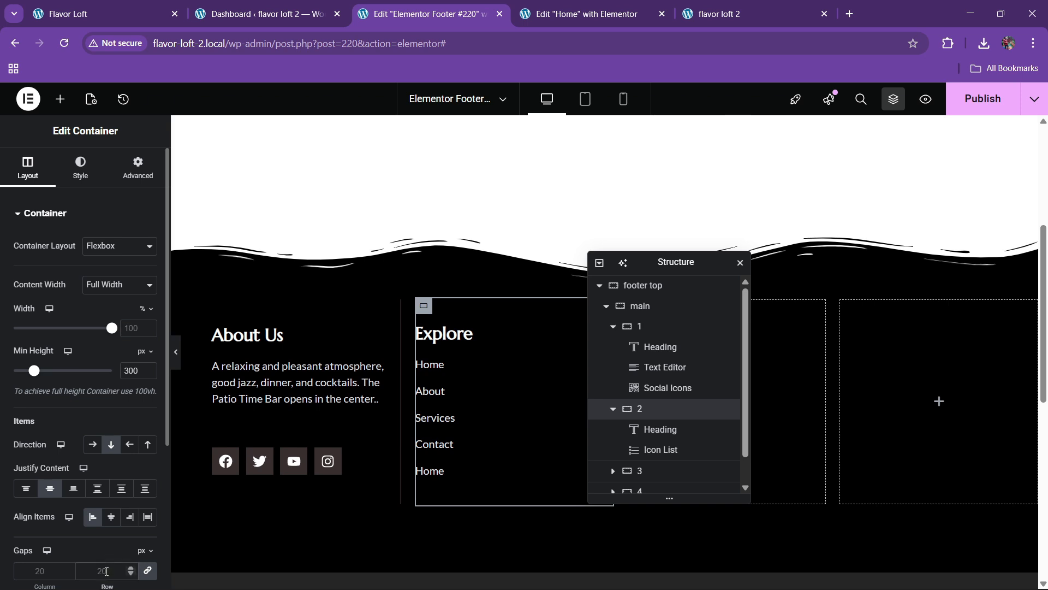
click(107, 571)
text(40)
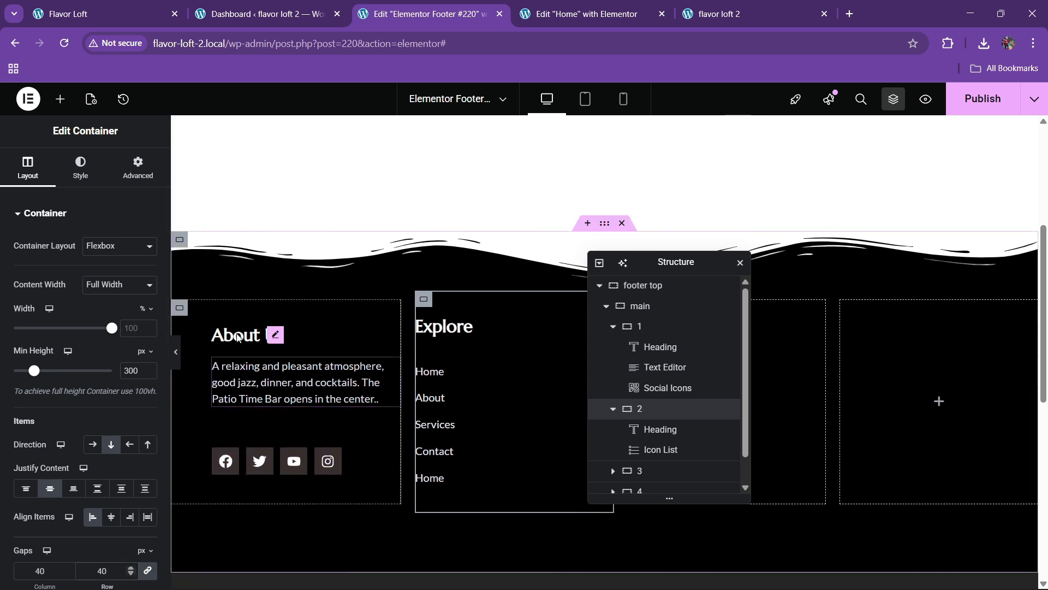
Set the column and row gaps of the About Us container to 30 px.
click(184, 315)
click(27, 166)
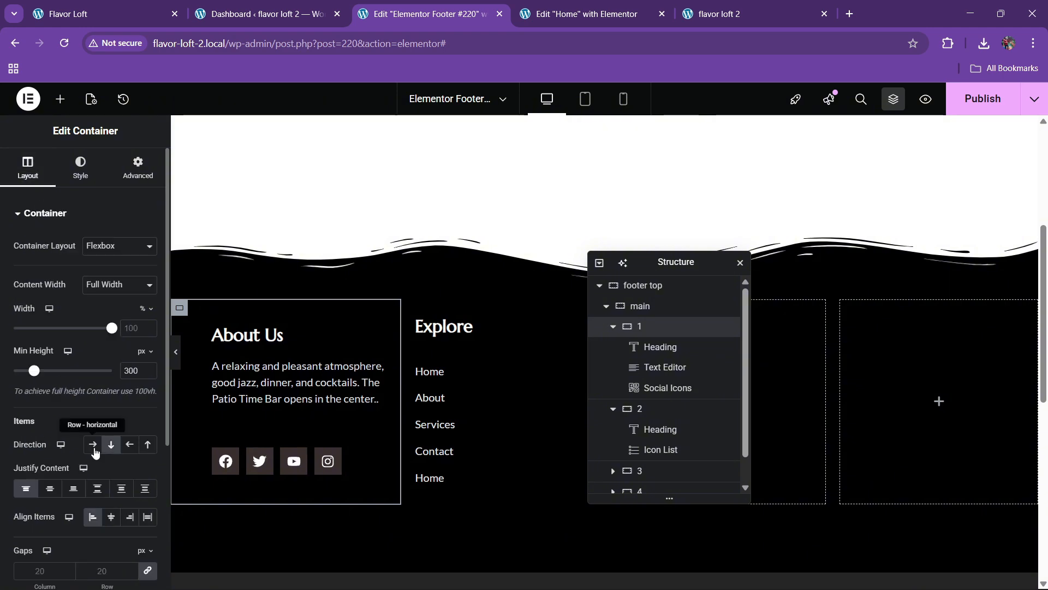
scroll(68, 482, down, 3)
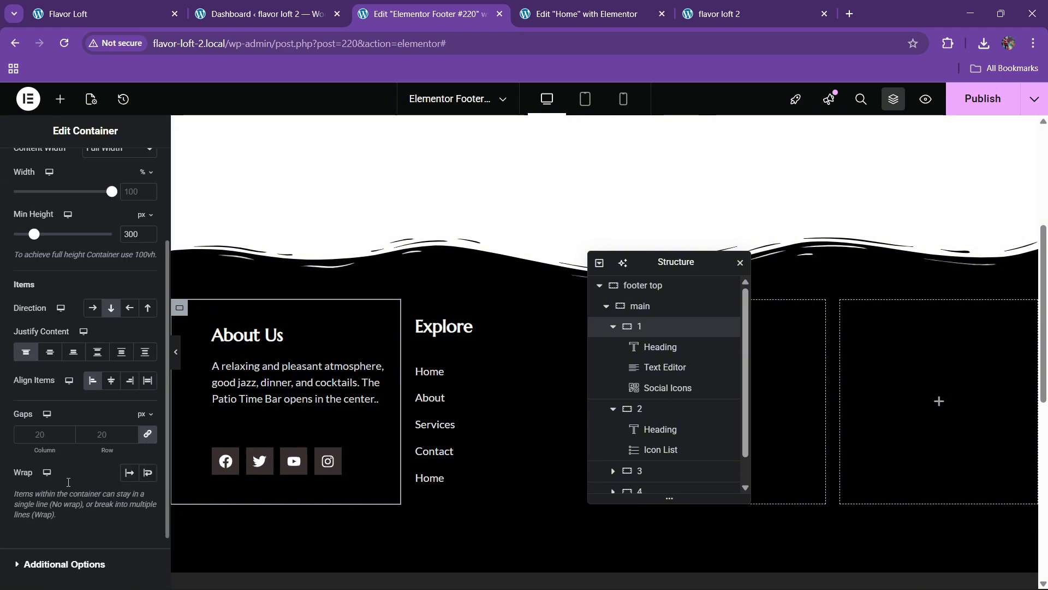
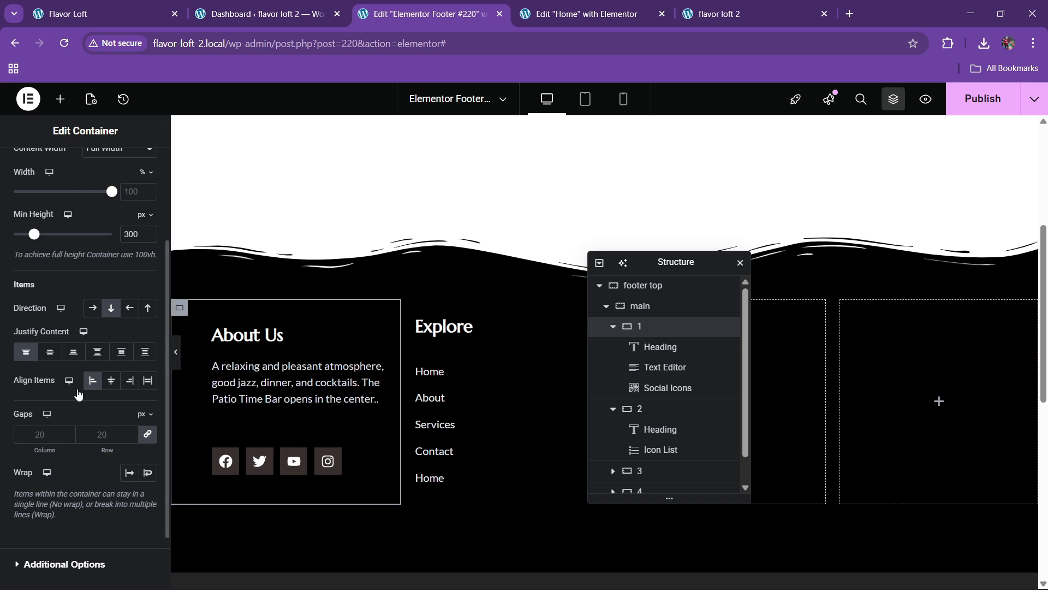
click(101, 433)
text(40)
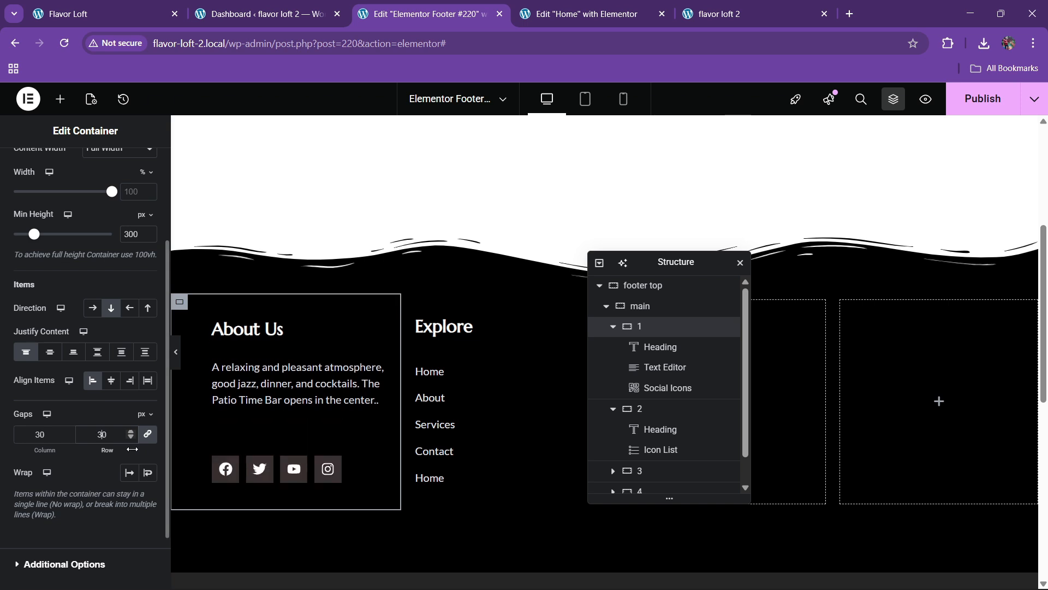
Set the column and row gaps of the Explore container to 30 px.
click(423, 300)
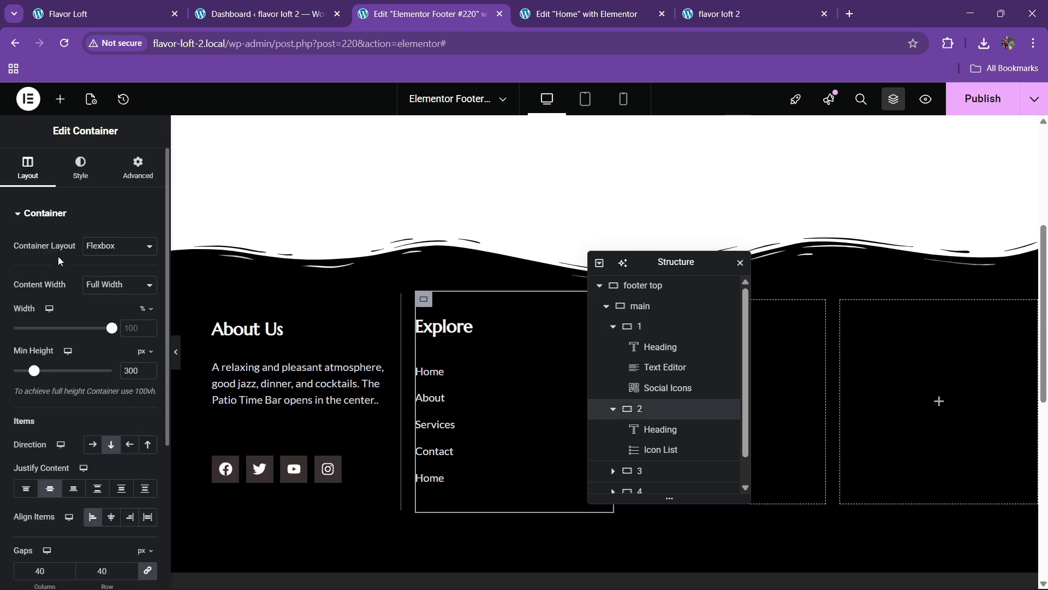
scroll(119, 533, down, 4)
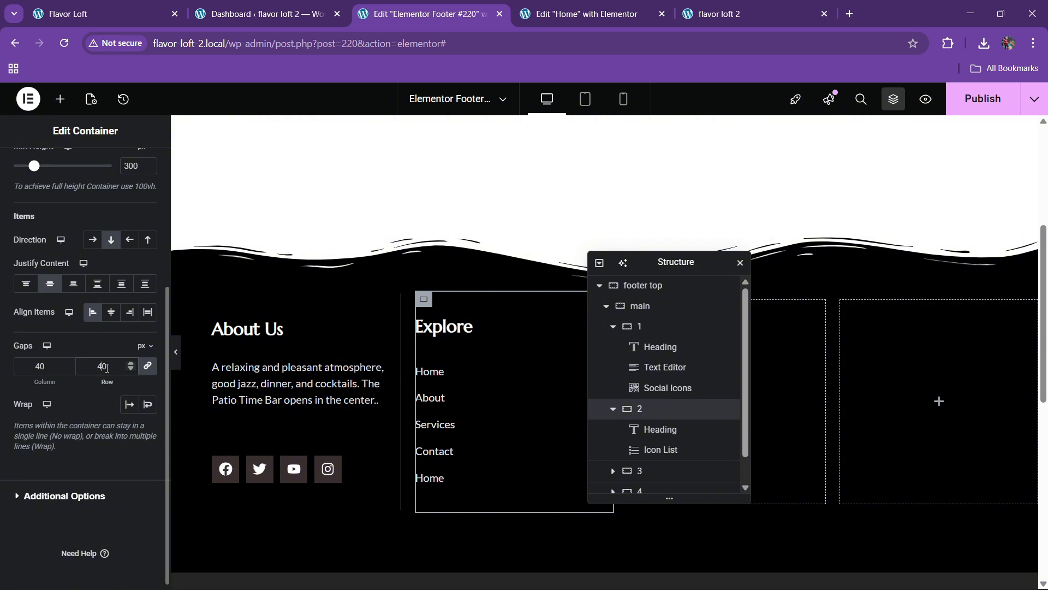
text(3)
key(BackSpace)
key(BackSpace)
text(3)
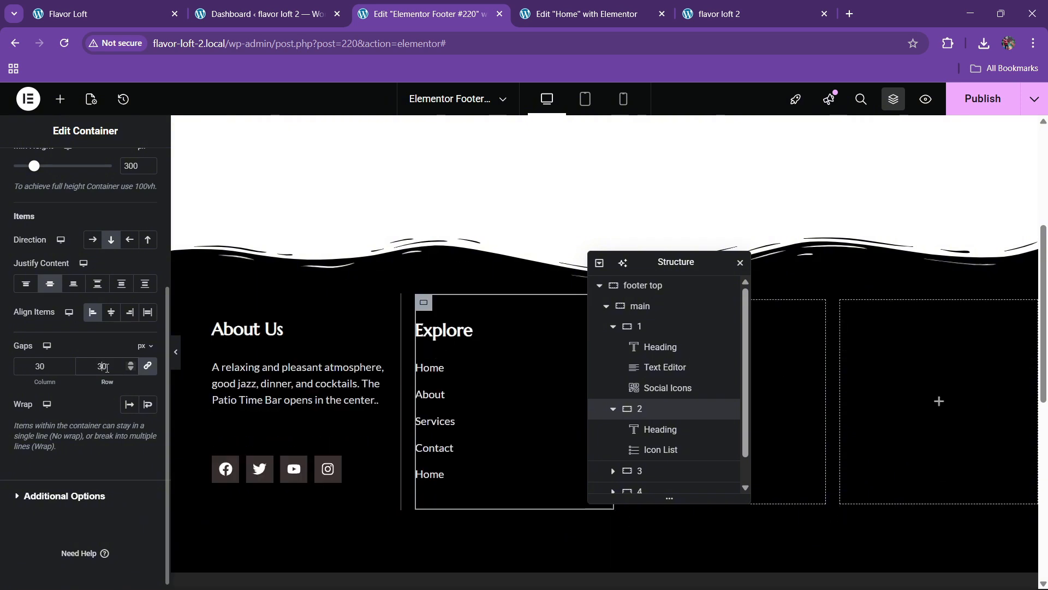
Copy the Explore heading into the empty third column container and change the copy's title to "Contact Info".
drag(676, 262, 593, 252)
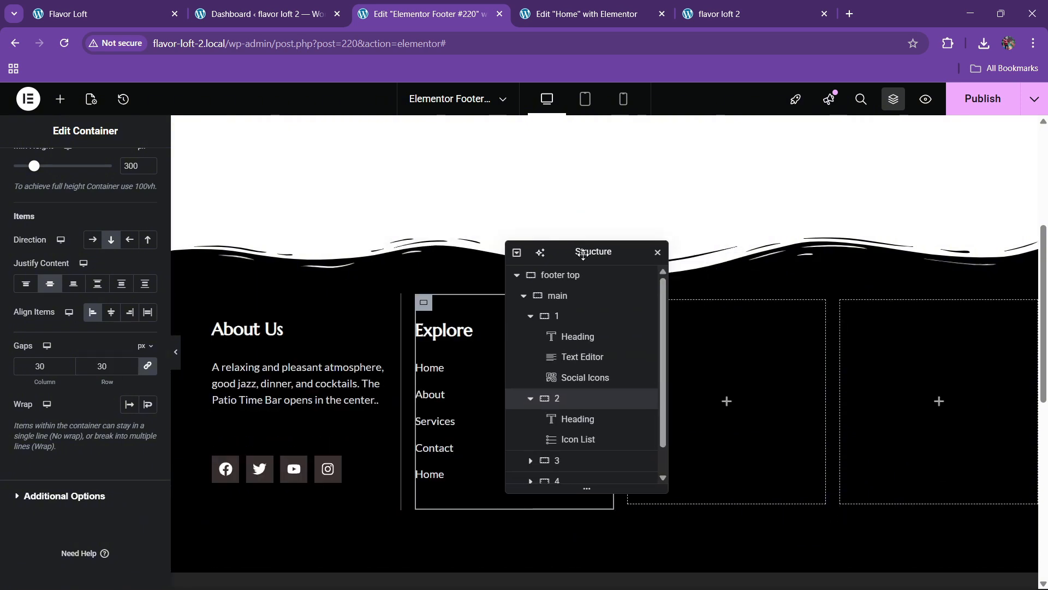
click(68, 14)
click(475, 7)
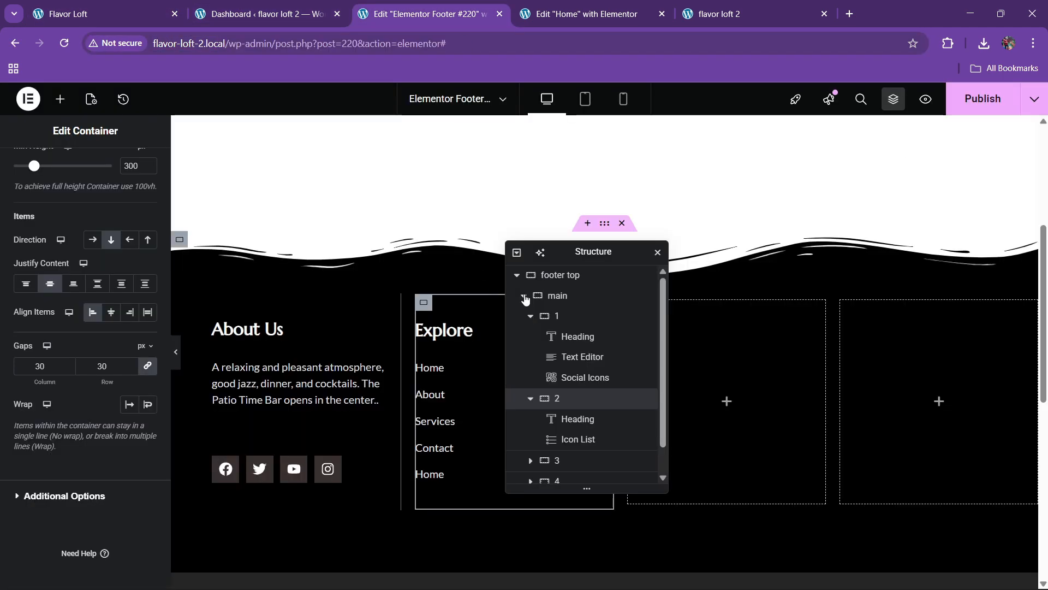
drag(585, 257, 304, 269)
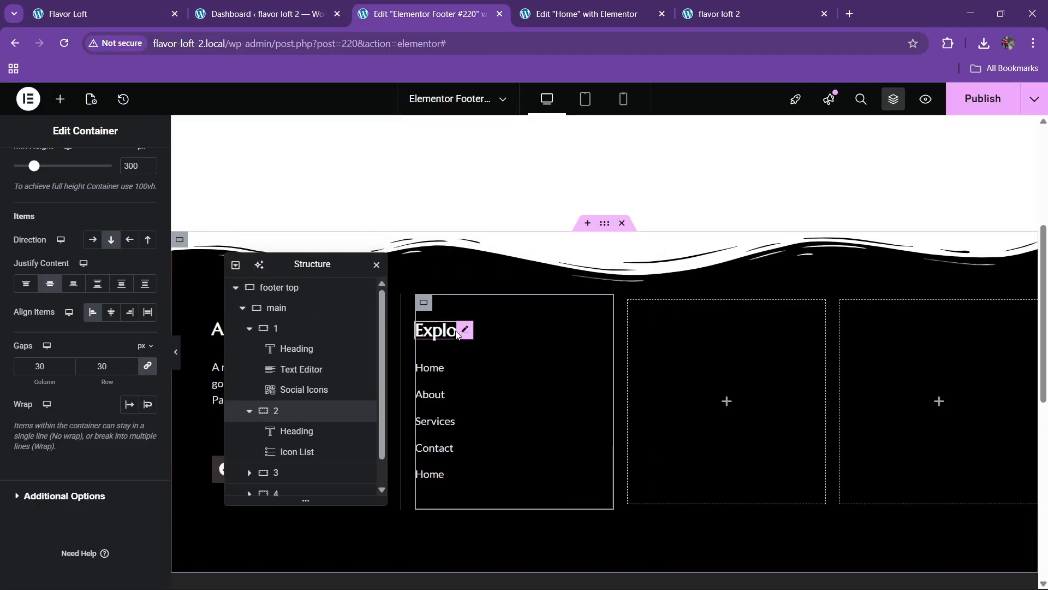
right_click(457, 331)
click(481, 336)
right_click(708, 368)
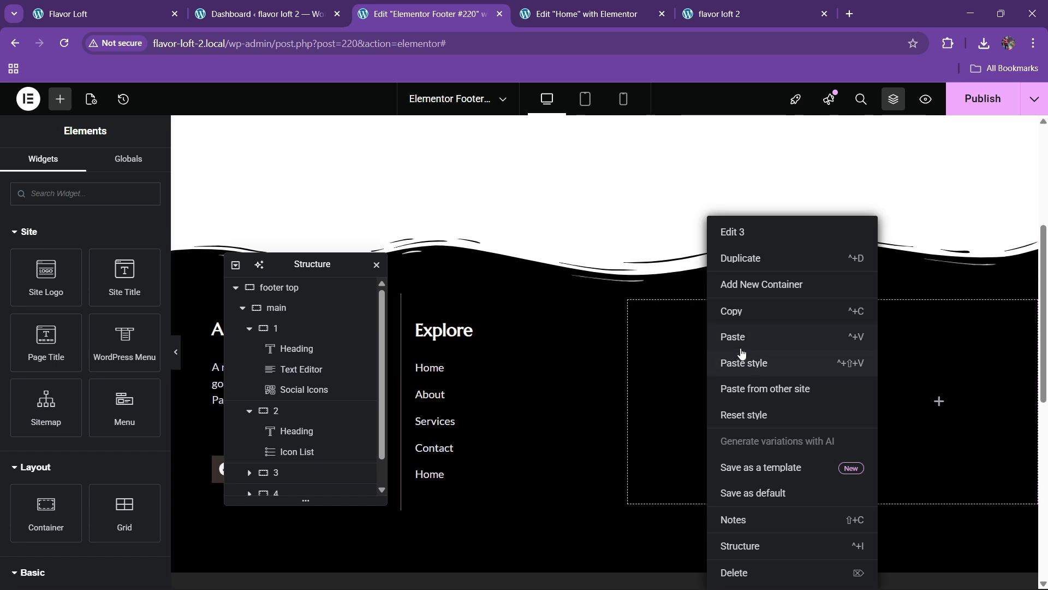
click(740, 339)
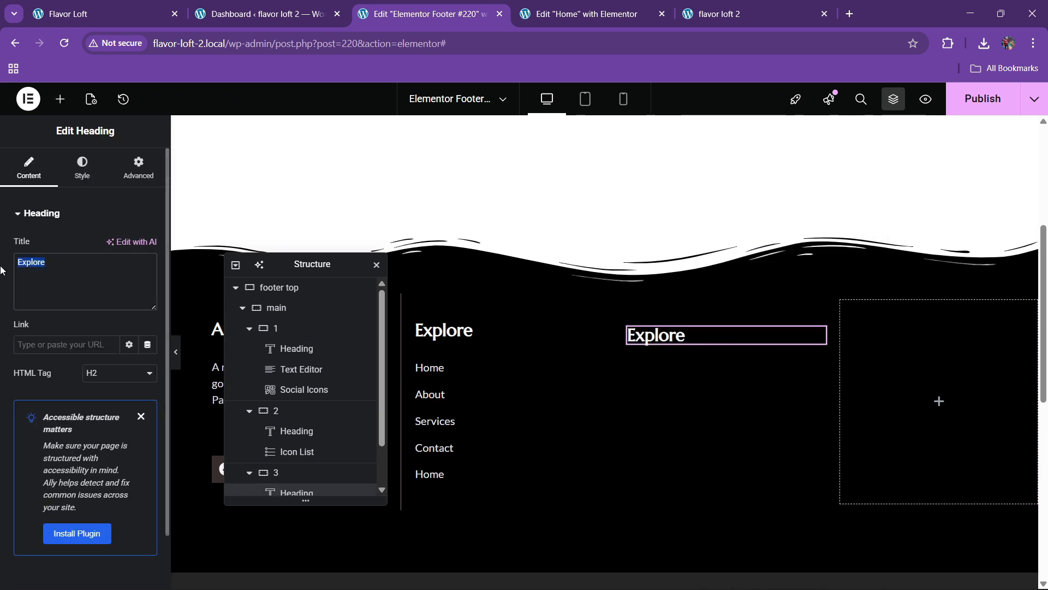
text(Contact Info)
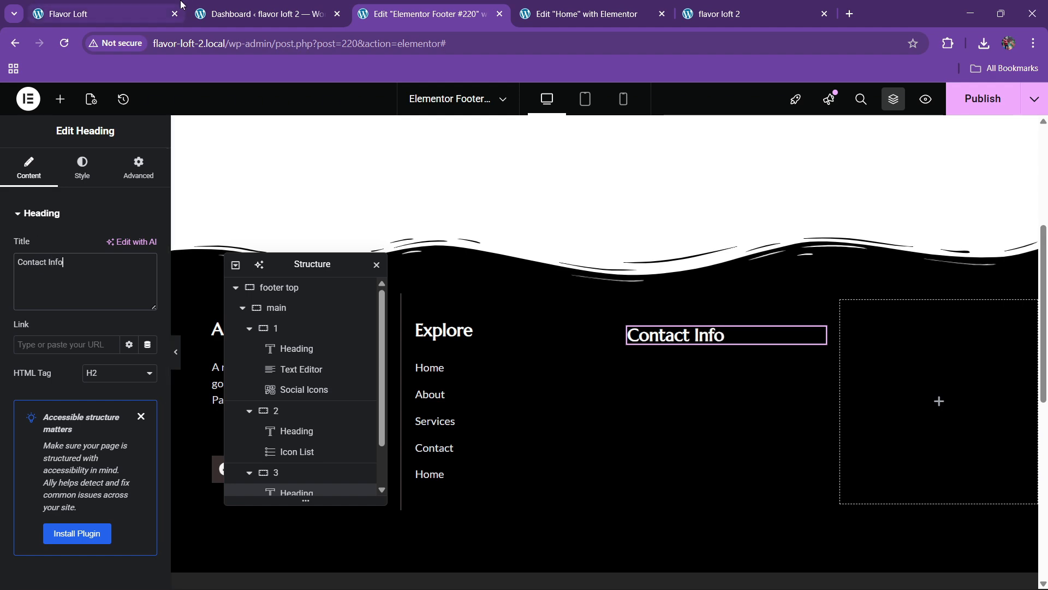
Add an Icon Box widget below the Contact Info heading and set its icon position to Left.
click(68, 13)
click(420, 14)
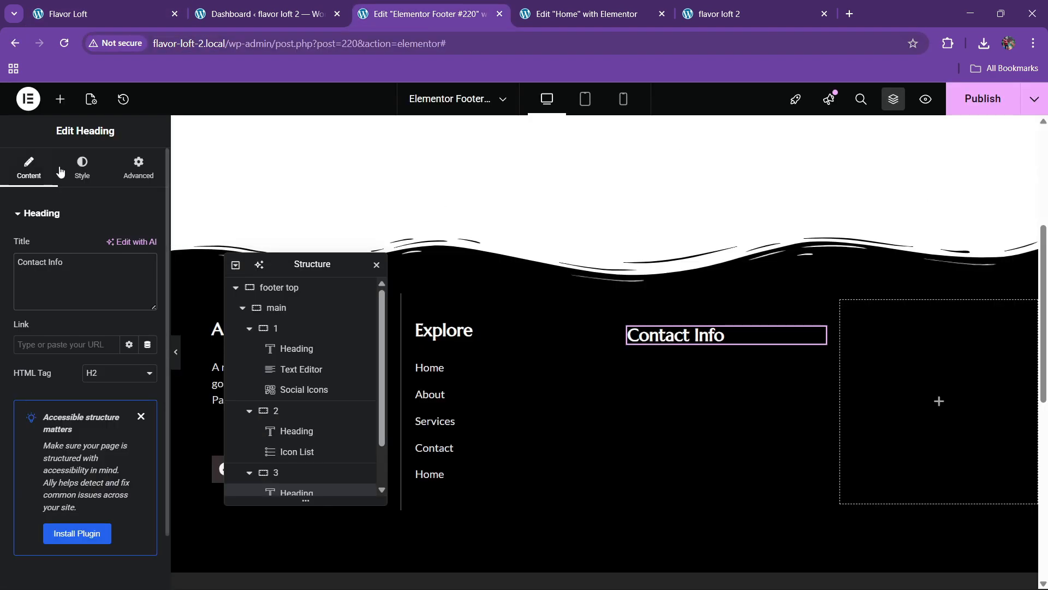
click(60, 99)
click(62, 194)
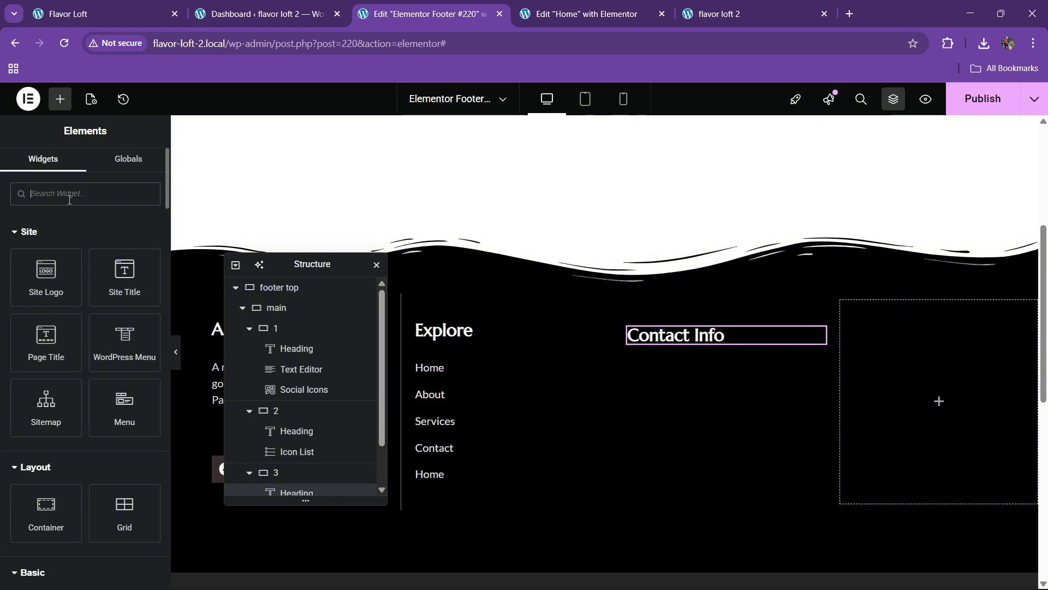
text(icon)
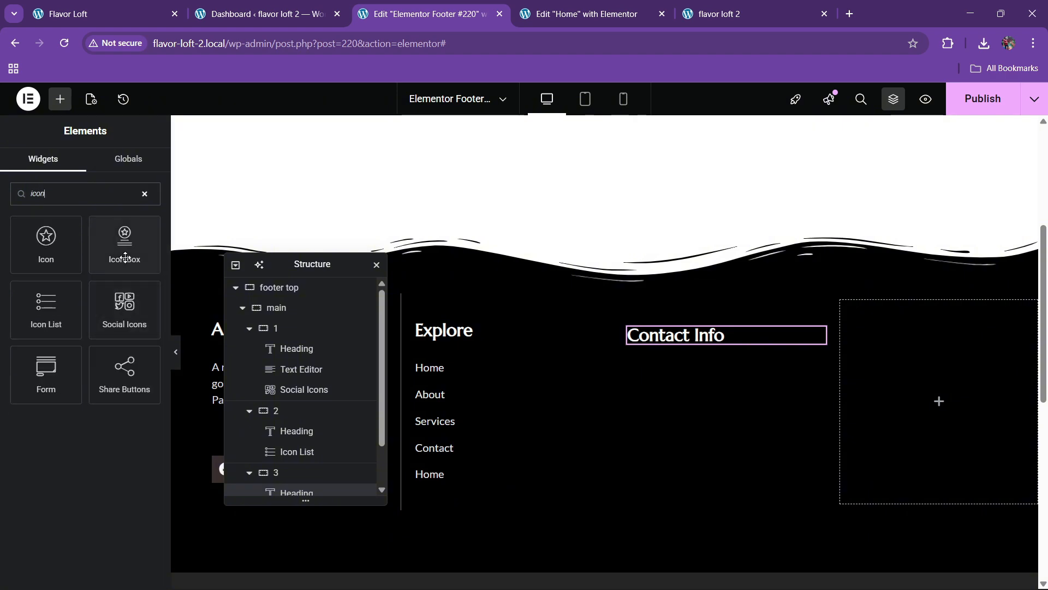
drag(125, 247, 717, 354)
click(82, 167)
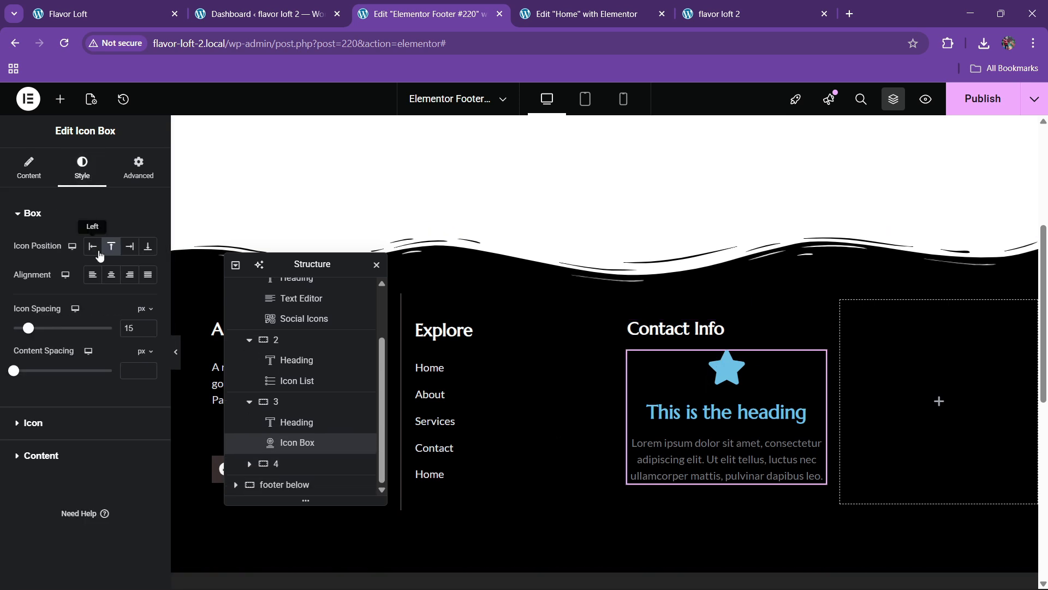
click(92, 246)
Try the Framed view with a Square shape on the icon box.
click(28, 172)
click(119, 333)
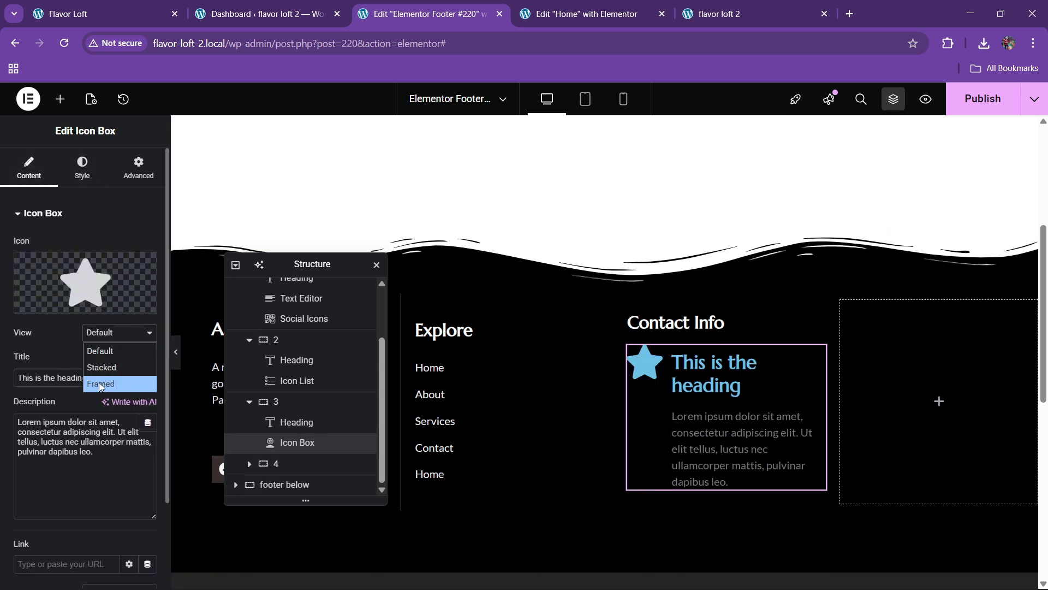
click(101, 383)
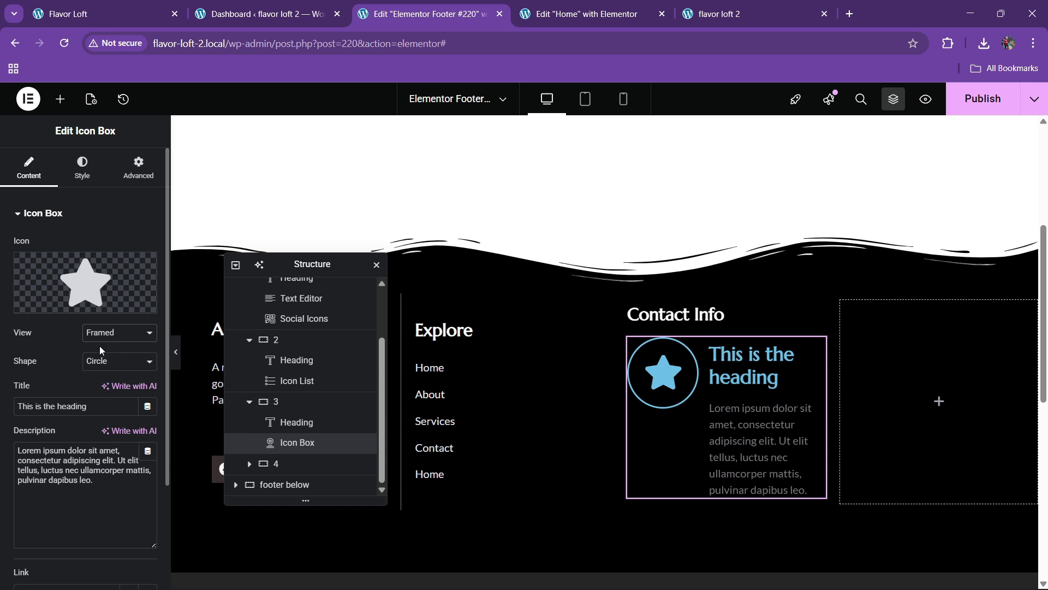
click(99, 361)
click(99, 383)
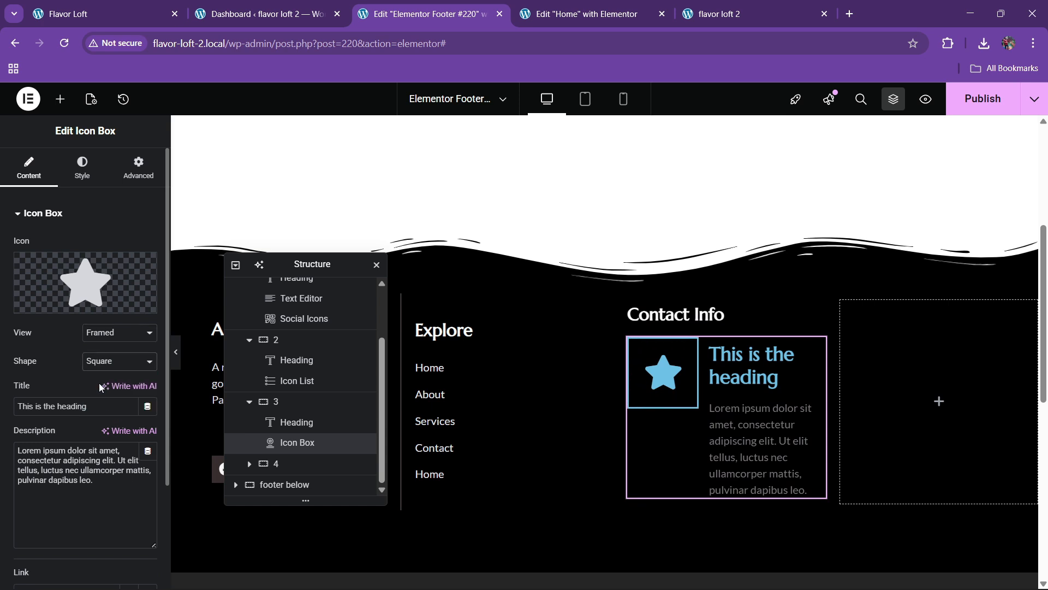
Set the icon box view to Stacked and its shape to Rounded, using the reference site's footer as the model.
click(101, 332)
click(100, 367)
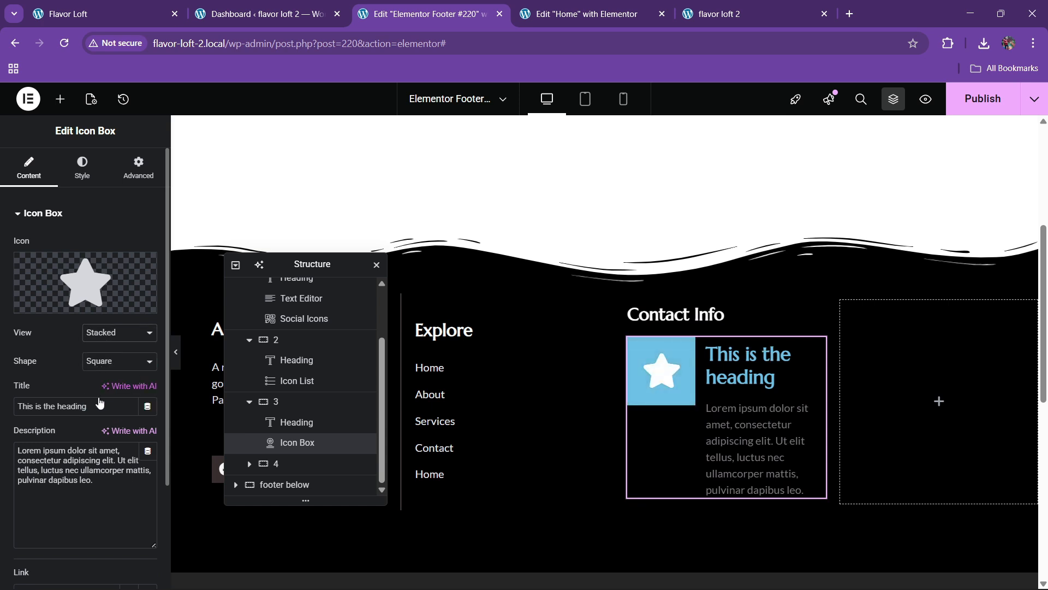
click(104, 13)
click(420, 14)
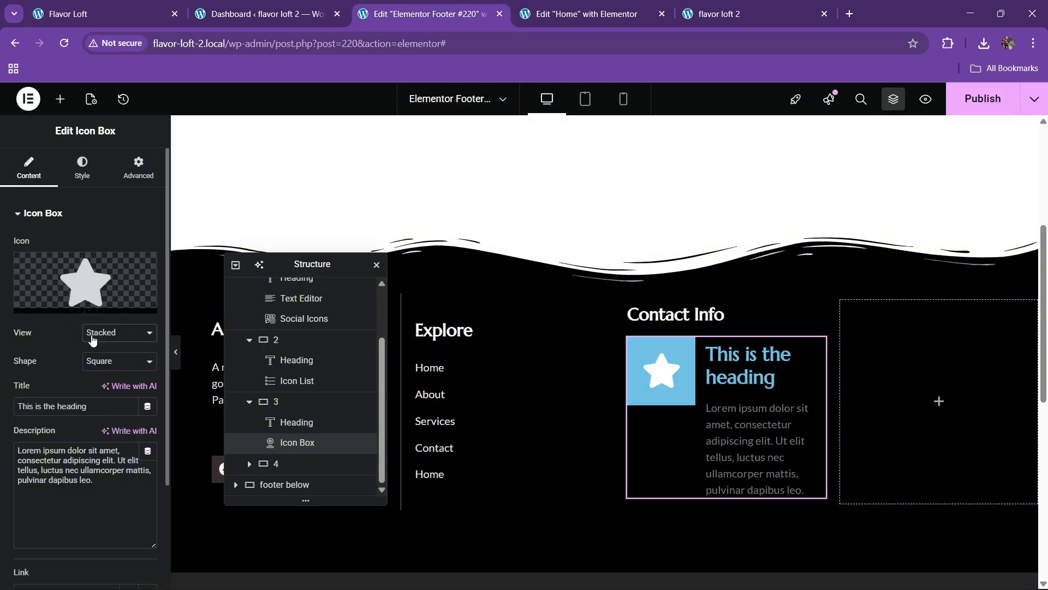
click(104, 362)
click(99, 391)
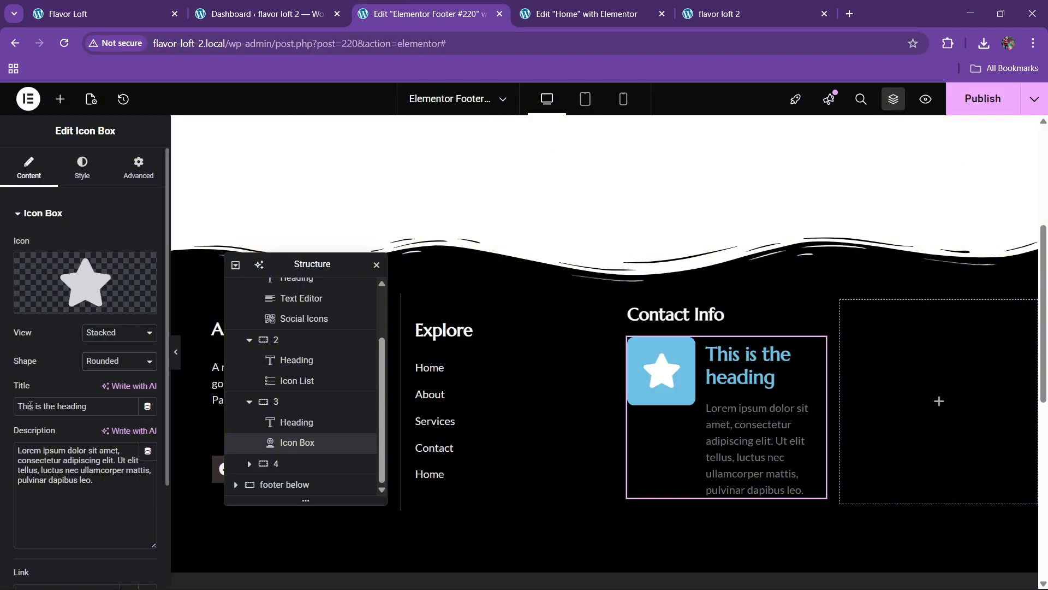
click(82, 166)
click(29, 165)
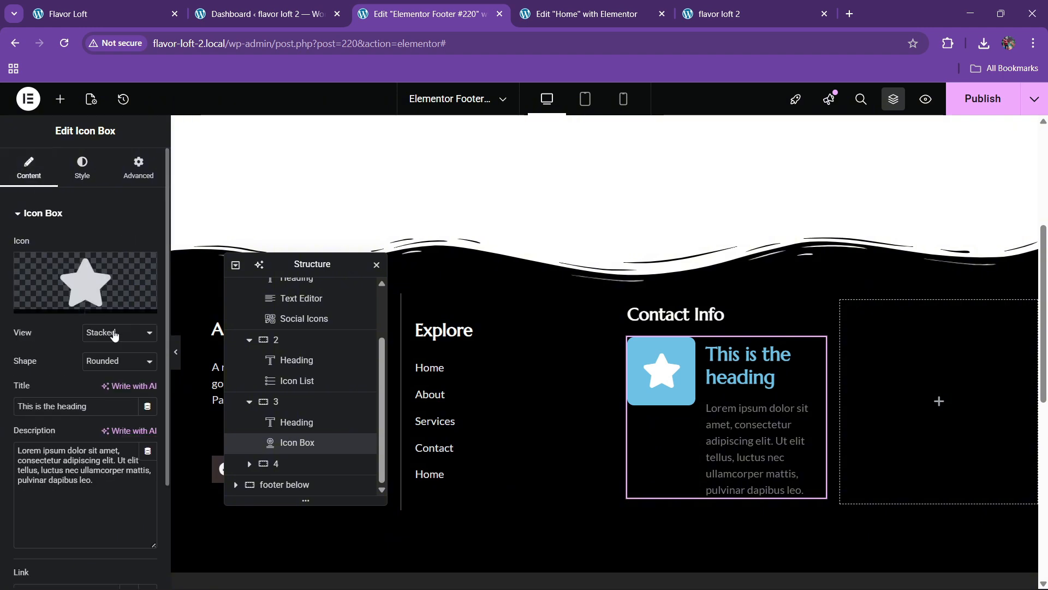
click(82, 167)
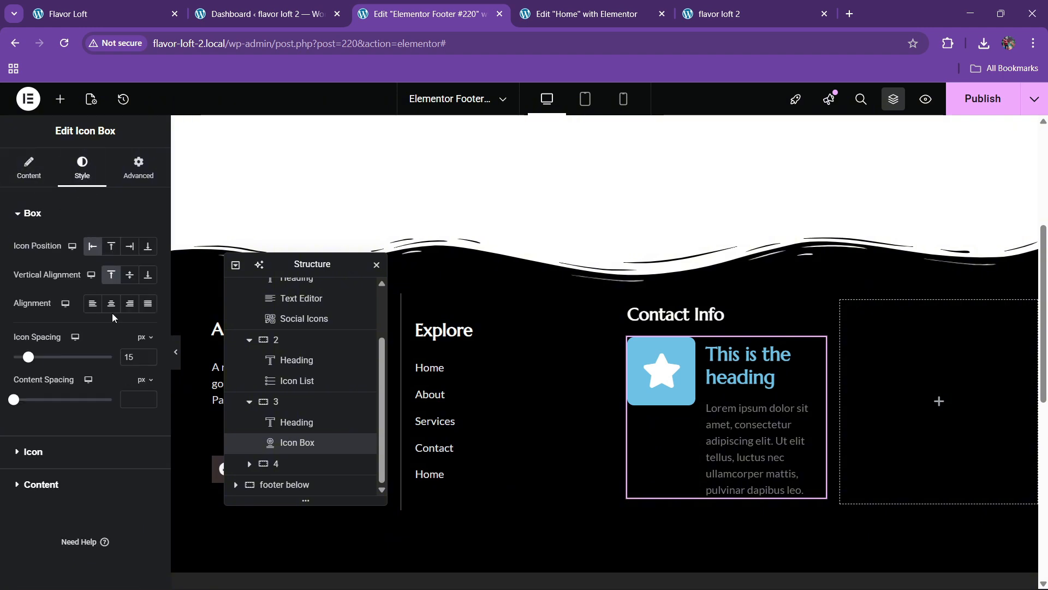
Search the icon library for "map" and replace the icon box's star with the map marker that has a hole in it.
click(14, 167)
click(81, 300)
click(144, 4)
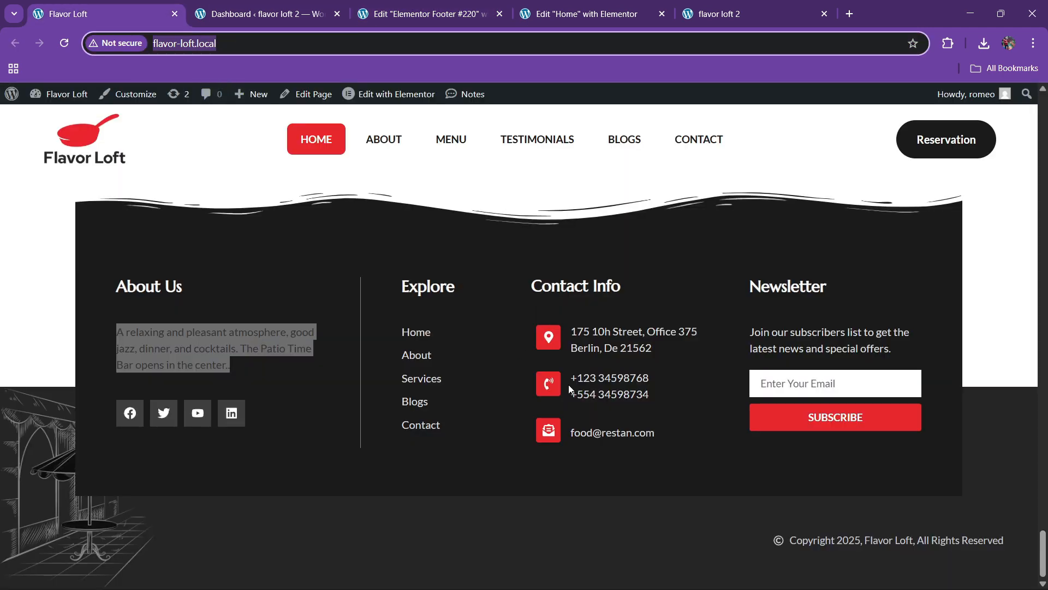
click(432, 14)
text(m)
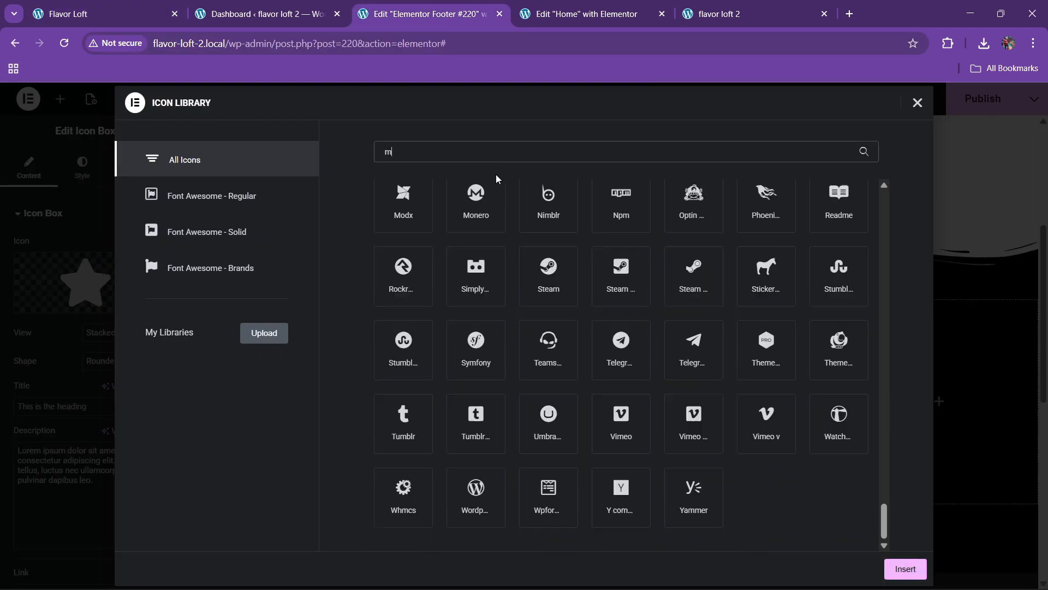
text(ap)
click(791, 236)
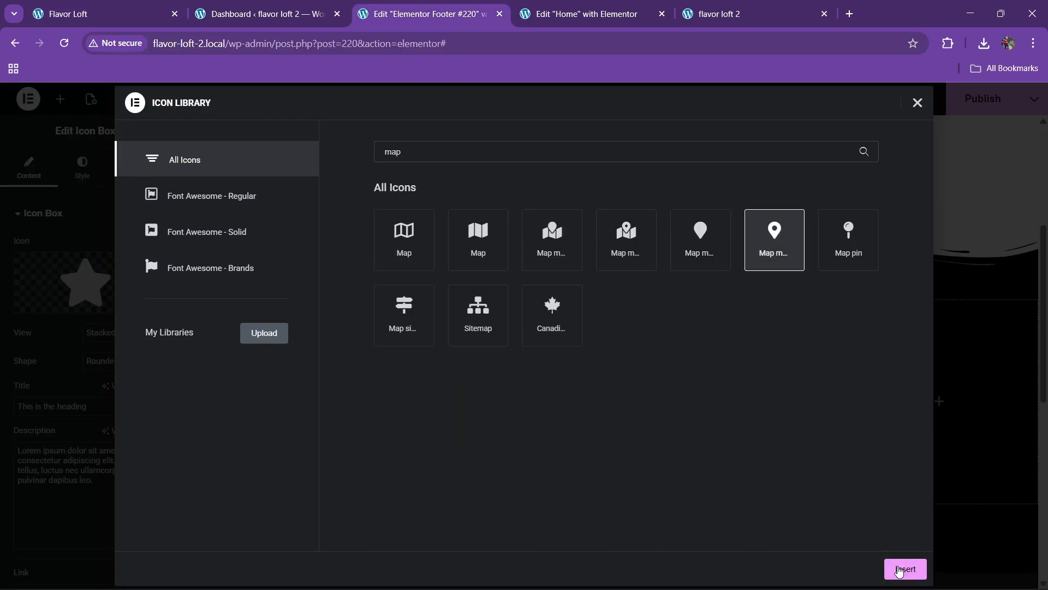
click(905, 569)
Style the icon with the red global color as primary, white as secondary color, and a size of 17 px.
click(82, 167)
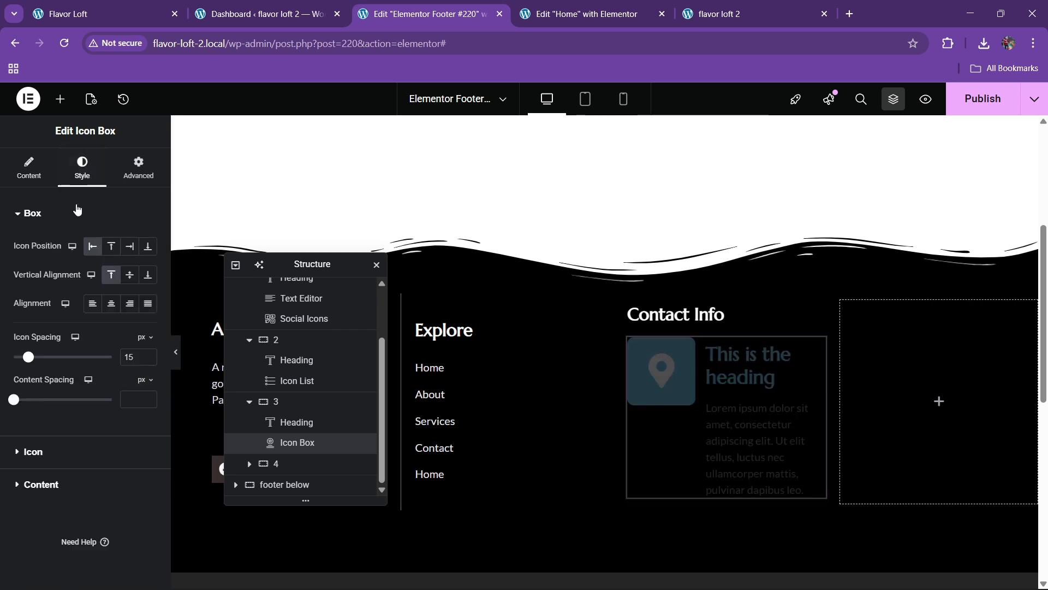
click(33, 452)
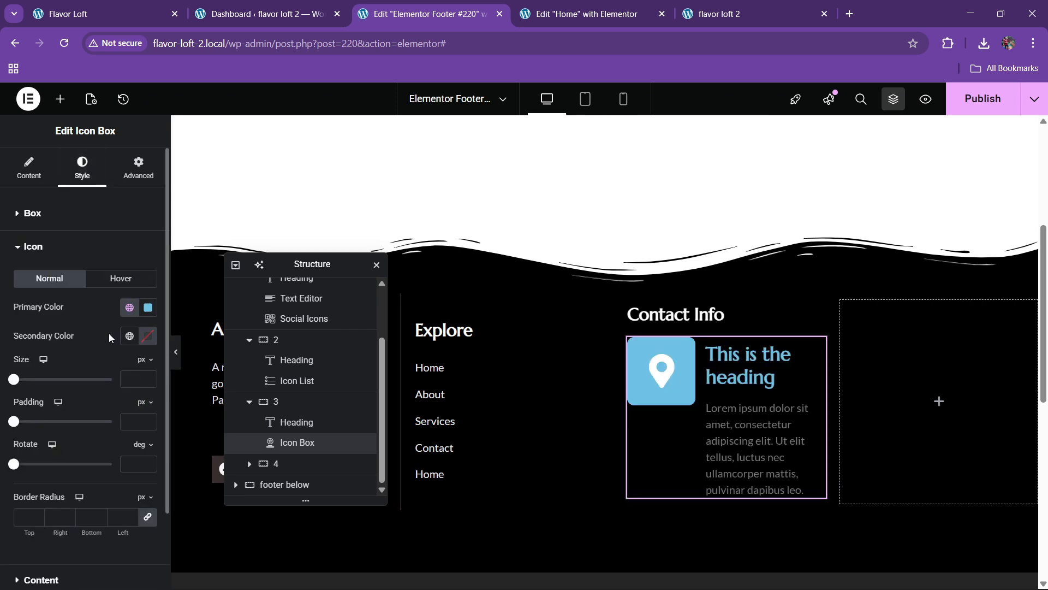
click(130, 311)
click(50, 479)
click(150, 338)
drag(133, 419, 65, 377)
click(65, 322)
drag(149, 376, 149, 377)
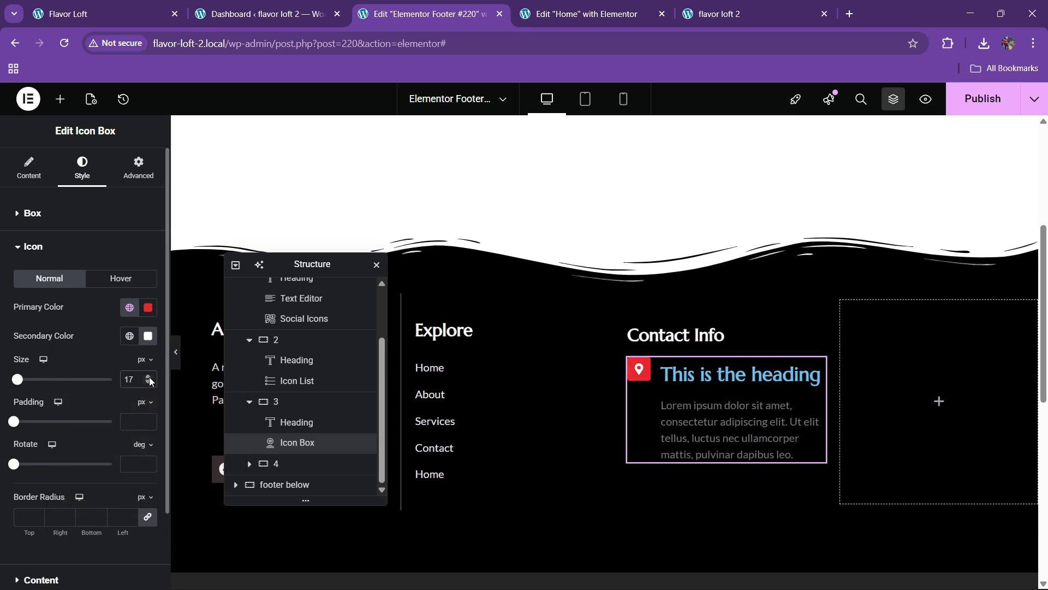
Clear the icon box title and replace its description with the street address copied from the reference site's Contact Info column.
click(28, 167)
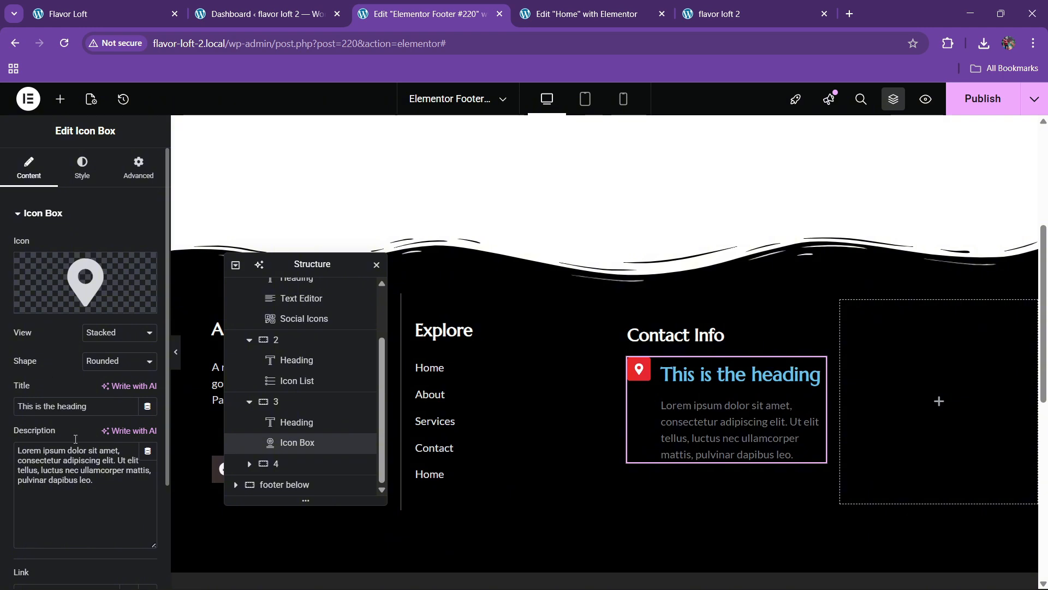
drag(93, 407, 0, 421)
key(BackSpace)
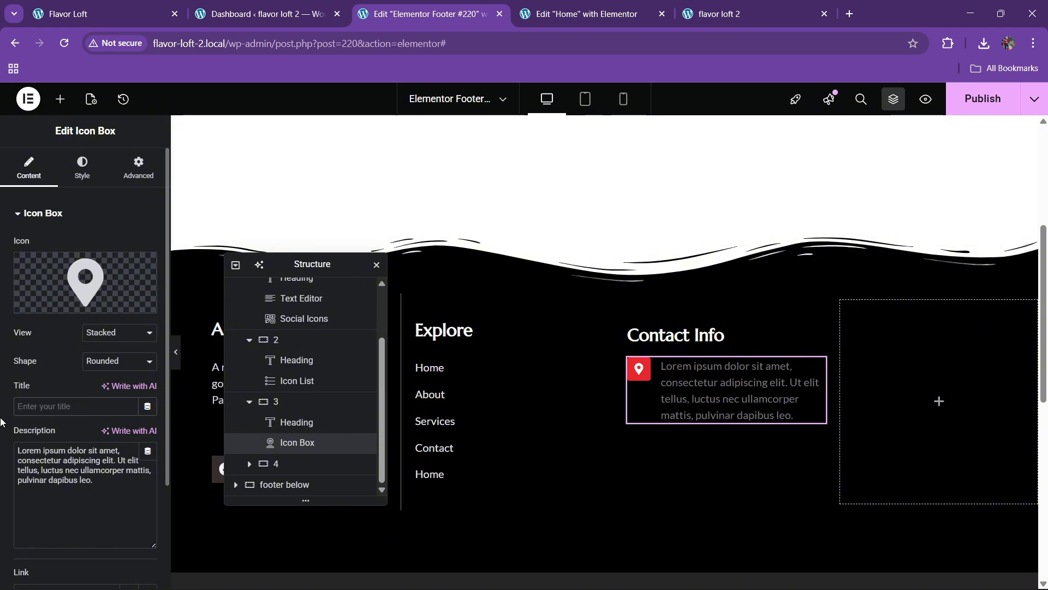
click(137, 14)
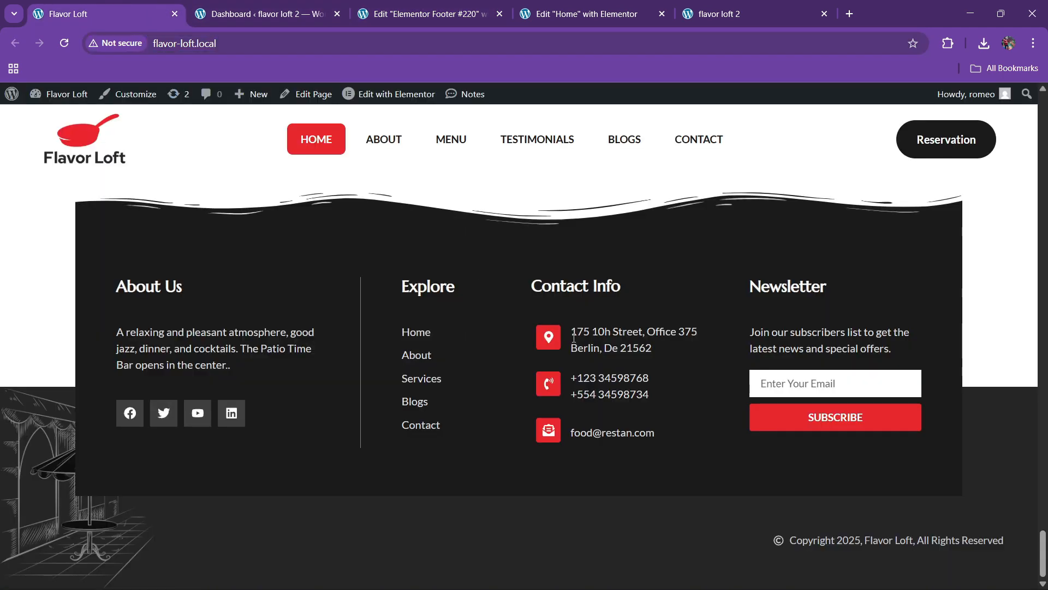
drag(574, 338, 647, 365)
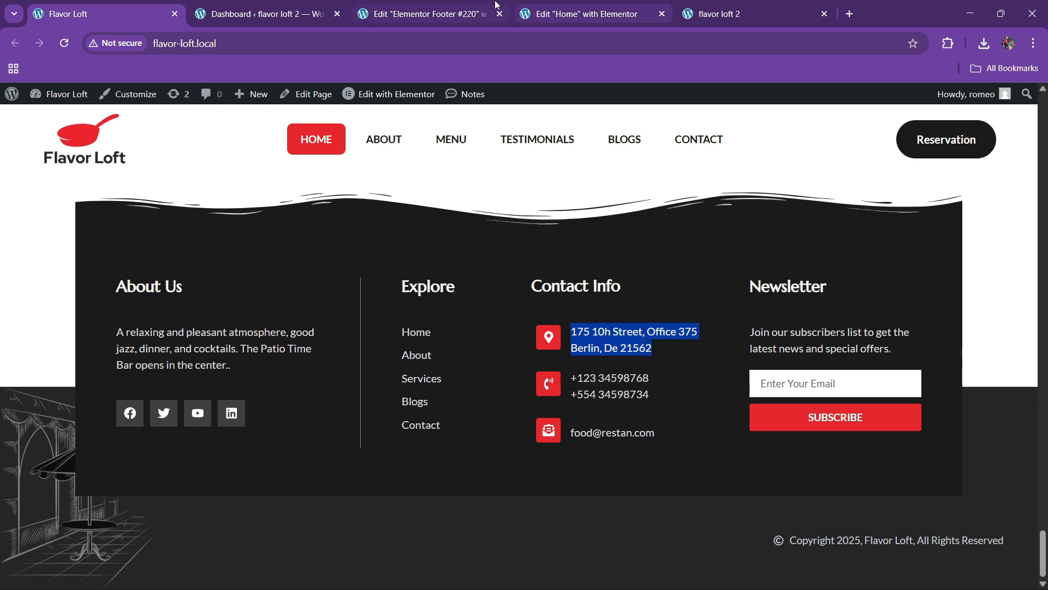
click(423, 13)
key(ctrl+a)
text(175 10h Street, Office 375 Berlin, De 21562)
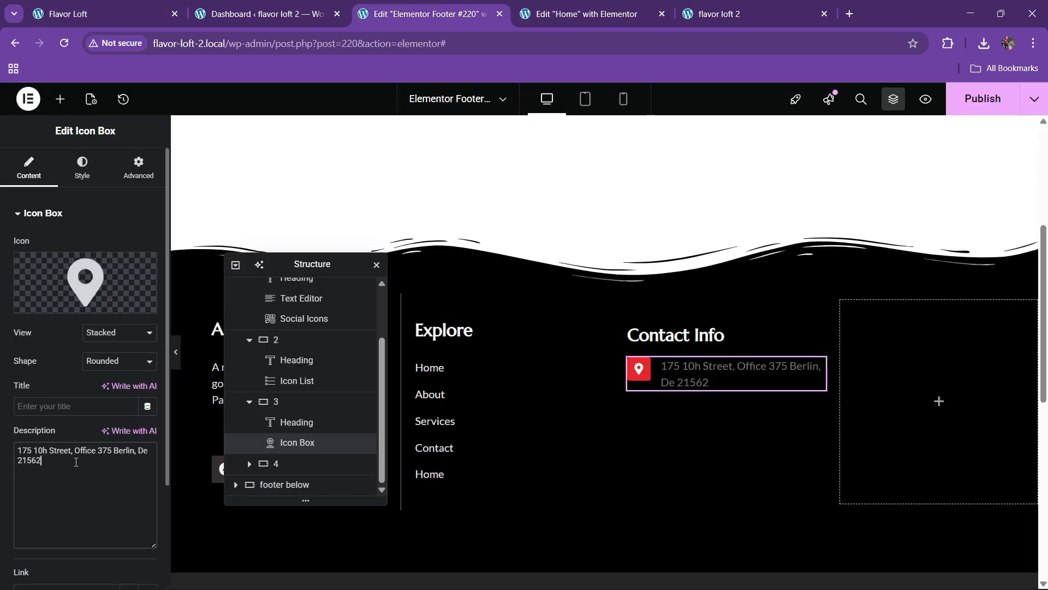
Set the icon box's vertical alignment to Middle and make its title and description colors white.
click(82, 166)
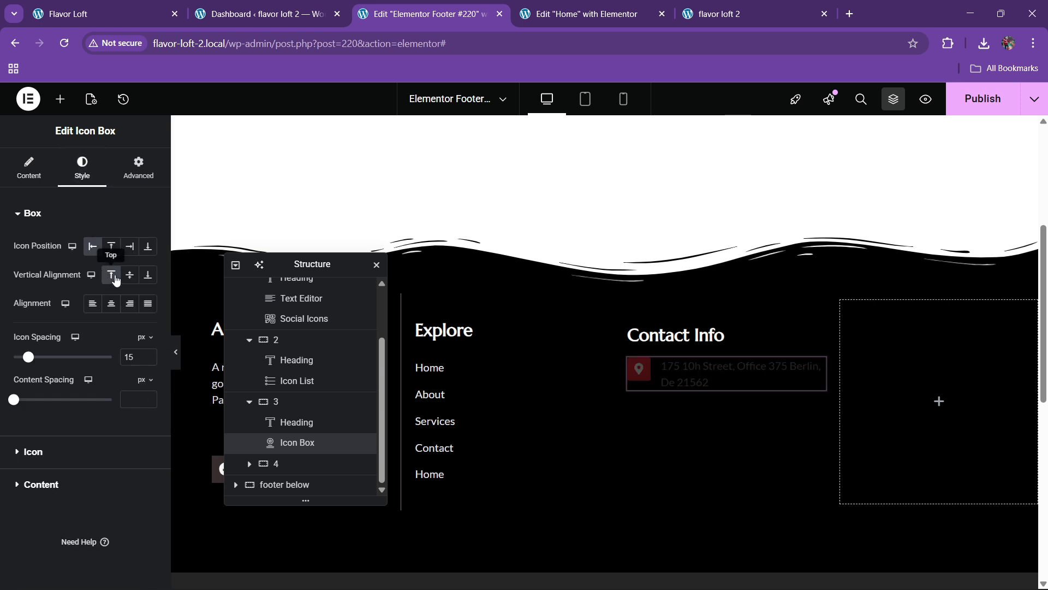
click(128, 276)
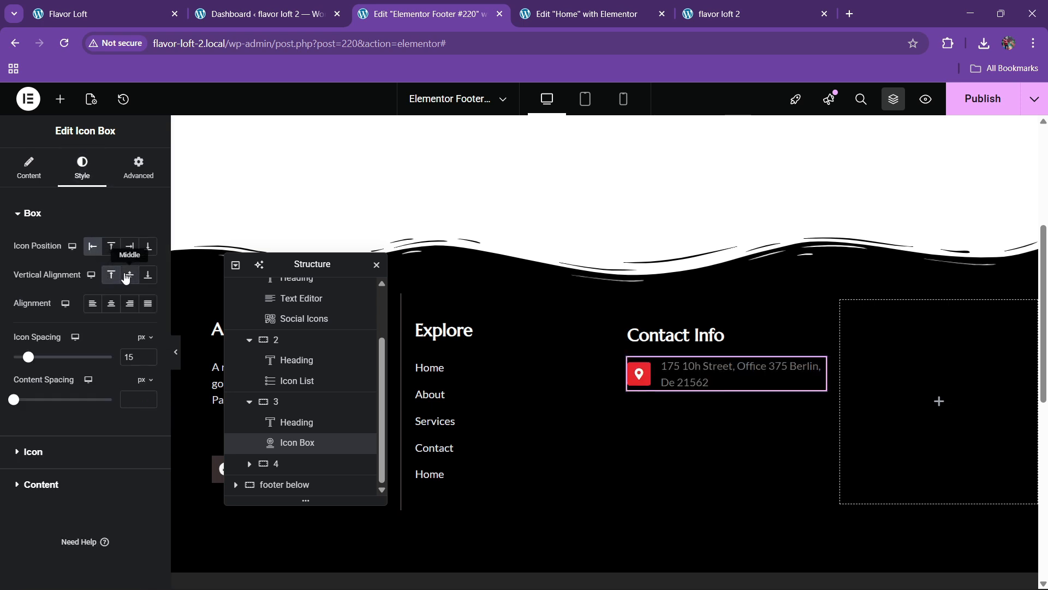
click(43, 485)
click(148, 455)
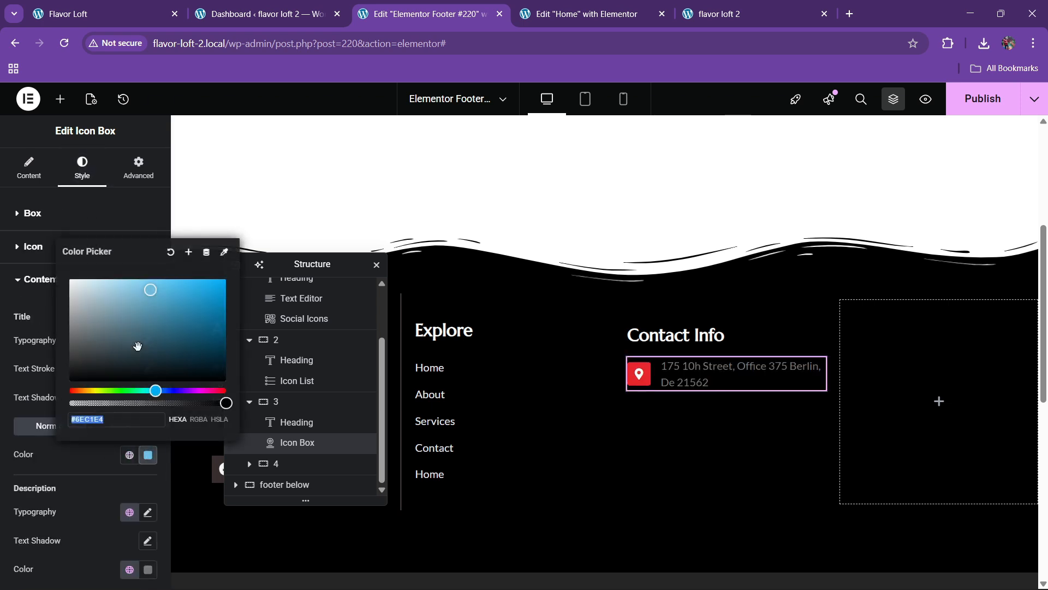
click(25, 450)
scroll(104, 442, down, 2)
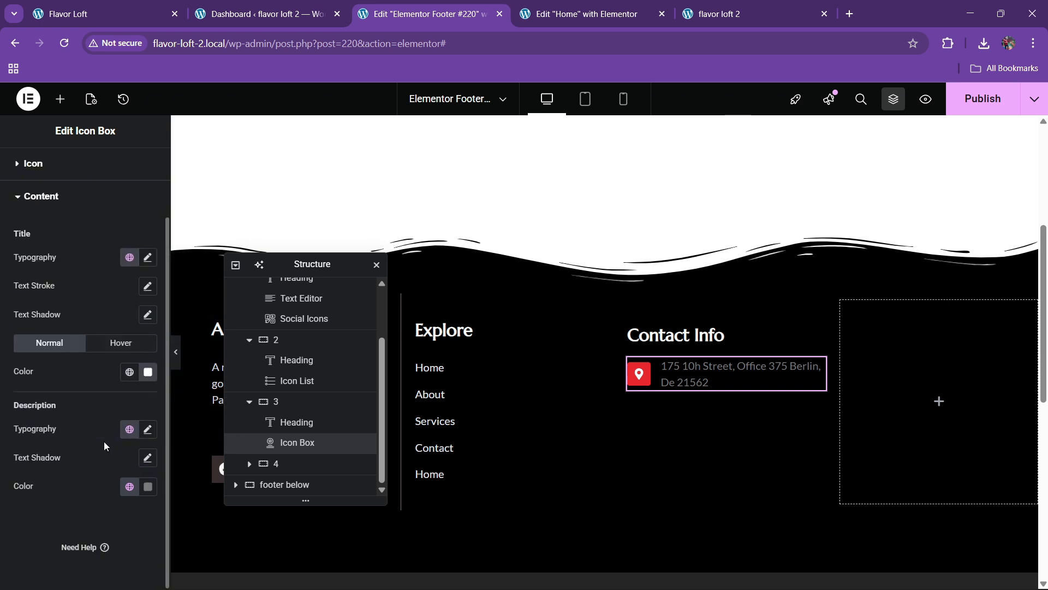
click(148, 486)
click(68, 307)
click(71, 490)
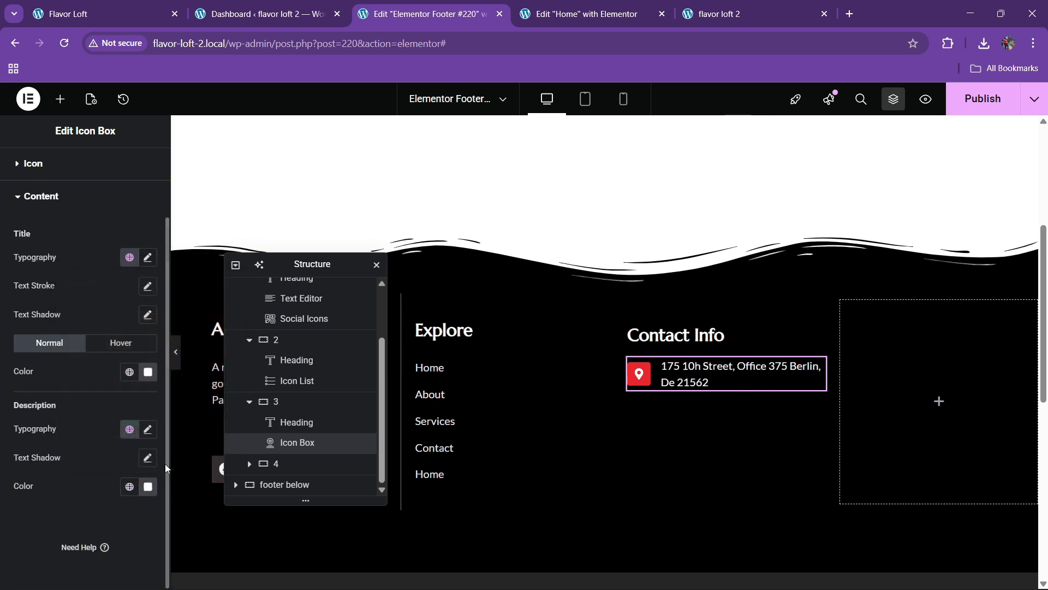
Set the font size of the icon box description to 15 px.
click(148, 429)
scroll(138, 509, down, 3)
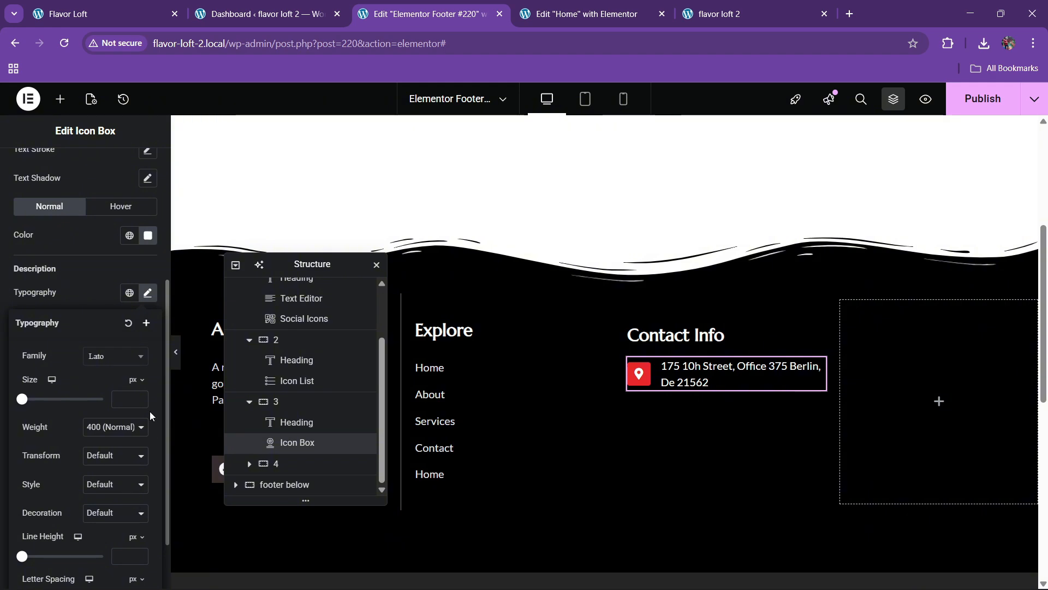
double_click(140, 400)
double_click(141, 400)
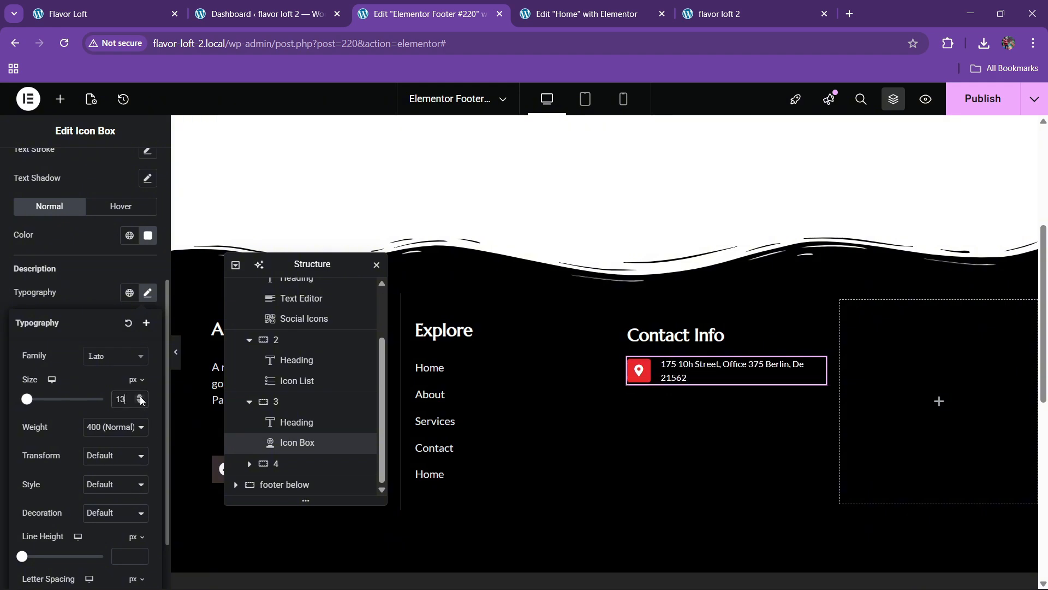
double_click(140, 399)
double_click(140, 399)
double_click(140, 399)
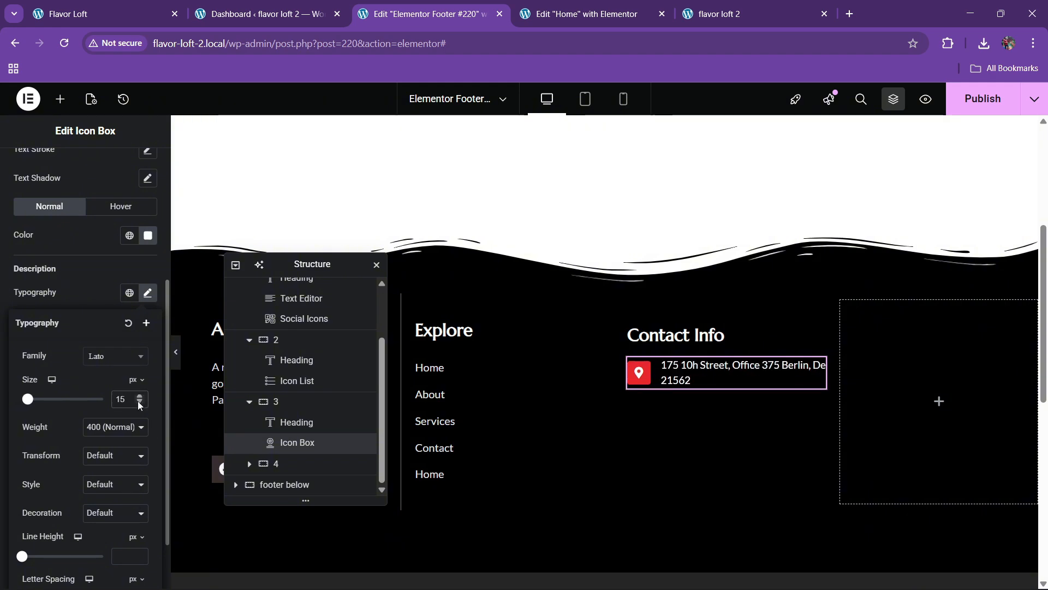
Set the icon box's icon size to 20 px and compare it with the reference site's Contact Info column.
scroll(71, 317, up, 4)
click(52, 244)
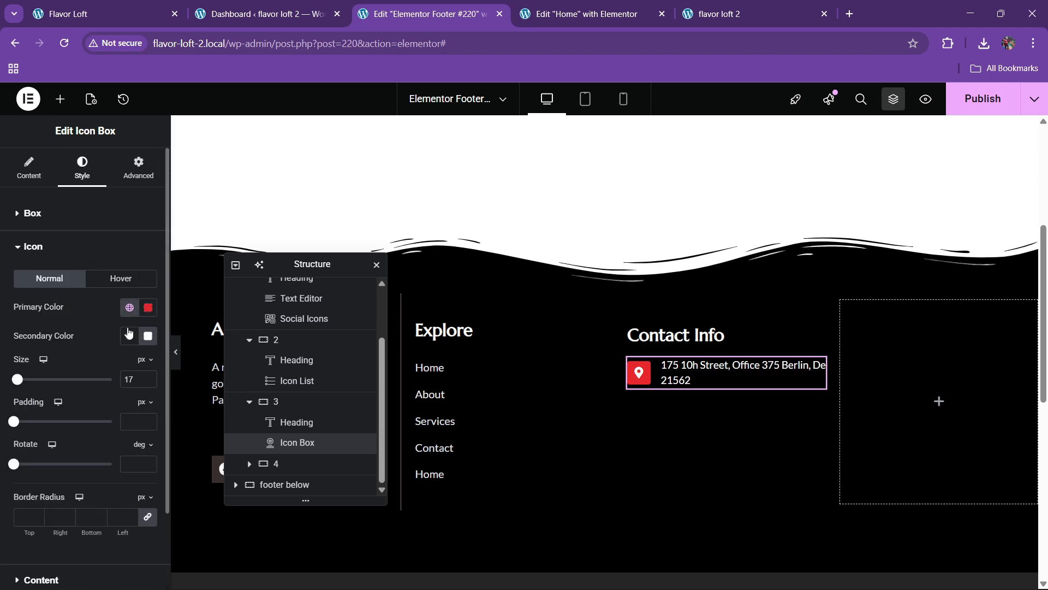
double_click(150, 378)
click(150, 377)
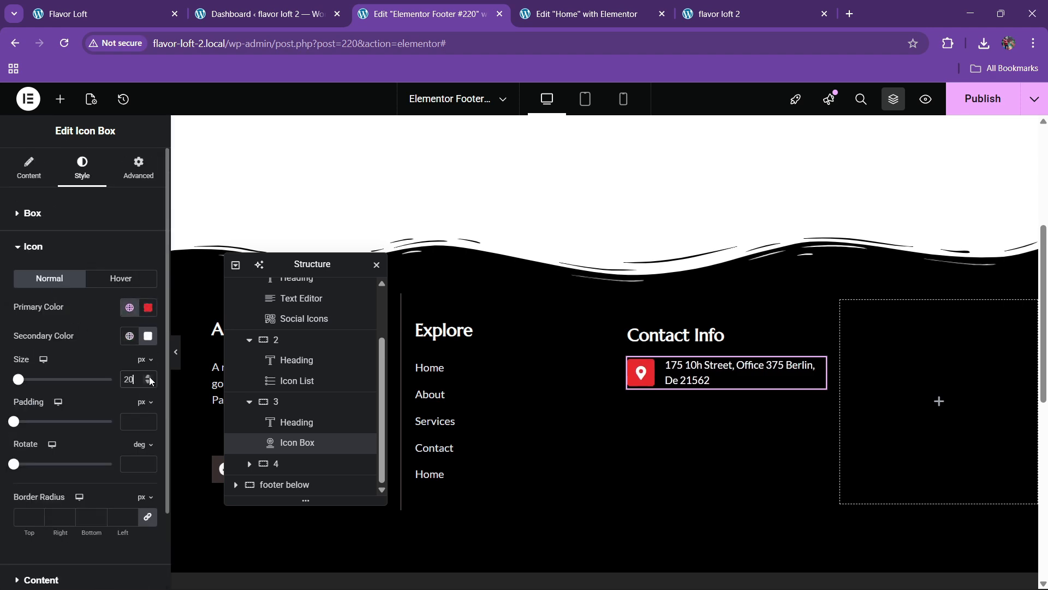
click(91, 12)
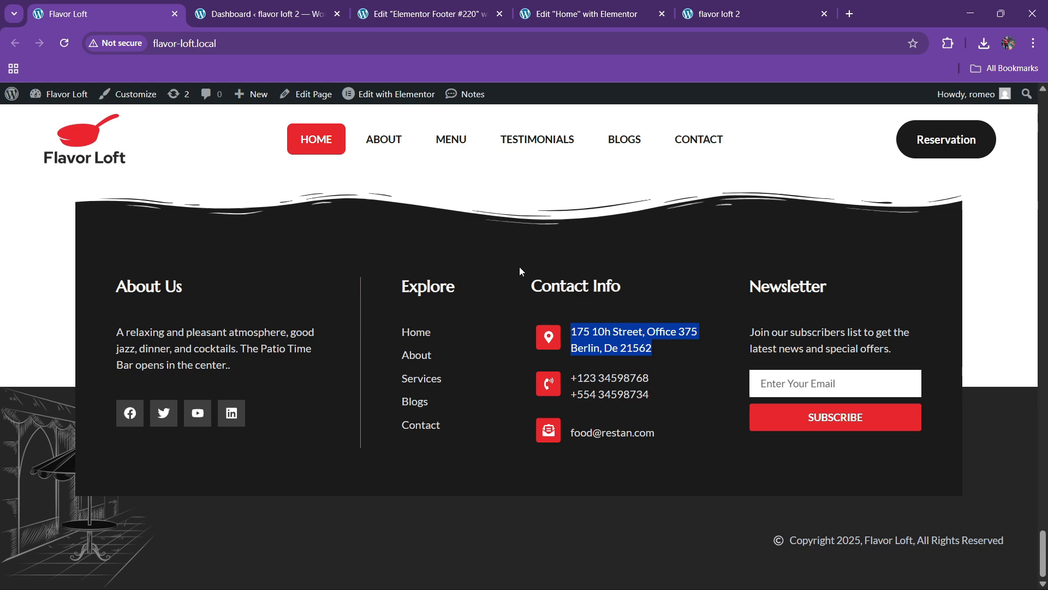
click(469, 13)
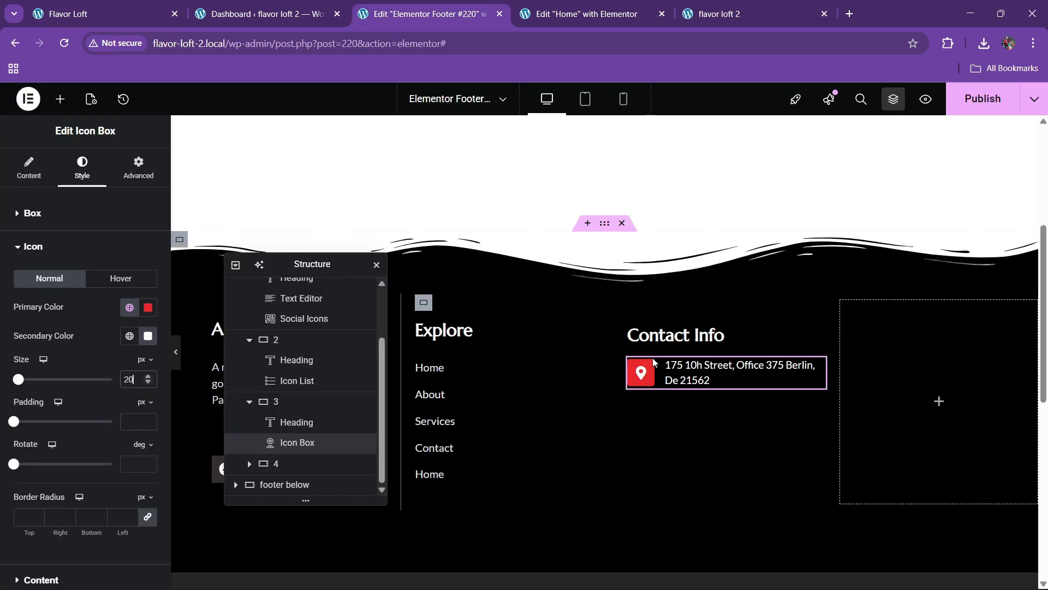
Duplicate the address icon box twice so that the Contact Info column holds three.
right_click(295, 445)
click(335, 308)
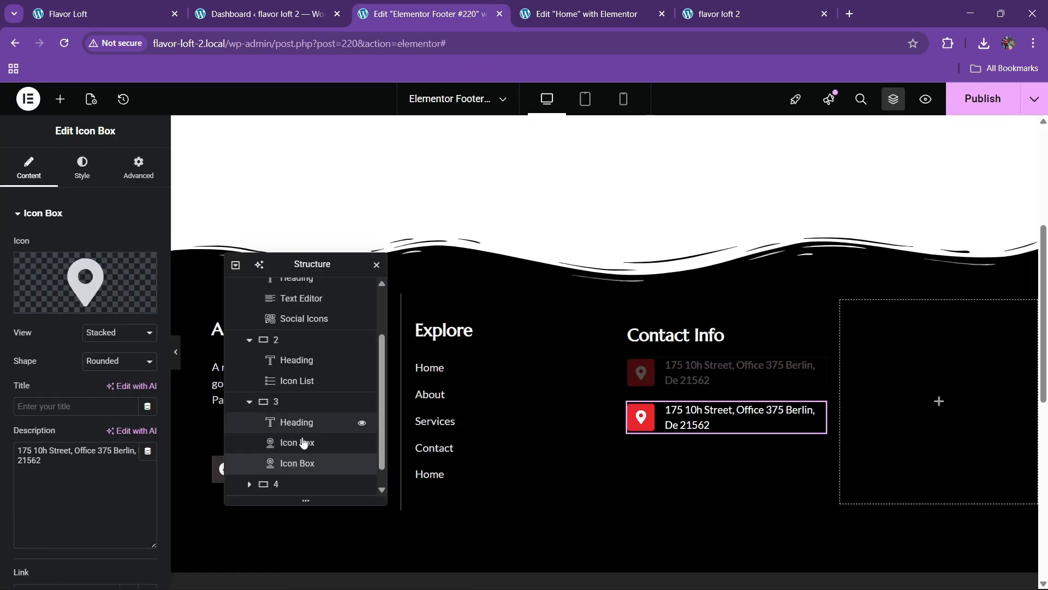
right_click(299, 470)
click(333, 314)
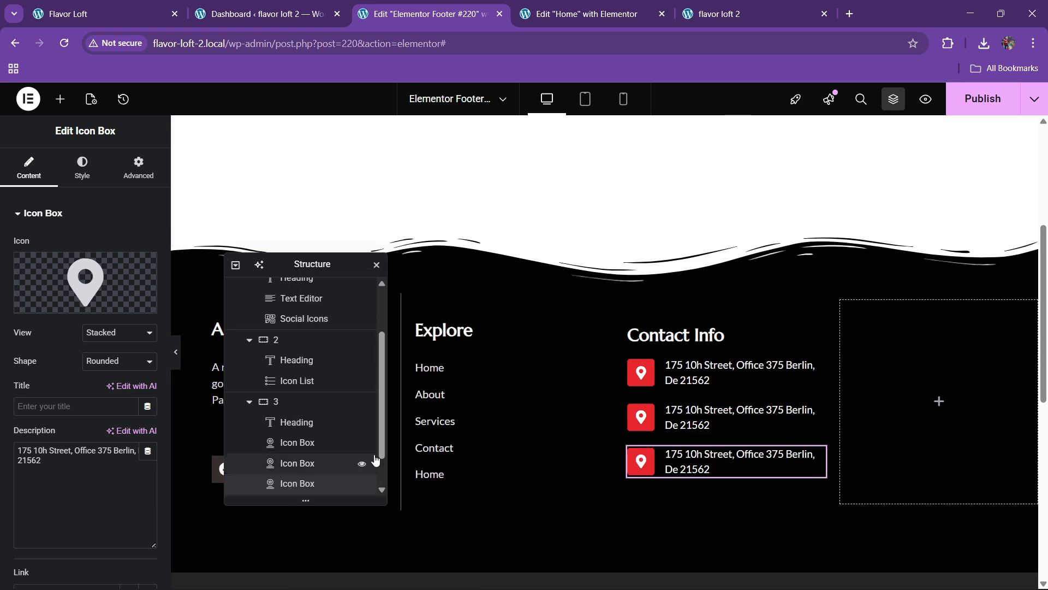
Set the Contact Info container to column direction with both Justify Content and Align Items at Start.
scroll(324, 468, down, 1)
click(275, 361)
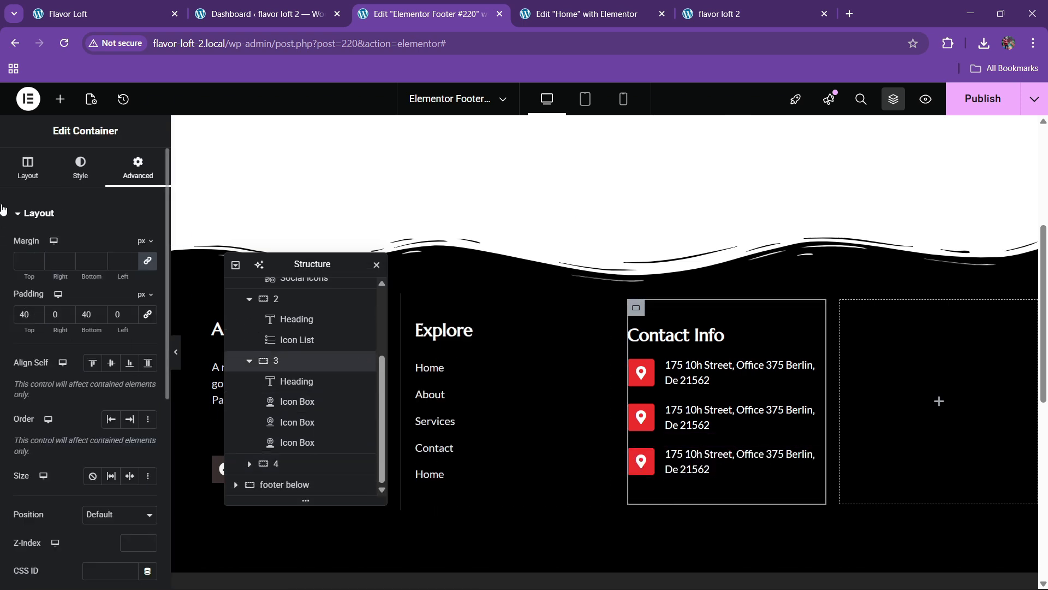
click(111, 444)
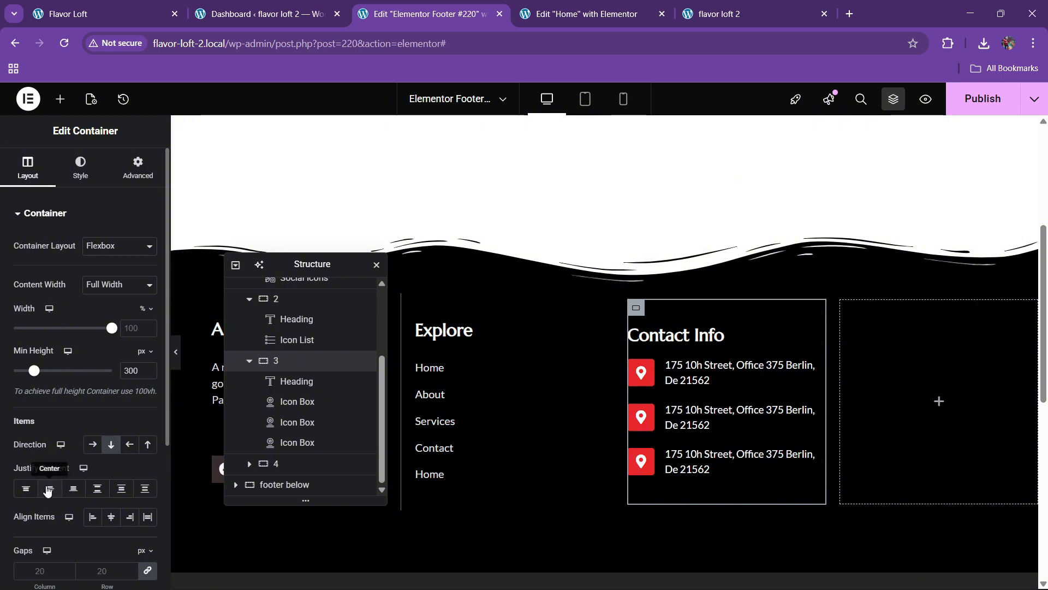
click(50, 488)
click(94, 518)
scroll(91, 481, down, 3)
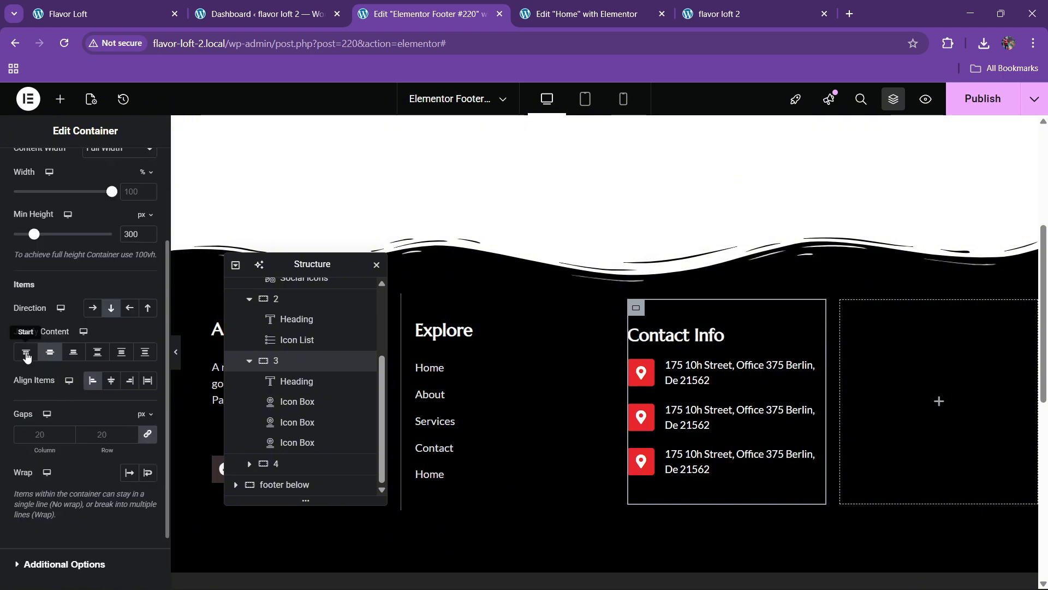
click(26, 354)
Try gaps of 30 px and 40 px in the Contact Info container and clear the custom value again.
click(104, 437)
text(30)
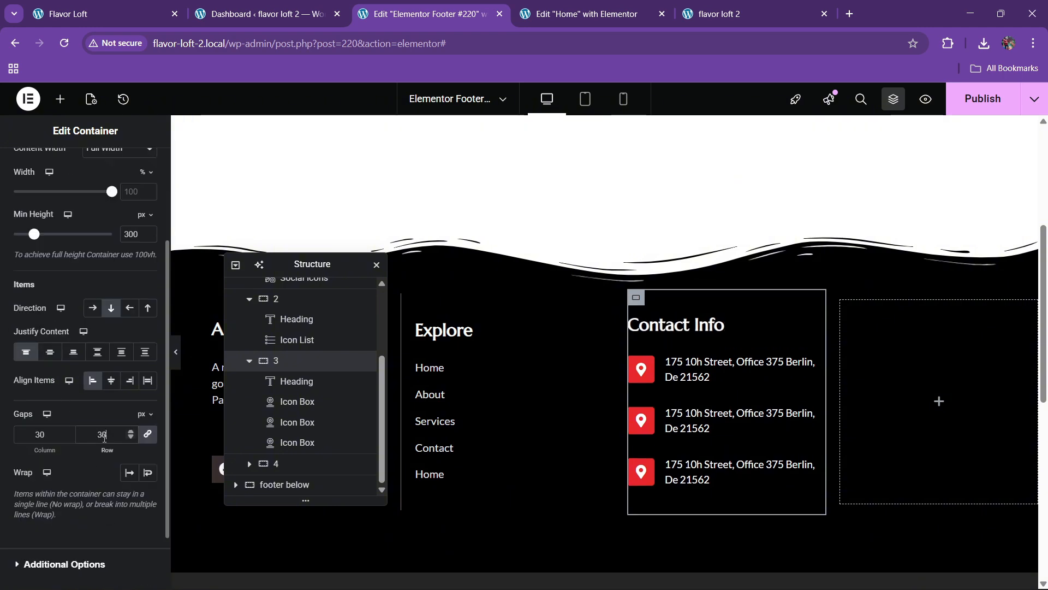
key(BackSpace)
key(BackSpace)
text(40)
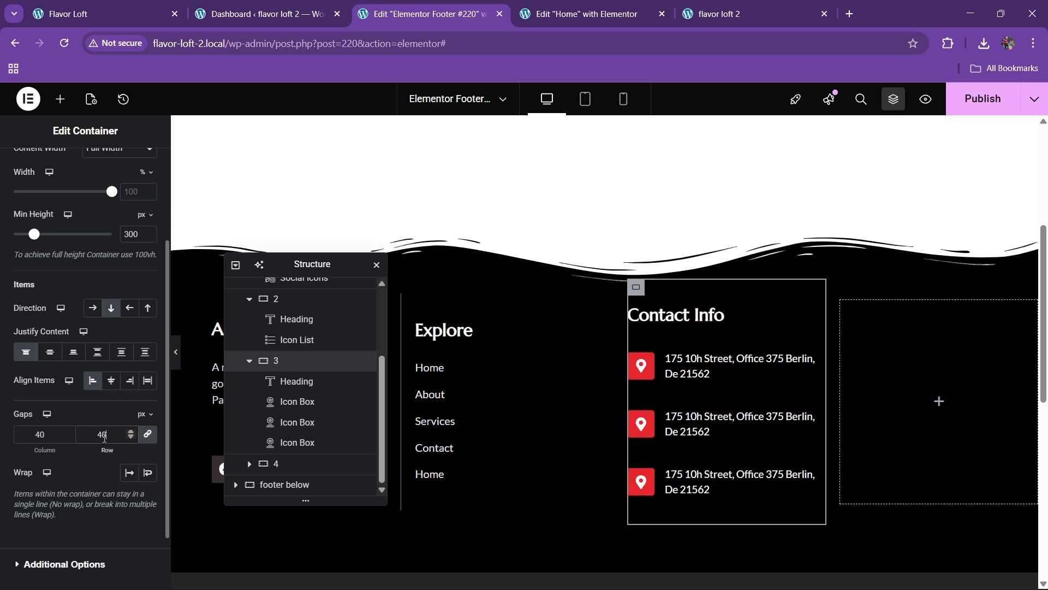
key(BackSpace)
key(BackSpace)
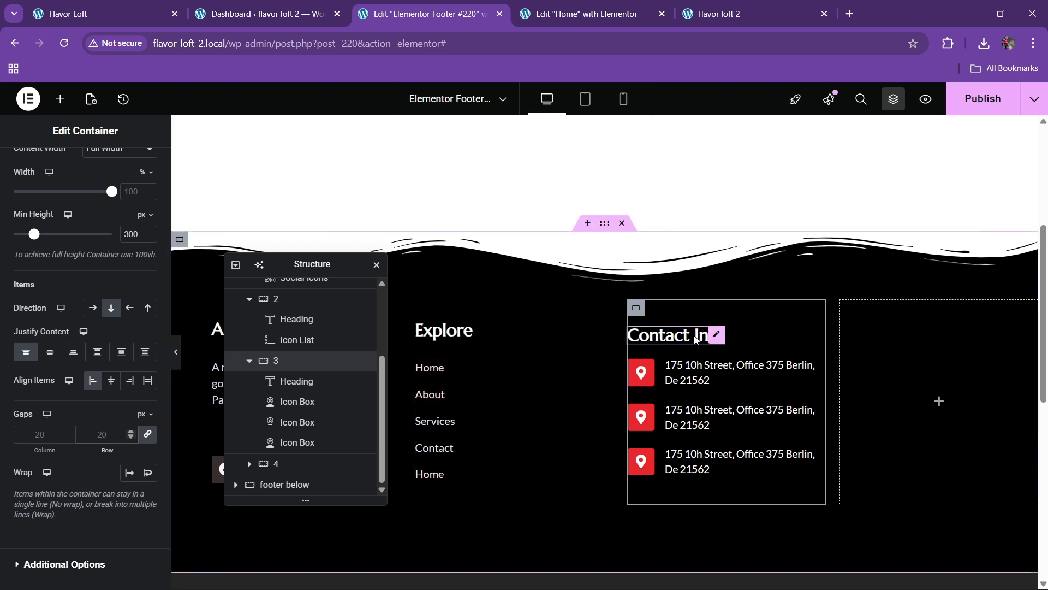
Unlink the Contact Info heading's margins and set its bottom margin to 11 px.
click(719, 336)
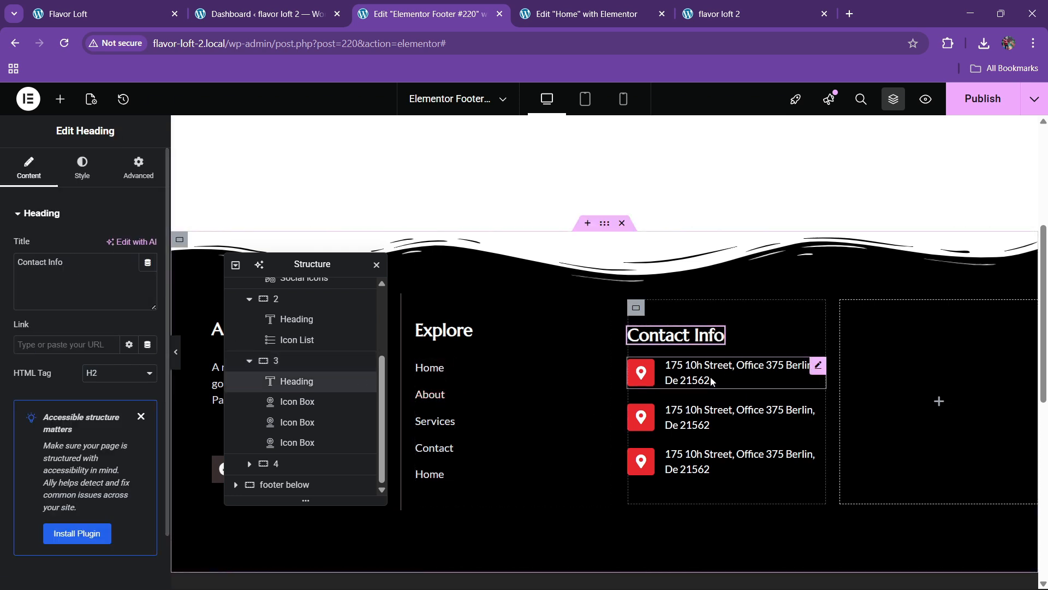
click(143, 173)
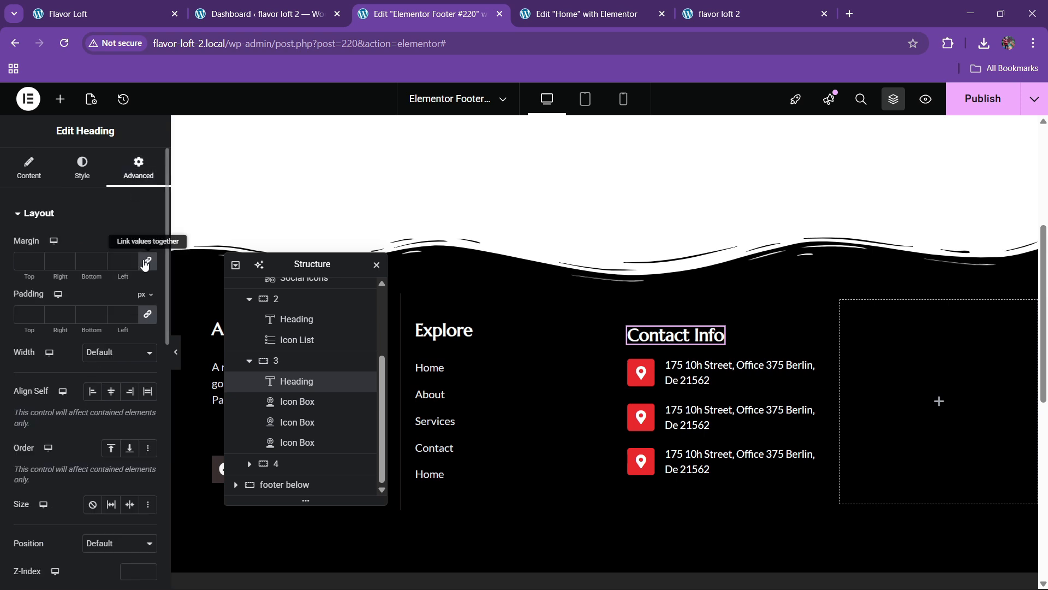
double_click(102, 260)
double_click(103, 259)
triple_click(103, 259)
triple_click(103, 260)
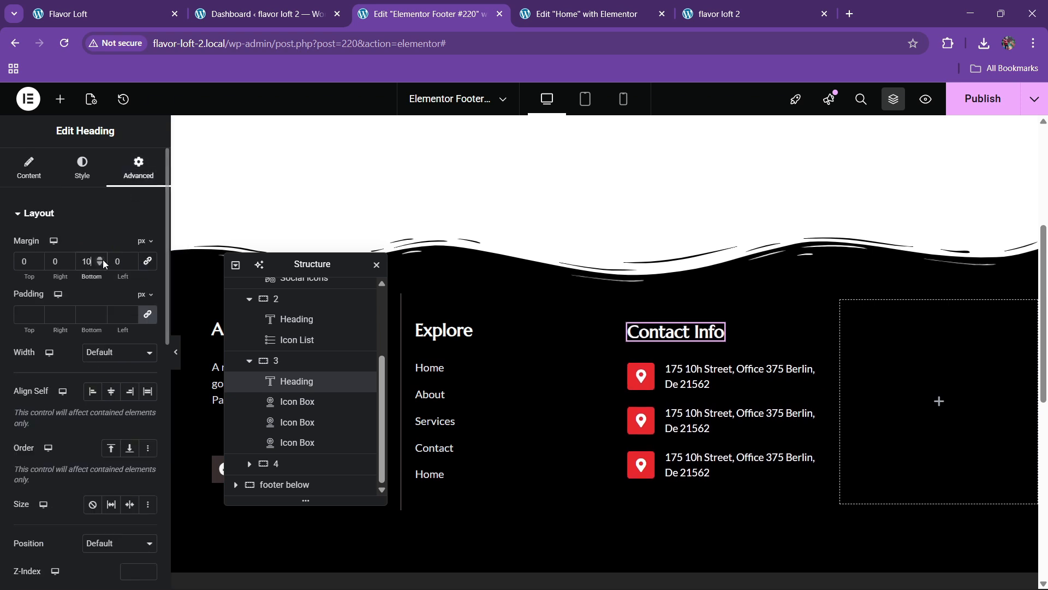
click(102, 260)
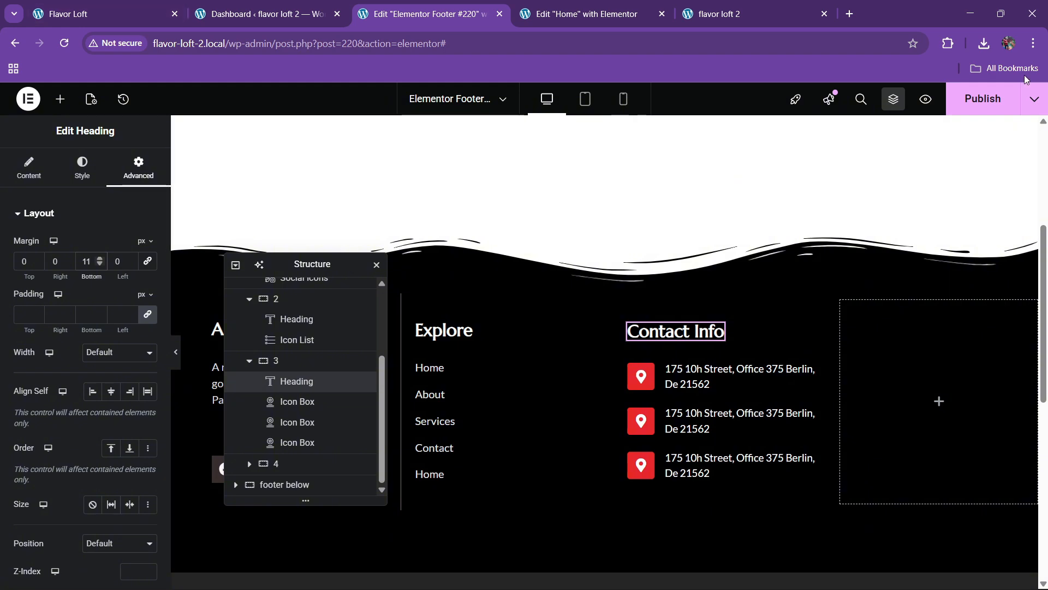
Publish the footer template and check its design against the reference site's footer.
click(983, 98)
click(871, 576)
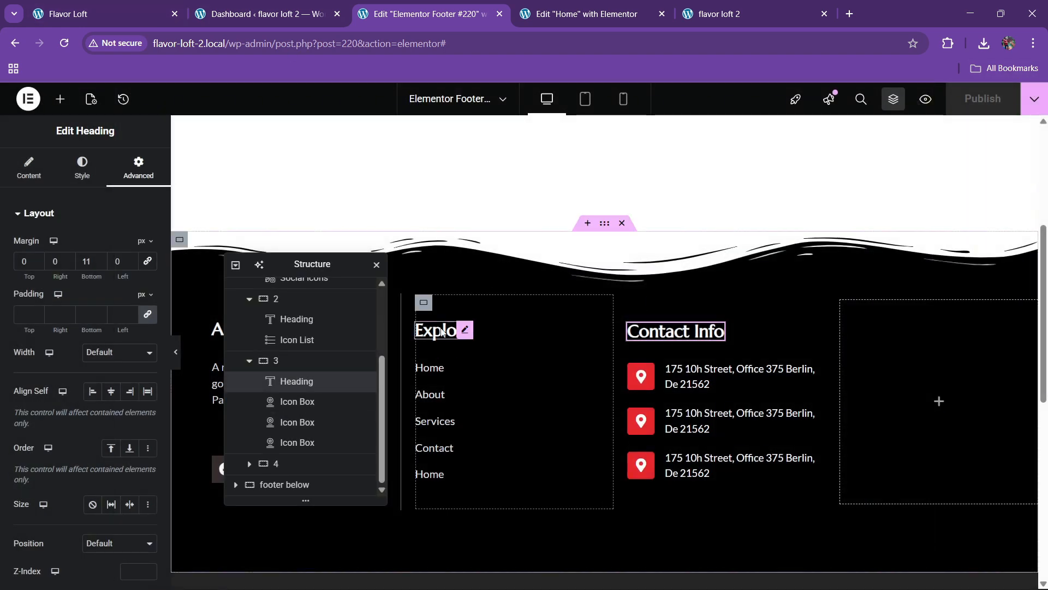
click(146, 5)
click(425, 14)
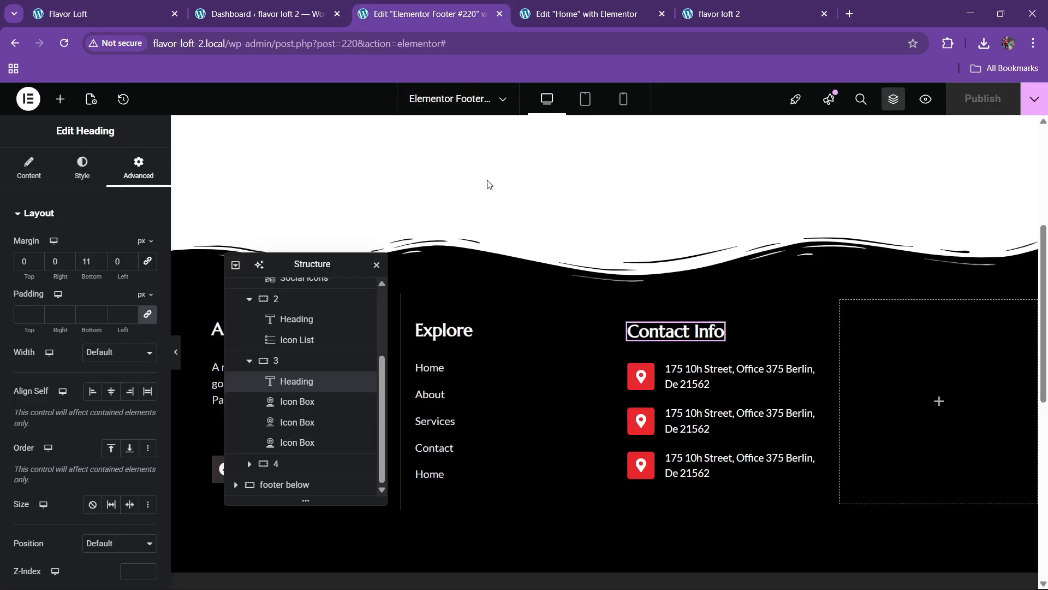
Copy the Contact Info heading into the empty fourth column and change its title to "Newsletter".
right_click(666, 330)
click(703, 335)
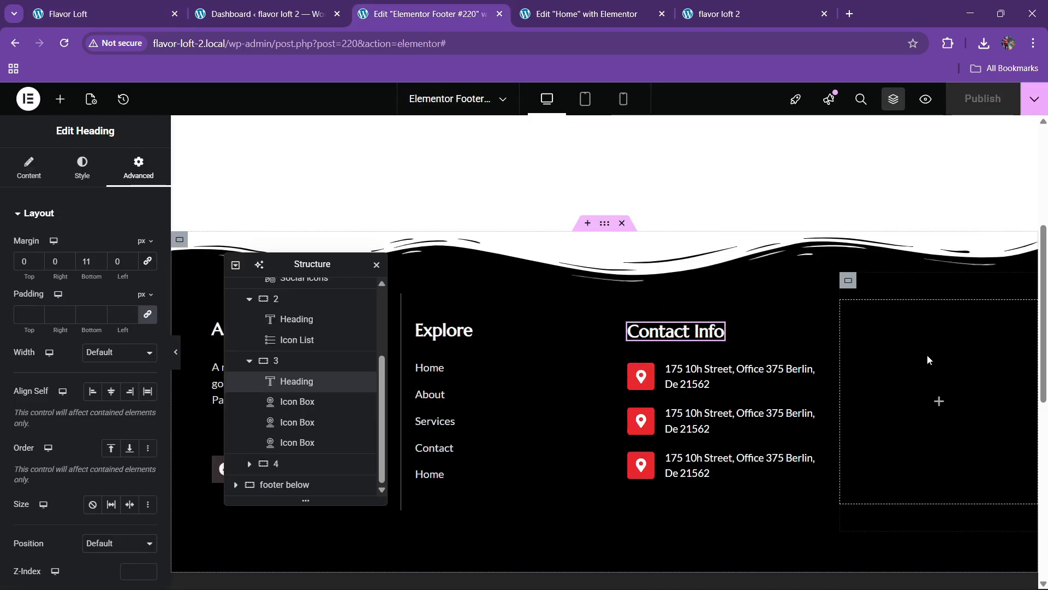
right_click(929, 371)
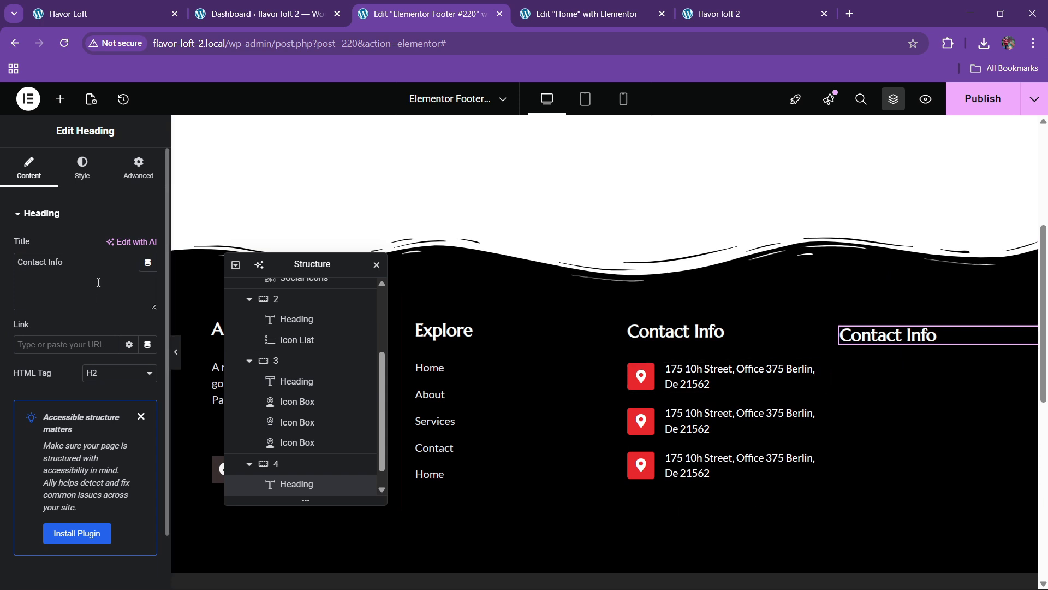
text(Newsletter)
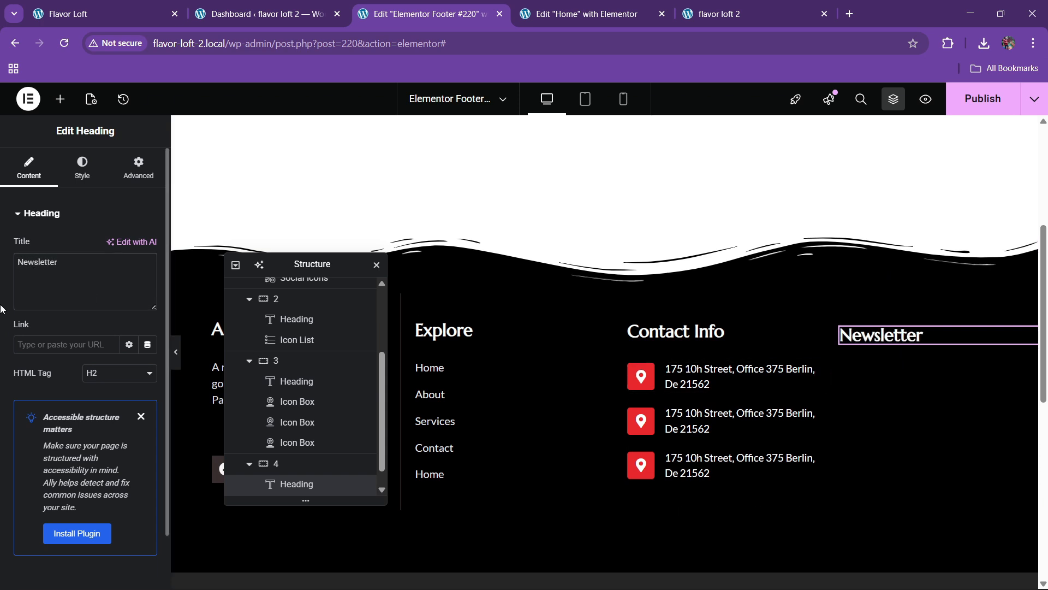
Move the Structure panel off the About Us column and copy that column's paragraph into the Newsletter column.
click(157, 8)
click(470, 16)
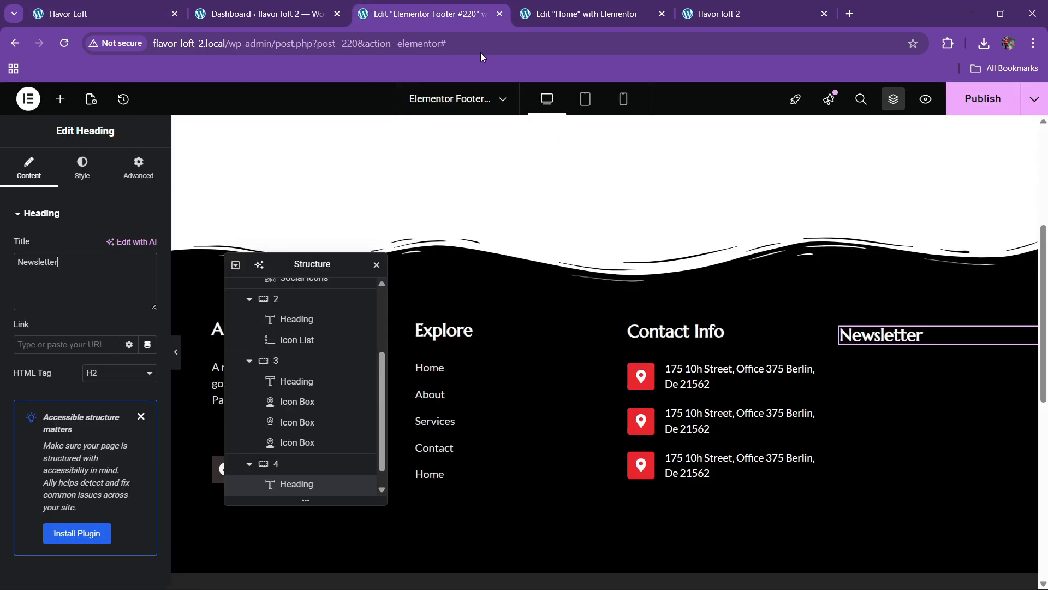
scroll(516, 376, up, 3)
scroll(510, 365, down, 3)
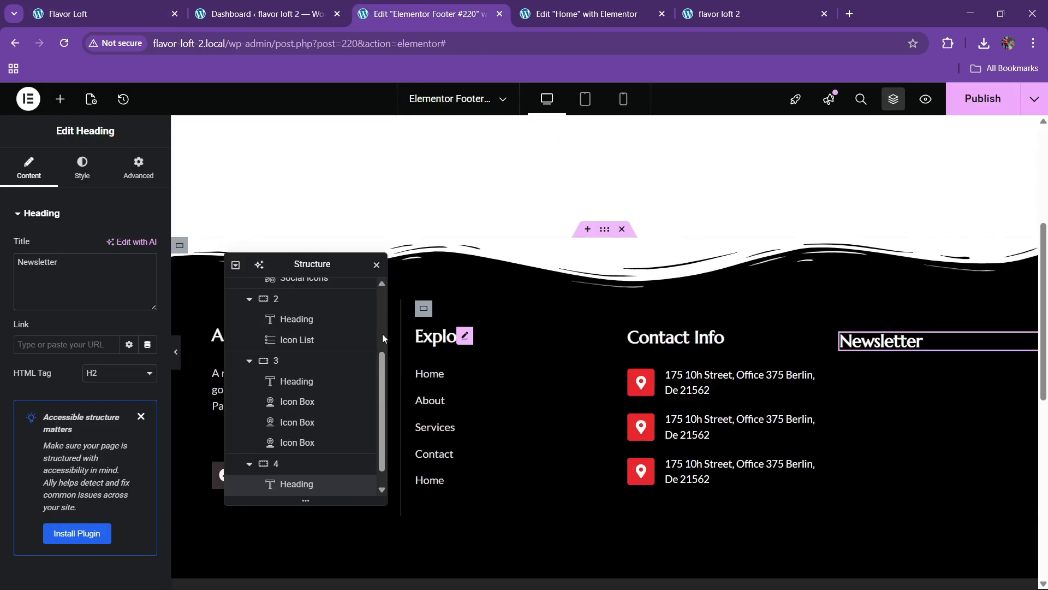
drag(314, 266, 570, 271)
right_click(276, 397)
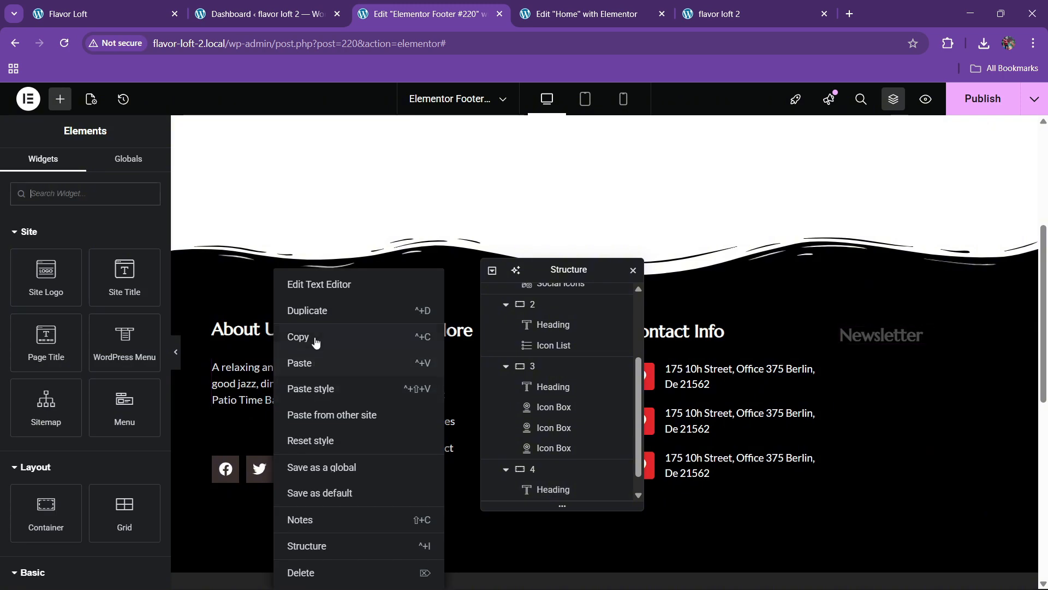
click(315, 342)
right_click(901, 353)
click(901, 362)
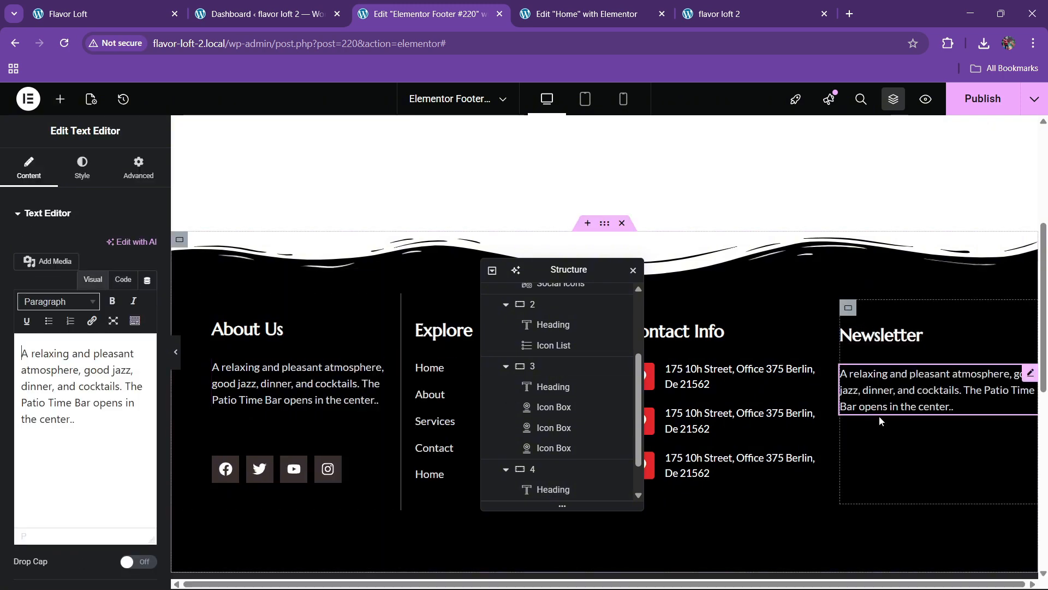
Replace the Newsletter paragraph with the text copied from the reference site: "Join our subscribers list to get the latest news and special offers.".
click(87, 14)
click(767, 335)
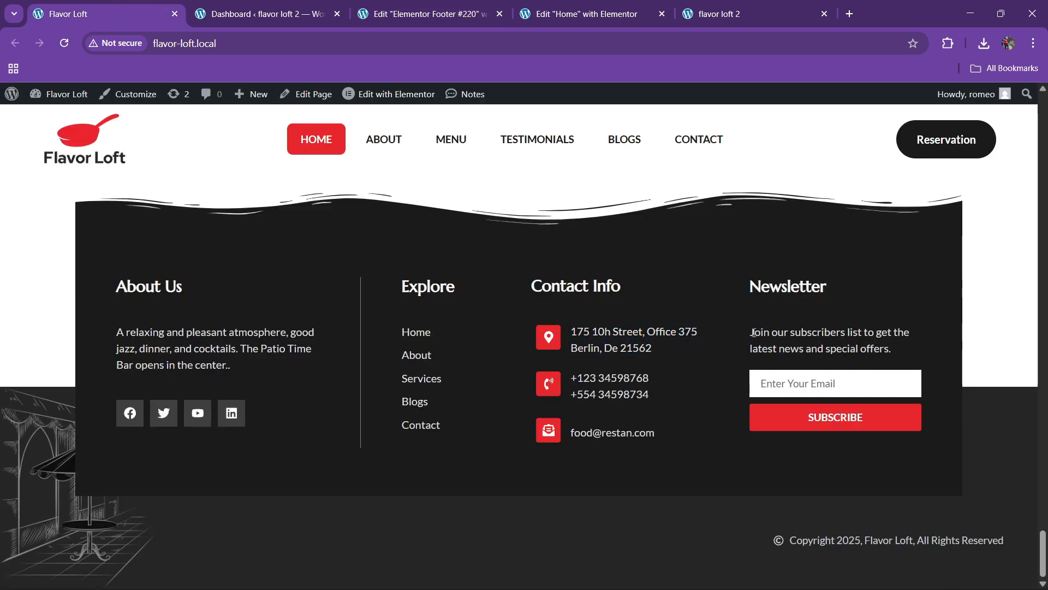
triple_click(767, 335)
click(783, 343)
drag(751, 333, 901, 351)
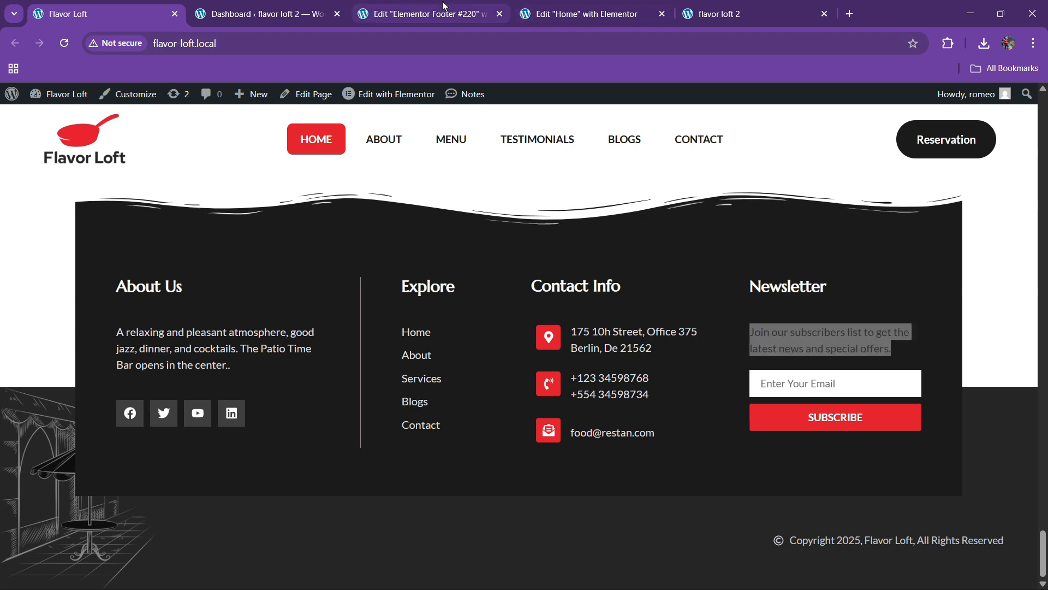
click(425, 14)
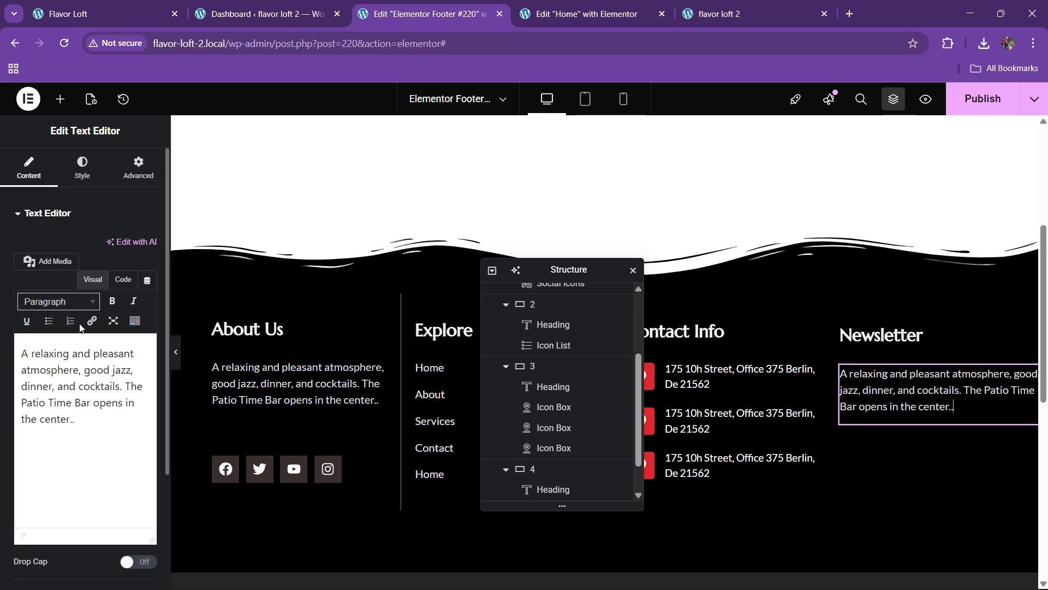
click(123, 279)
click(69, 370)
key(ctrl+a)
key(ctrl+v)
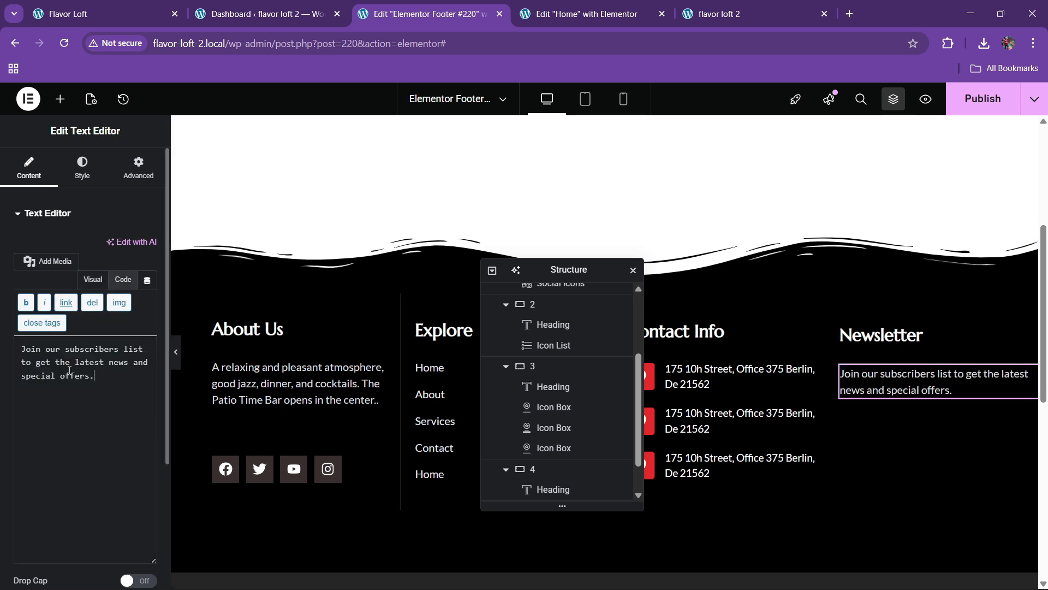
Add a Form widget below the Newsletter paragraph and remove its Name and Message fields.
click(60, 99)
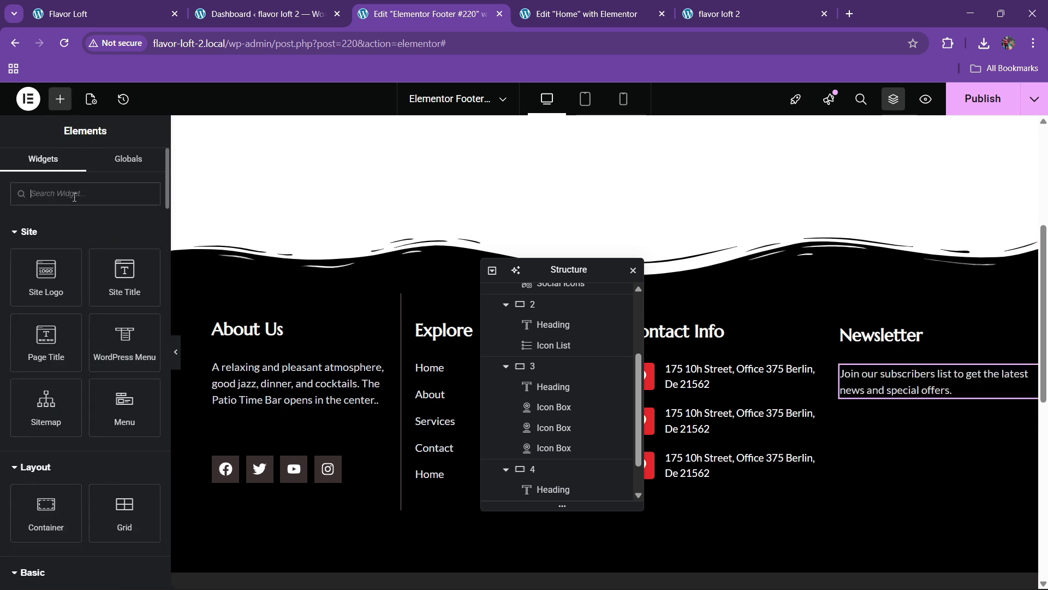
text(form)
drag(46, 240, 890, 372)
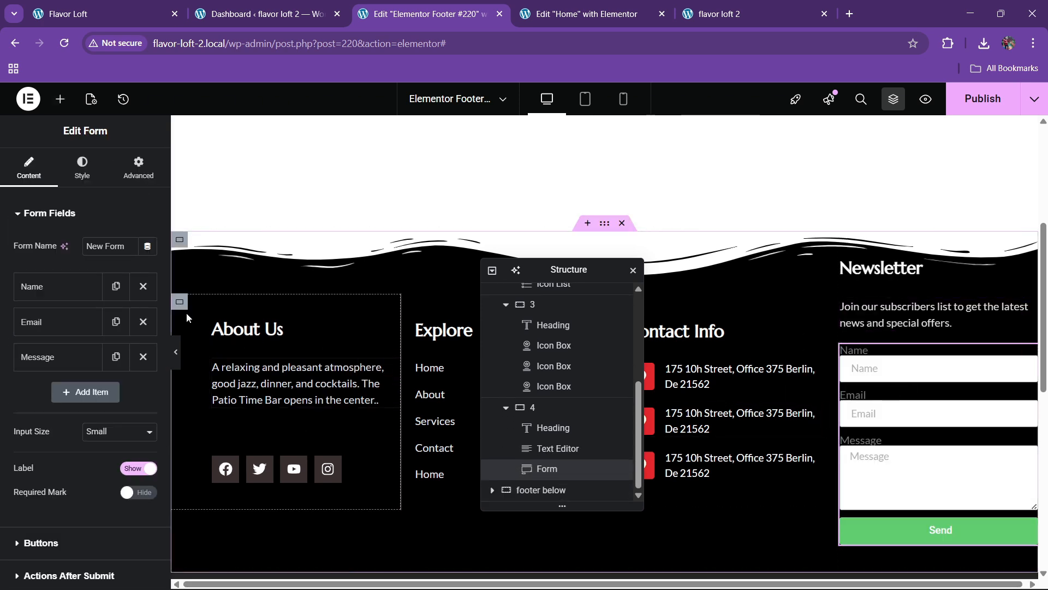
click(143, 287)
click(143, 321)
Set the newsletter form's input size and submit button size to Medium.
click(119, 361)
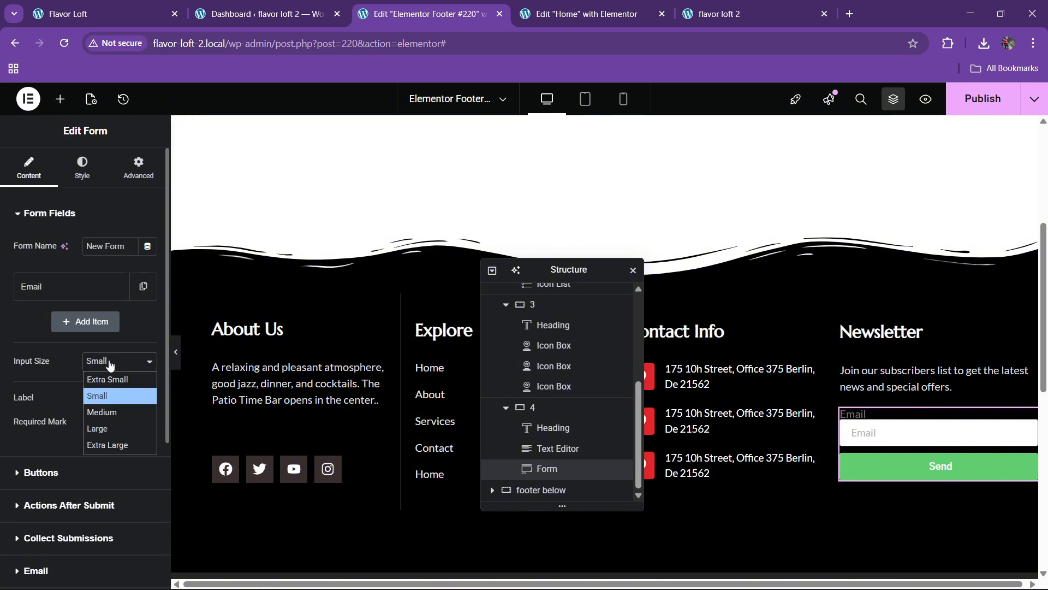
click(100, 406)
click(47, 470)
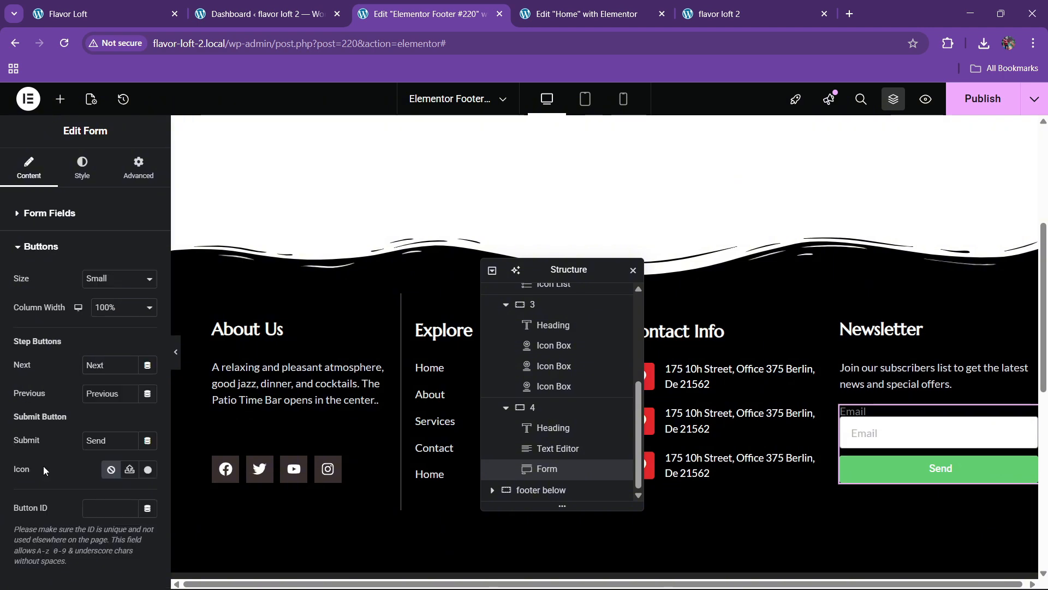
click(111, 279)
click(111, 280)
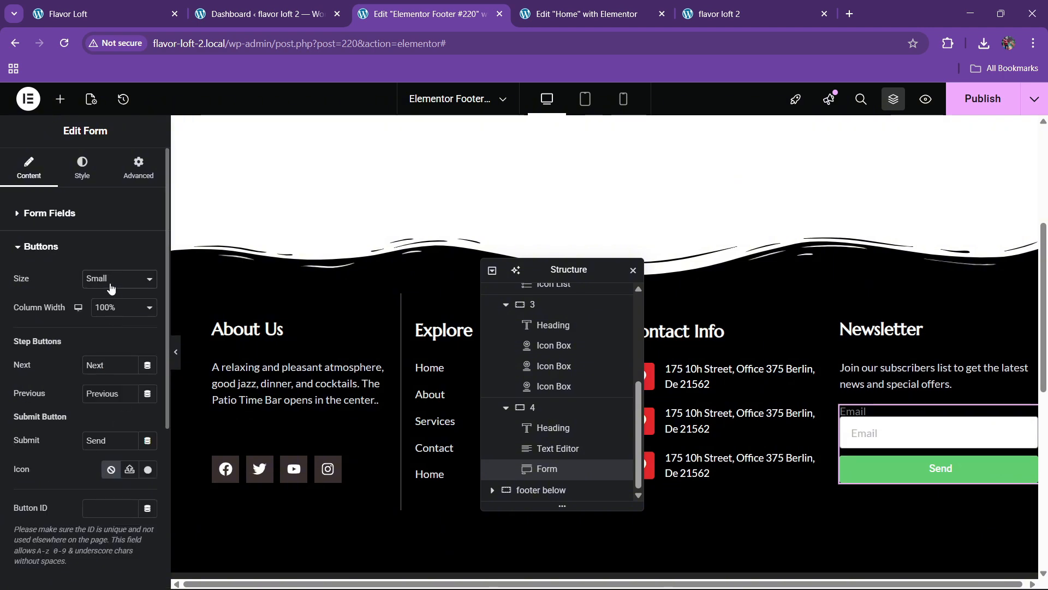
click(111, 279)
click(102, 330)
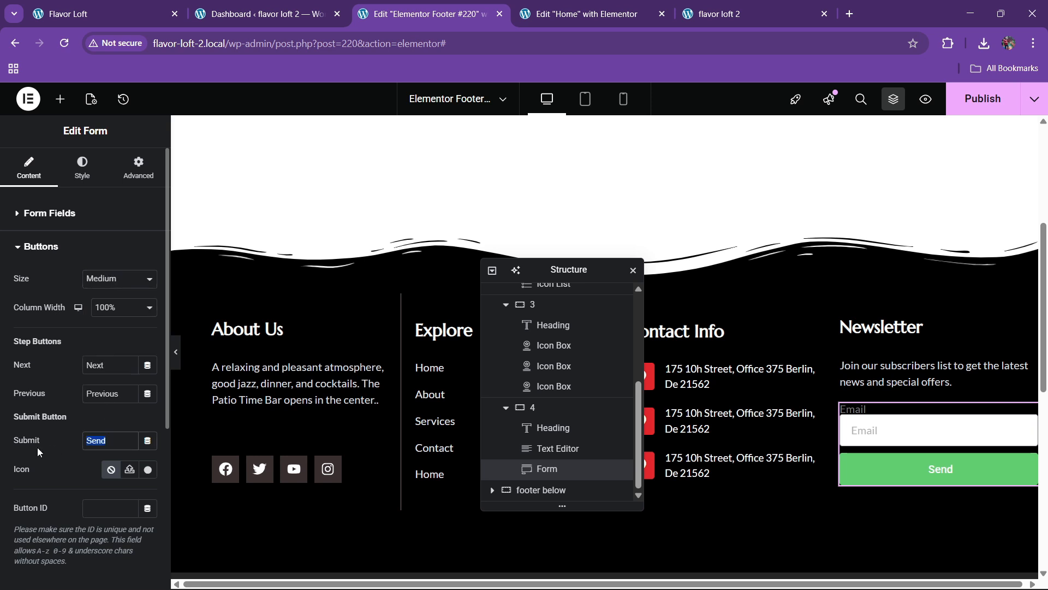
Change the form's submit button text to "SUBSCRIBE" and hide the field labels.
text(SUBSCRIBE)
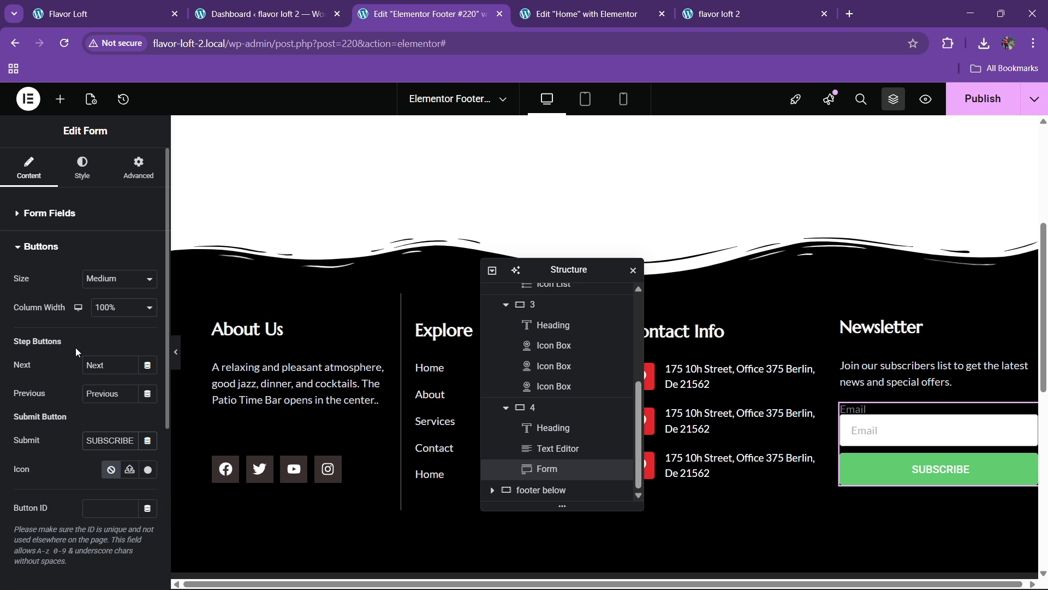
click(51, 213)
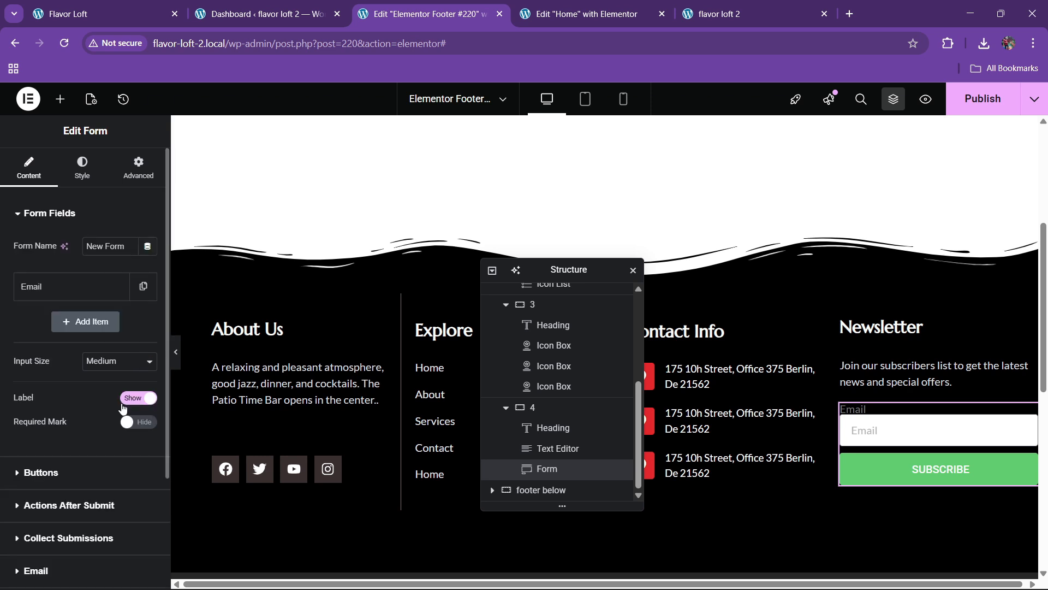
click(137, 398)
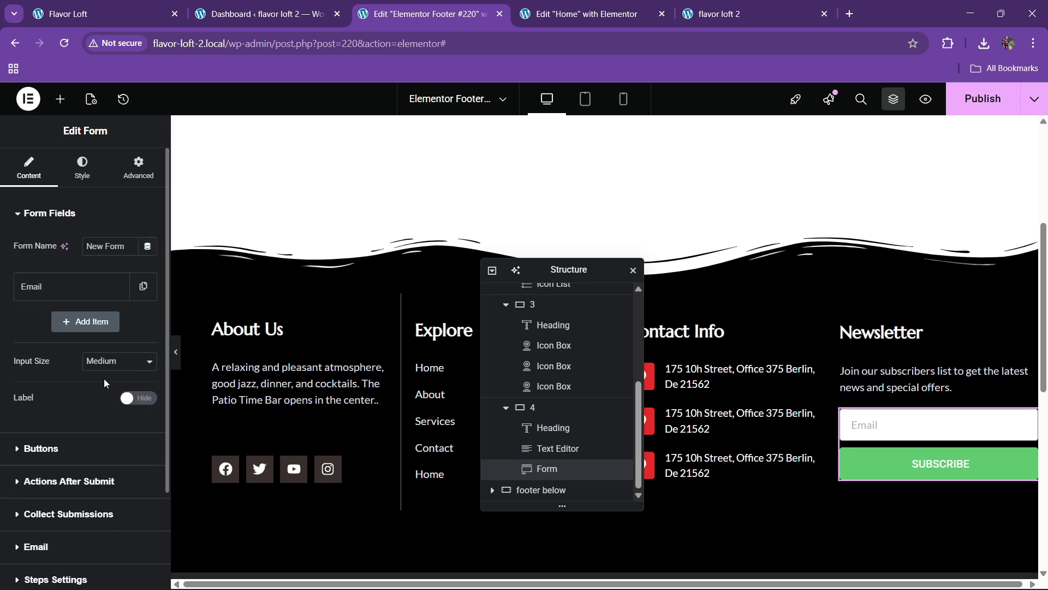
Set the text color of the newsletter form's field to near-black #020202.
click(82, 166)
scroll(82, 330, down, 3)
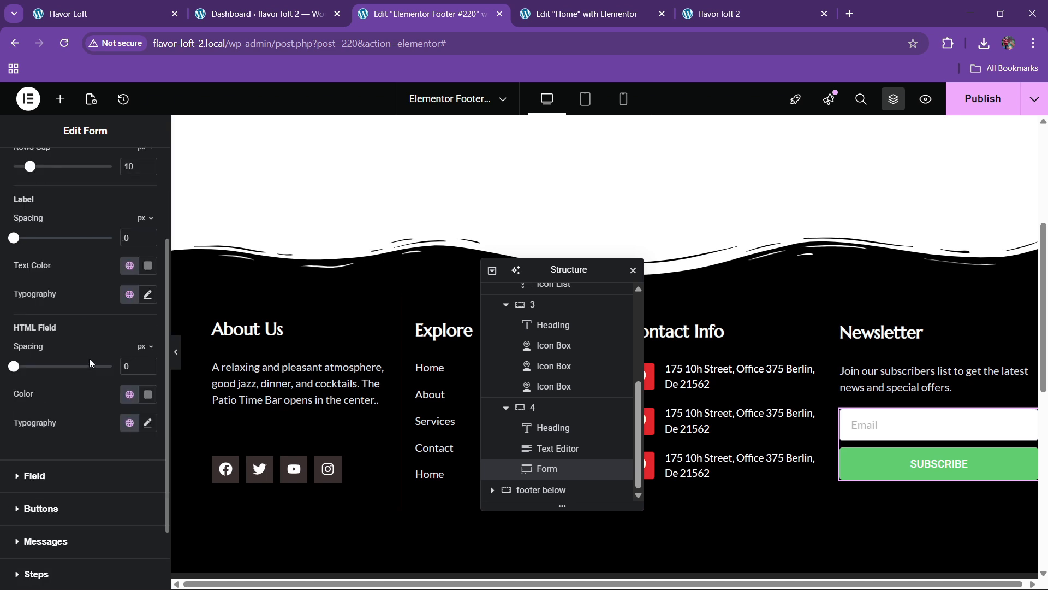
scroll(90, 358, down, 2)
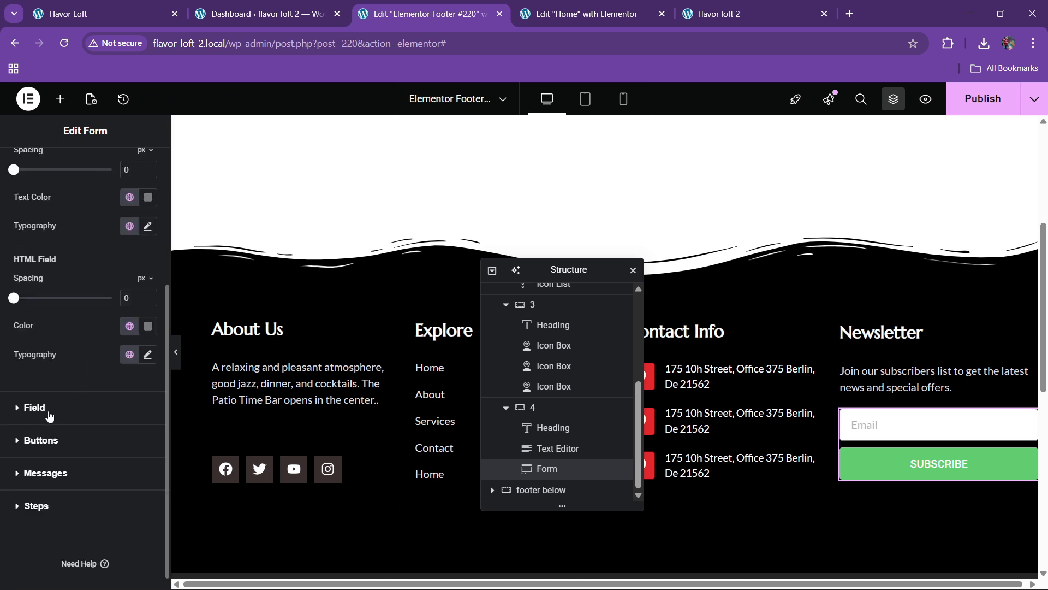
click(33, 403)
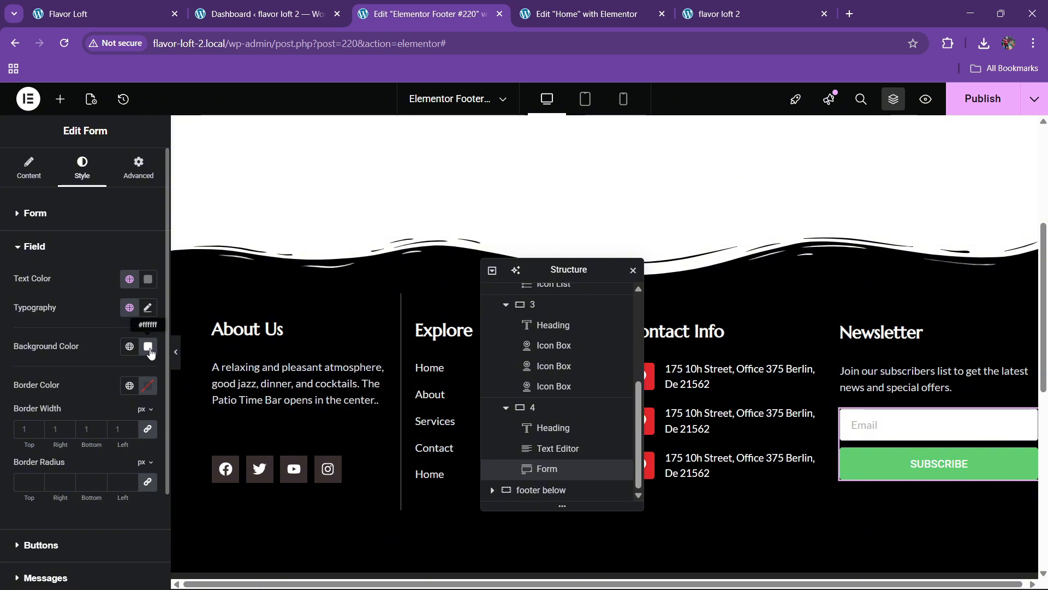
click(126, 7)
click(426, 13)
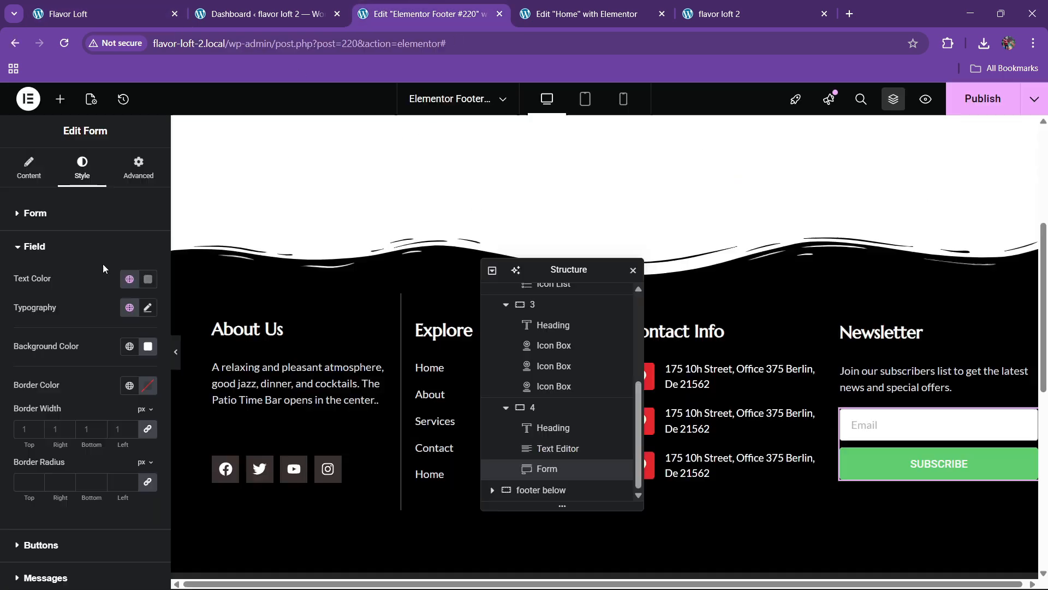
drag(86, 419, 56, 446)
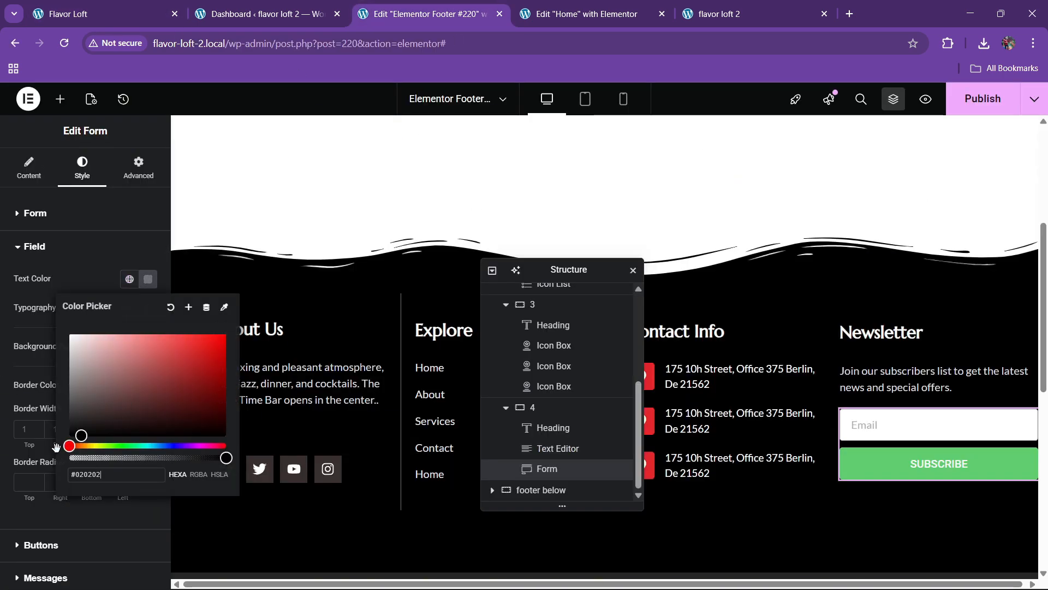
click(67, 282)
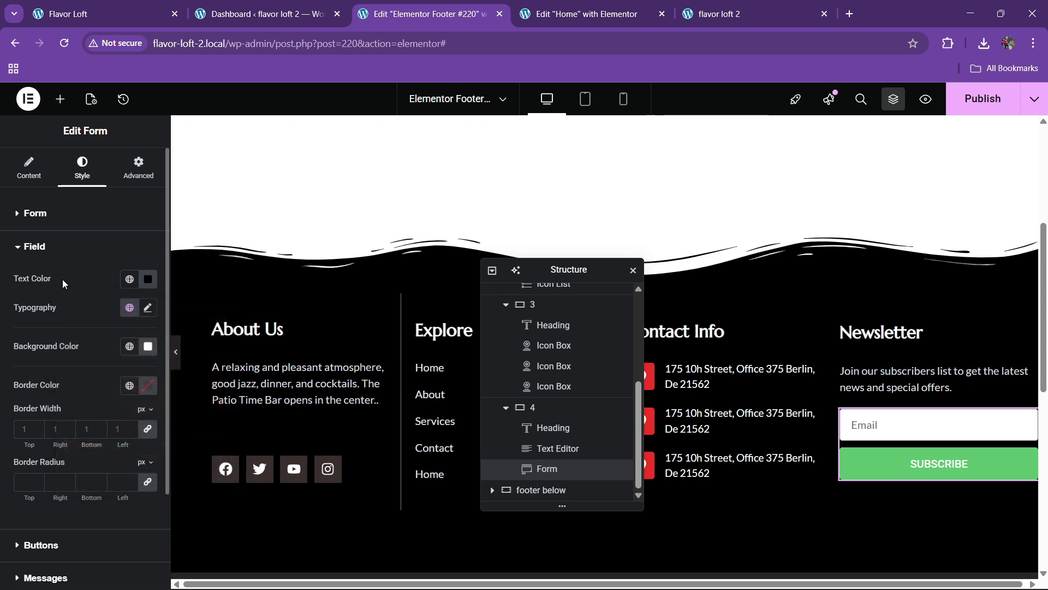
Apply the global red color to the background of the form's SUBSCRIBE button.
scroll(63, 349, down, 2)
click(28, 430)
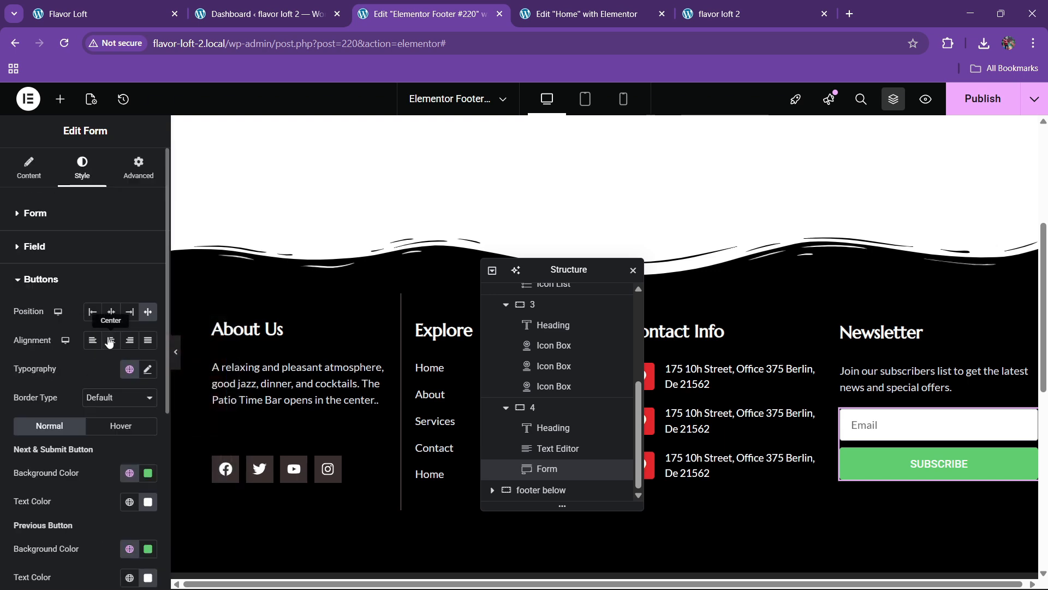
click(129, 472)
click(67, 376)
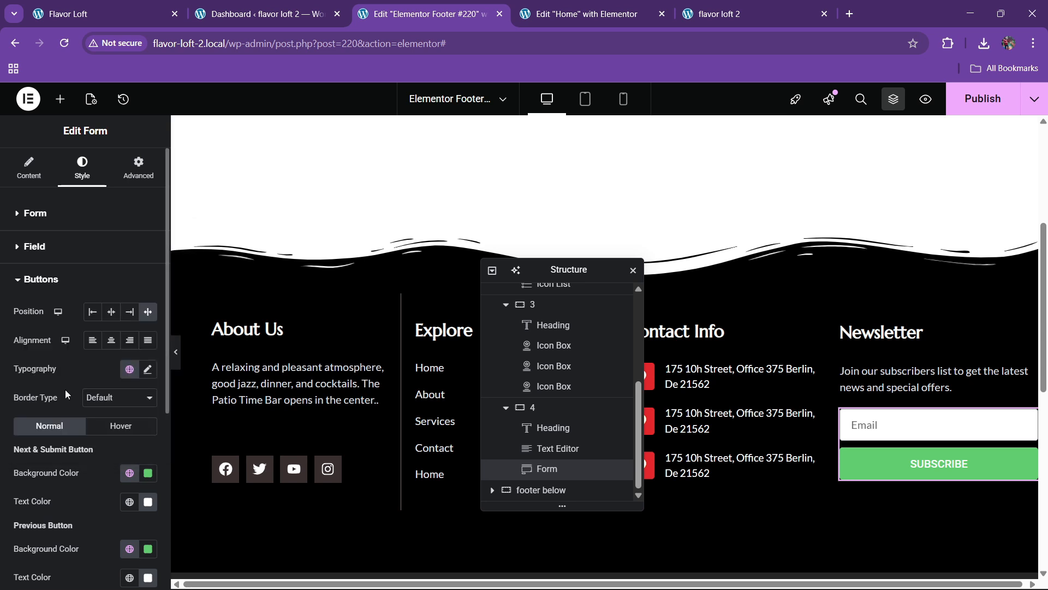
click(129, 473)
click(65, 388)
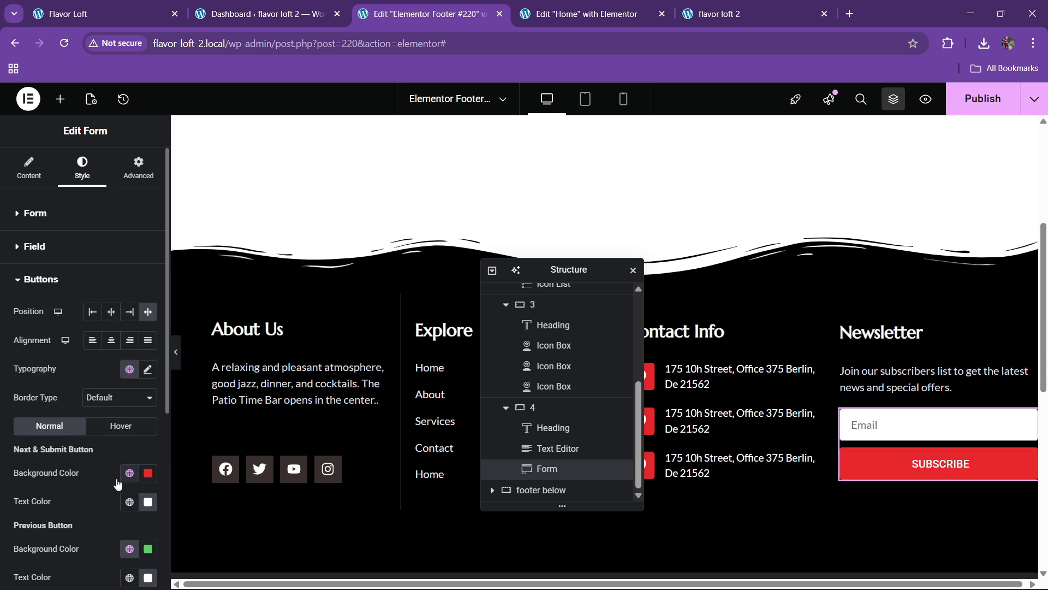
scroll(104, 470, down, 1)
scroll(89, 450, down, 1)
scroll(88, 450, up, 2)
Set both the newsletter form's input size and its submit button size to Small.
click(29, 169)
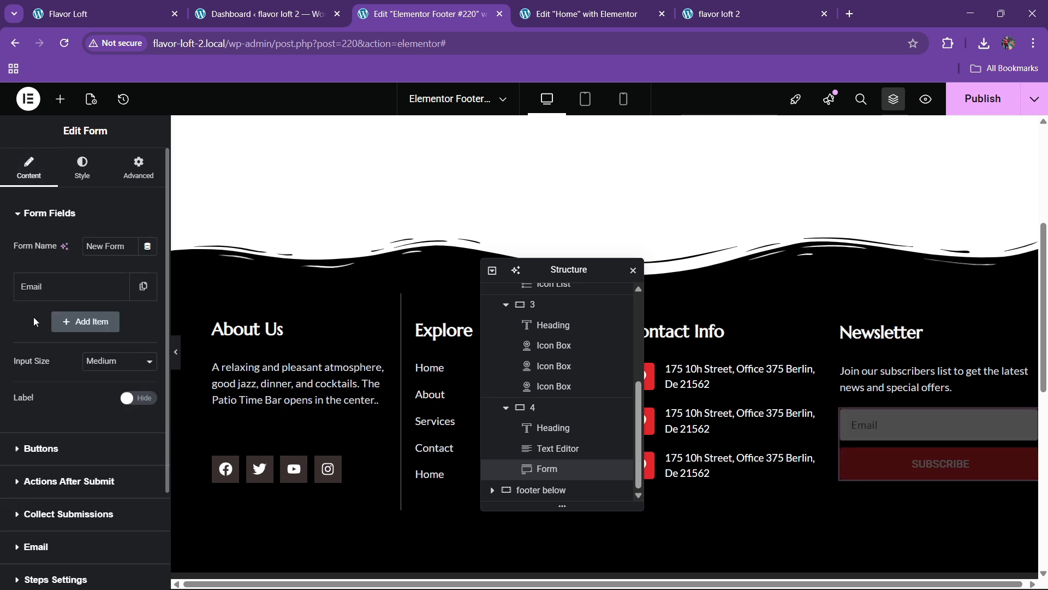
click(109, 361)
click(101, 395)
scroll(109, 393, down, 1)
click(118, 375)
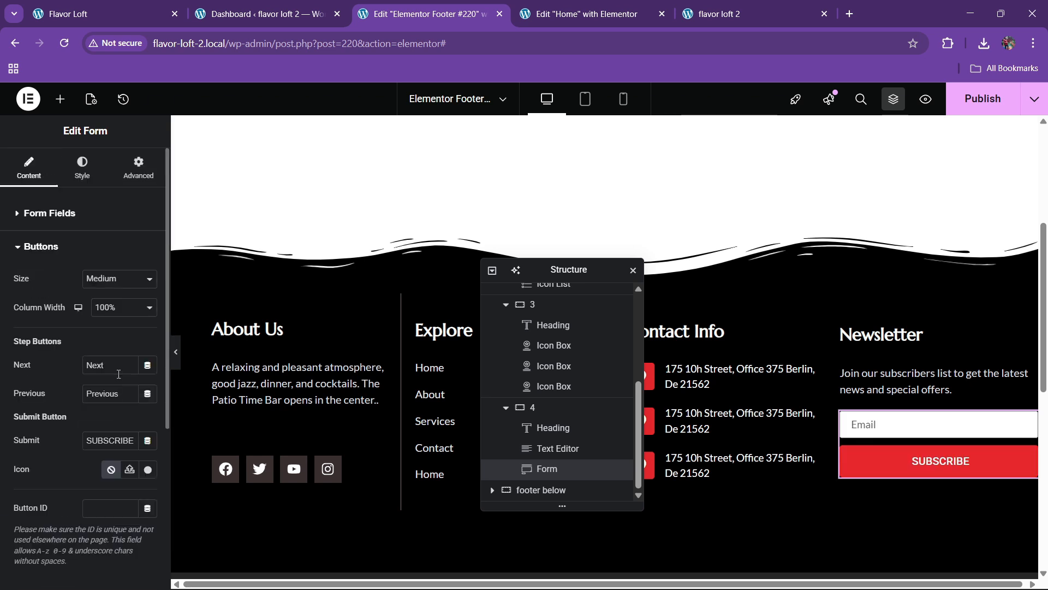
click(109, 293)
click(100, 314)
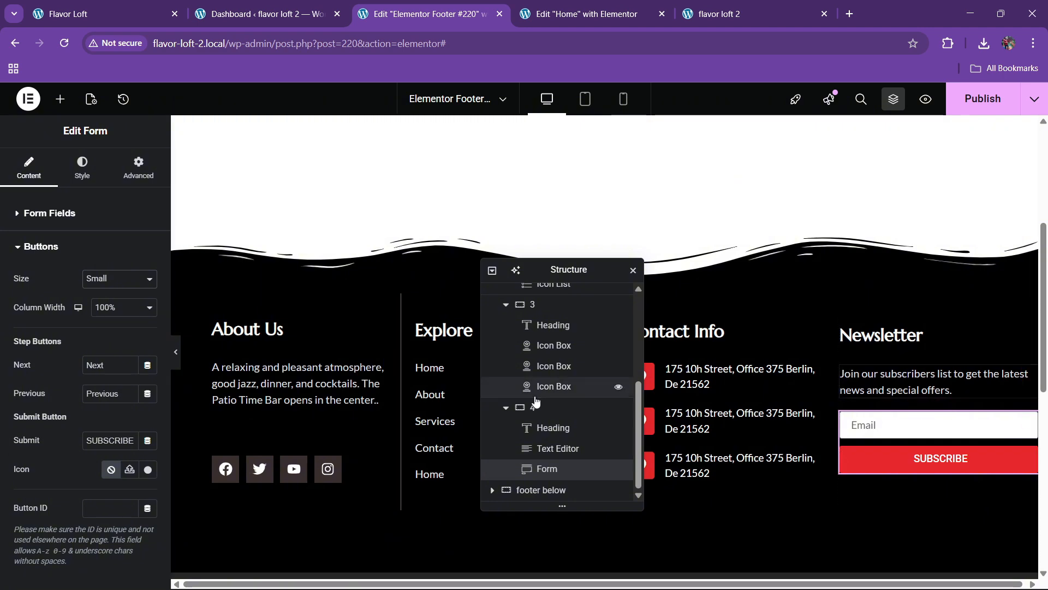
Set the main container's column and row gaps to 30 px after trying 60 px in the full-width preview.
scroll(536, 422, up, 4)
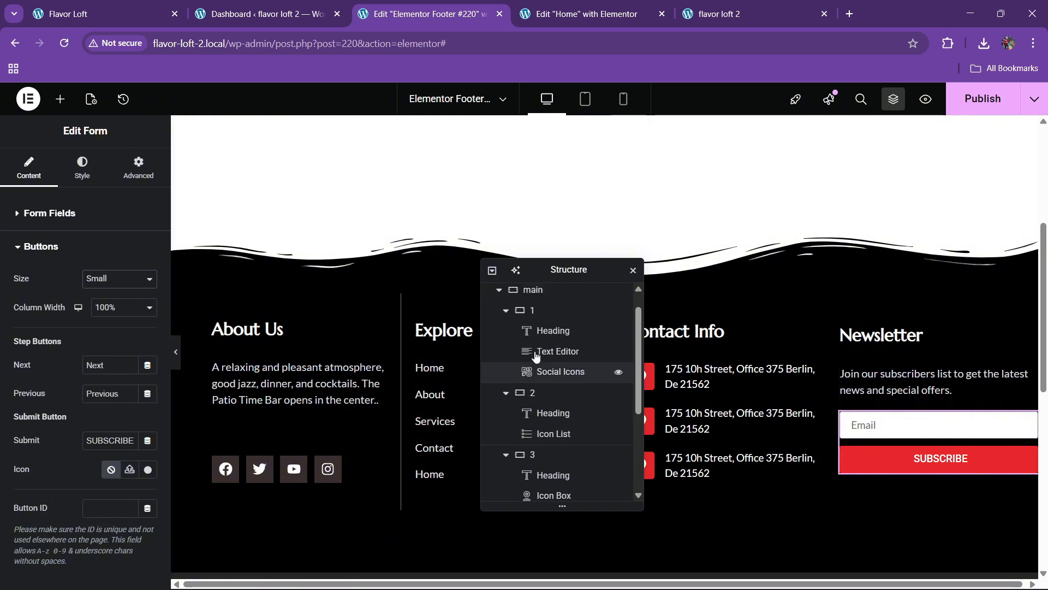
click(533, 313)
scroll(95, 433, down, 3)
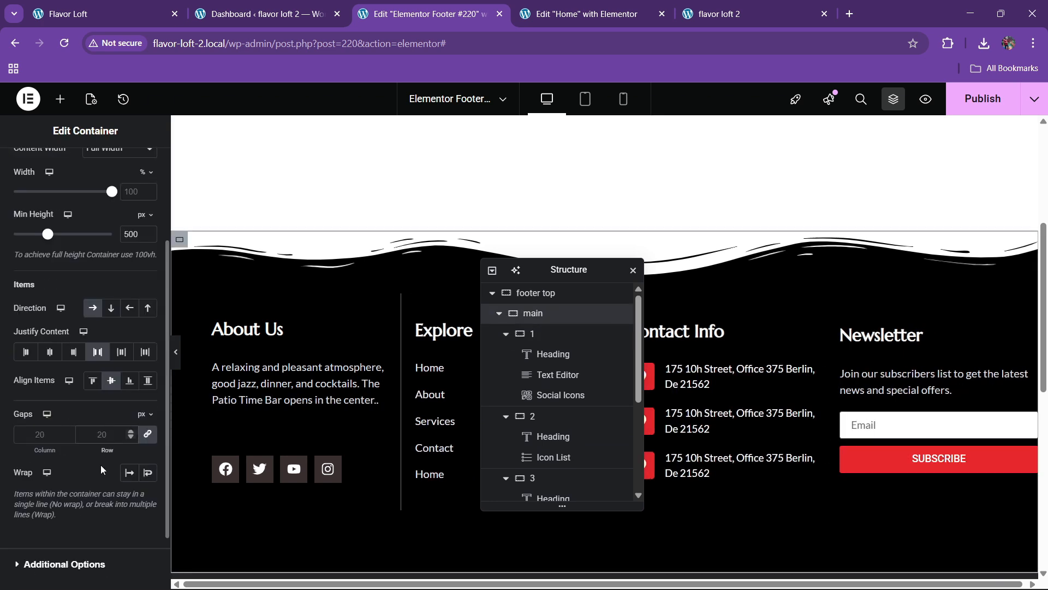
text(60)
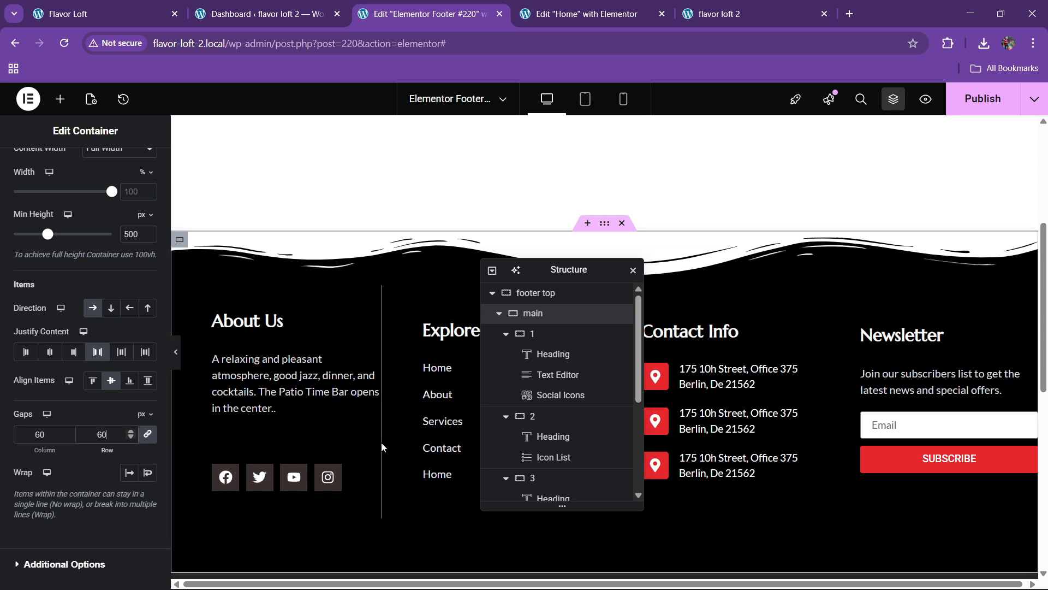
click(174, 360)
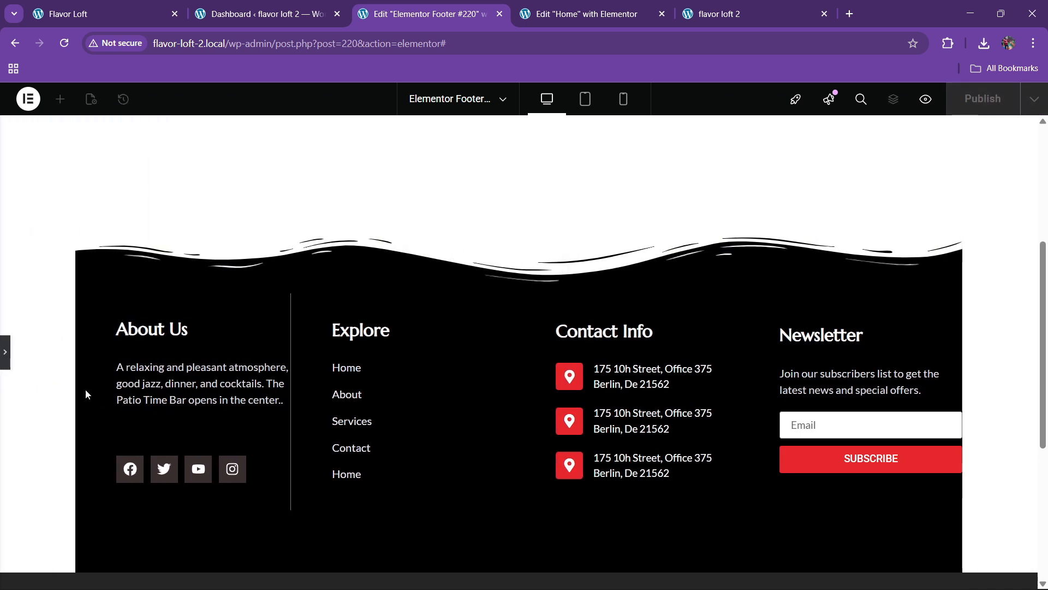
click(5, 355)
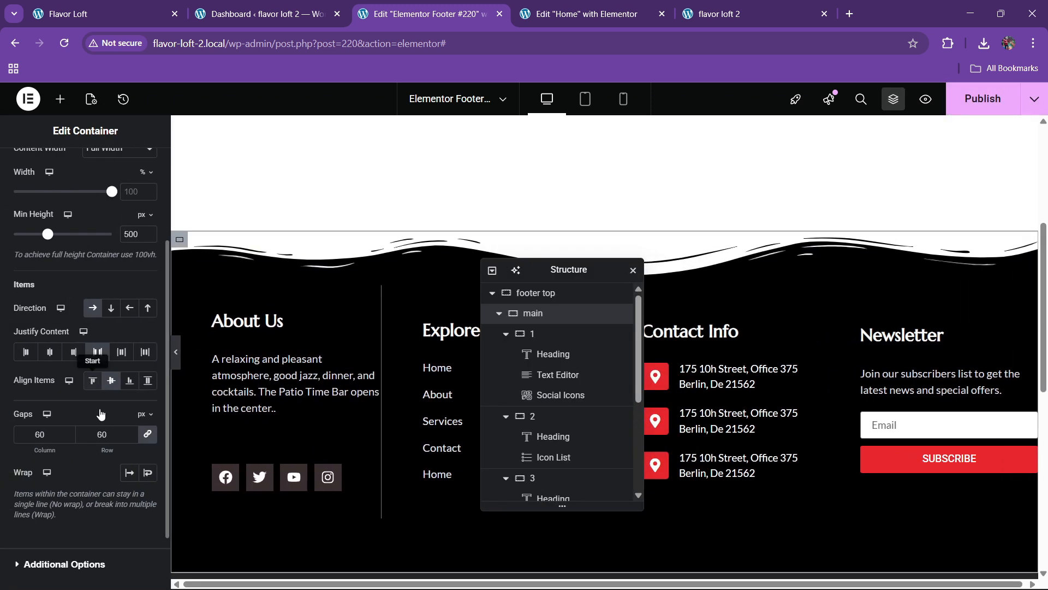
key(BackSpace)
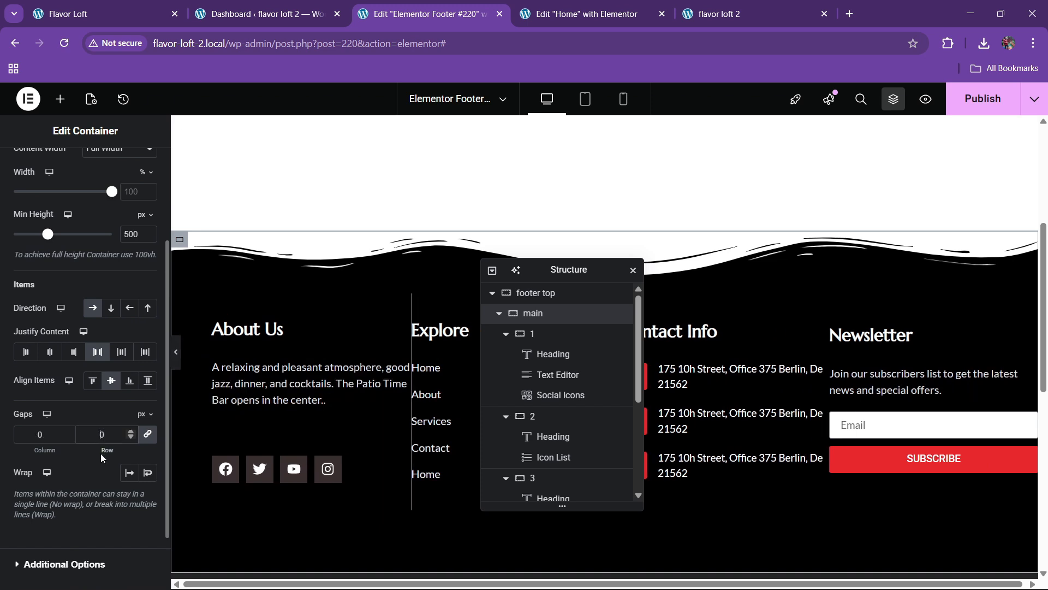
text(30)
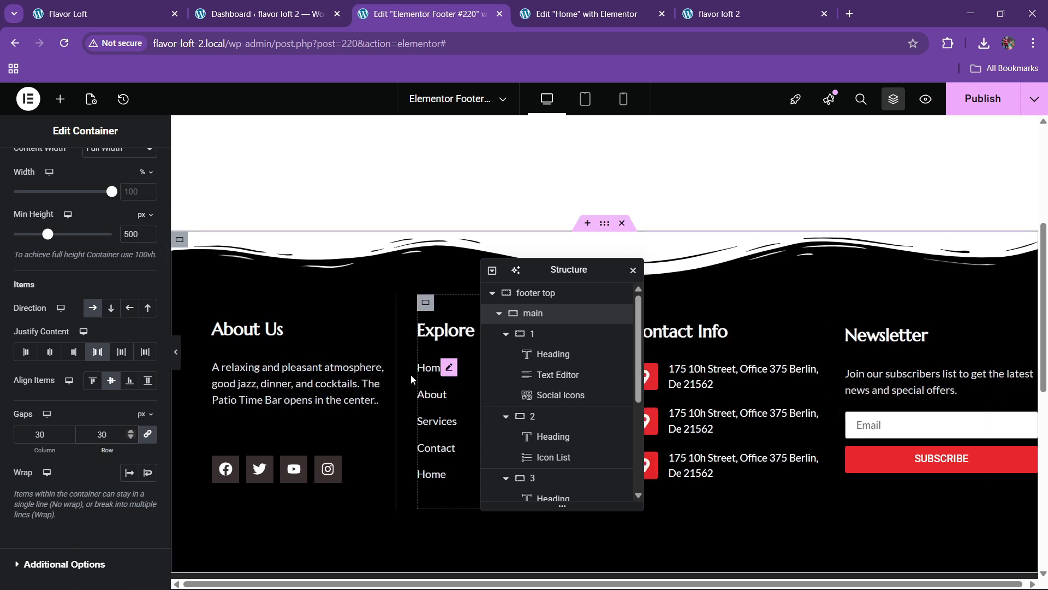
Set the width of column container 1 to 40% and column container 2 to 20%.
click(552, 335)
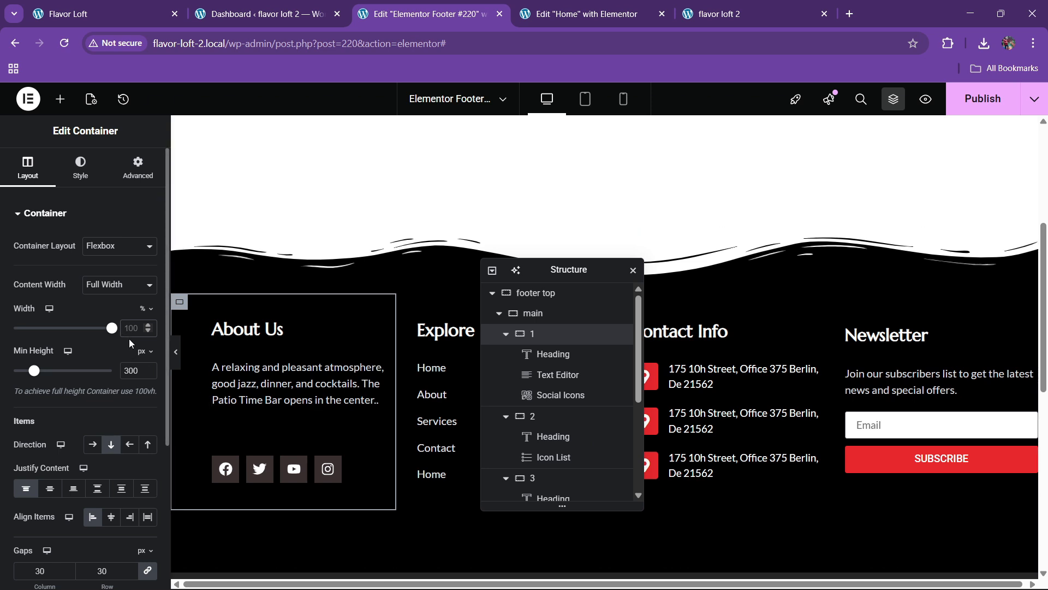
text(40)
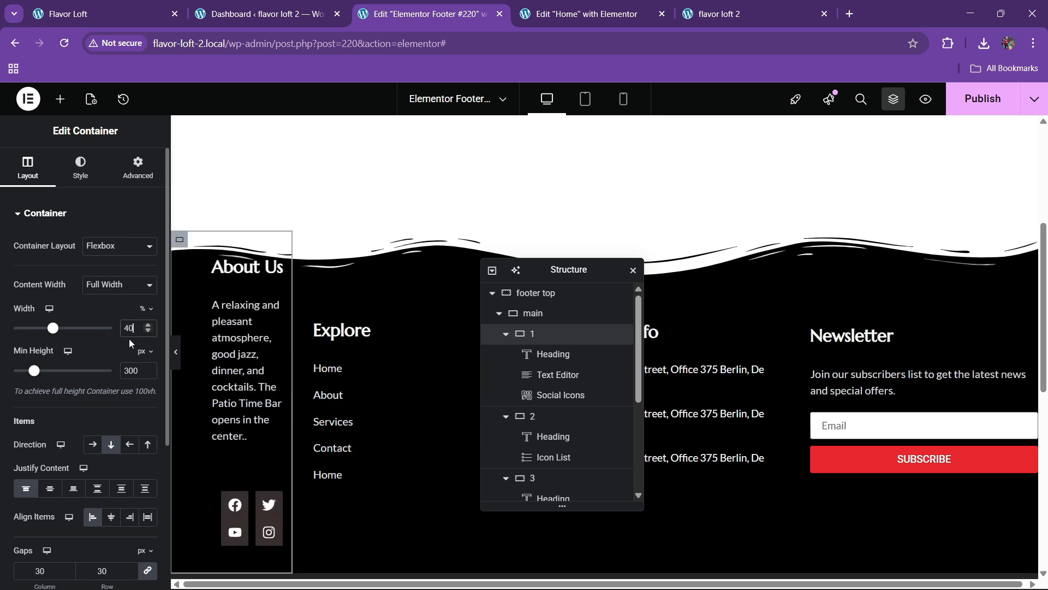
click(544, 421)
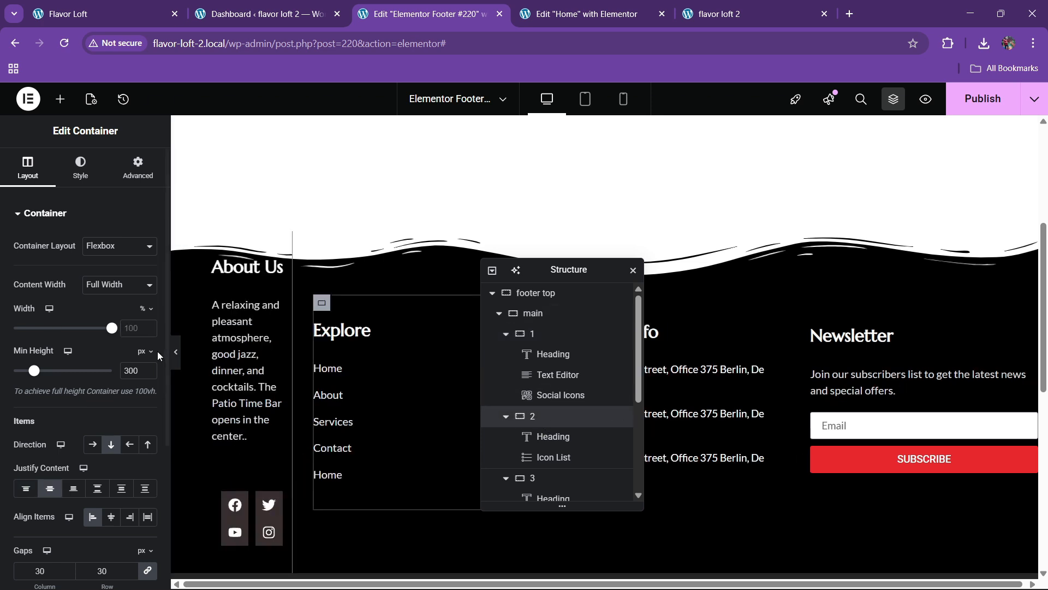
click(127, 329)
text(20)
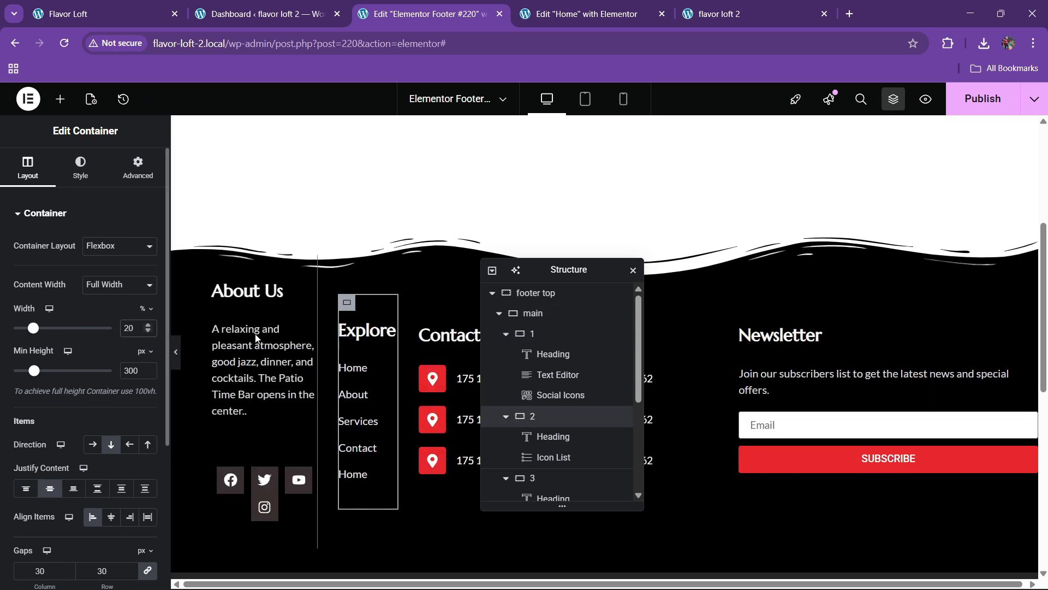
Set the widths of column containers 3 and 4 to 20% each.
click(533, 478)
click(131, 333)
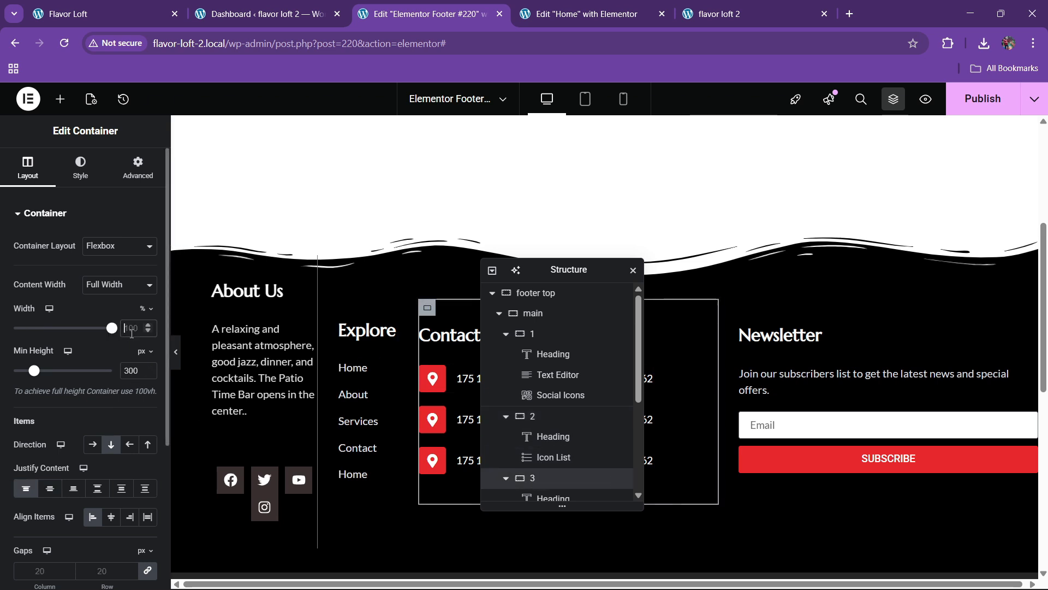
text(20)
scroll(547, 447, down, 3)
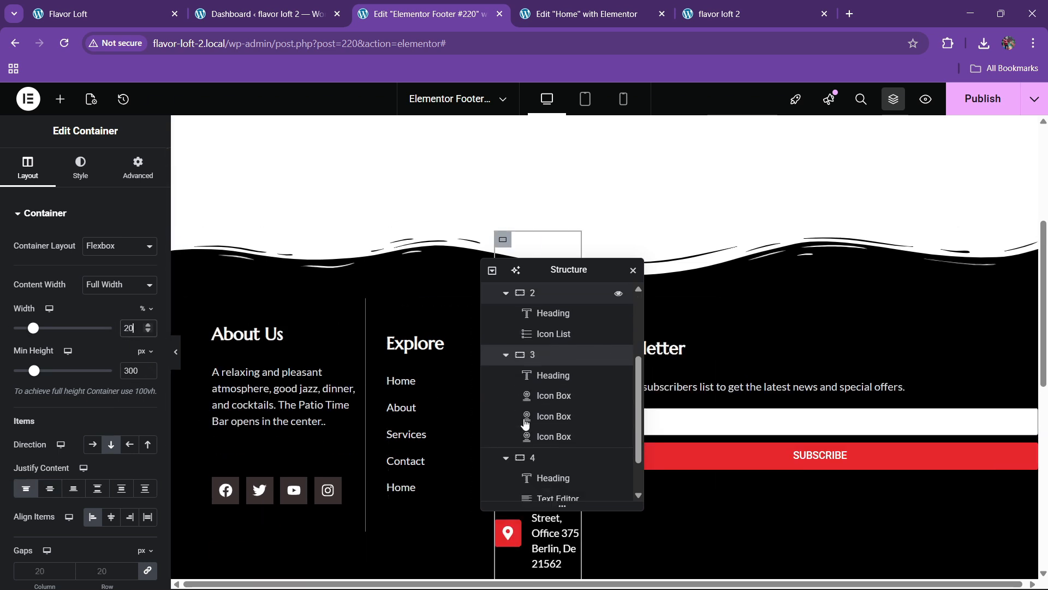
click(548, 447)
click(27, 166)
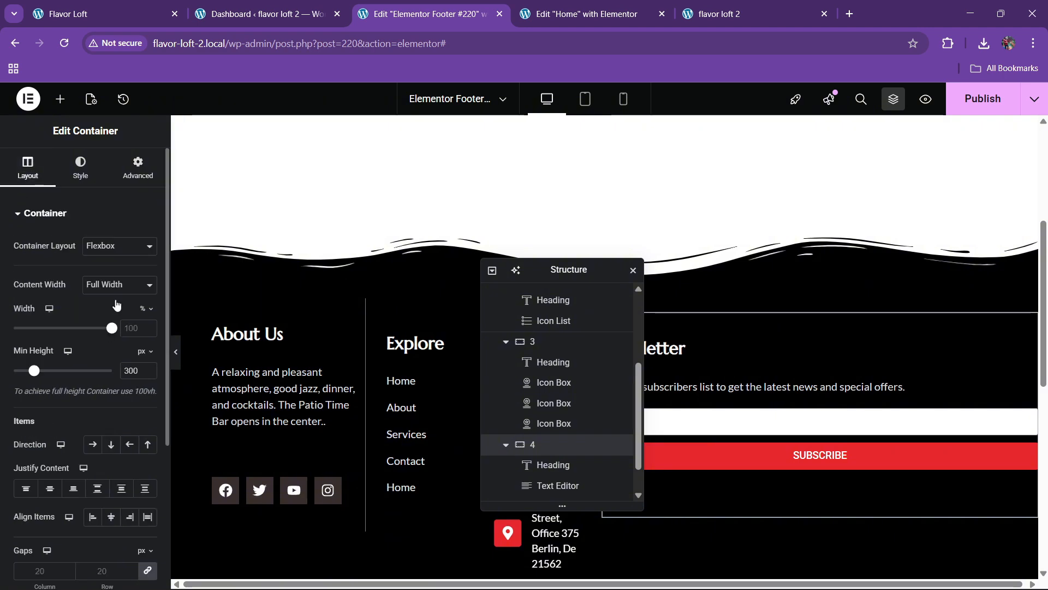
click(136, 332)
text(20)
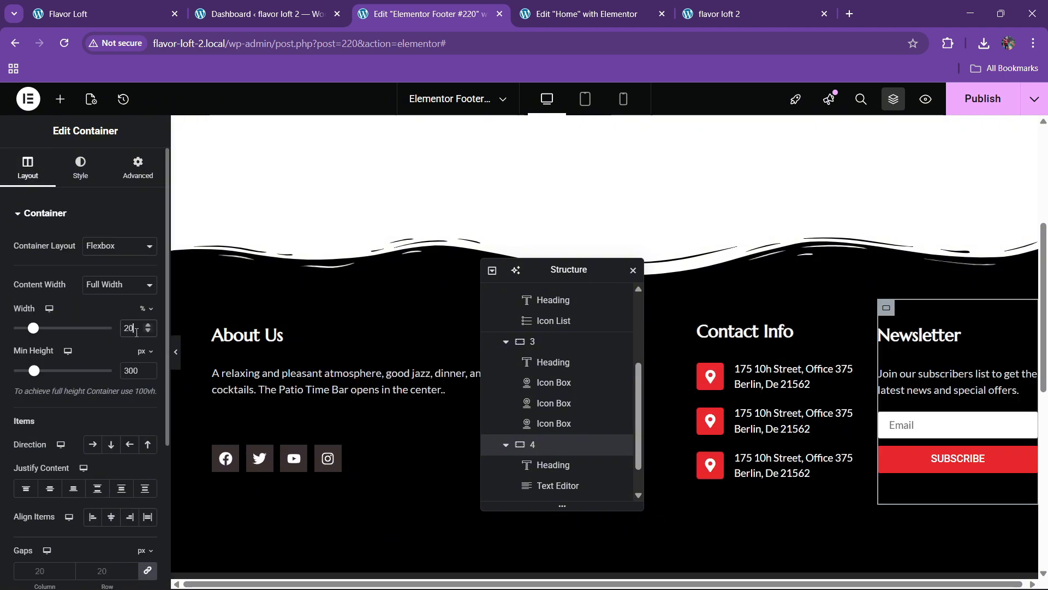
Try a 30% width for column container 1, and 10% and 30% widths for column container 4.
drag(508, 300, 588, 306)
scroll(628, 436, up, 3)
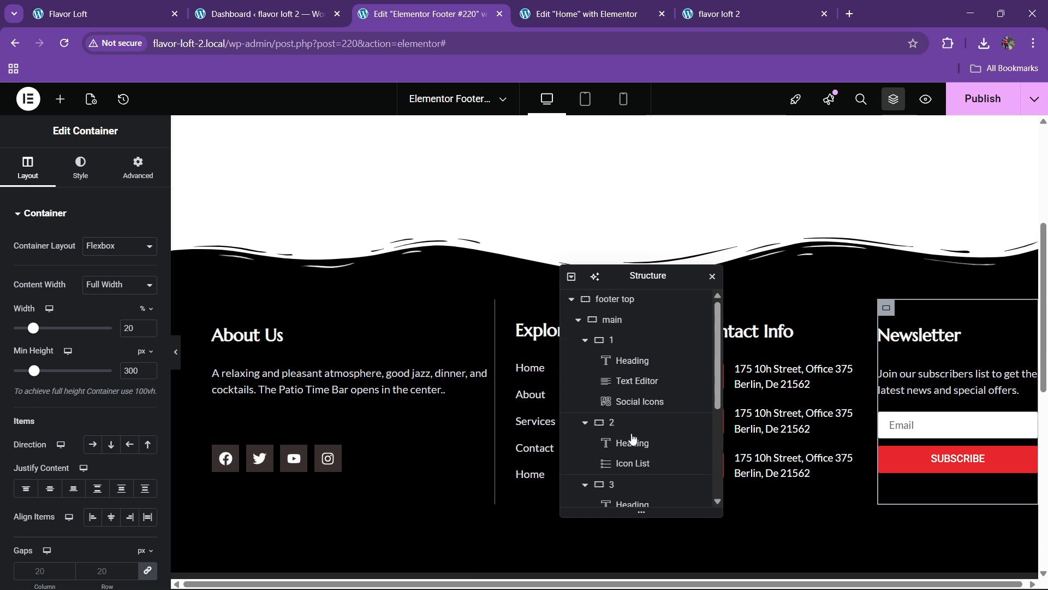
click(622, 340)
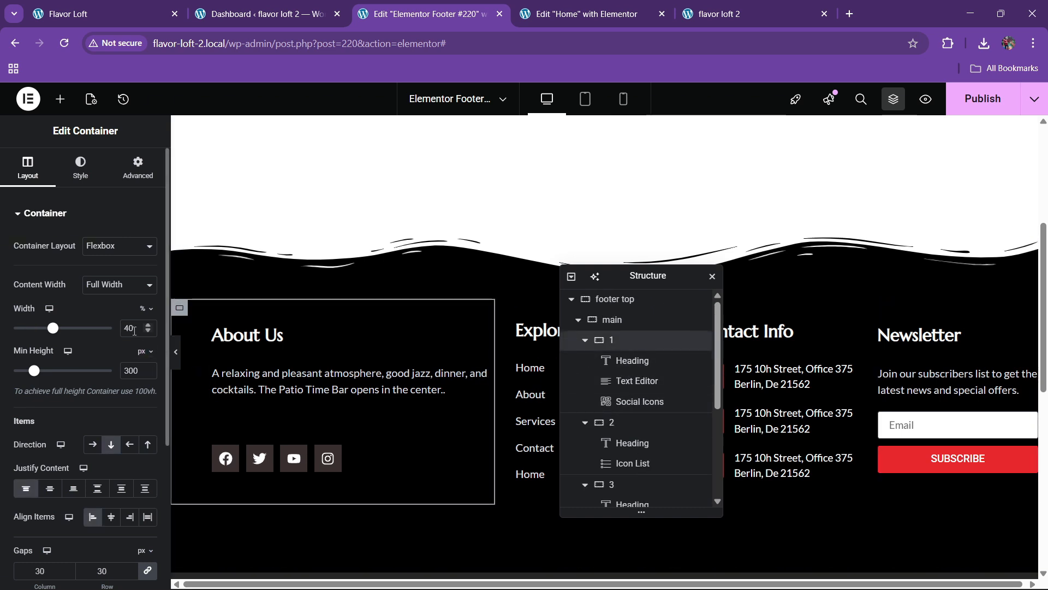
text(30)
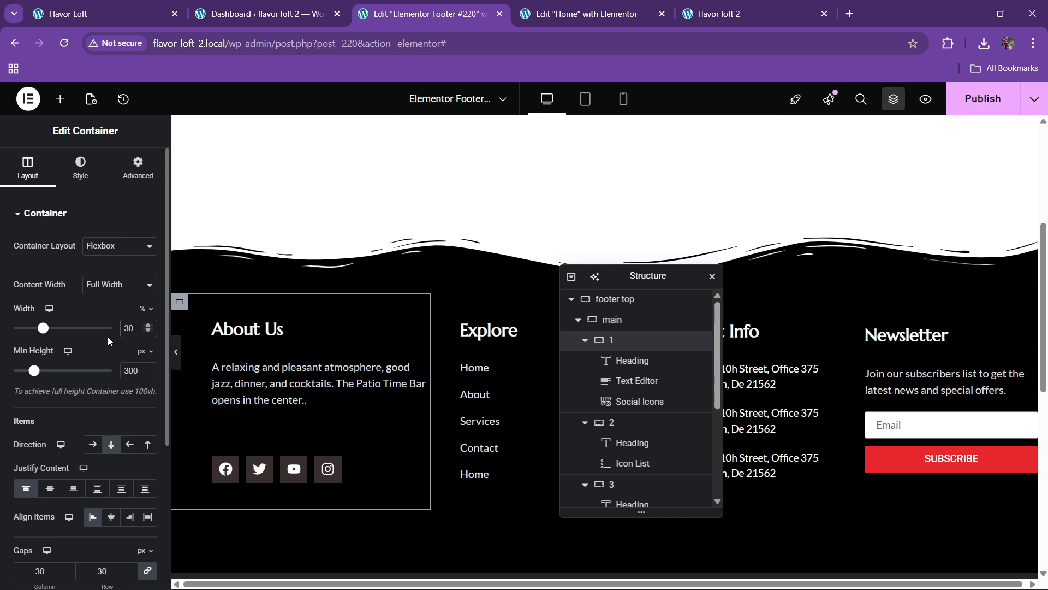
scroll(620, 428, down, 3)
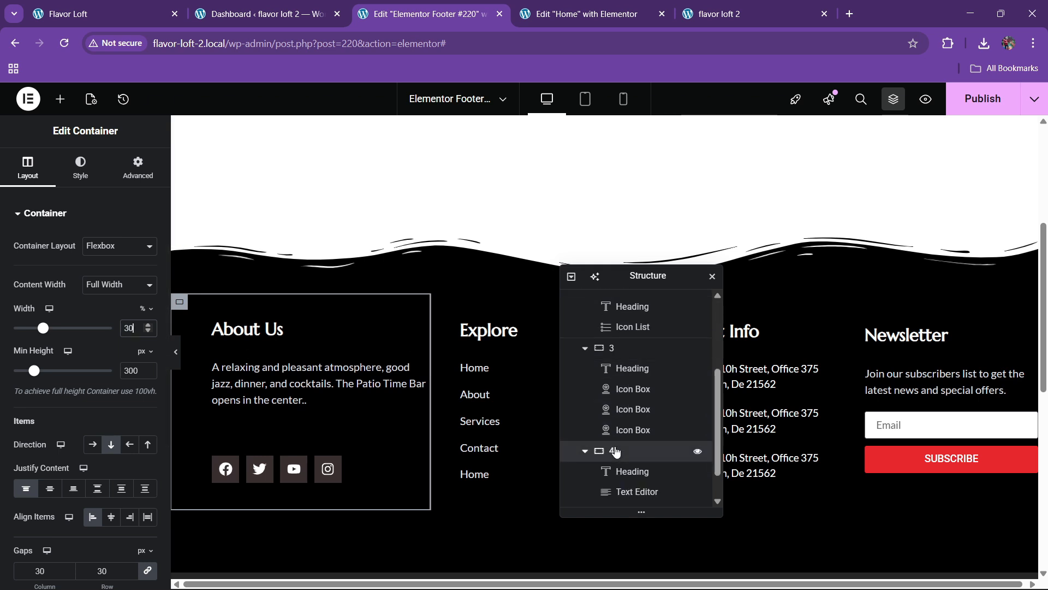
click(607, 451)
drag(138, 329, 99, 332)
text(10)
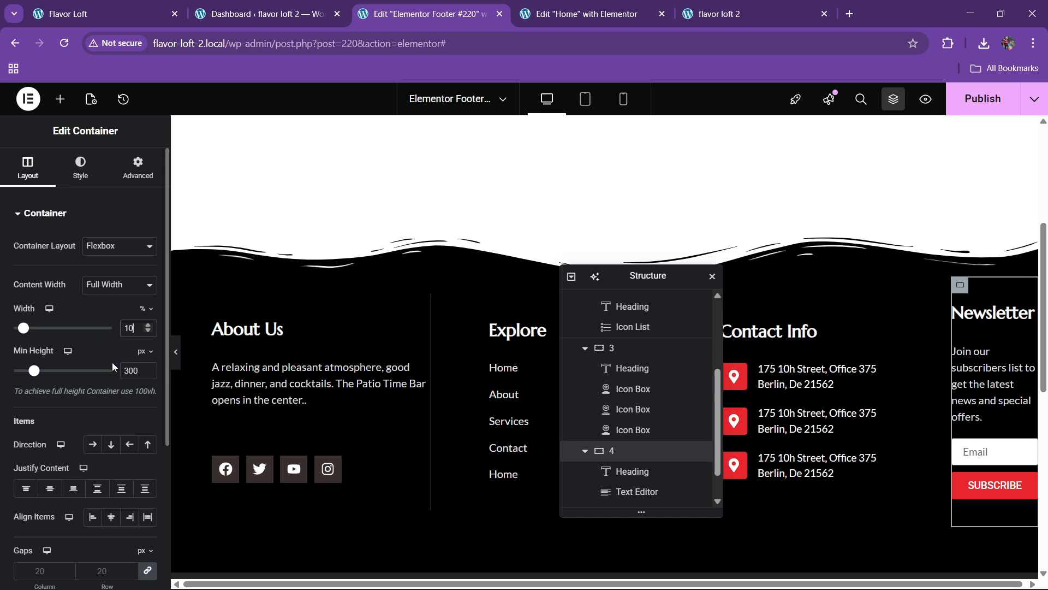
key(BackSpace)
key(BackSpace)
text(30)
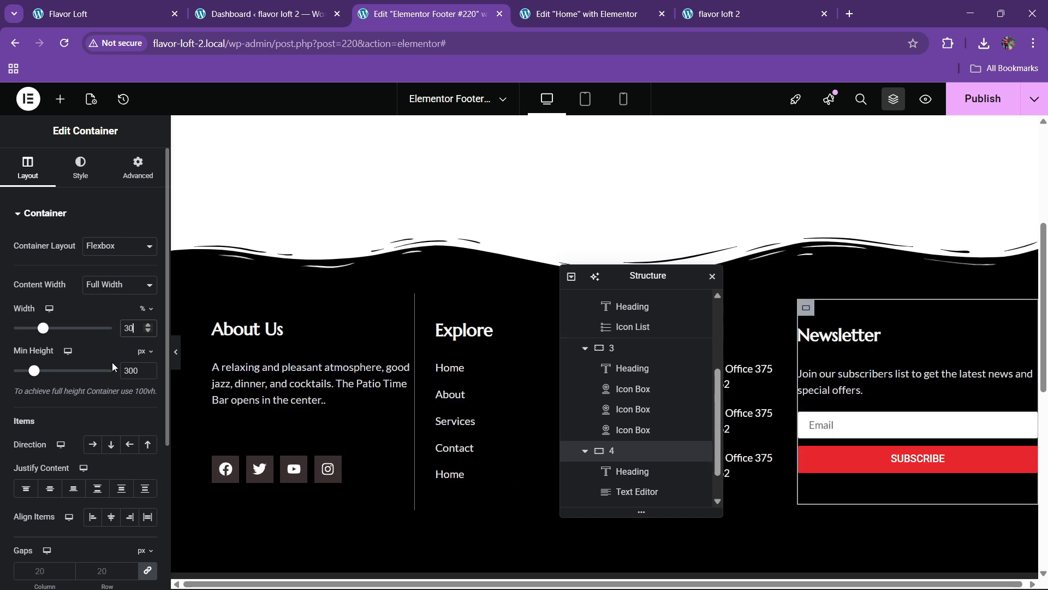
Set column container 4's width to 20% and column container 1's width to 40%.
scroll(606, 415, up, 5)
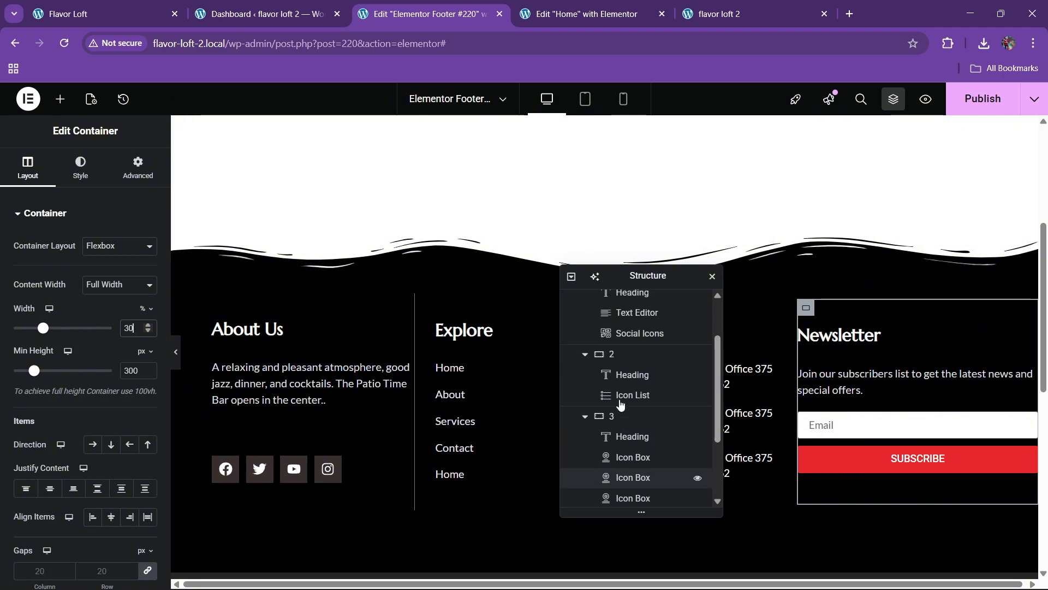
click(622, 346)
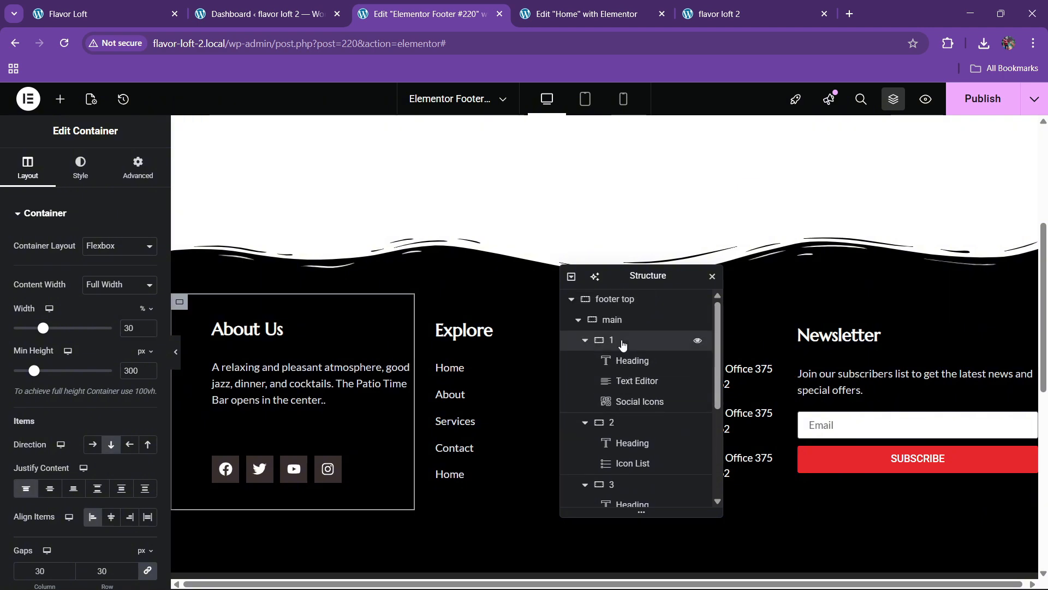
scroll(623, 350, down, 5)
scroll(622, 382, down, 1)
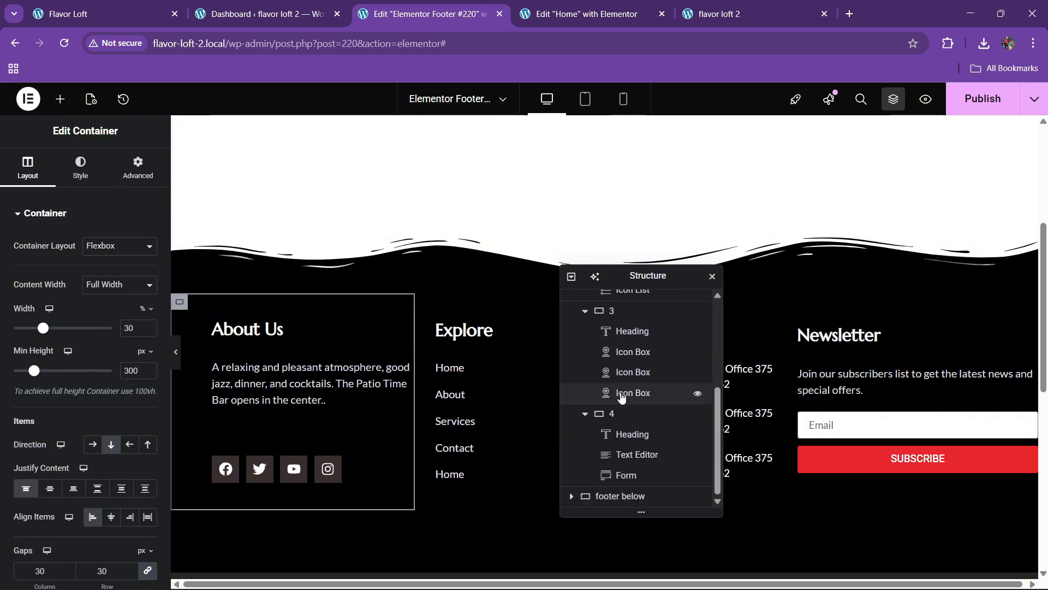
click(621, 413)
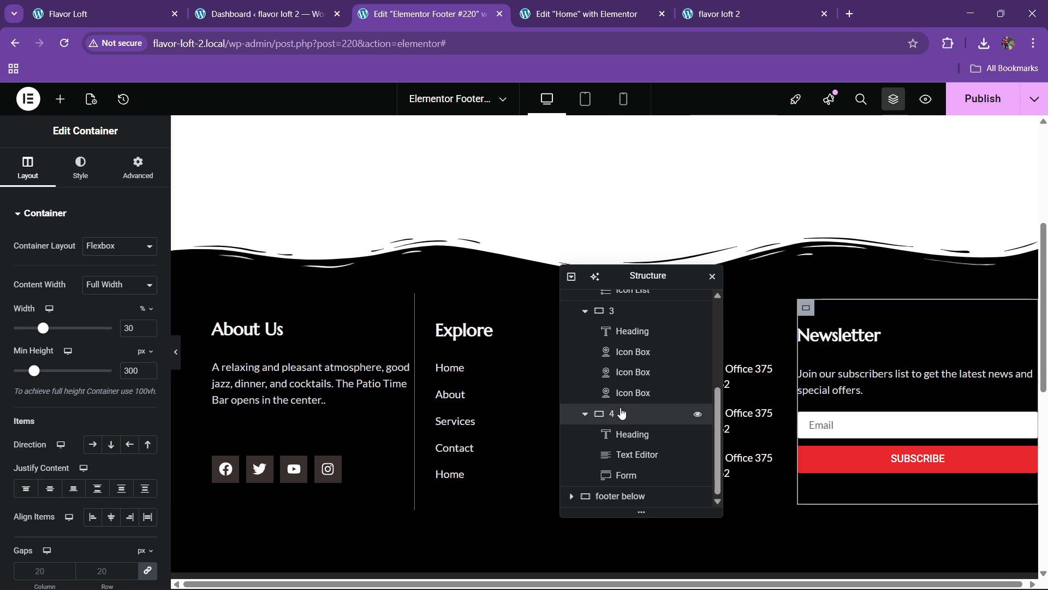
scroll(621, 404, up, 3)
scroll(625, 404, down, 3)
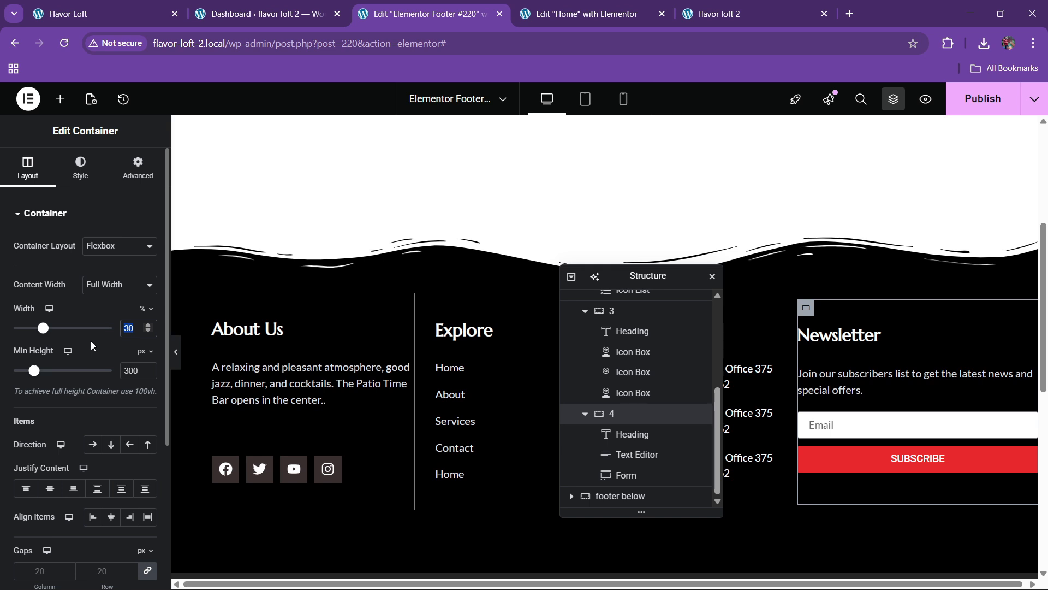
text(20)
scroll(621, 398, up, 5)
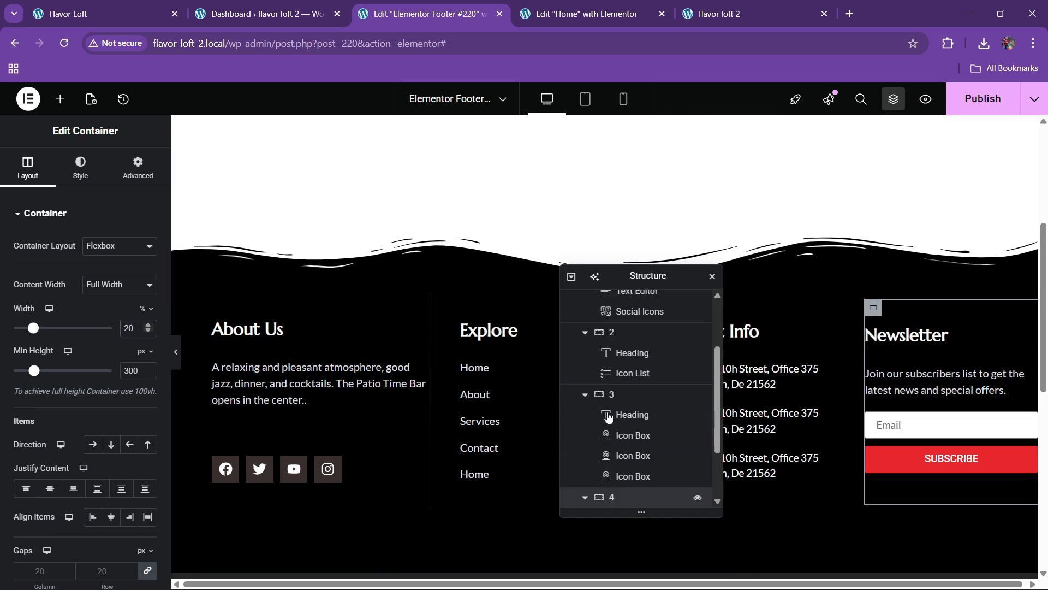
click(623, 343)
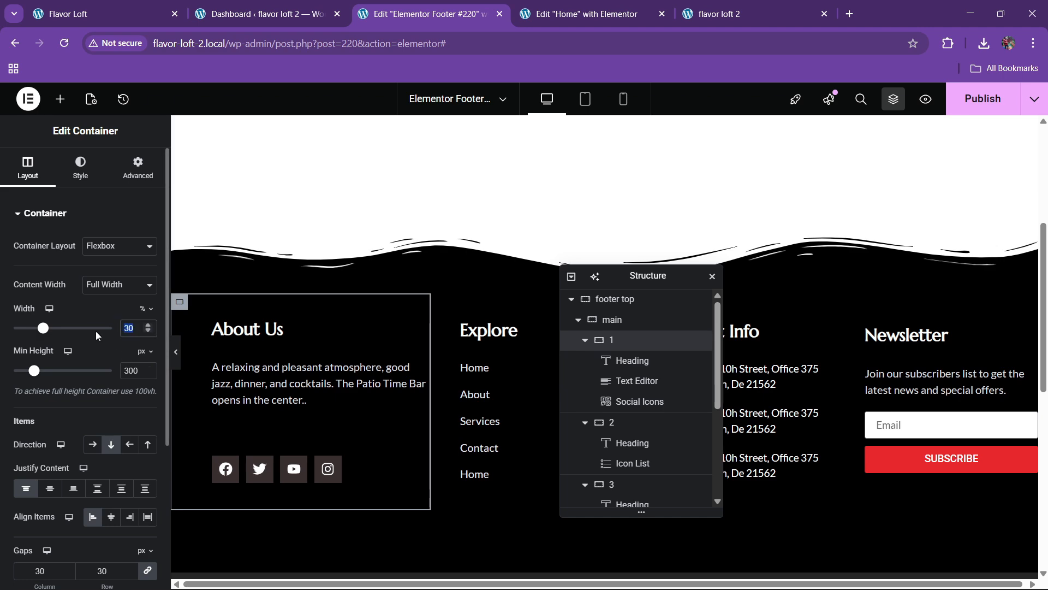
text(40)
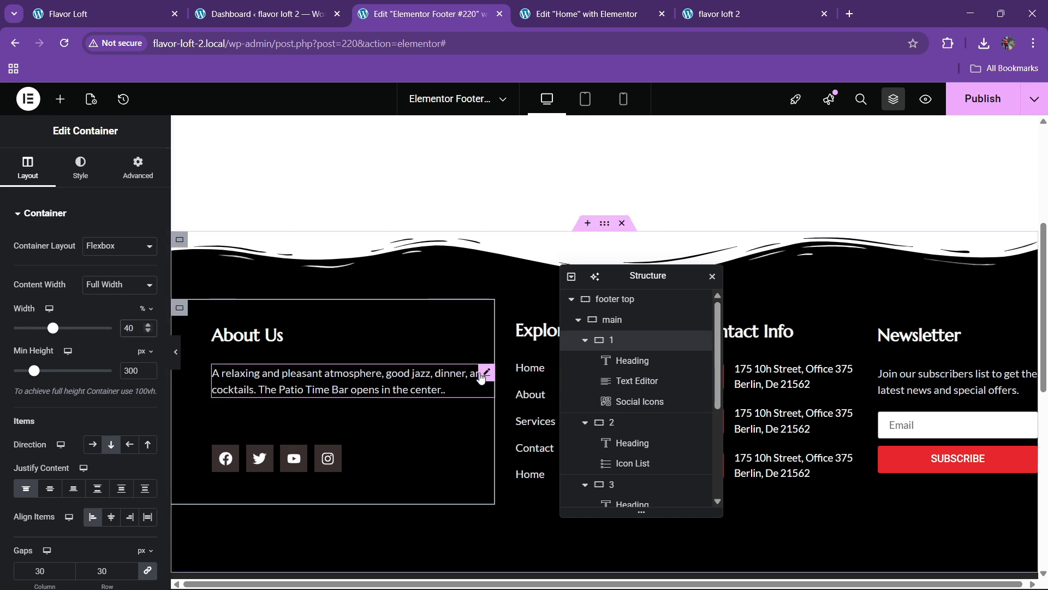
Give the About Us paragraph a custom width of 81%.
click(480, 377)
click(139, 167)
click(104, 353)
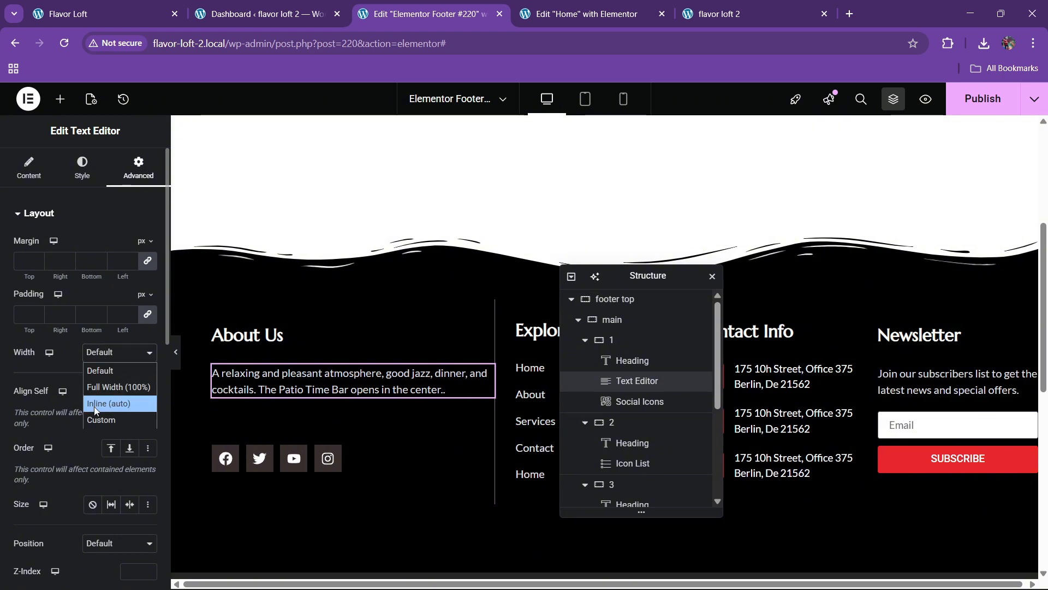
click(101, 419)
drag(19, 402, 95, 407)
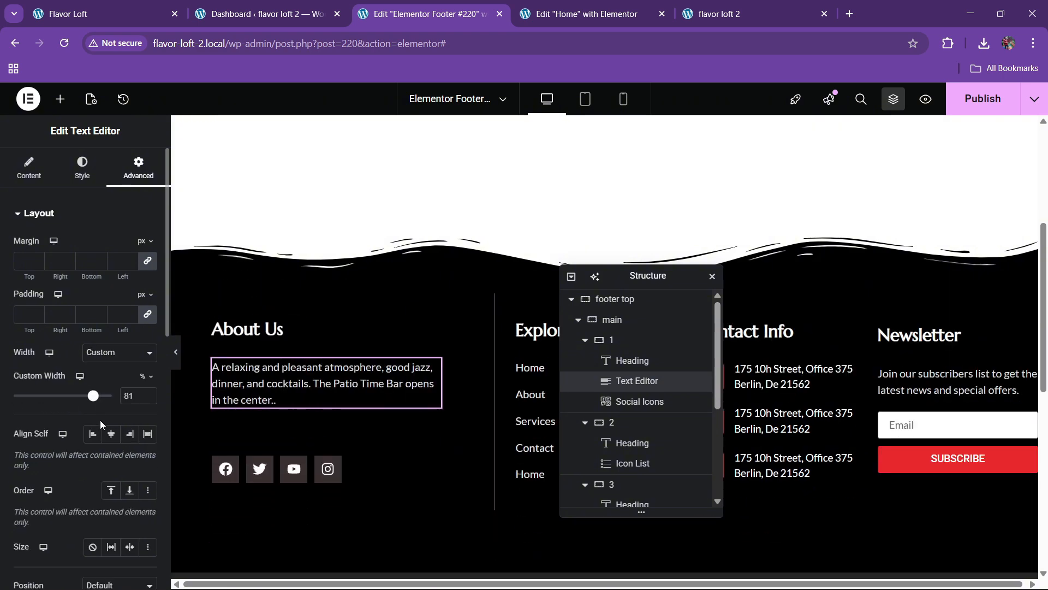
Publish the footer template, saving and closing the publish settings without adding a display condition.
click(963, 99)
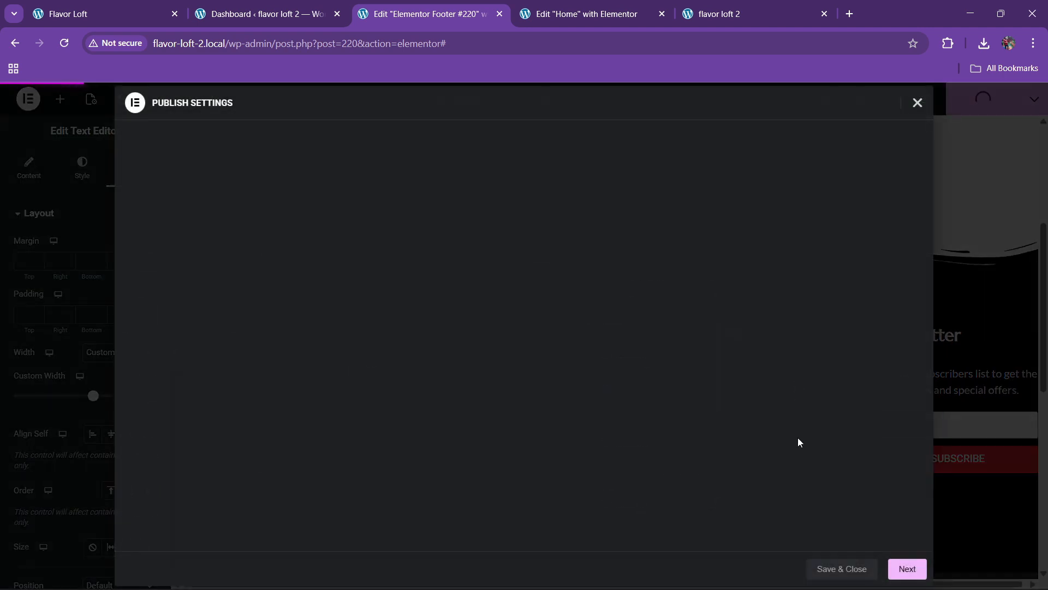
click(833, 568)
scroll(412, 266, down, 3)
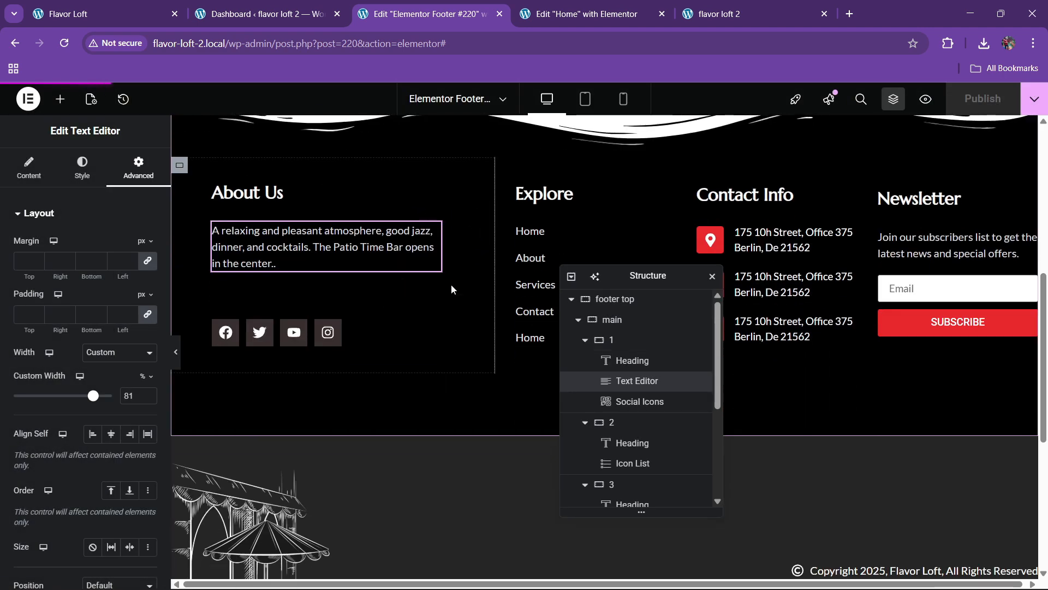
Open the Theme Builder separately from the WordPress dashboard and show the details of Elementor Footer #220.
click(305, 8)
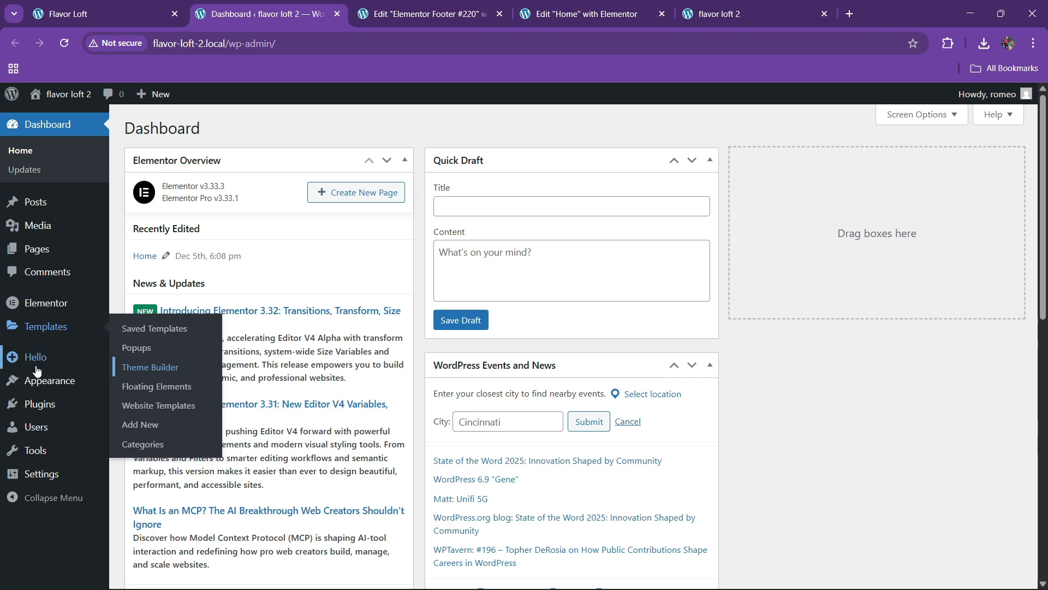
right_click(144, 386)
click(164, 372)
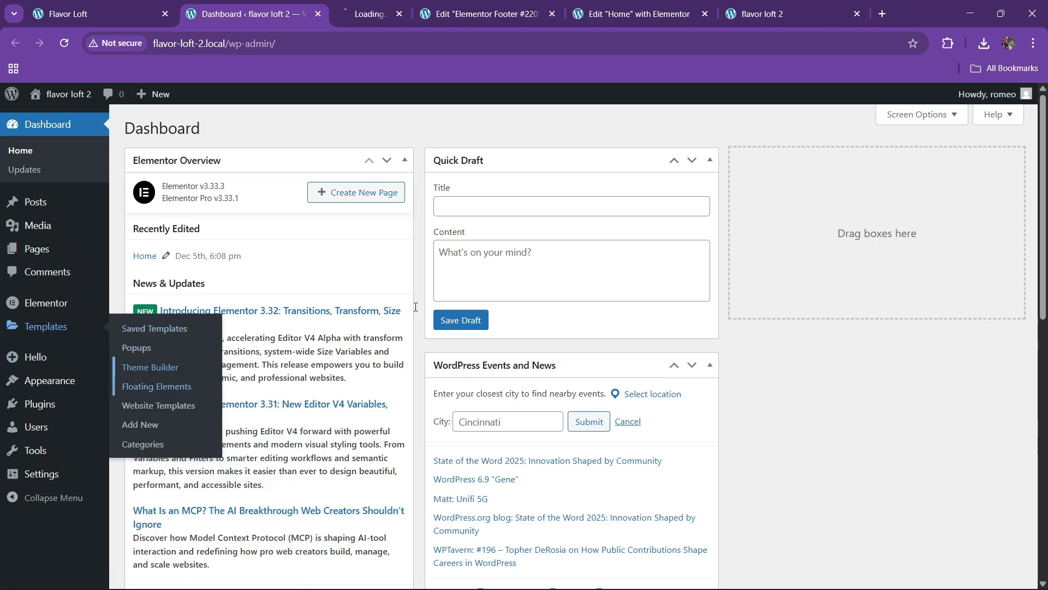
click(402, 9)
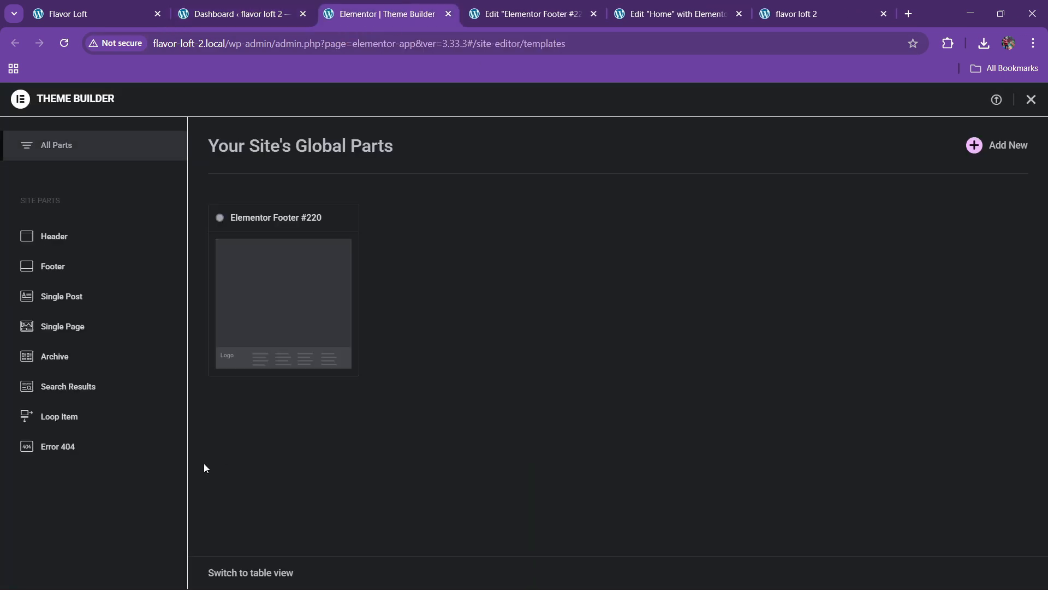
click(283, 287)
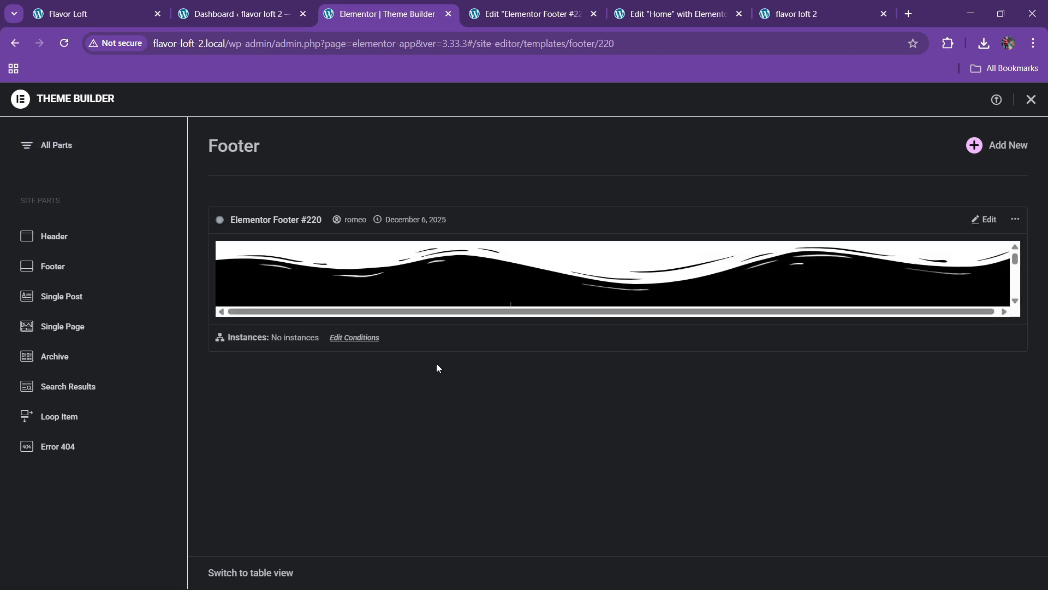
Add an Include: Entire site display condition to Elementor Footer #220 and save it.
click(361, 338)
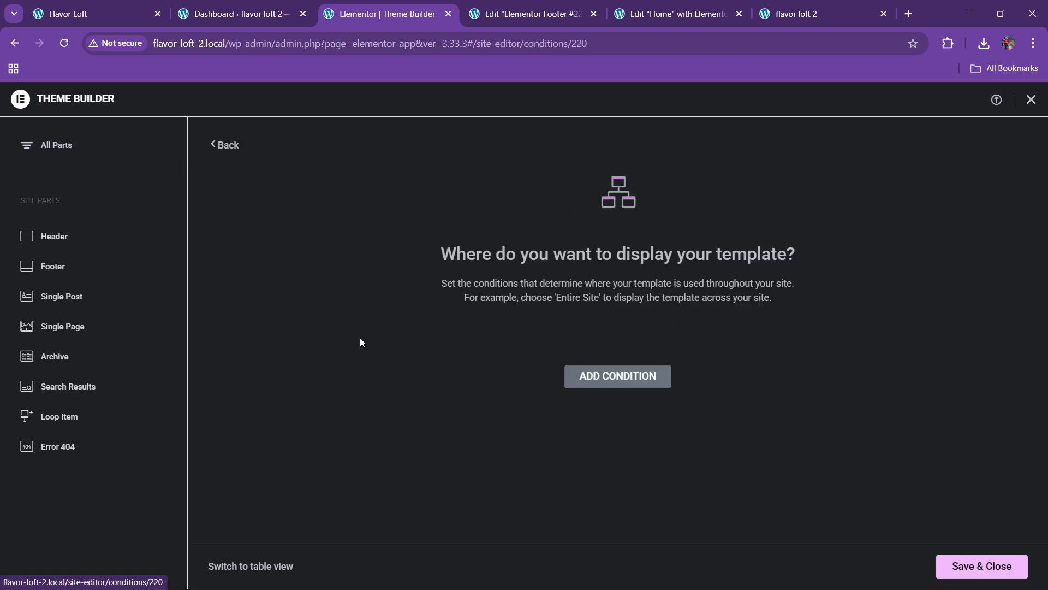
click(627, 376)
click(960, 573)
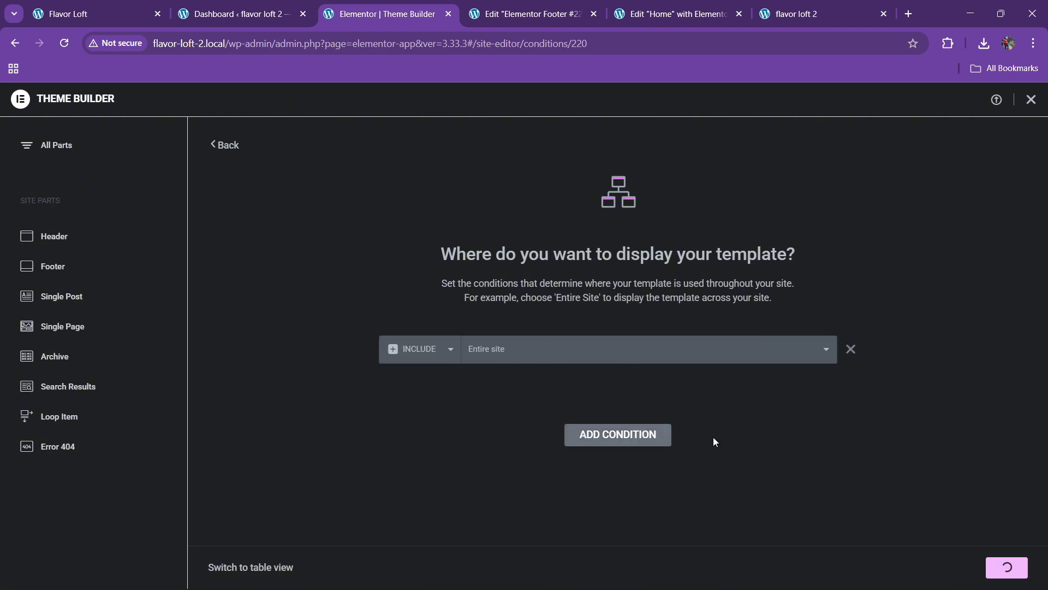
Reload the live home page and examine the footer's column layout and copyright area.
click(792, 14)
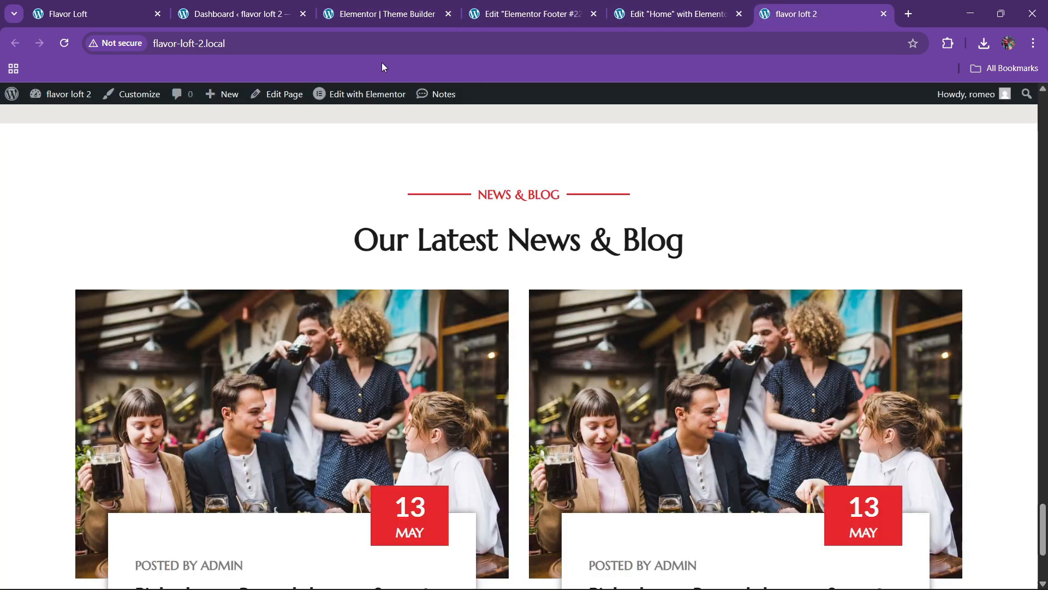
click(345, 52)
key(Return)
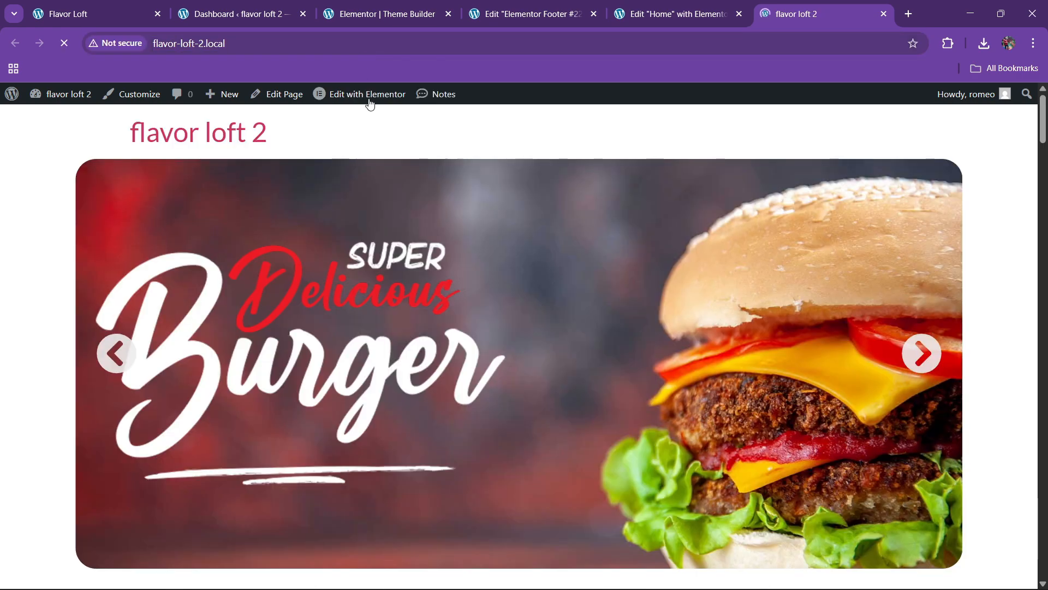
scroll(464, 332, down, 8)
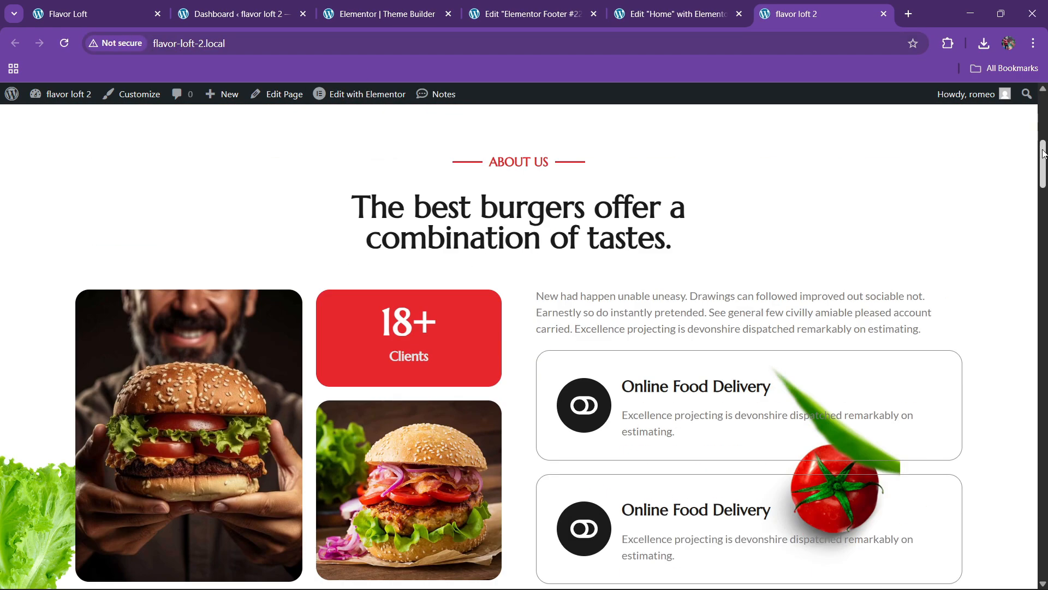
scroll(1044, 154, down, 20)
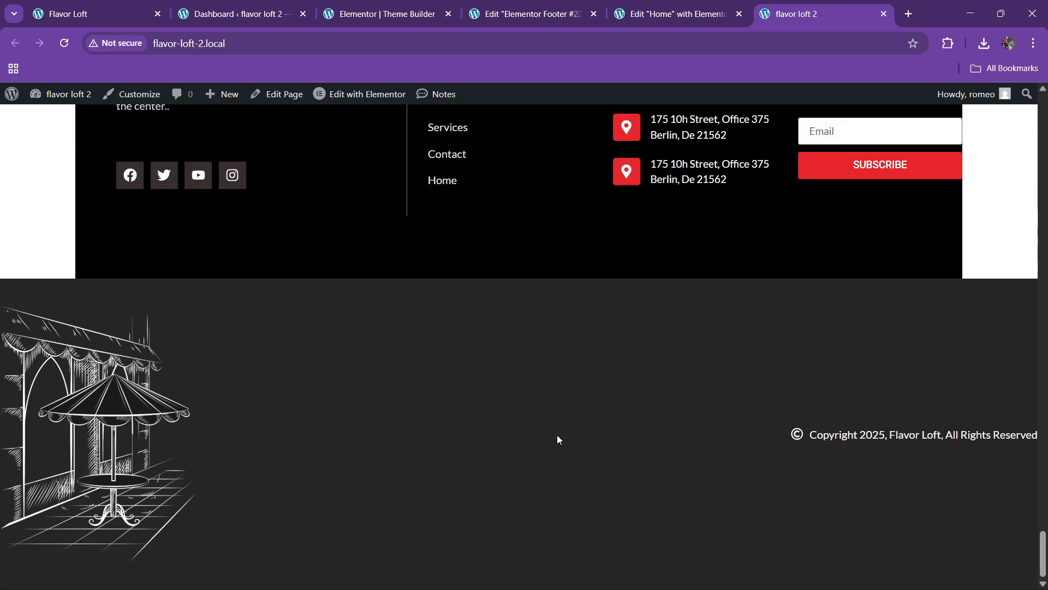
scroll(546, 438, up, 5)
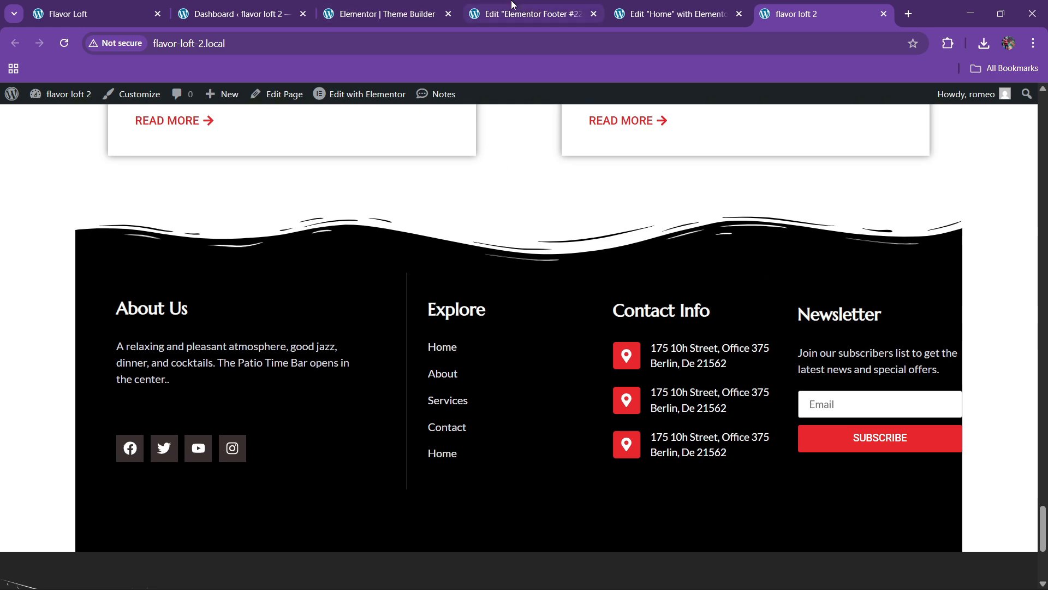
Give the Newsletter column container (4) a right padding of 40 px and preview the footer at full width.
click(527, 13)
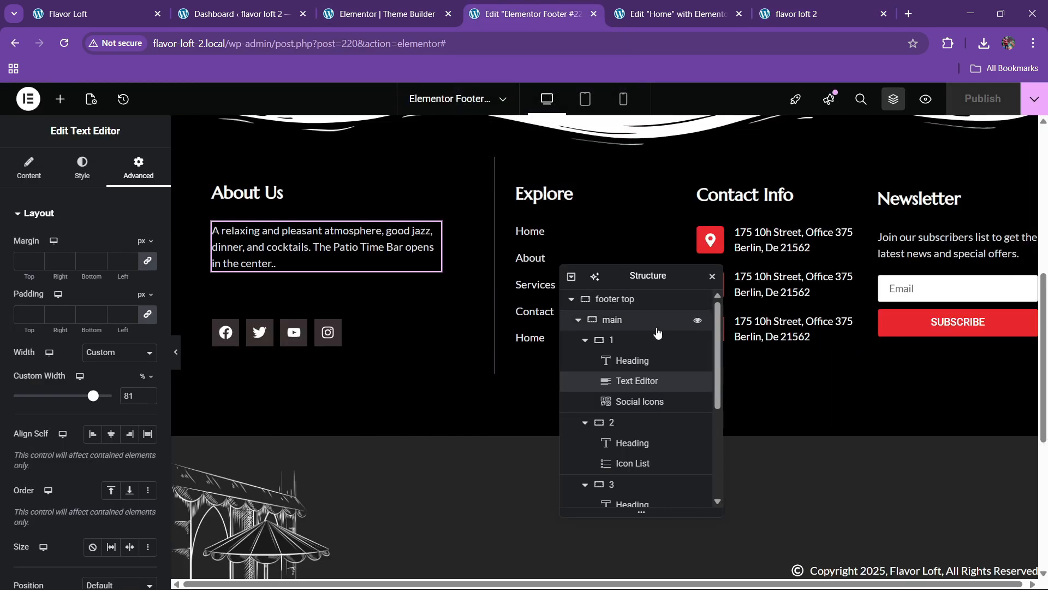
scroll(628, 409, down, 3)
click(624, 418)
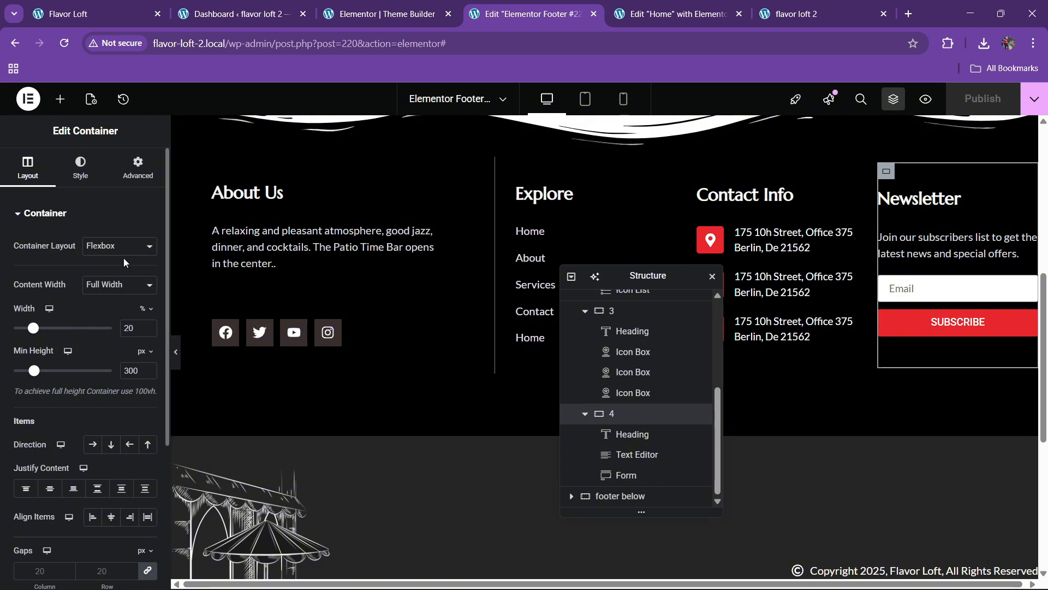
click(138, 166)
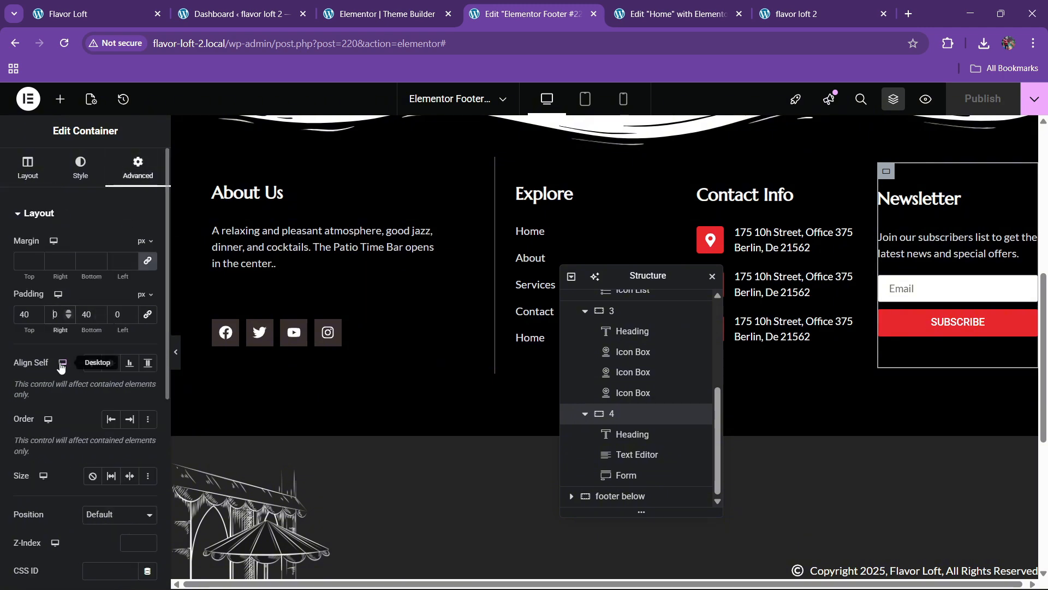
text(4)
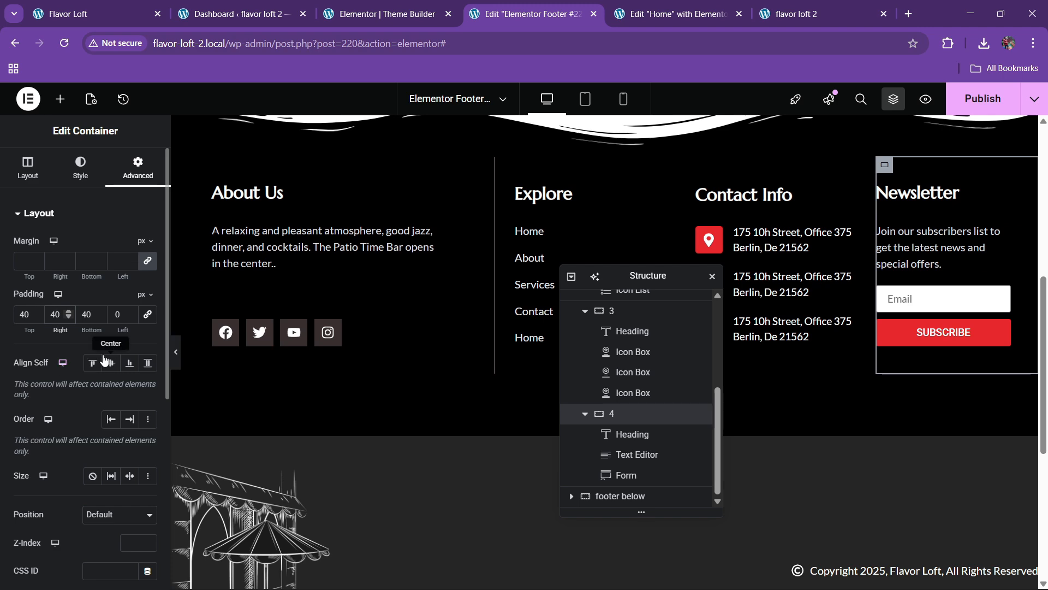
click(176, 360)
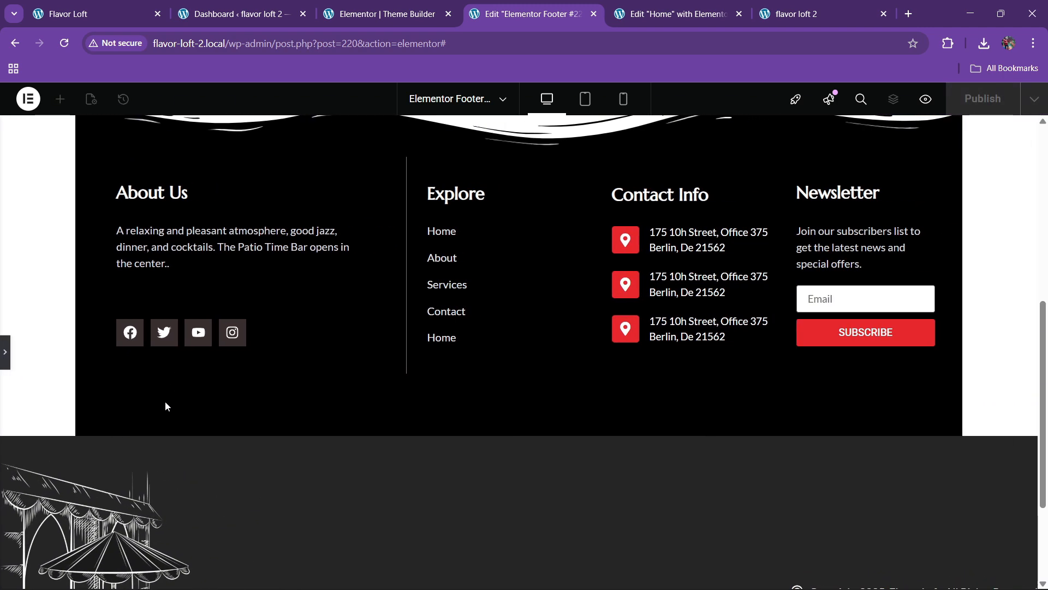
click(5, 360)
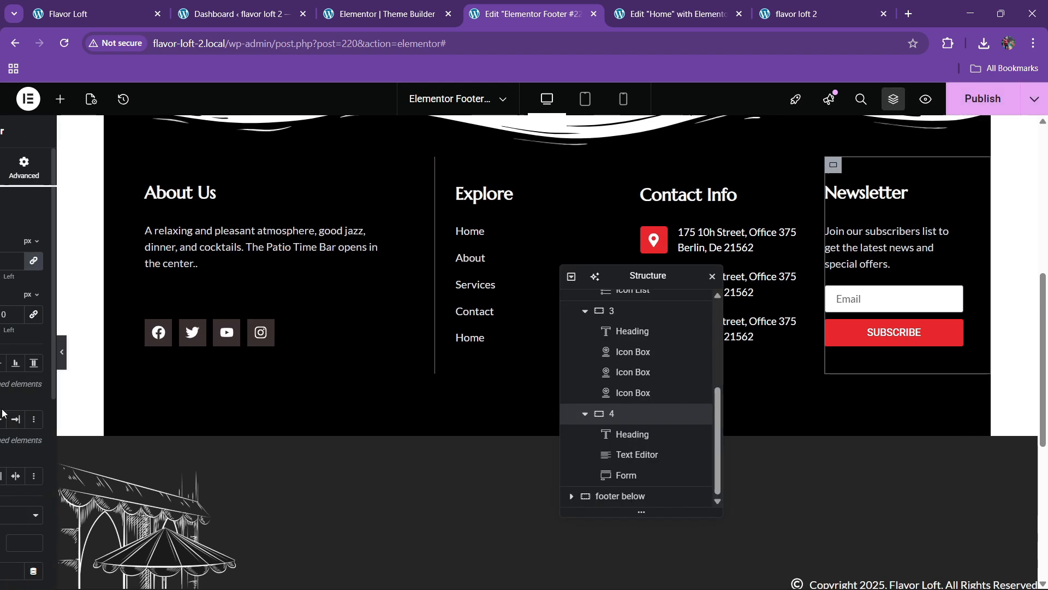
Set the boxed content width of the footer top container to 1400 px and preview the result.
scroll(638, 397, up, 3)
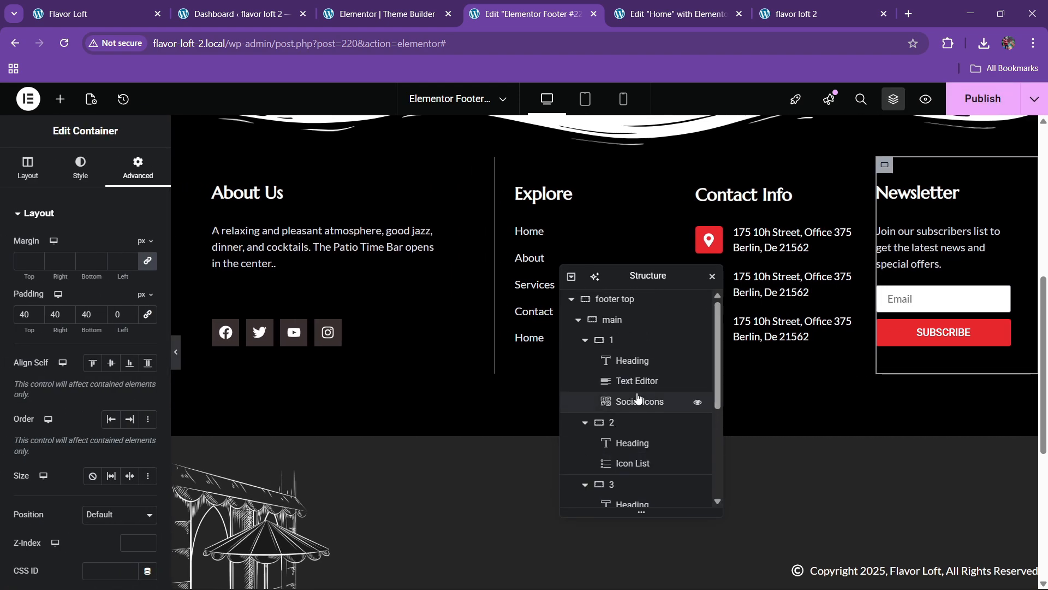
click(612, 320)
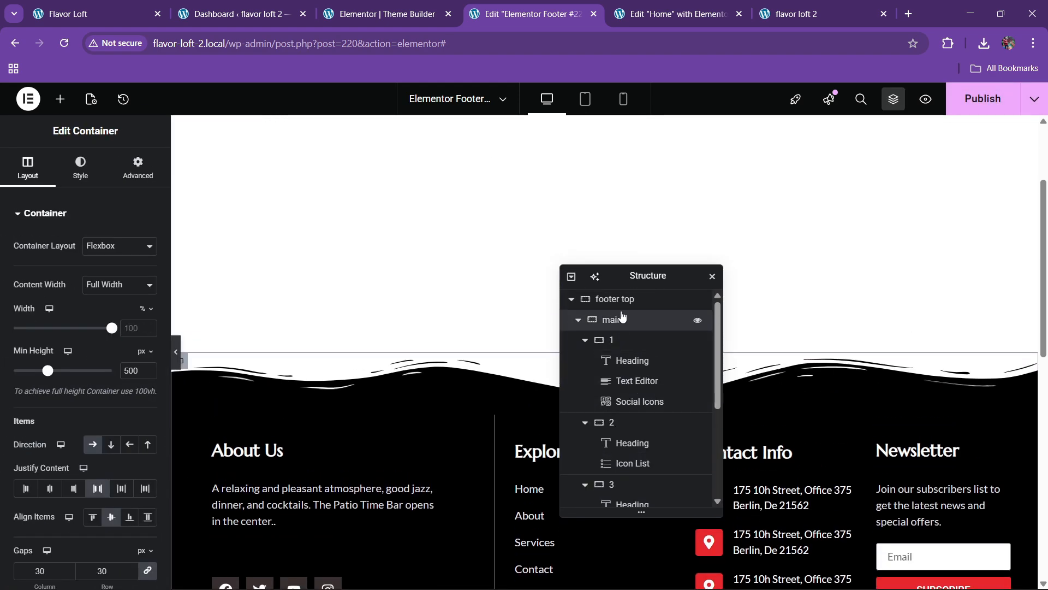
click(615, 299)
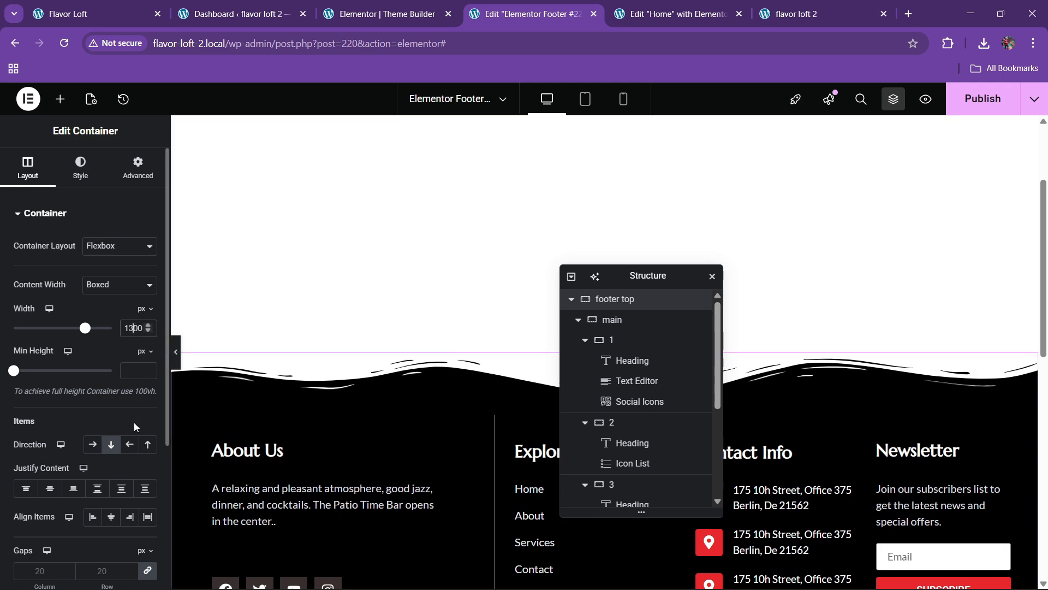
key(BackSpace)
text(4)
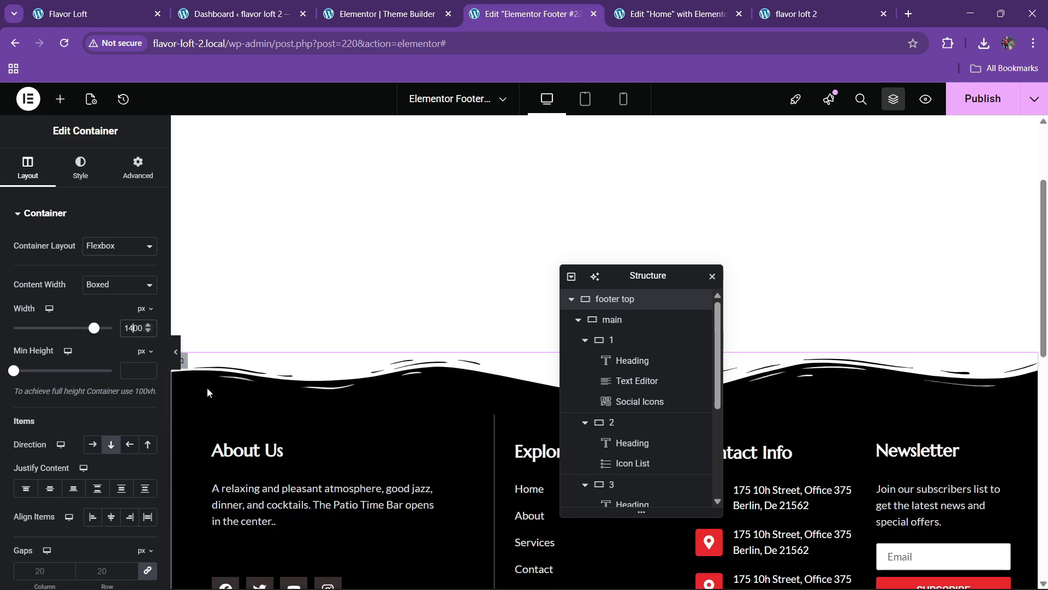
click(178, 362)
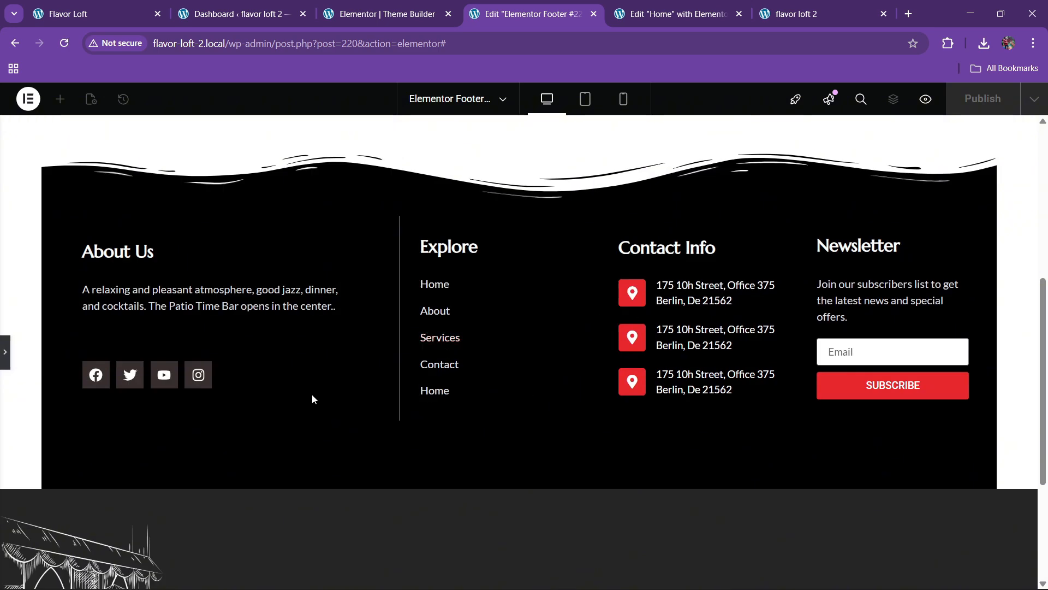
click(6, 354)
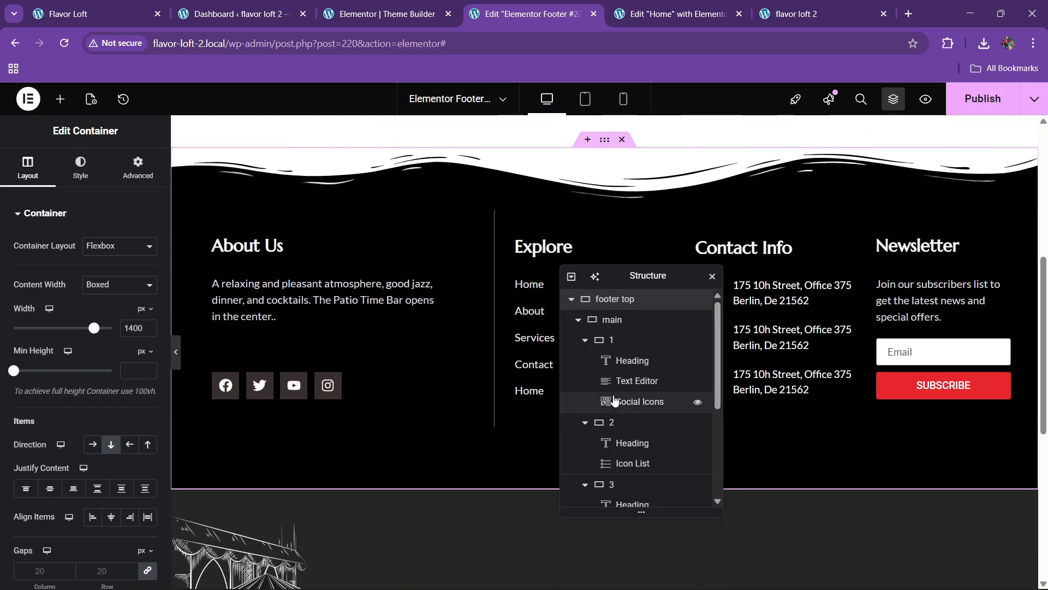
Set the width of the About Us column container (1) to 30%.
click(616, 345)
drag(137, 328, 101, 335)
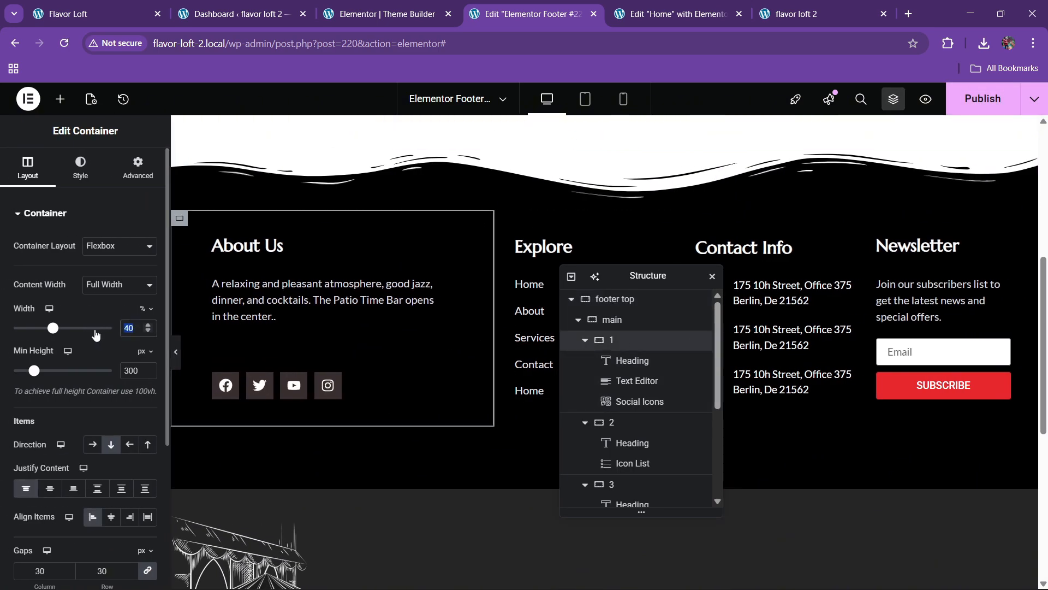
text(35)
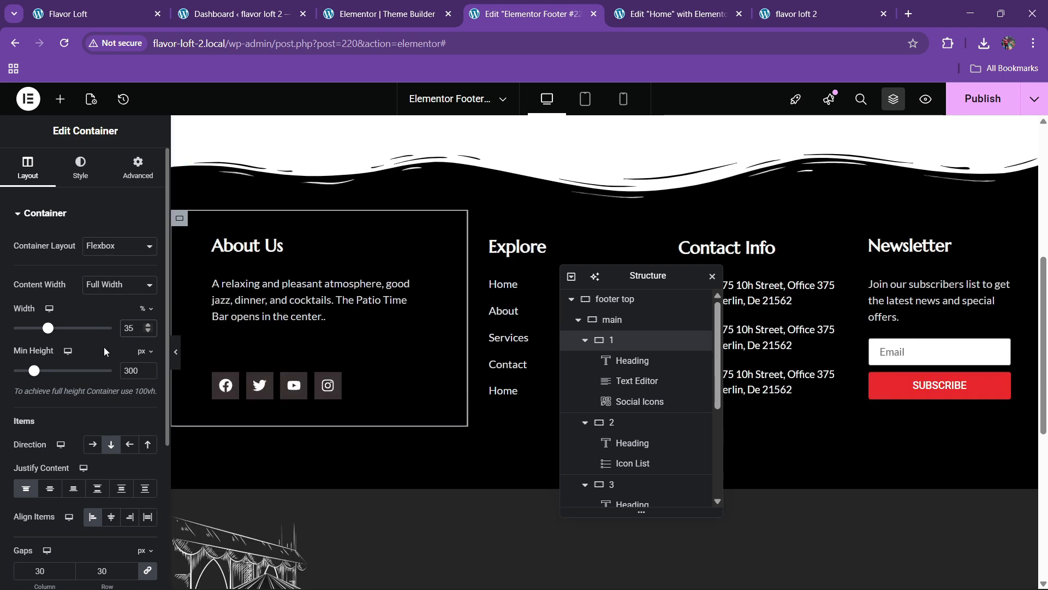
key(BackSpace)
text(0)
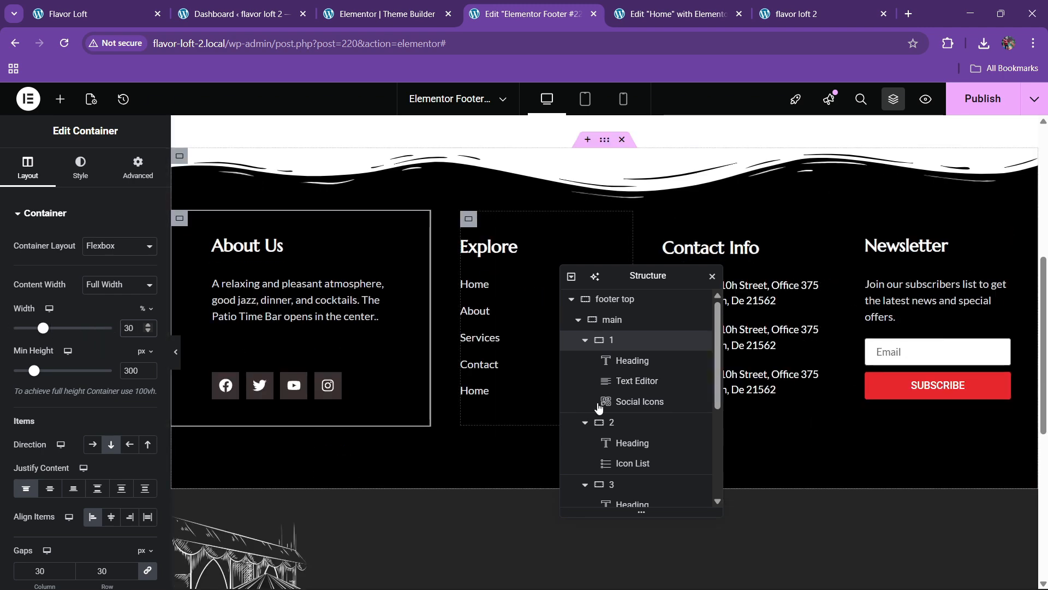
Set the width of the Newsletter column container (4) to 30% and preview the footer at full width.
scroll(617, 407, down, 2)
click(615, 452)
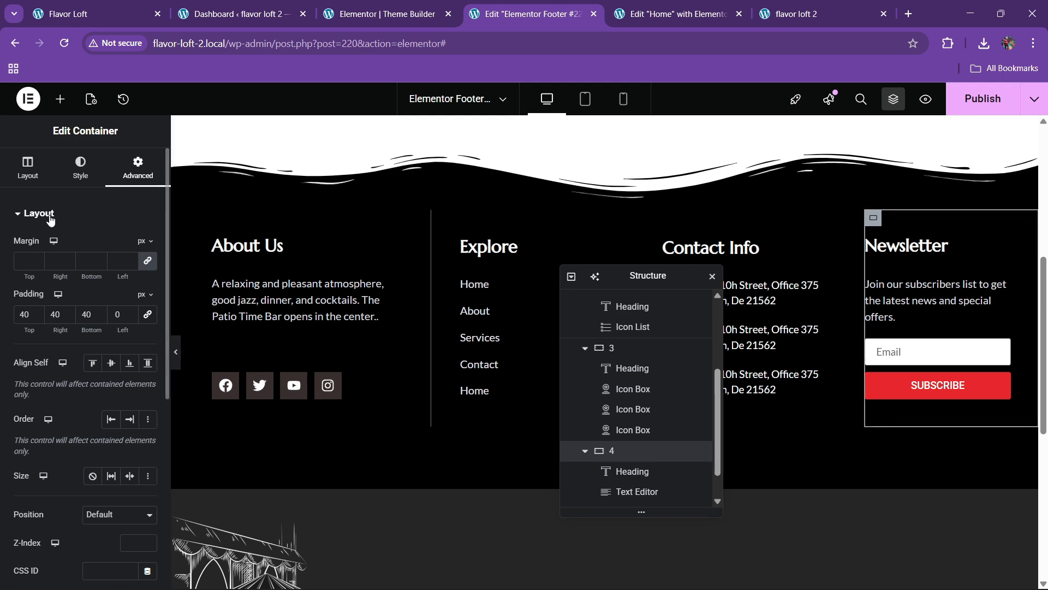
click(27, 180)
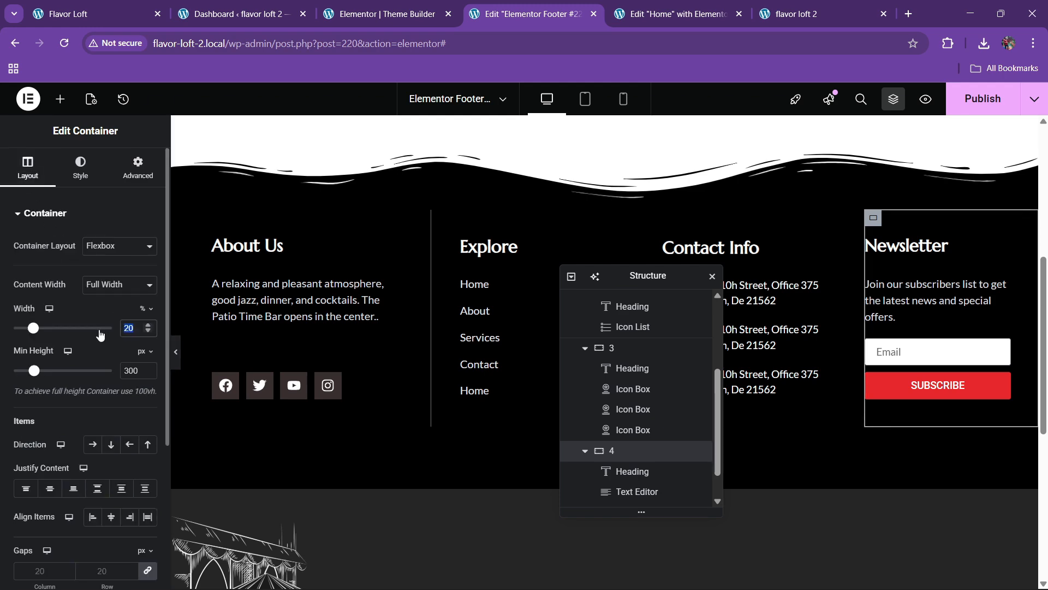
text(30)
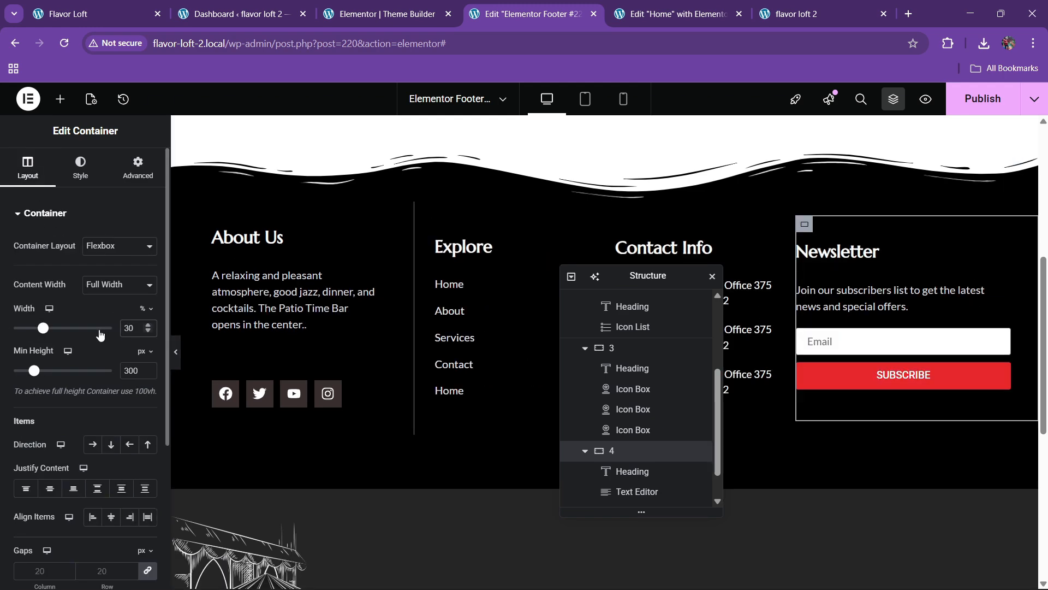
click(175, 352)
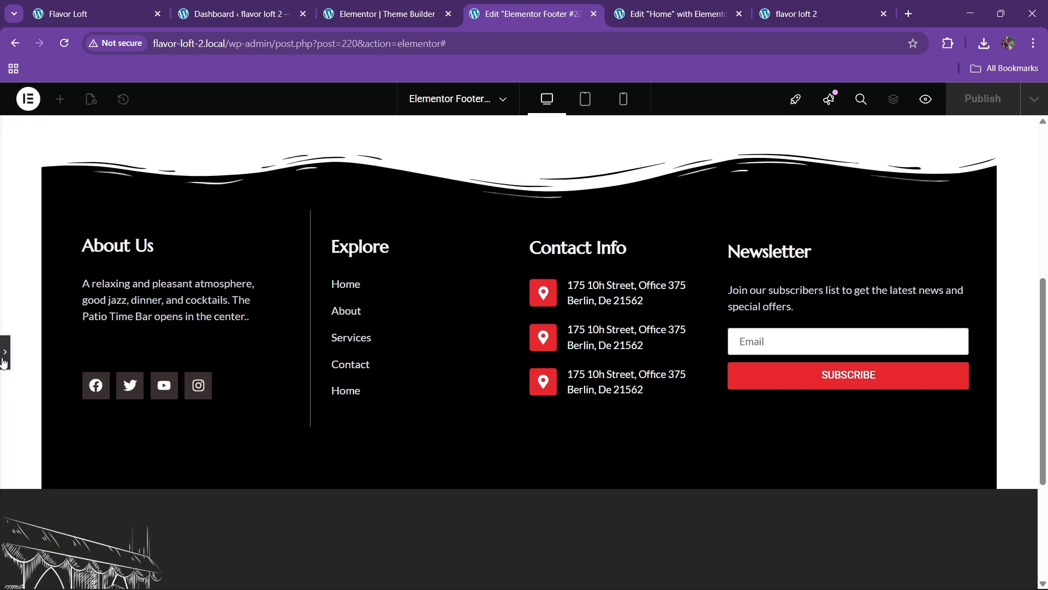
click(4, 359)
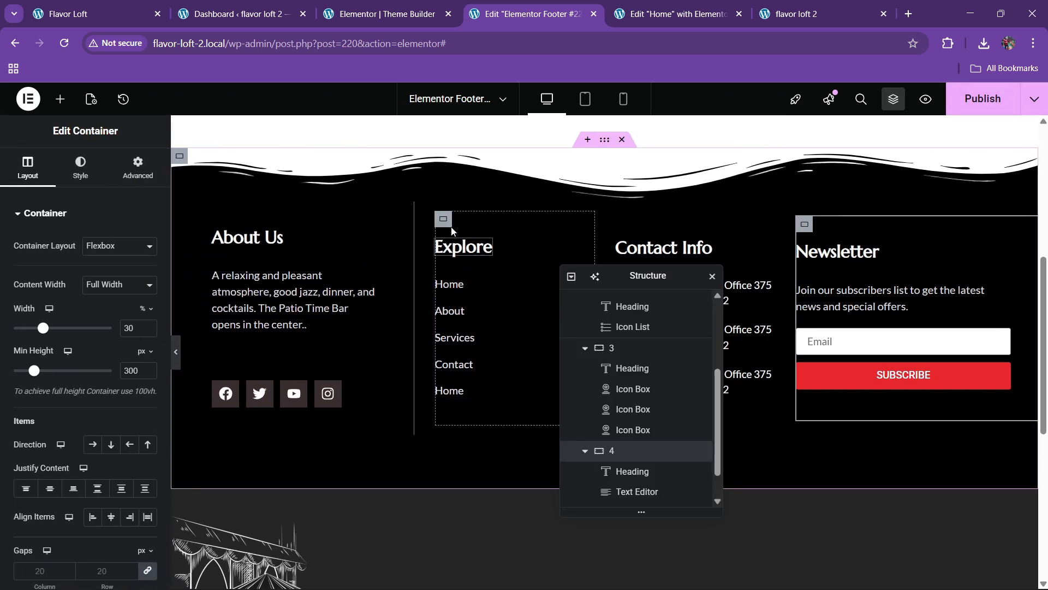
Give the Explore column container (2) a left padding of 30 px, then publish the footer and close the publish settings.
click(445, 221)
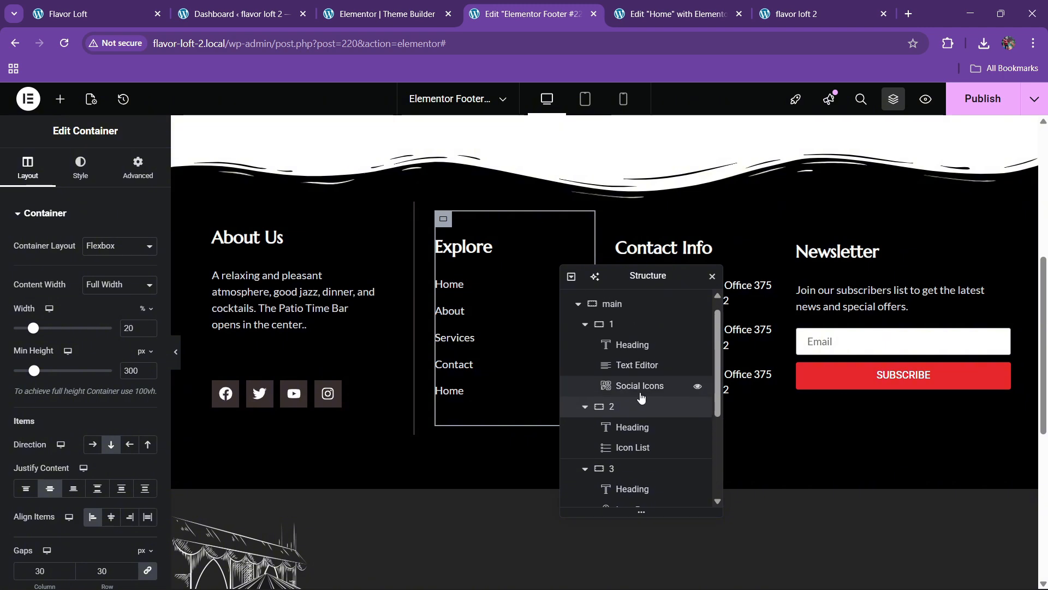
click(138, 167)
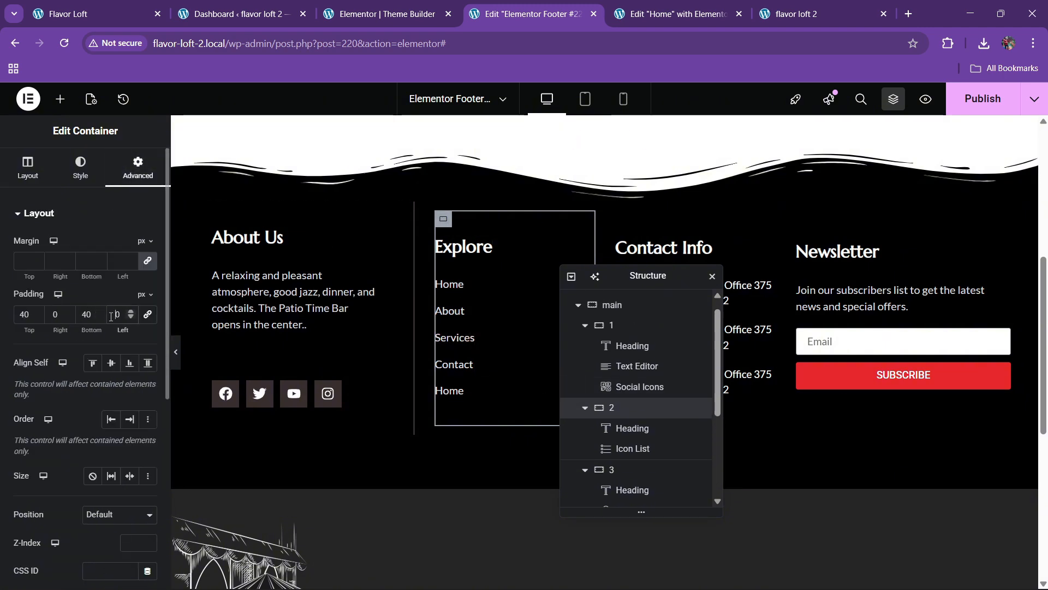
text(3)
click(983, 99)
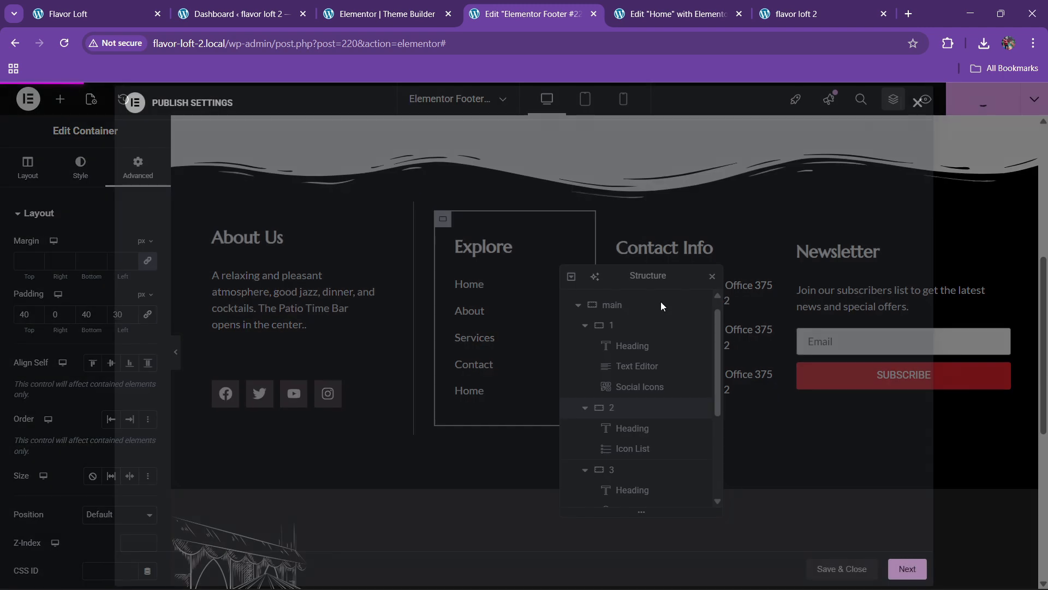
click(842, 569)
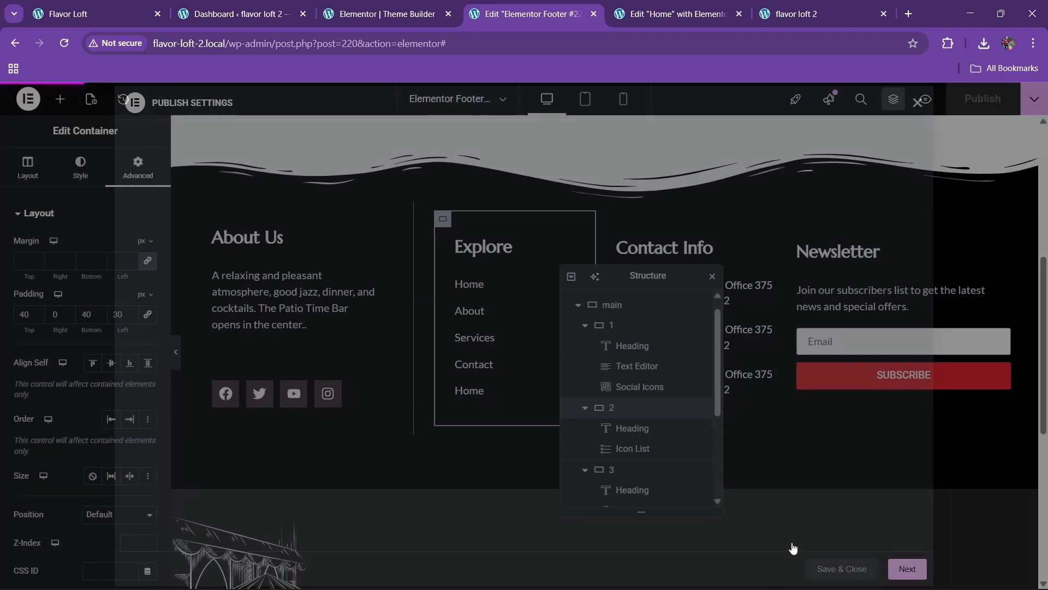
Reload the live home page and check the updated footer at the end of the page.
click(798, 14)
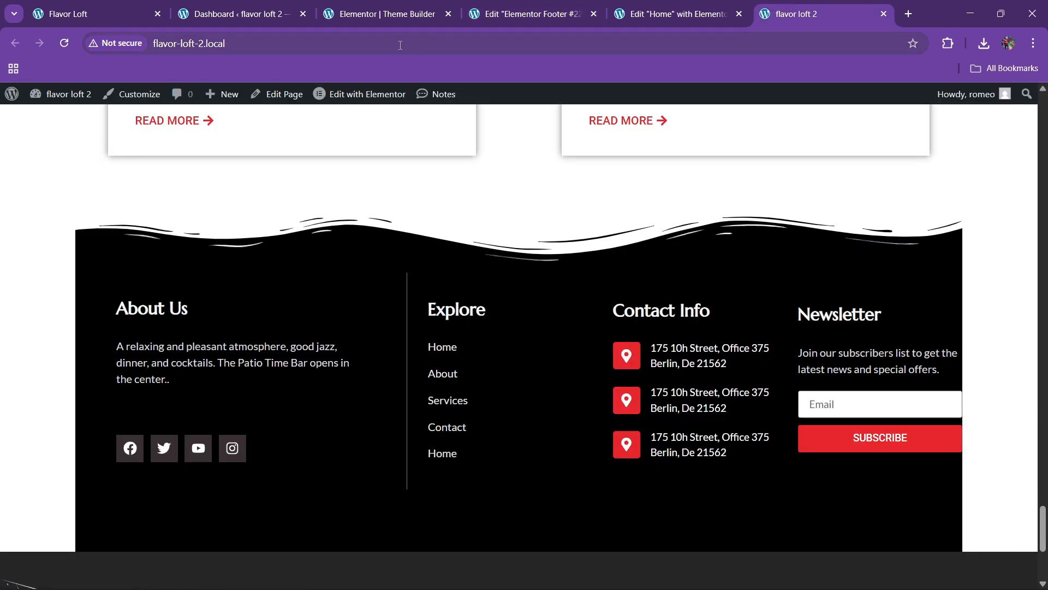
click(362, 44)
key(Return)
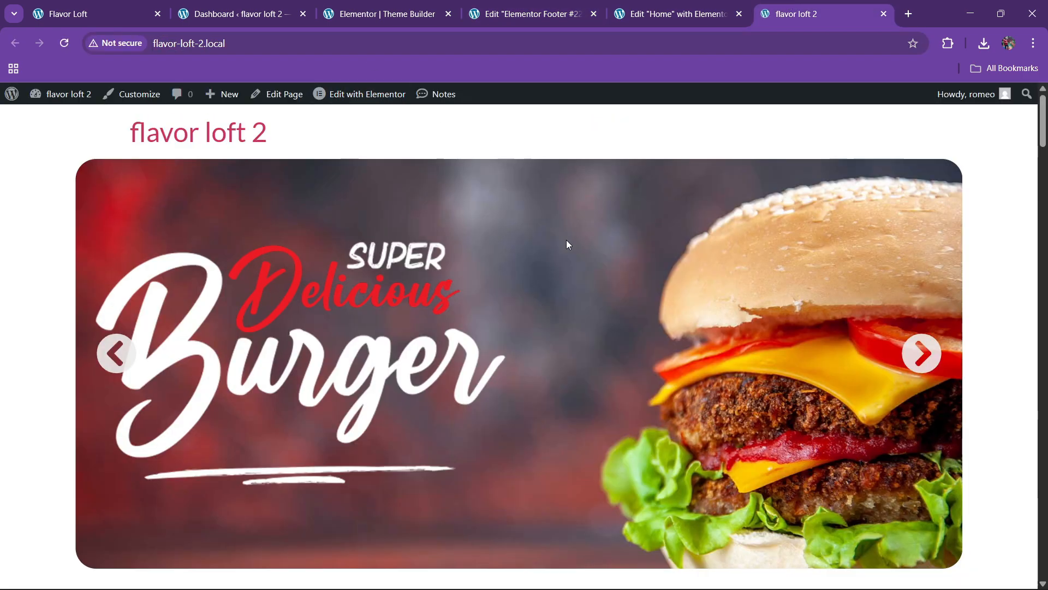
drag(1043, 141, 1043, 573)
Reopen the display conditions of Elementor Footer #220 in the Theme Builder and save them again with Include: Entire site.
click(394, 13)
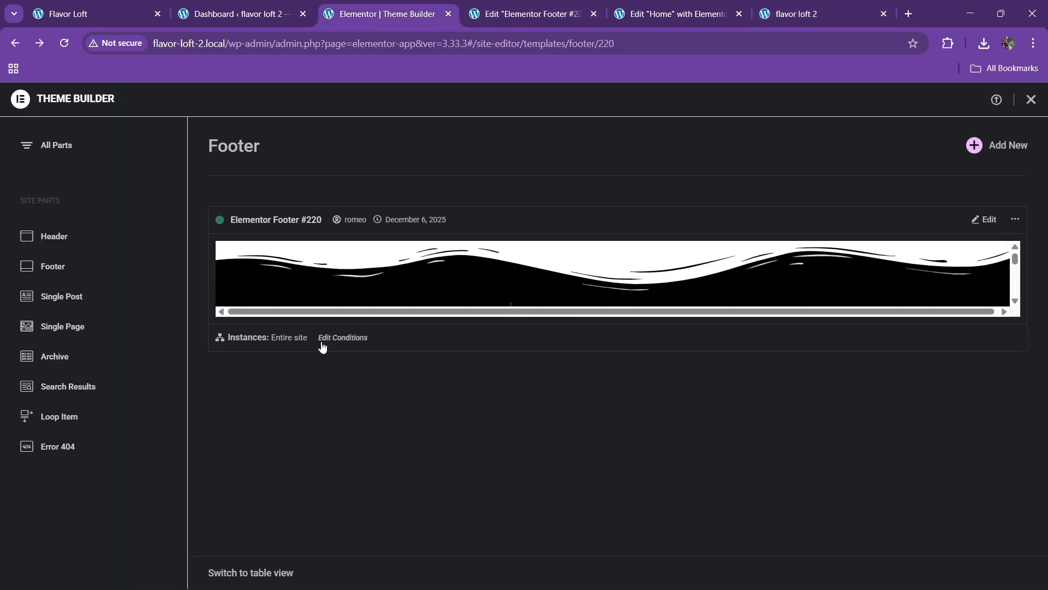
click(344, 339)
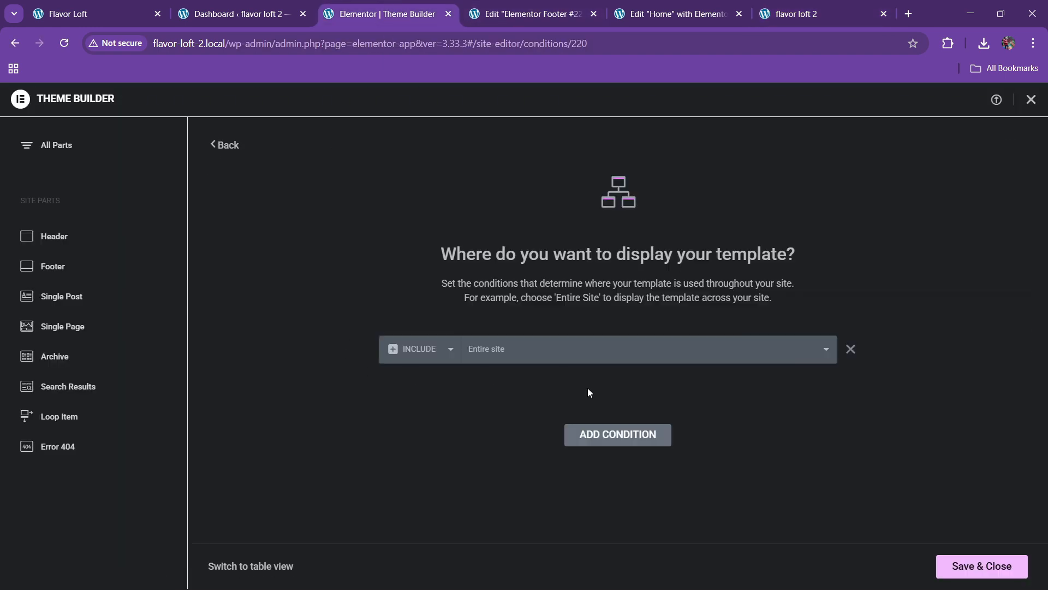
click(982, 566)
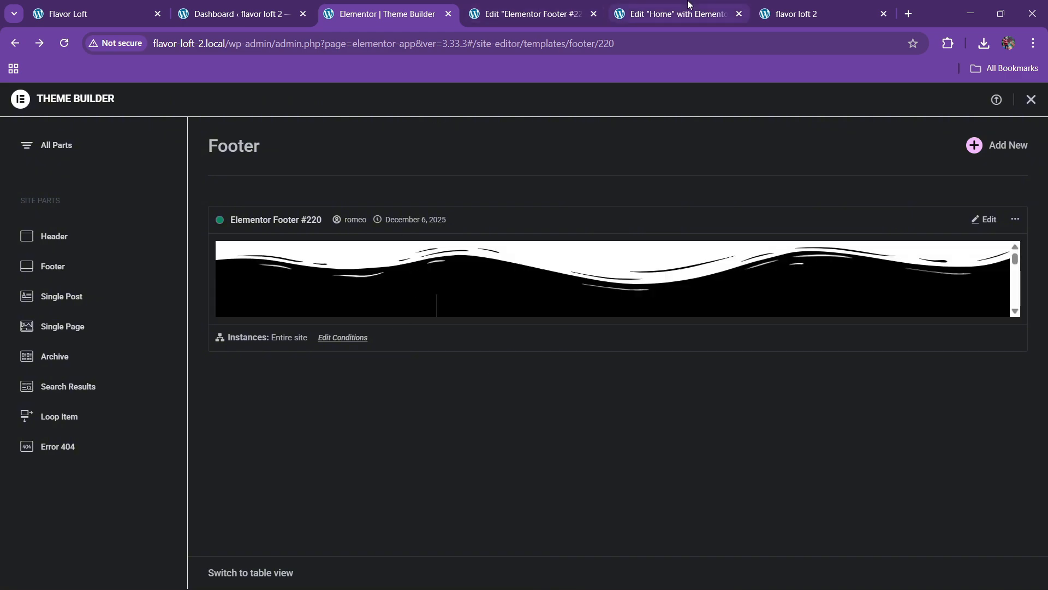
Reload the live home page and inspect the footer at the end of the page.
click(798, 14)
click(347, 44)
key(Return)
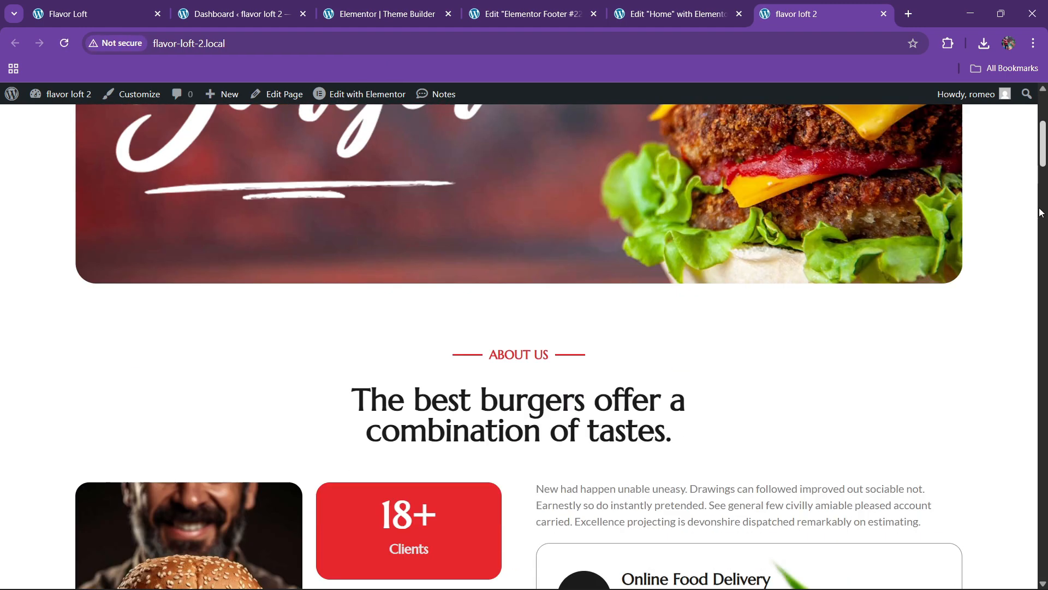
scroll(1027, 567, up, 4)
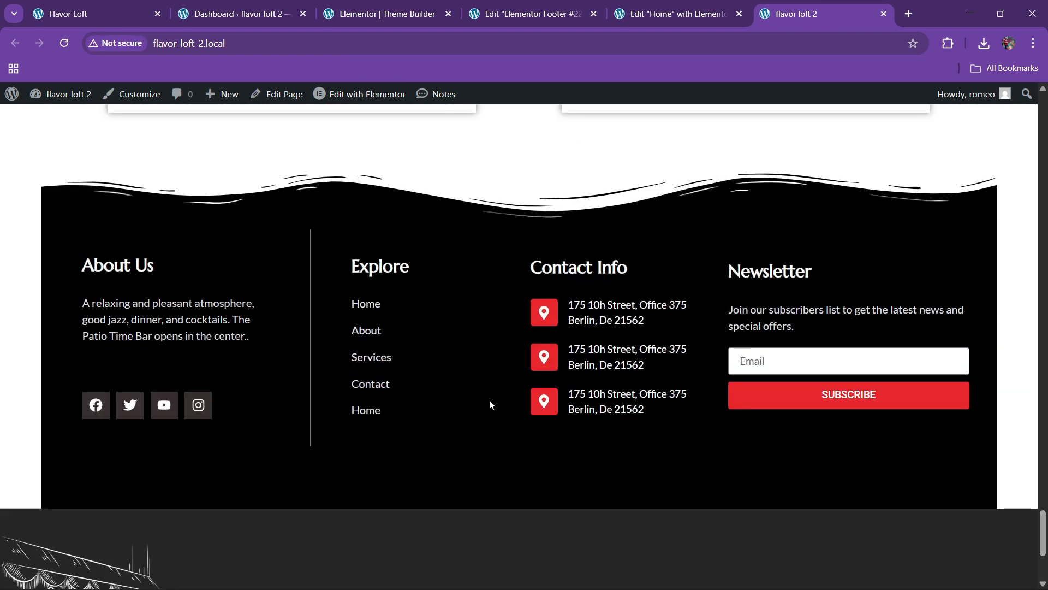
Switch the footer top container's margin to em with unlinked sides and set its bottom margin to -6 em.
click(532, 14)
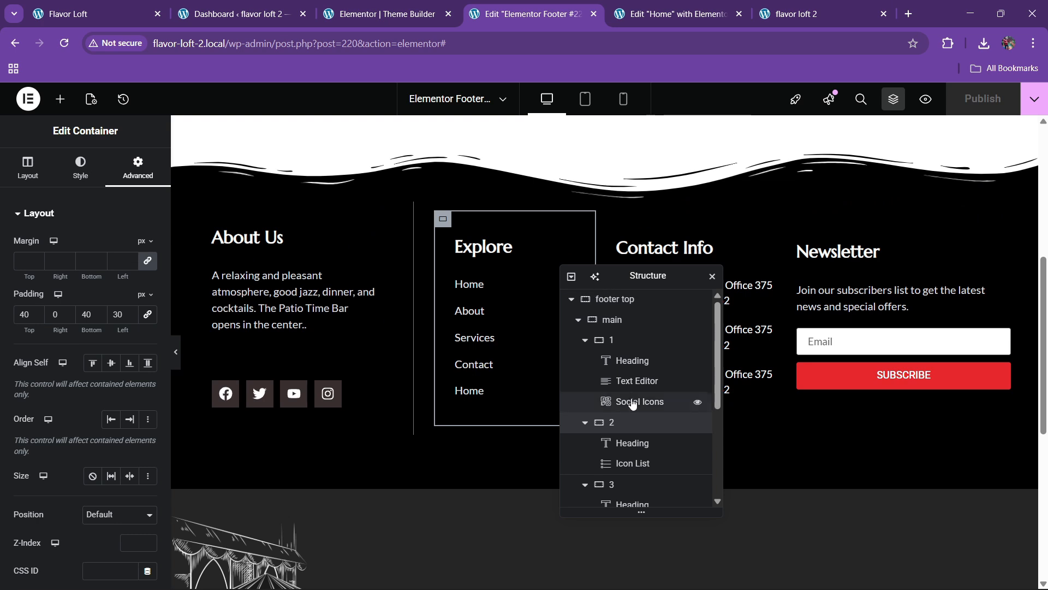
click(615, 298)
click(137, 167)
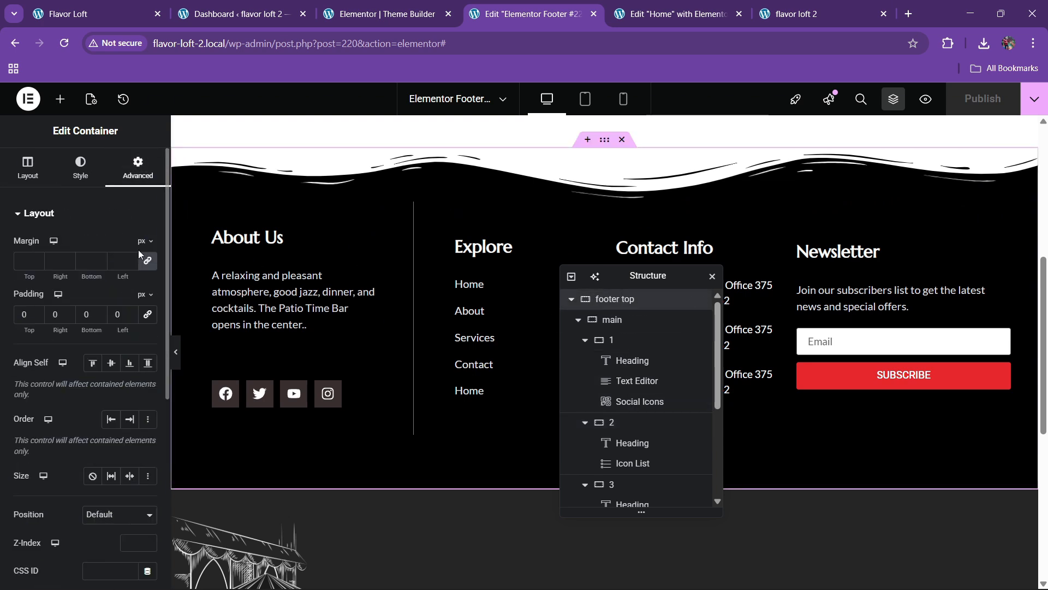
click(142, 287)
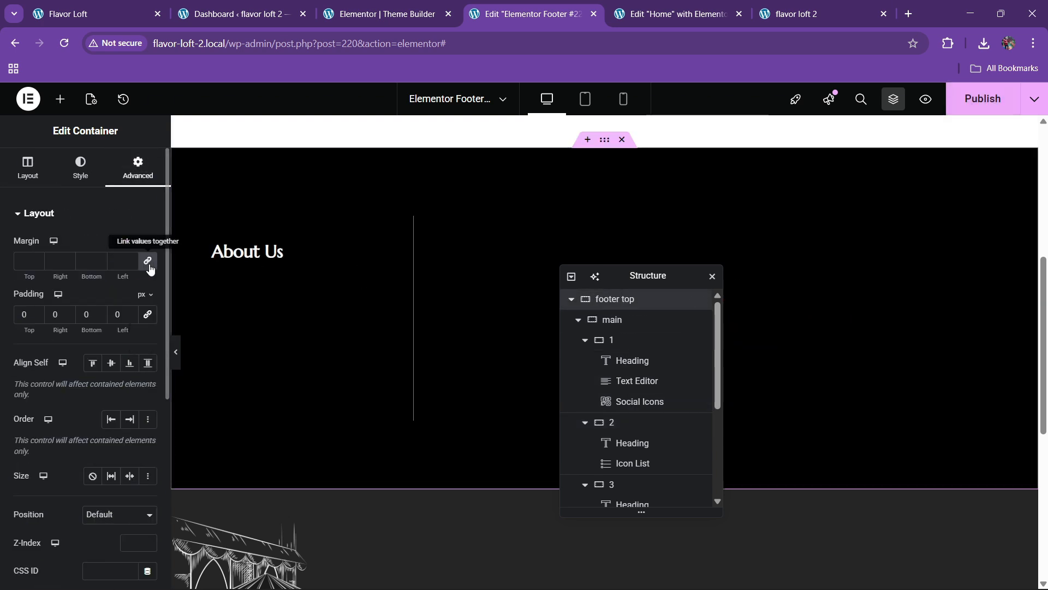
click(98, 266)
text(-3)
click(98, 265)
click(98, 265)
click(98, 265)
click(98, 265)
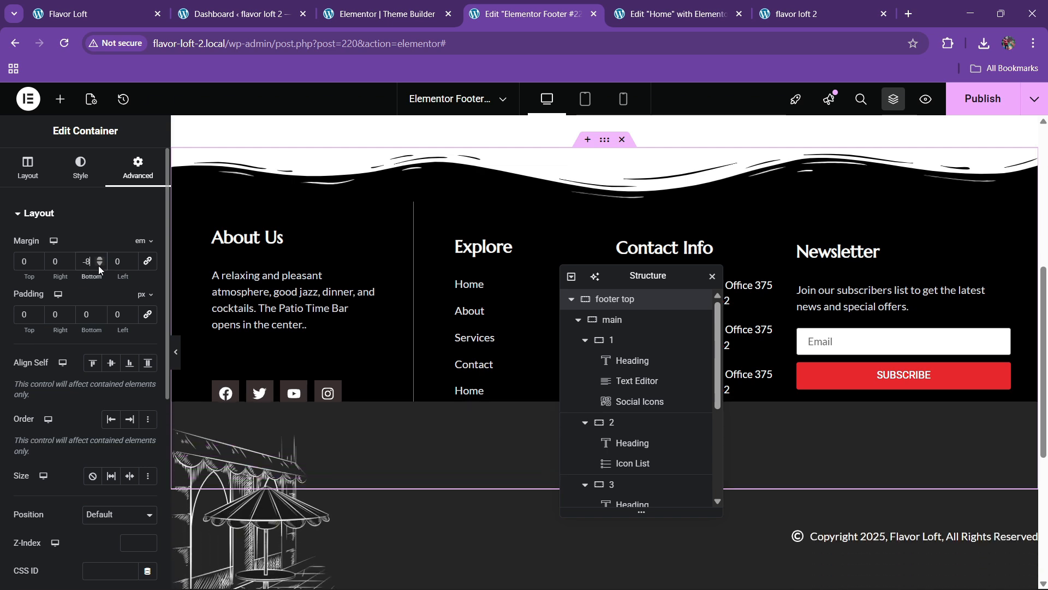
click(99, 258)
scroll(119, 410, down, 4)
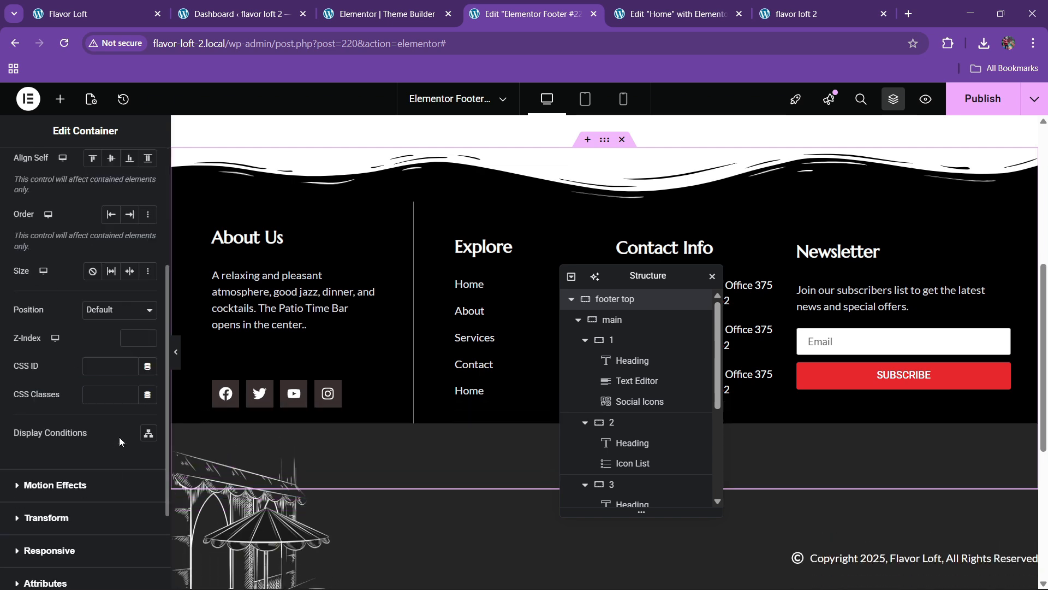
Set the z-index of the footer top container to 10.
click(127, 337)
text(10)
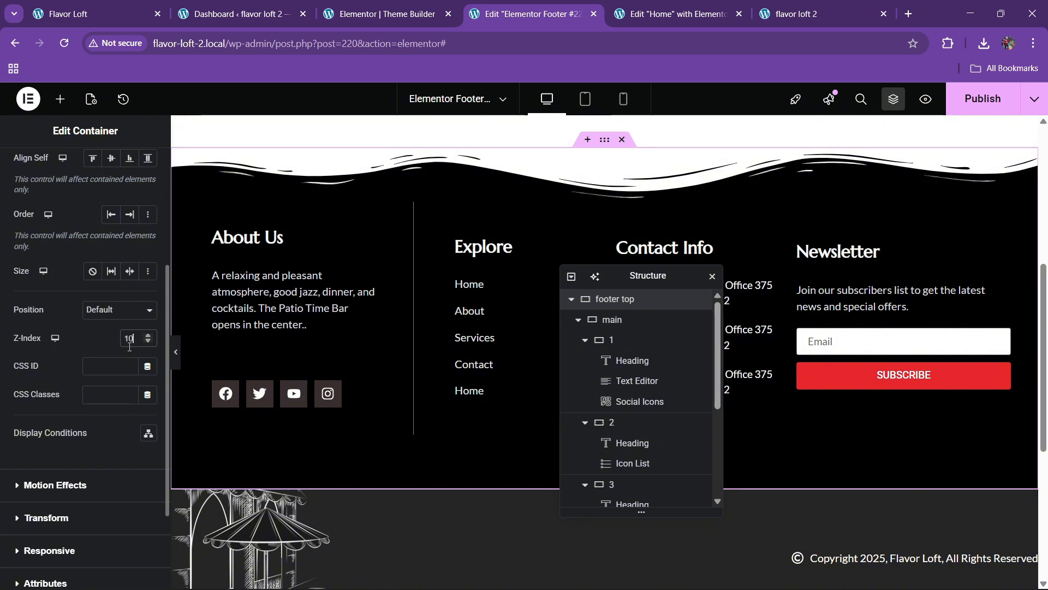
scroll(433, 393, down, 3)
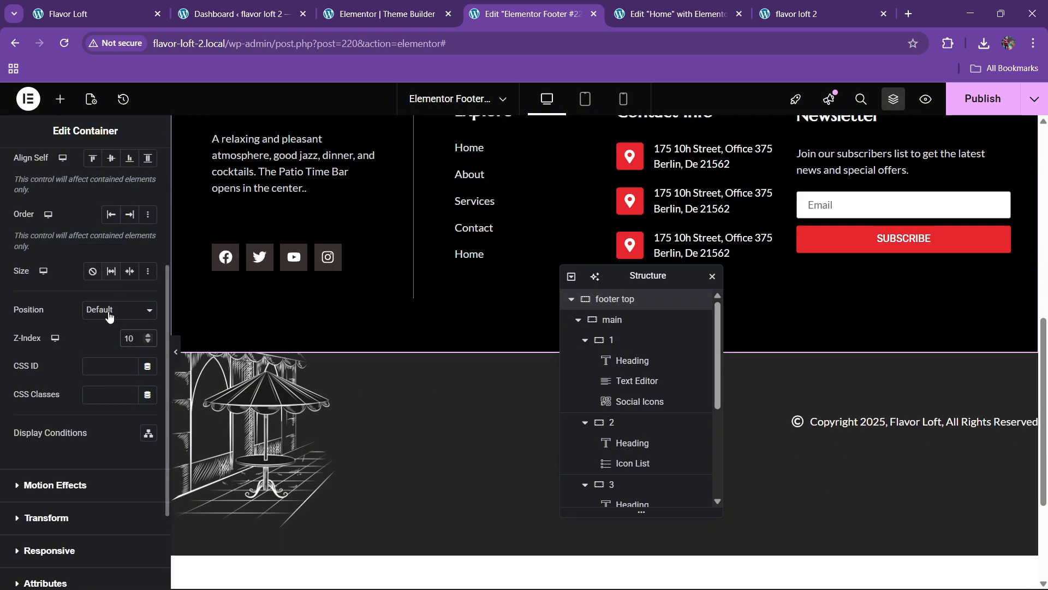
Adjust the bottom margin of the footer top container to -7 em so it overlaps the lower footer.
scroll(122, 251, up, 4)
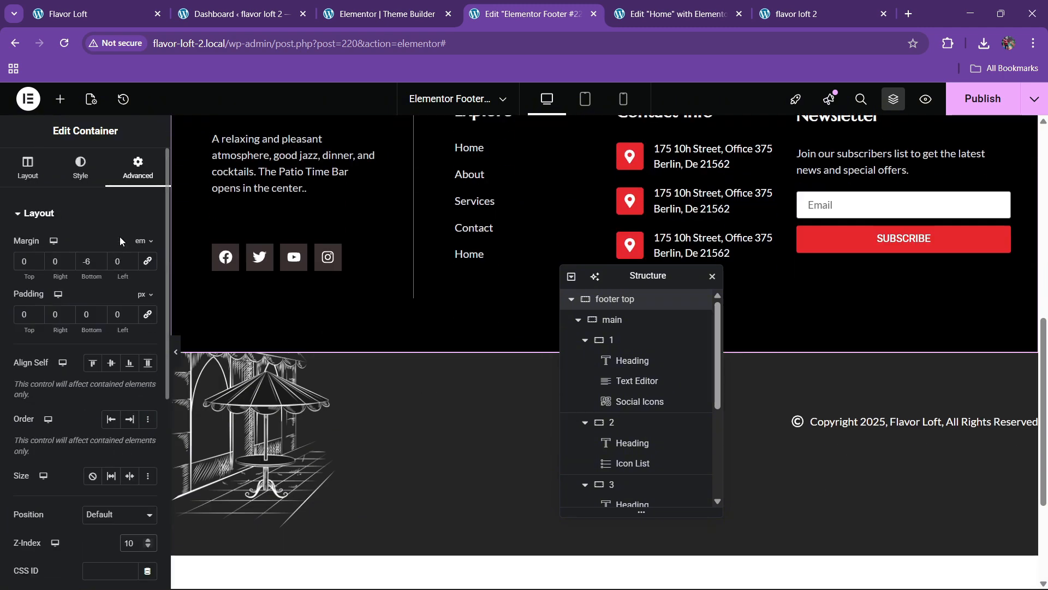
click(99, 264)
click(100, 265)
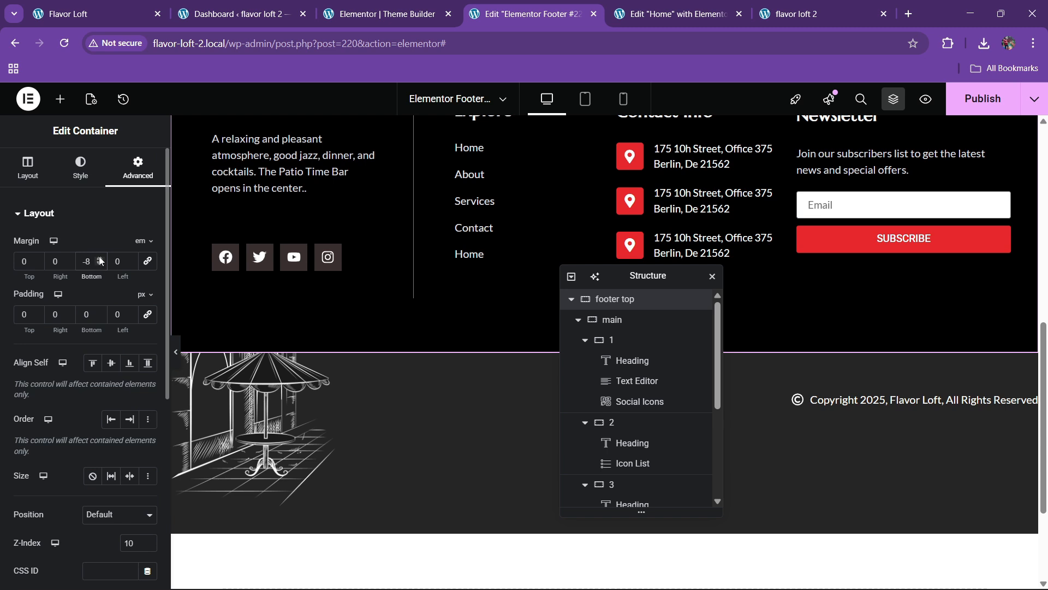
click(100, 259)
click(99, 259)
click(100, 259)
click(100, 259)
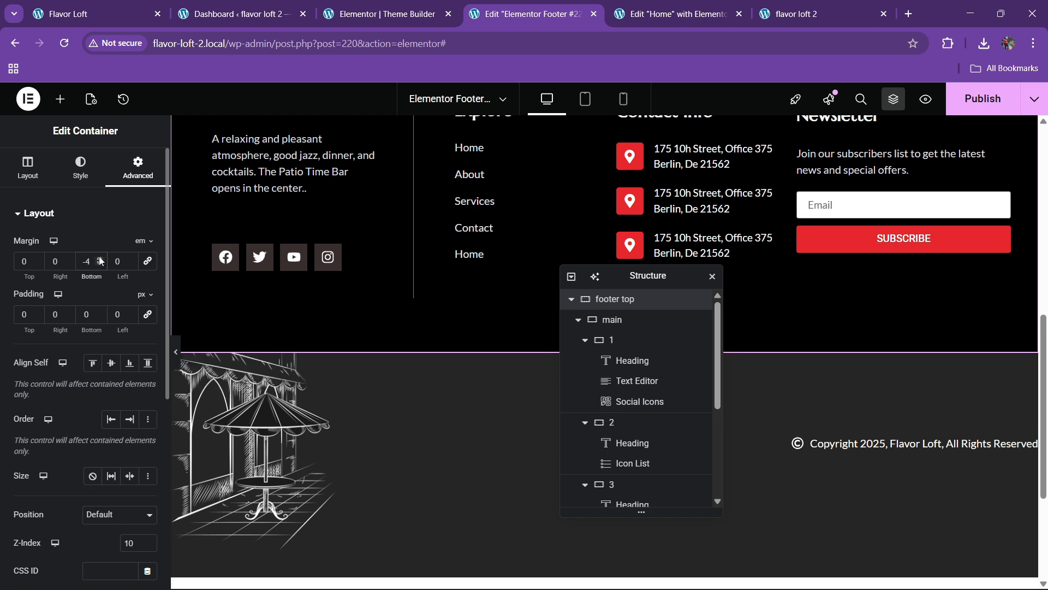
click(99, 264)
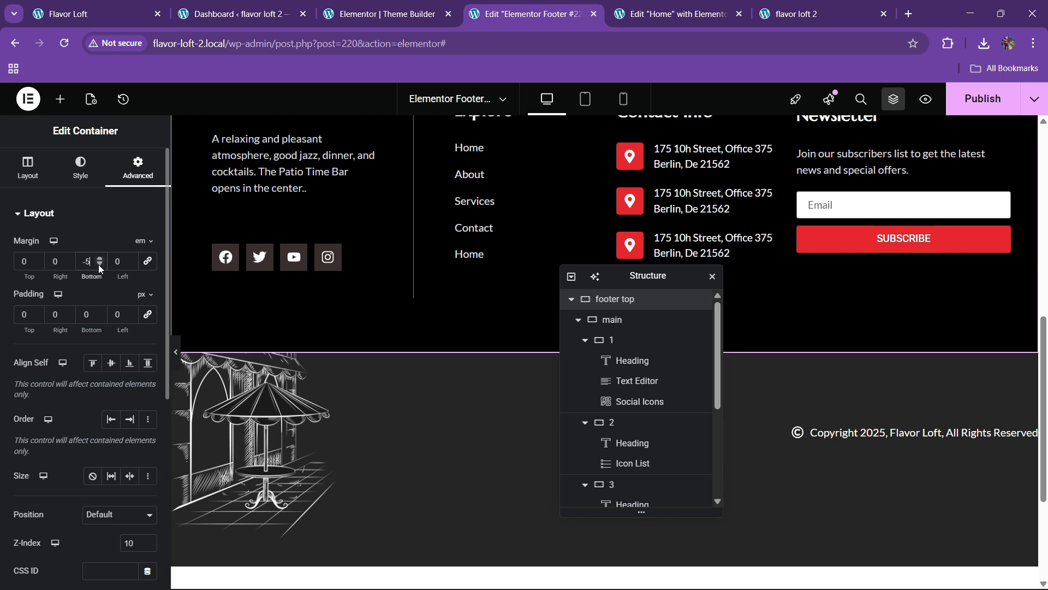
click(100, 264)
click(99, 265)
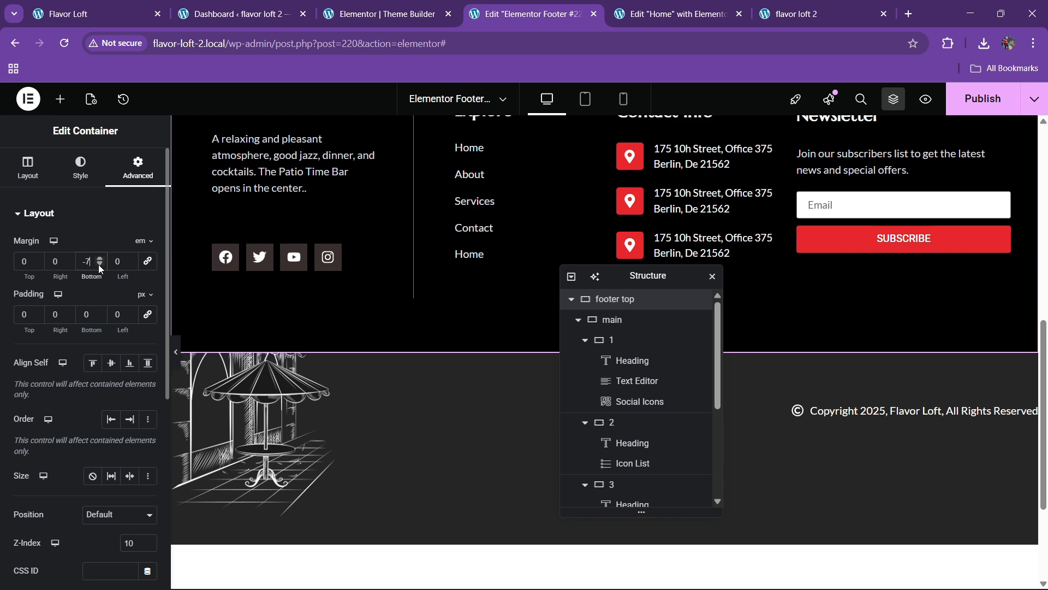
Set the top and bottom padding of the footer below container to 20 px each.
click(613, 321)
click(572, 301)
click(621, 320)
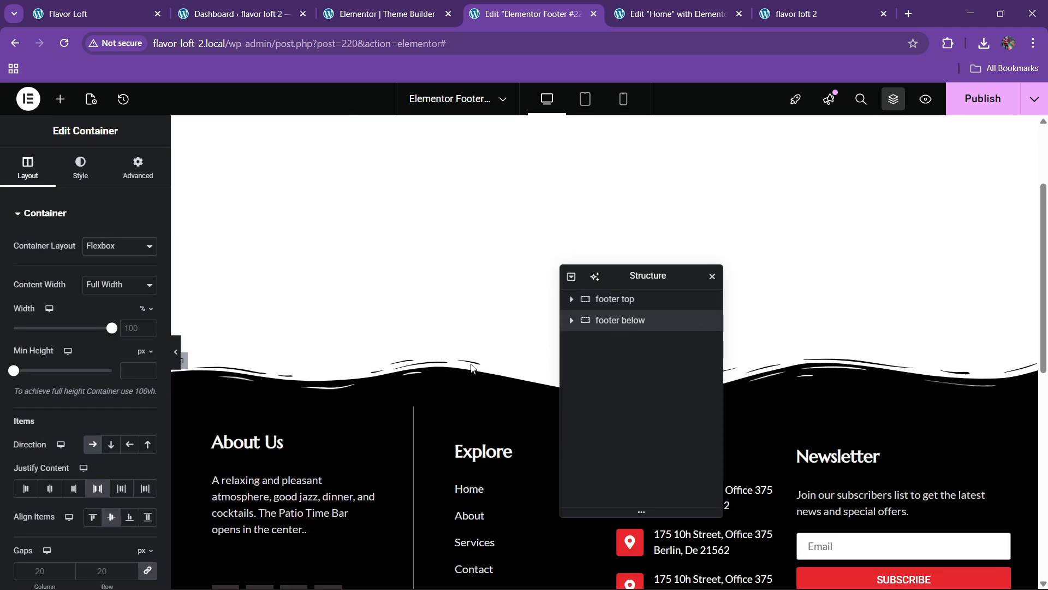
scroll(120, 413, down, 3)
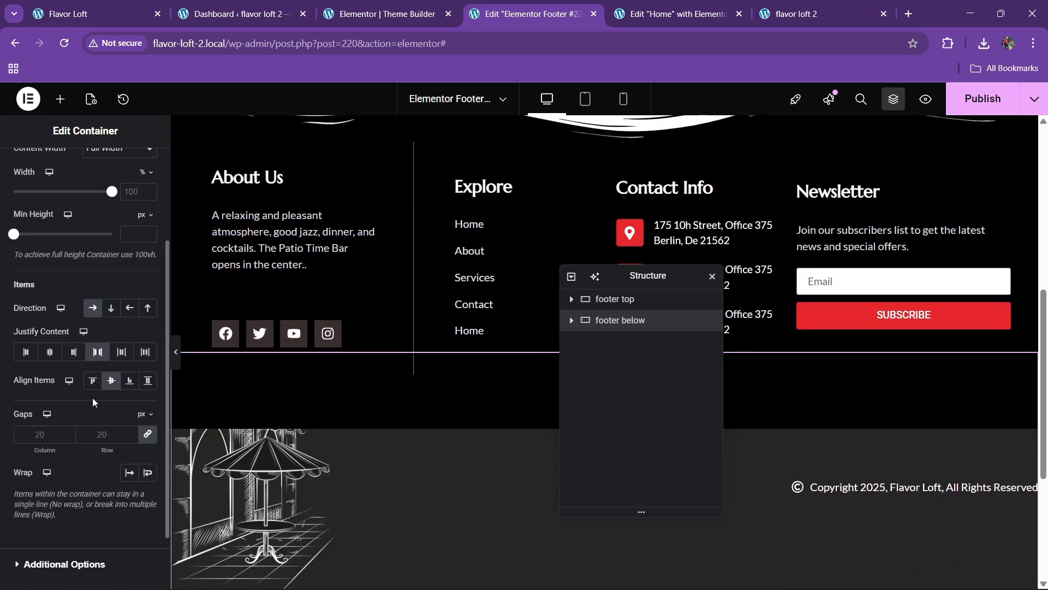
scroll(343, 316, down, 4)
scroll(396, 366, up, 3)
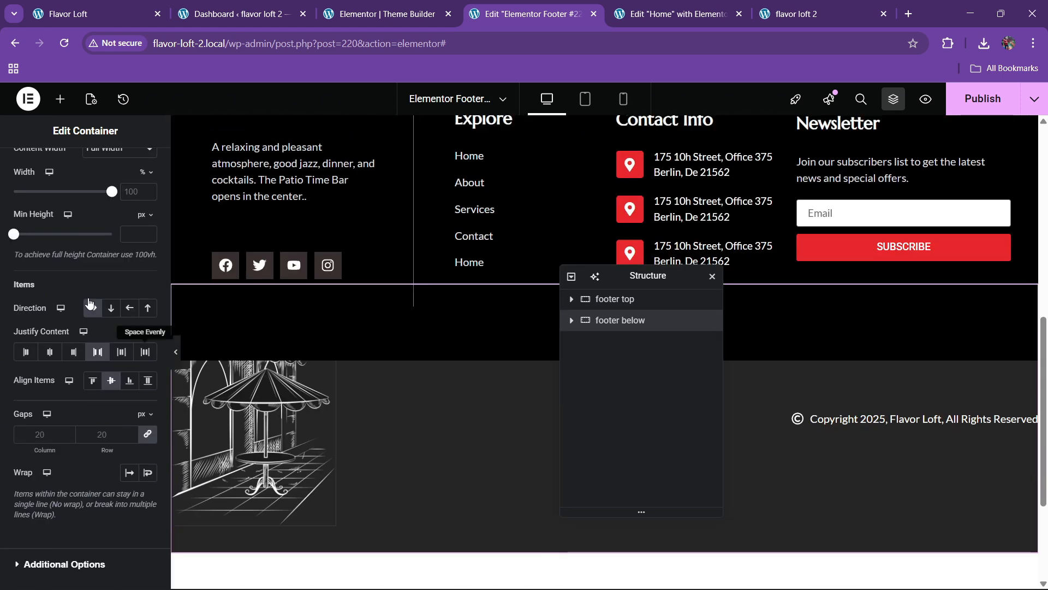
scroll(113, 218, up, 3)
click(138, 167)
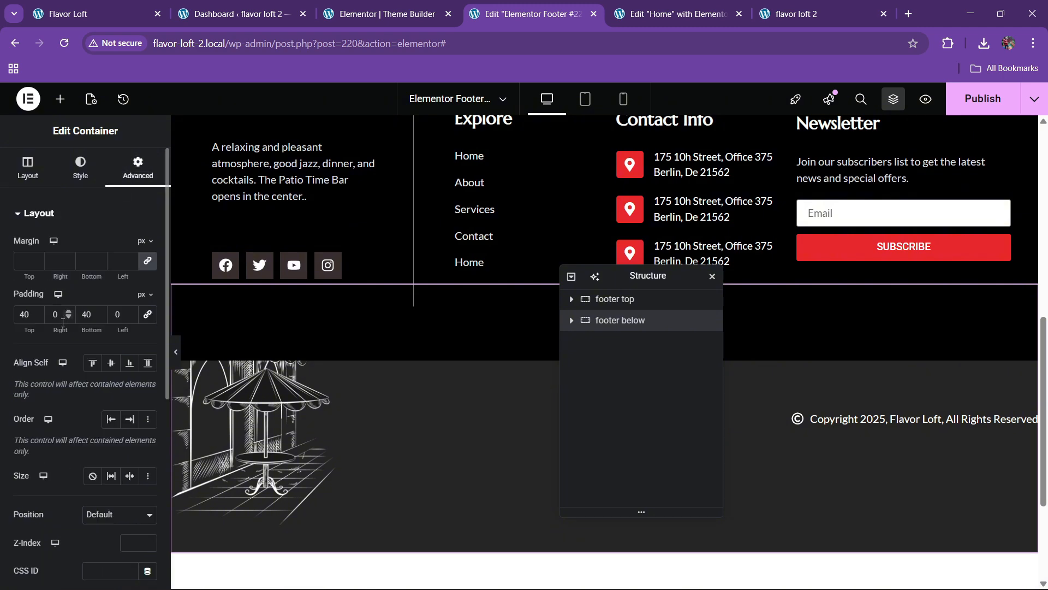
click(33, 317)
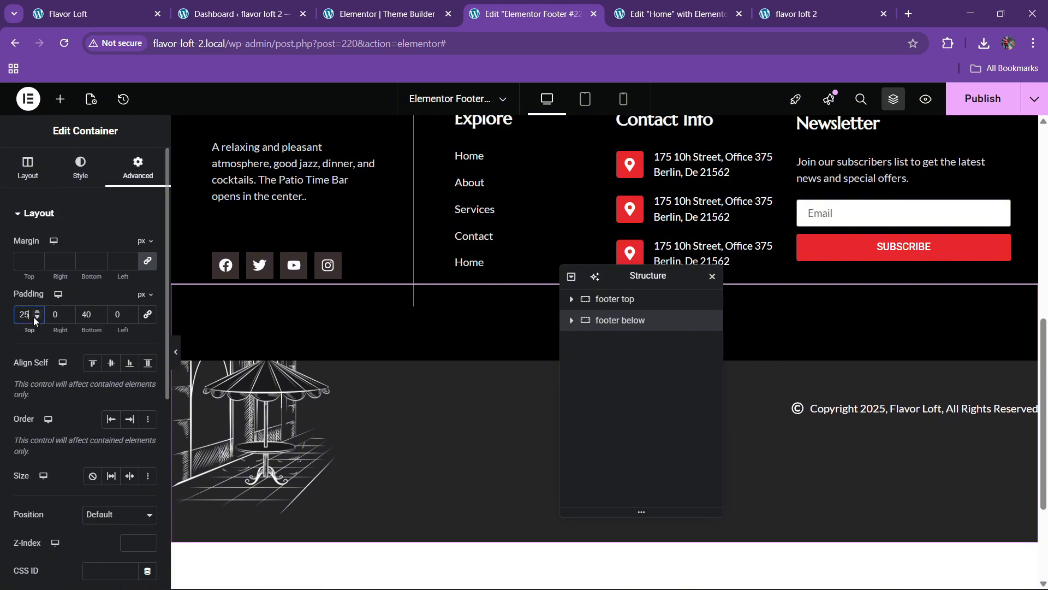
key(BackSpace)
key(BackSpace)
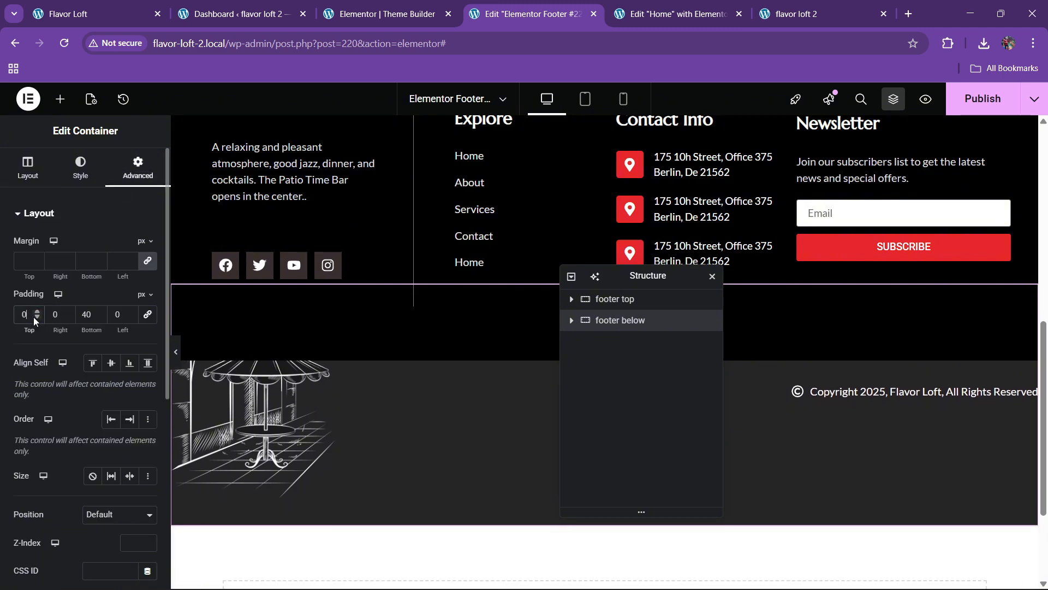
text(20)
key(Tab)
key(Tab)
text(20)
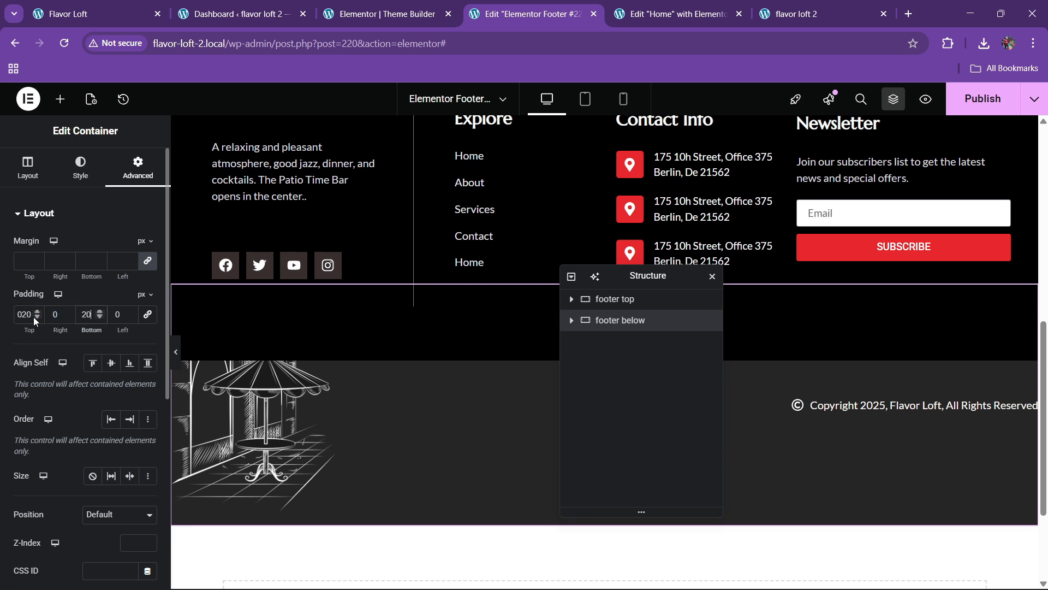
Reduce the custom width of the illustration image in the footer below container to 14%.
click(217, 388)
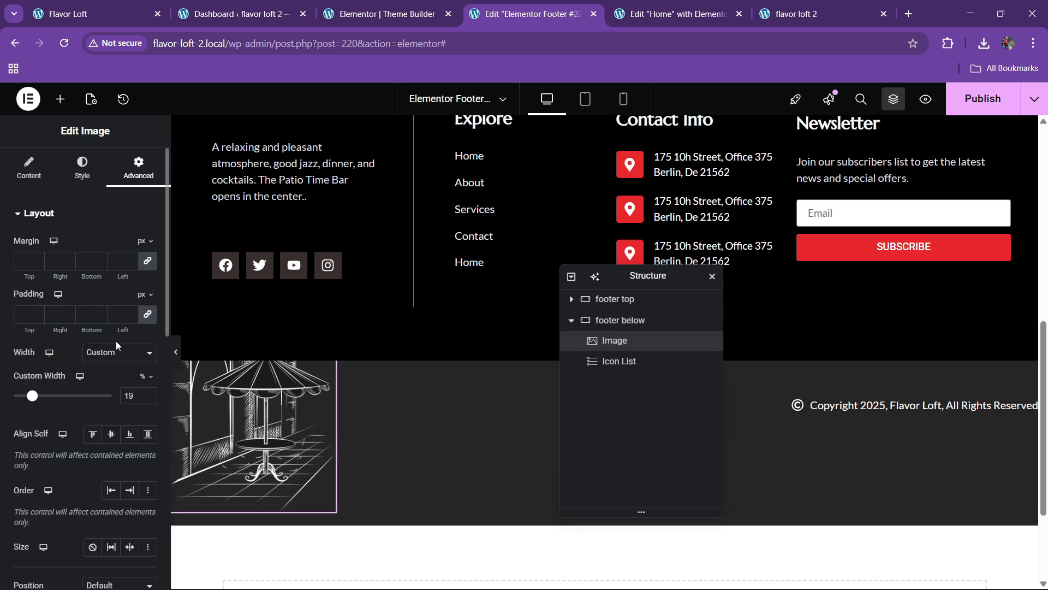
click(149, 398)
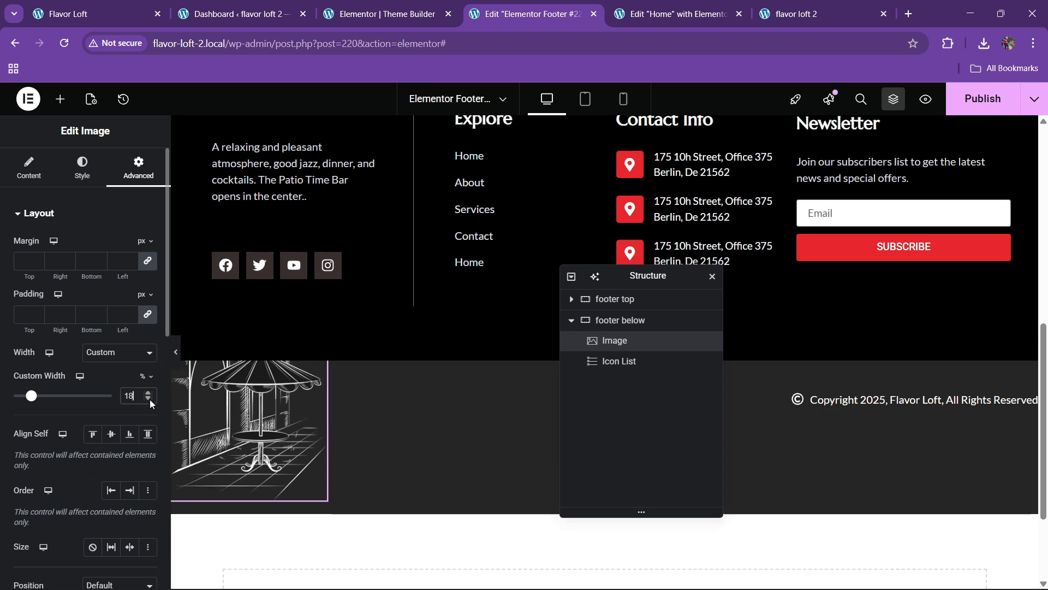
click(149, 398)
click(149, 398)
click(149, 398)
click(149, 398)
click(149, 398)
click(149, 400)
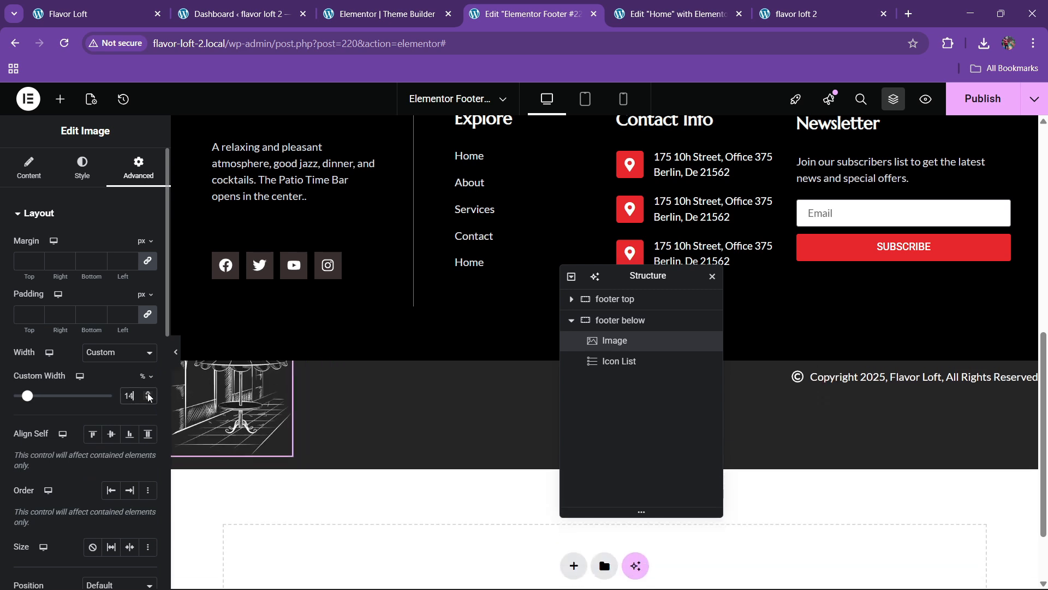
Set the copyright icon list's self-alignment to End within the footer below container.
click(797, 374)
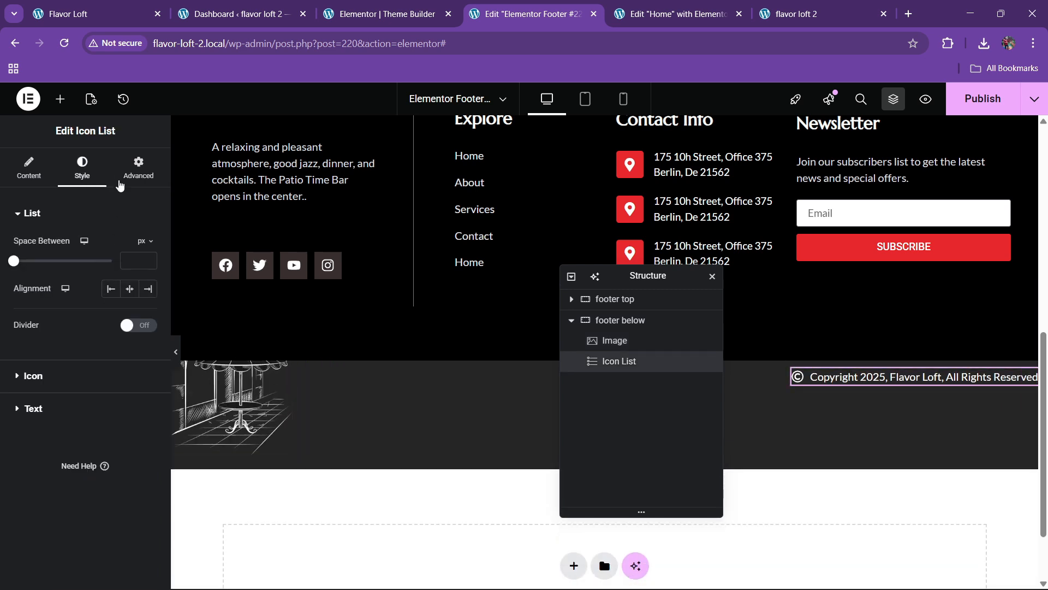
click(138, 167)
click(132, 397)
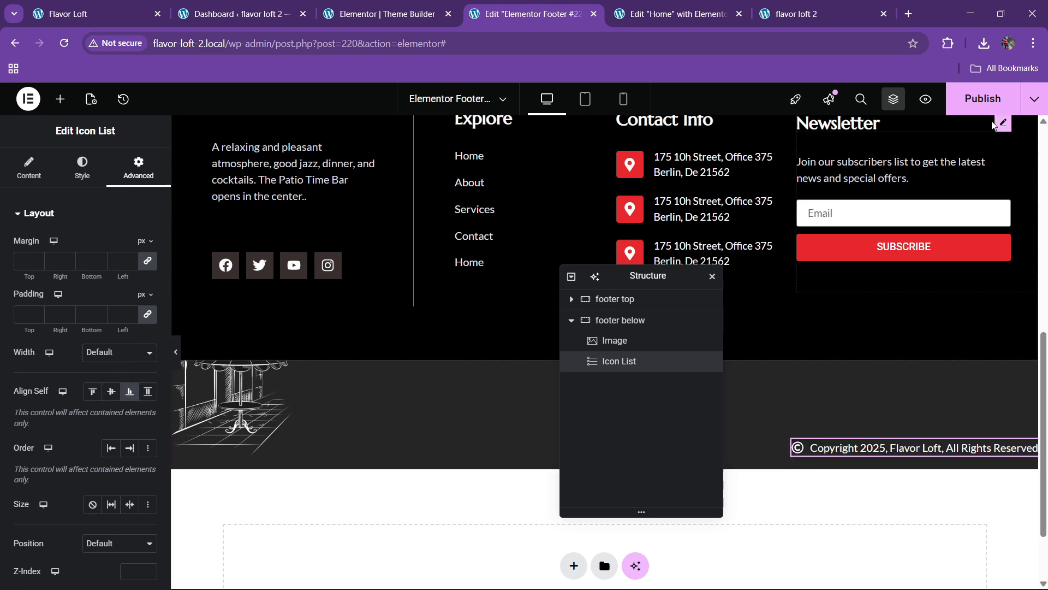
Publish the footer, then save its display conditions again in the Theme Builder with Include: Entire site.
click(983, 98)
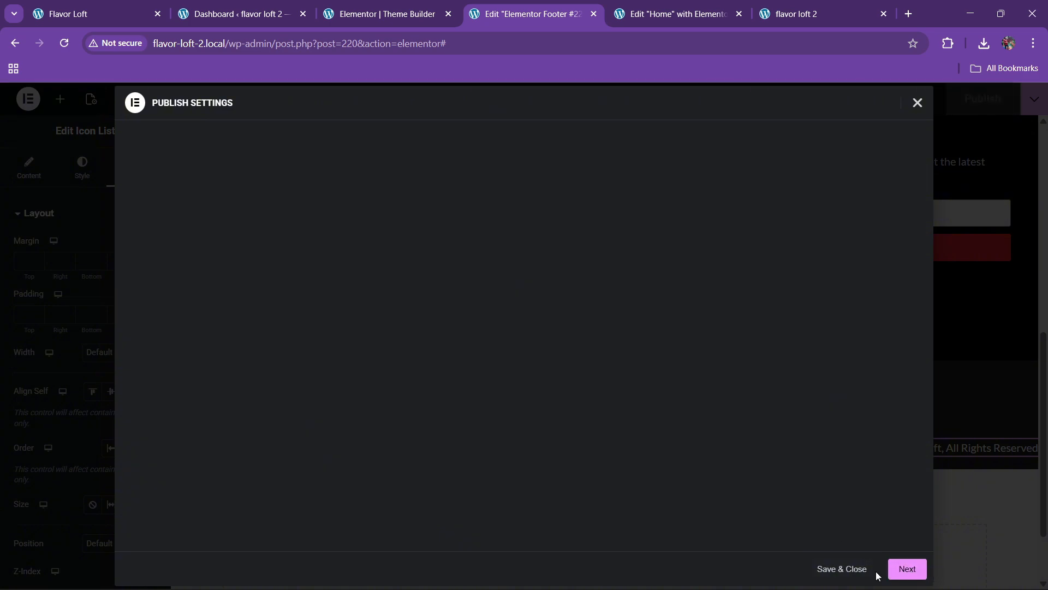
click(852, 569)
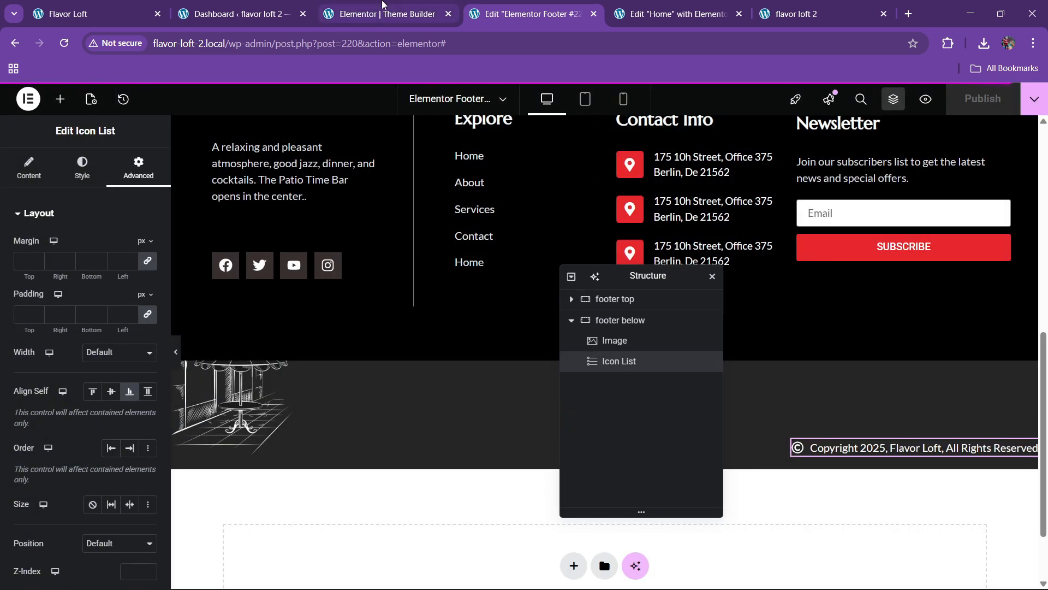
click(382, 12)
click(343, 338)
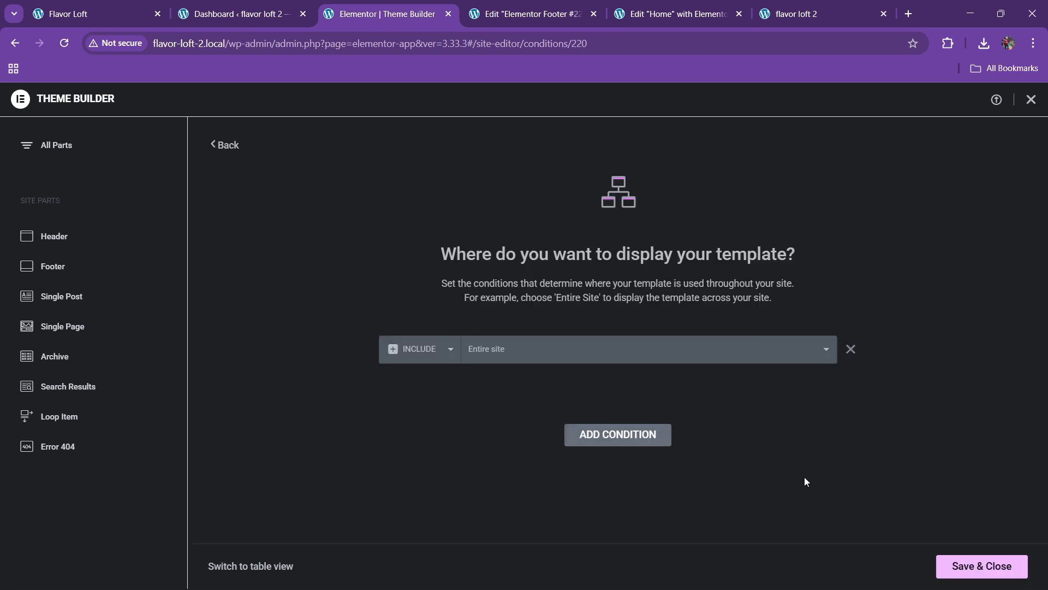
click(949, 557)
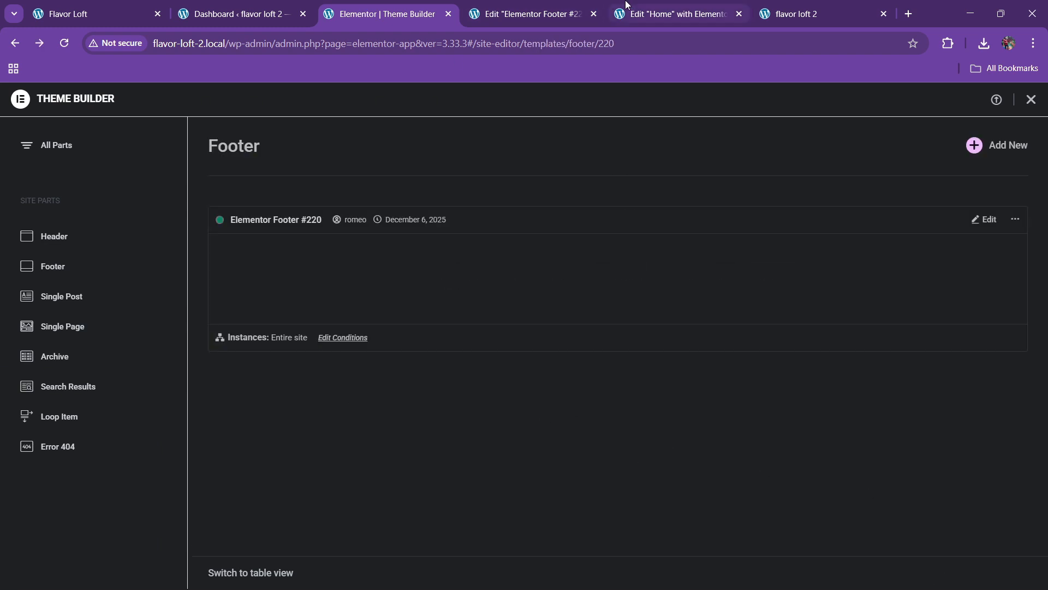
Reload the live home page and check how the footer's top section overlaps the copyright section.
click(792, 14)
click(228, 46)
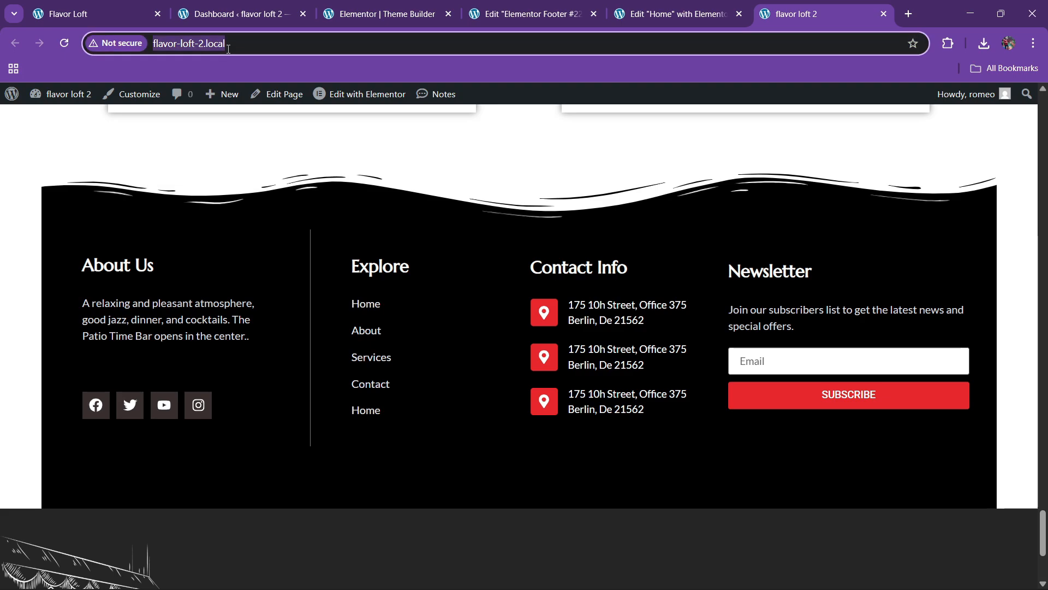
key(Return)
scroll(599, 297, down, 4)
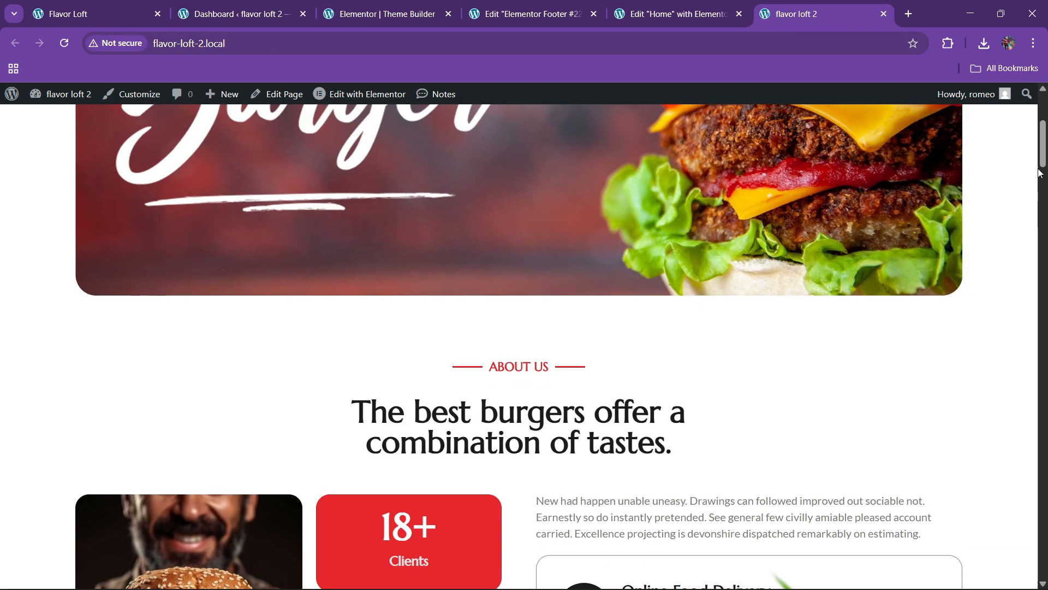
drag(1045, 157, 1044, 570)
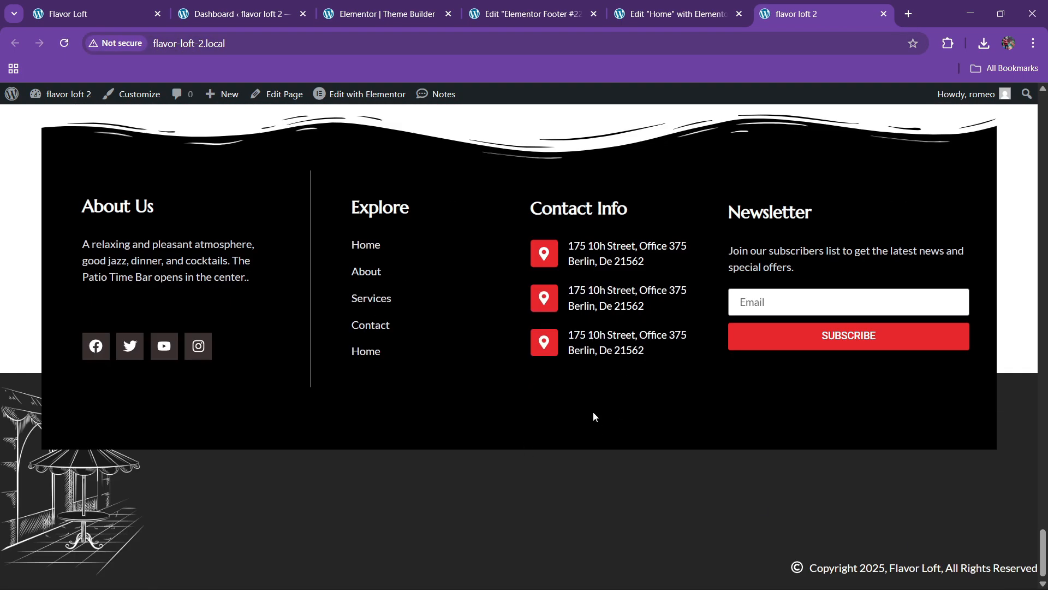